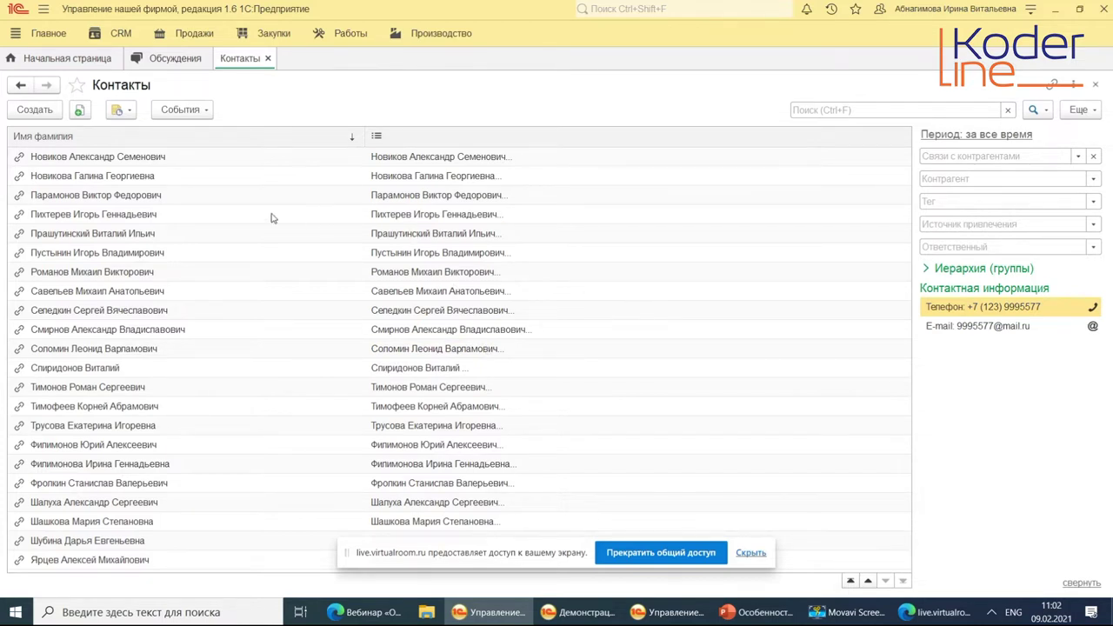
Glance at the CRM section functions, then switch to the second 1С session's Контакты list.
left_click(118, 35)
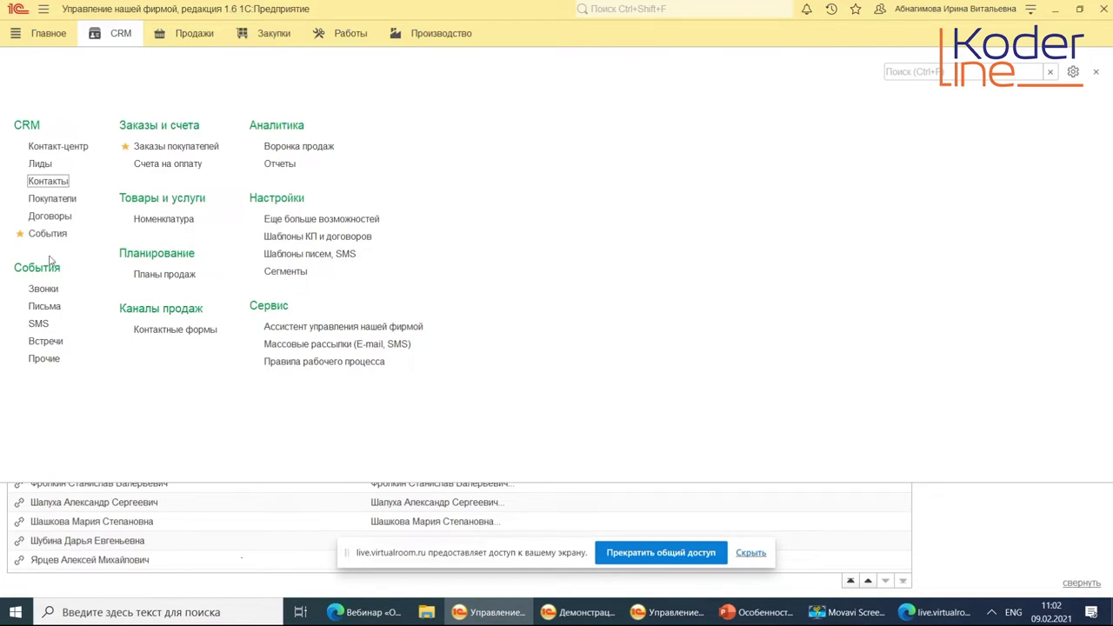
left_click(173, 525)
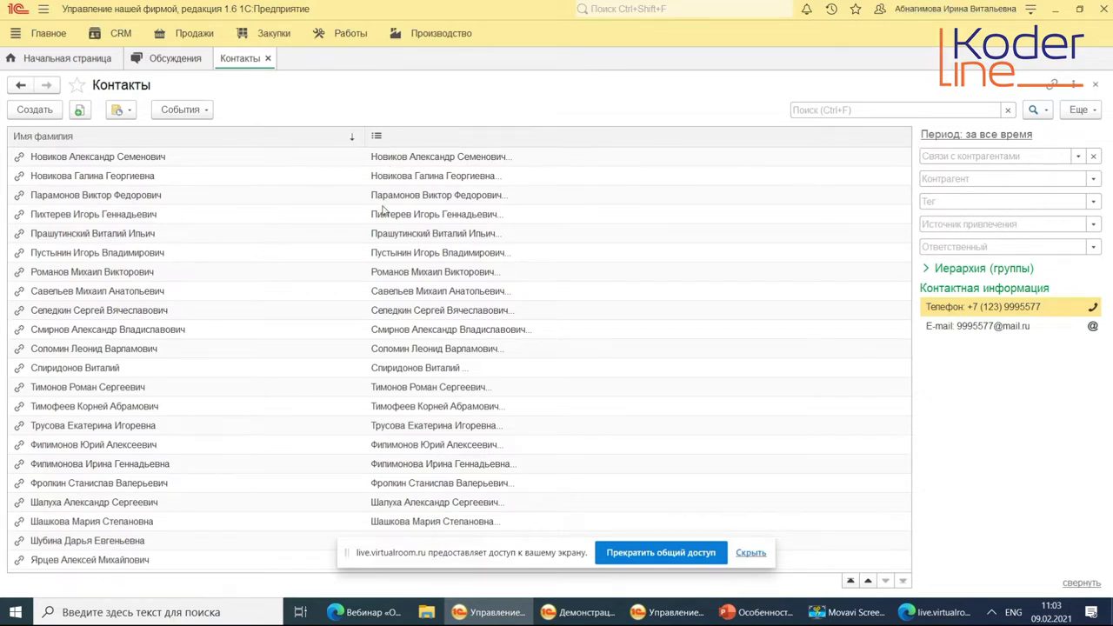
mouse_move(383, 222)
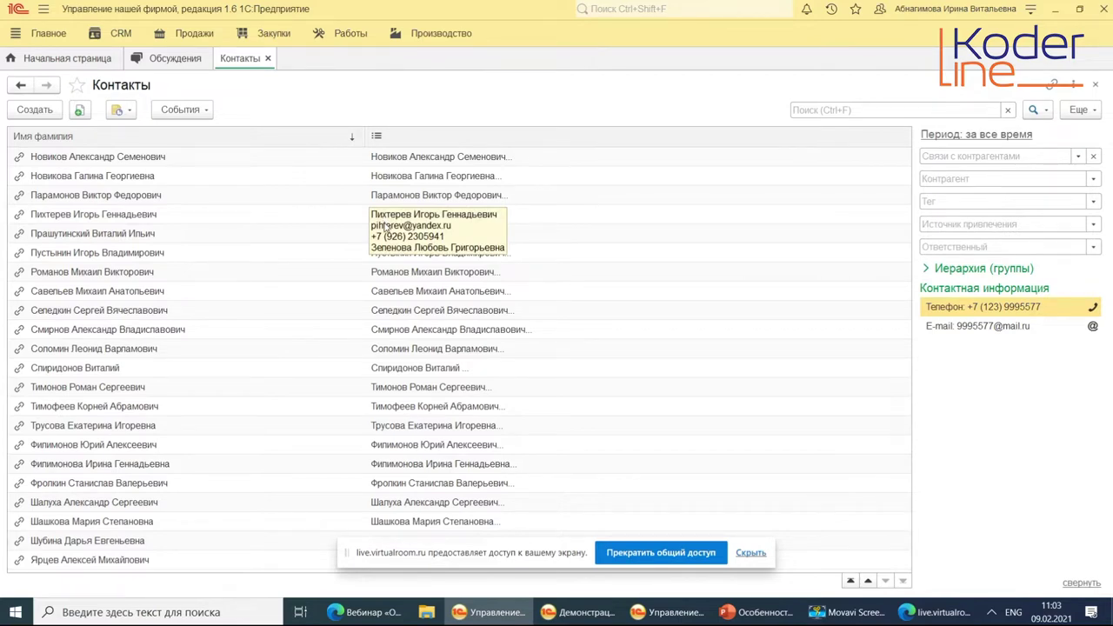
left_click(664, 614)
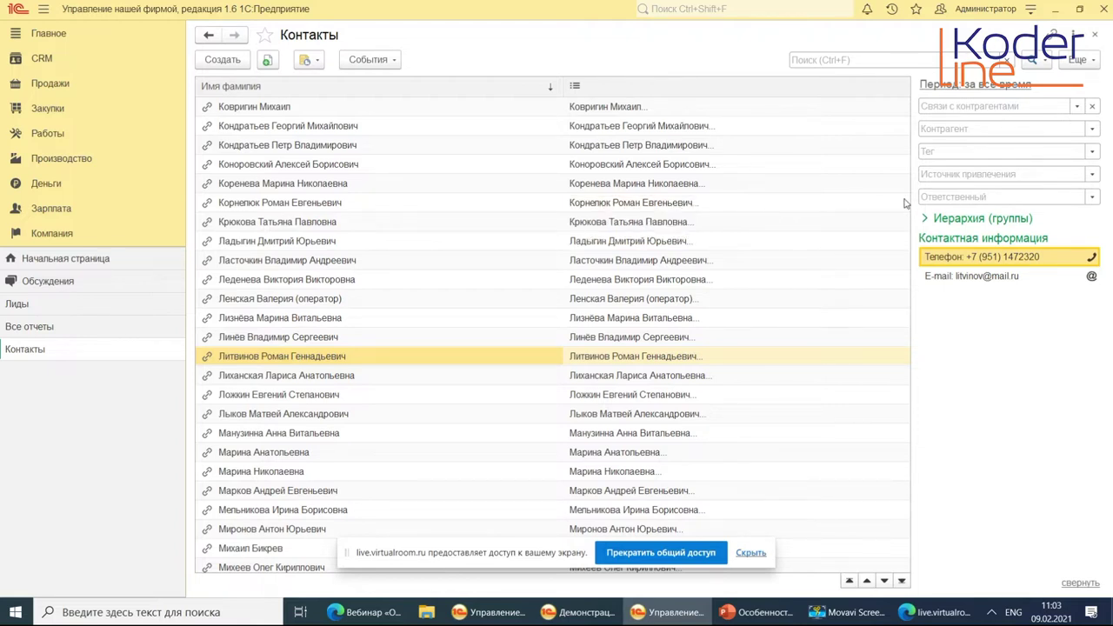
Start Загрузка данных из внешнего источника from the Ещё menu and open the sample xlsx file.
left_click(1080, 62)
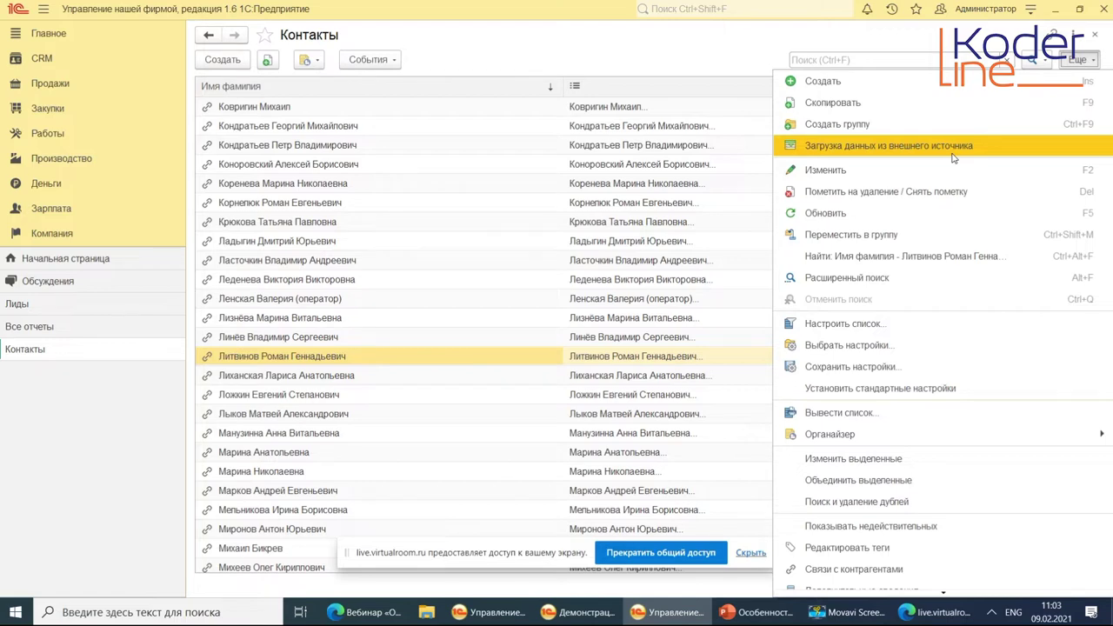
left_click(952, 153)
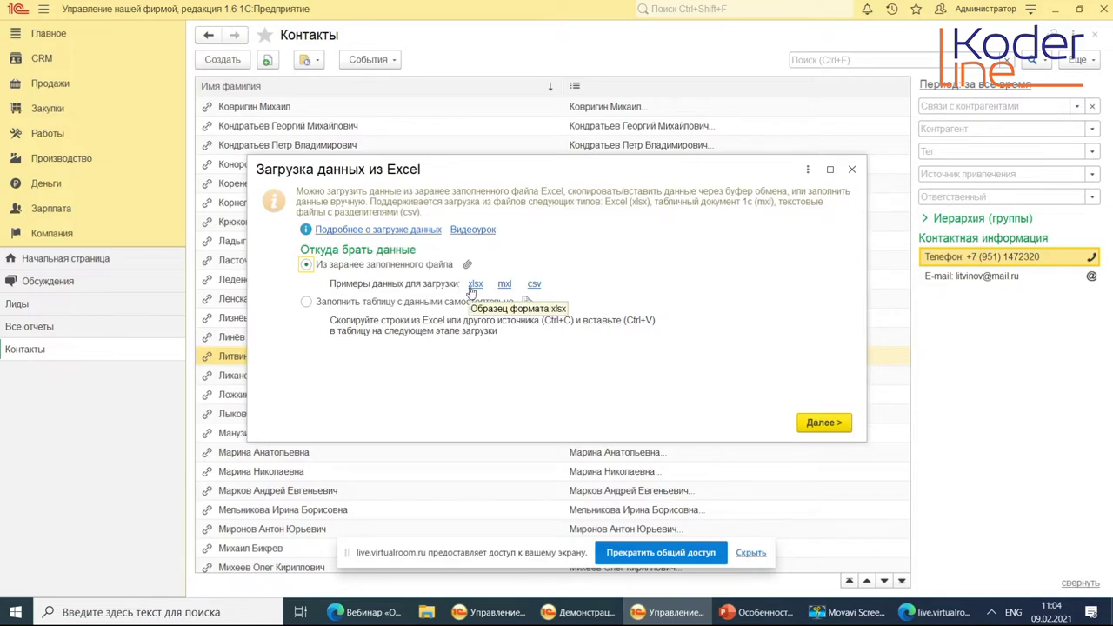
left_click(475, 285)
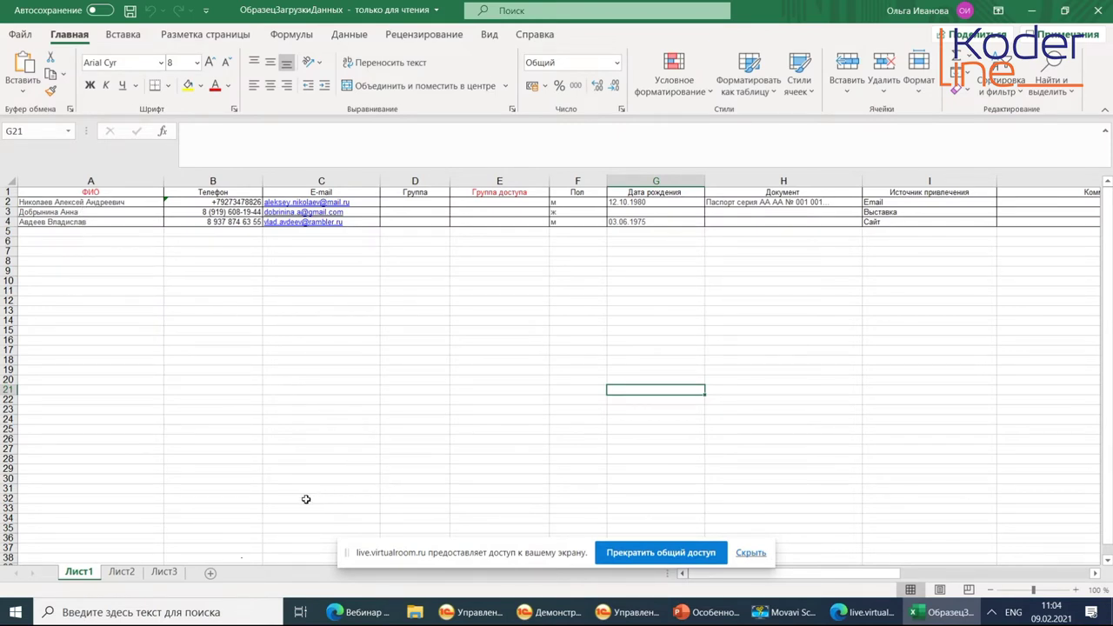
Review the sample workbook's columns, close Excel, then close the data import dialog.
left_click_drag(813, 575, 807, 576)
left_click(1100, 13)
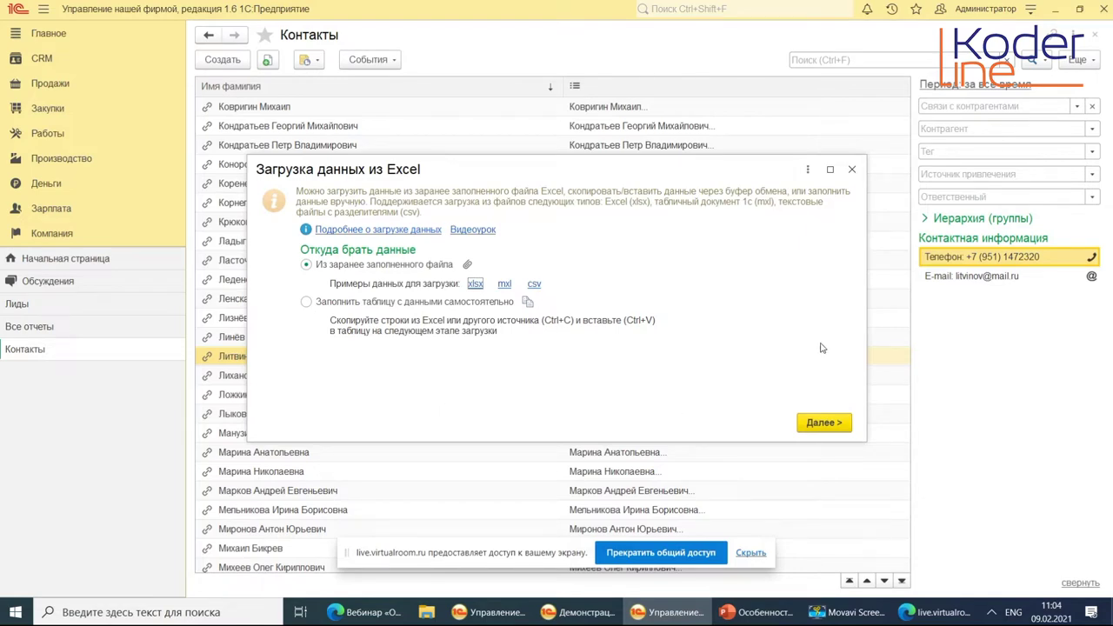
left_click(852, 170)
Return to the Контакты list with the Загрузка данных из Excel wizard closed.
mouse_move(426, 196)
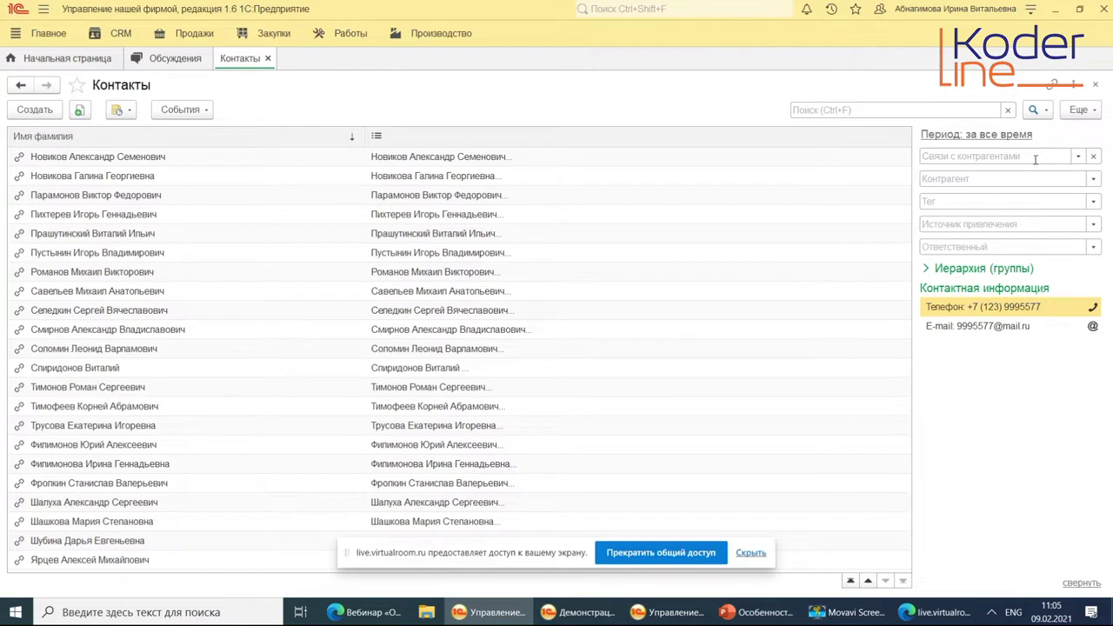
left_click(1078, 109)
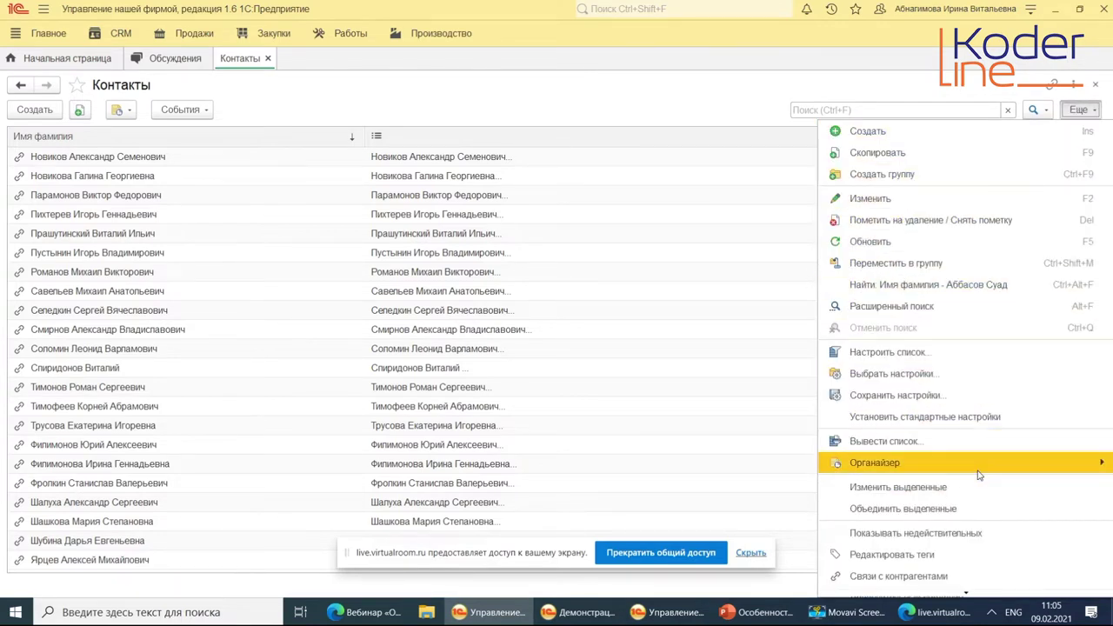
scroll(961, 556, "down", 3)
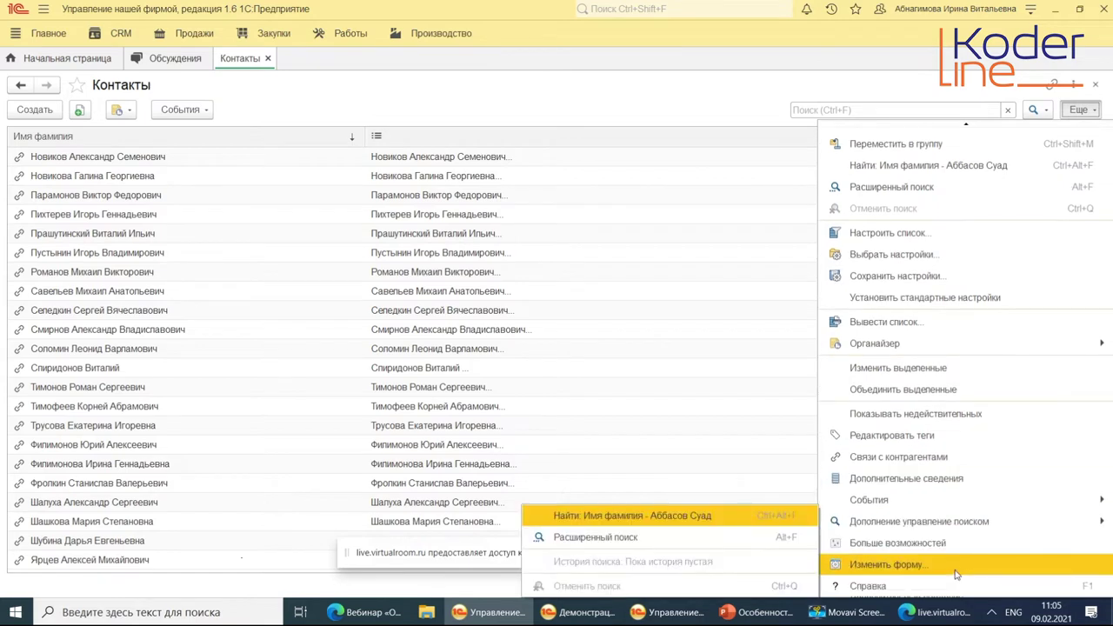
left_click(945, 564)
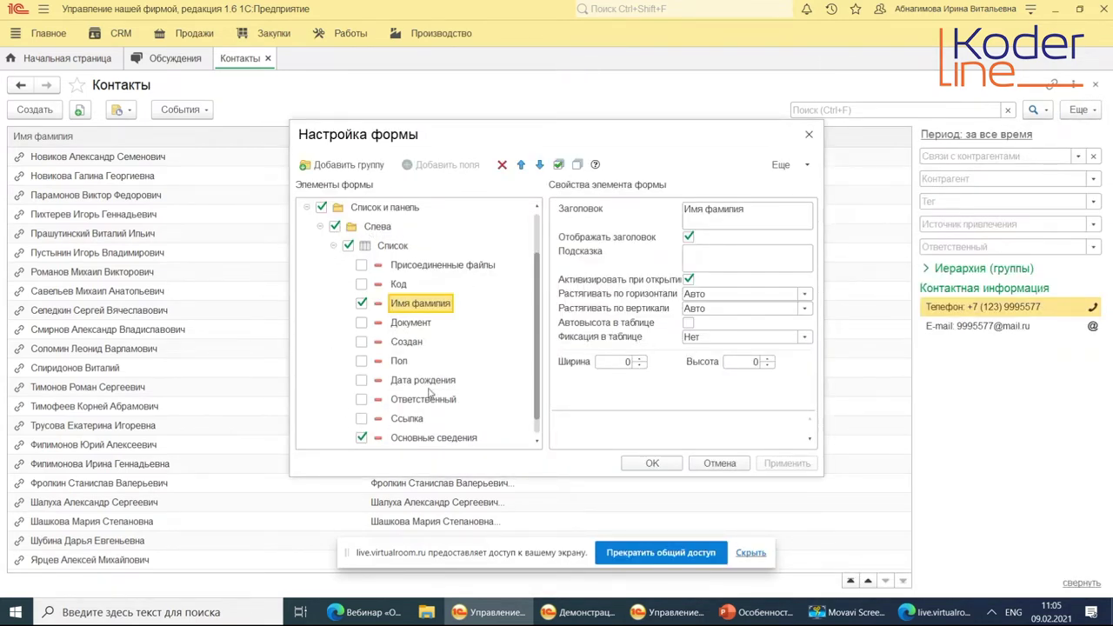
scroll(372, 275, "down", 1)
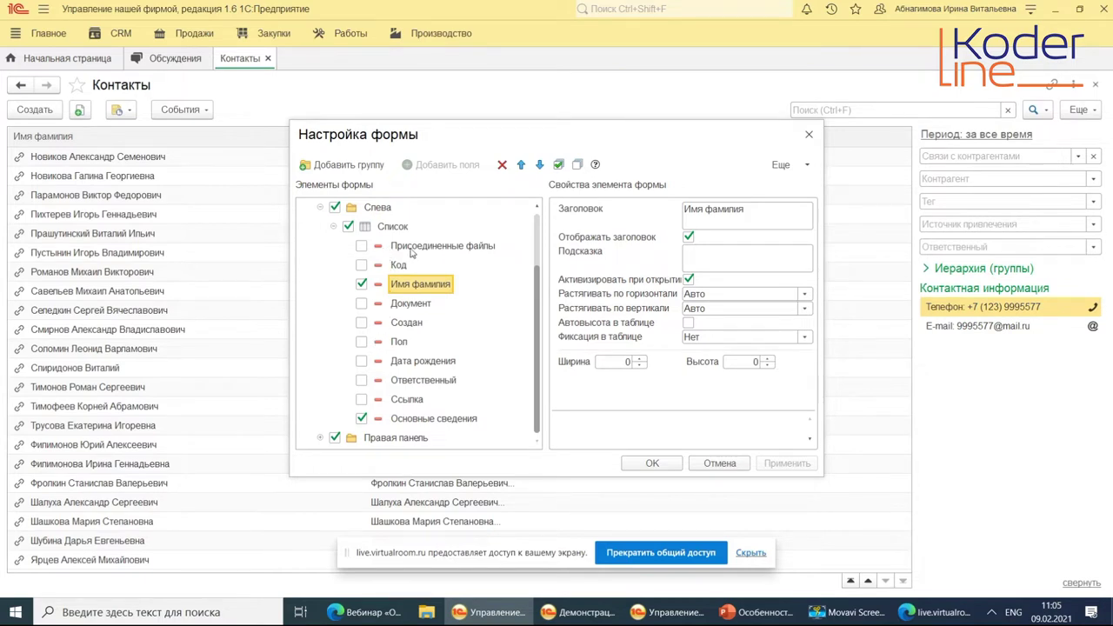
left_click(393, 399)
left_click(444, 165)
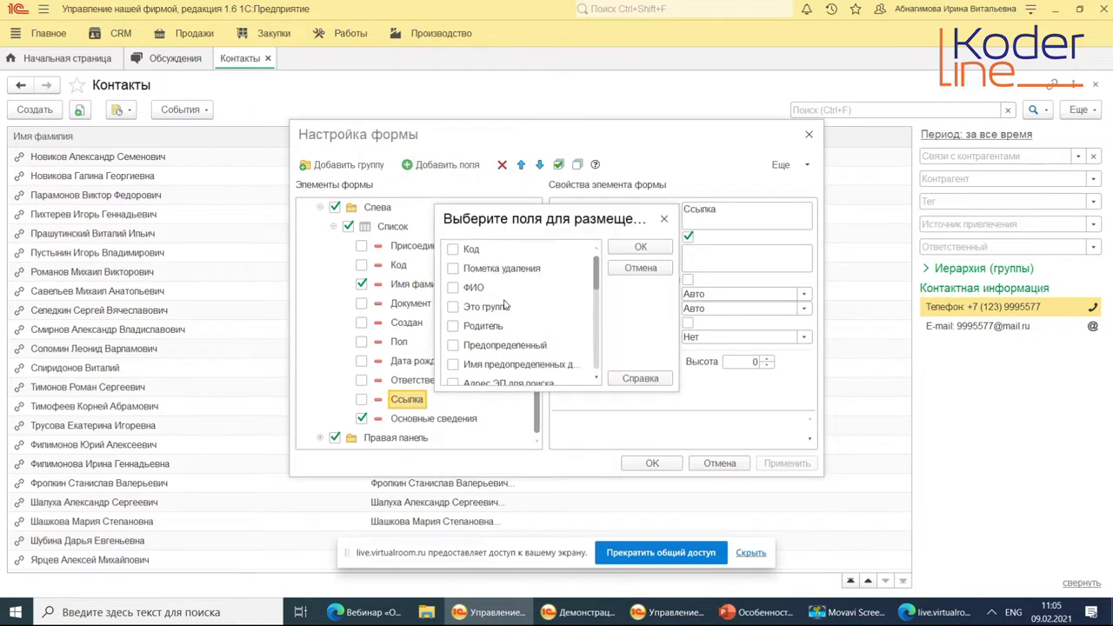
scroll(524, 338, "down", 3)
scroll(524, 337, "down", 3)
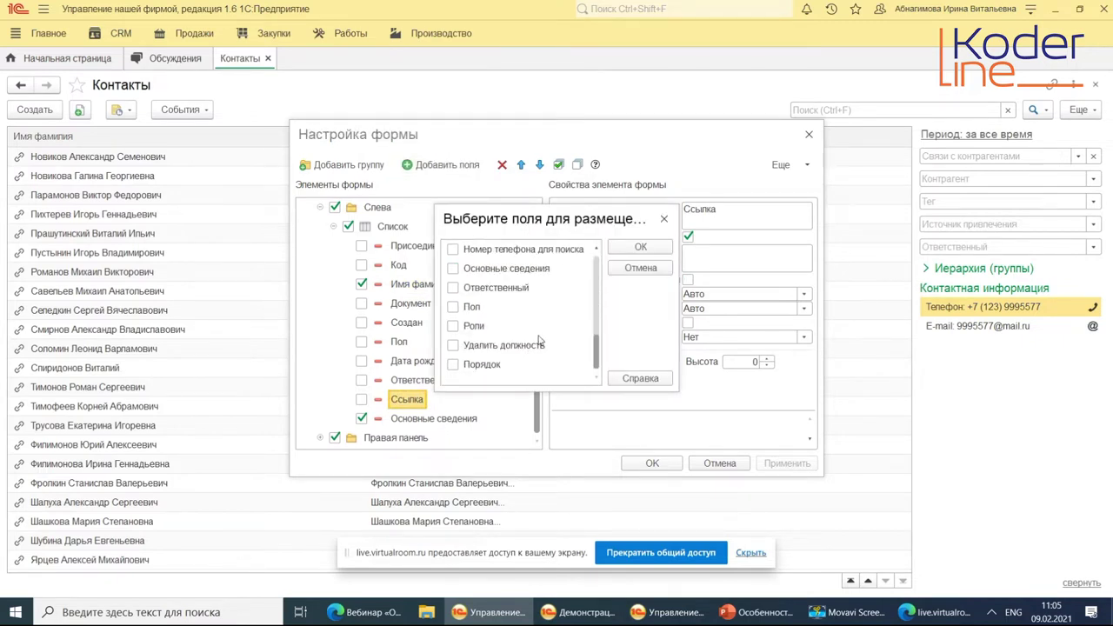
left_click(641, 267)
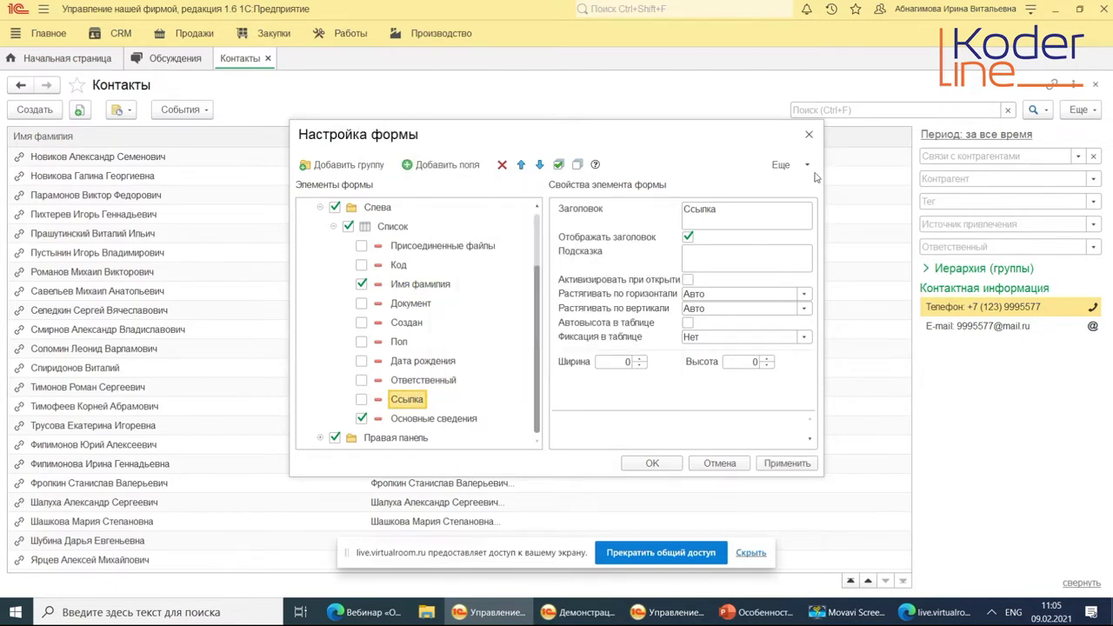
left_click(808, 135)
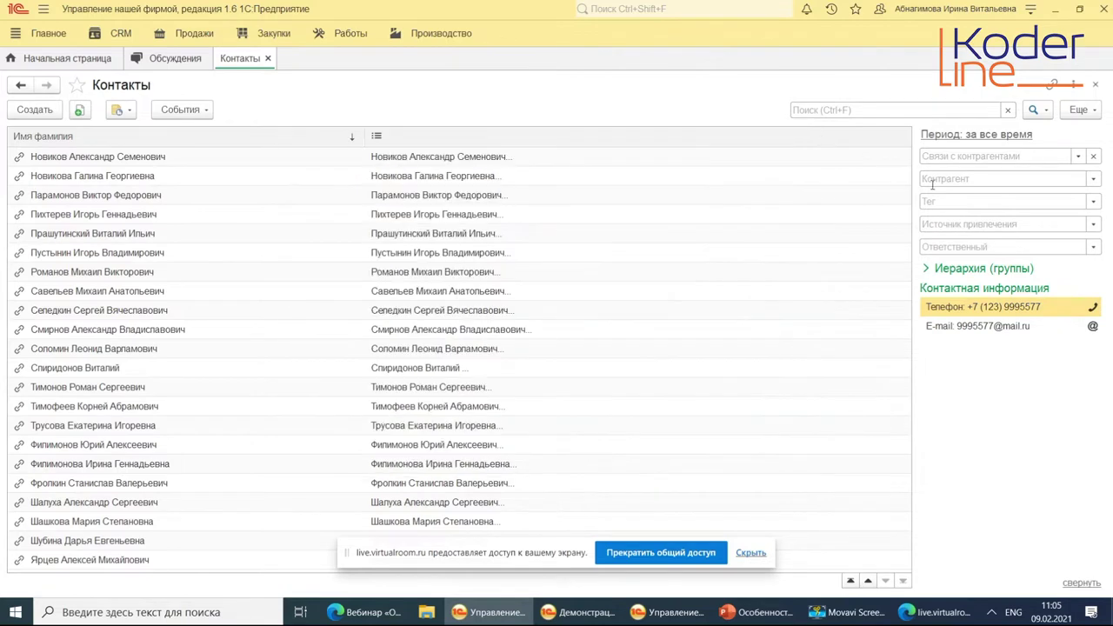
Close Контакты, open CRM > Покупатели, narrow the Представление column and open АЛЬФАМАРТ.
left_click(1092, 87)
left_click(113, 36)
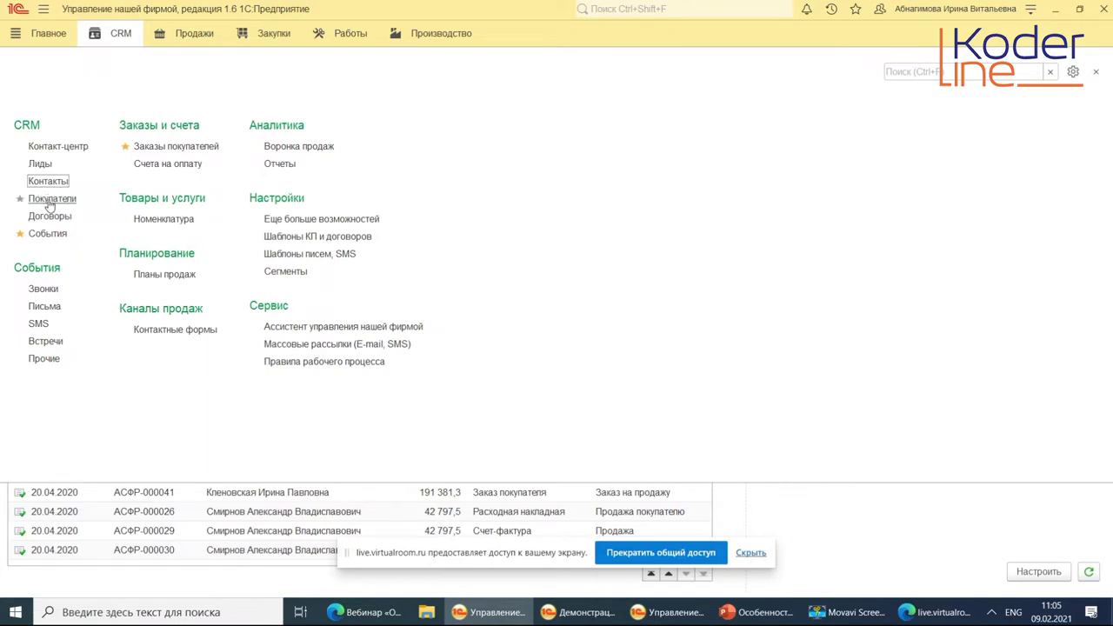
left_click(49, 200)
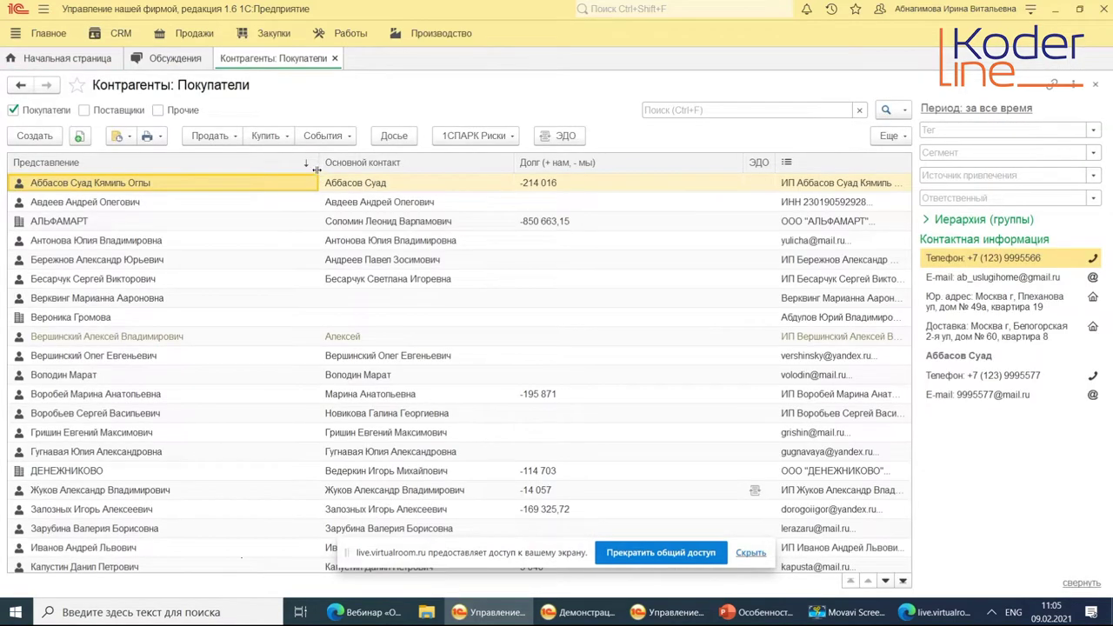
left_click_drag(316, 169, 267, 169)
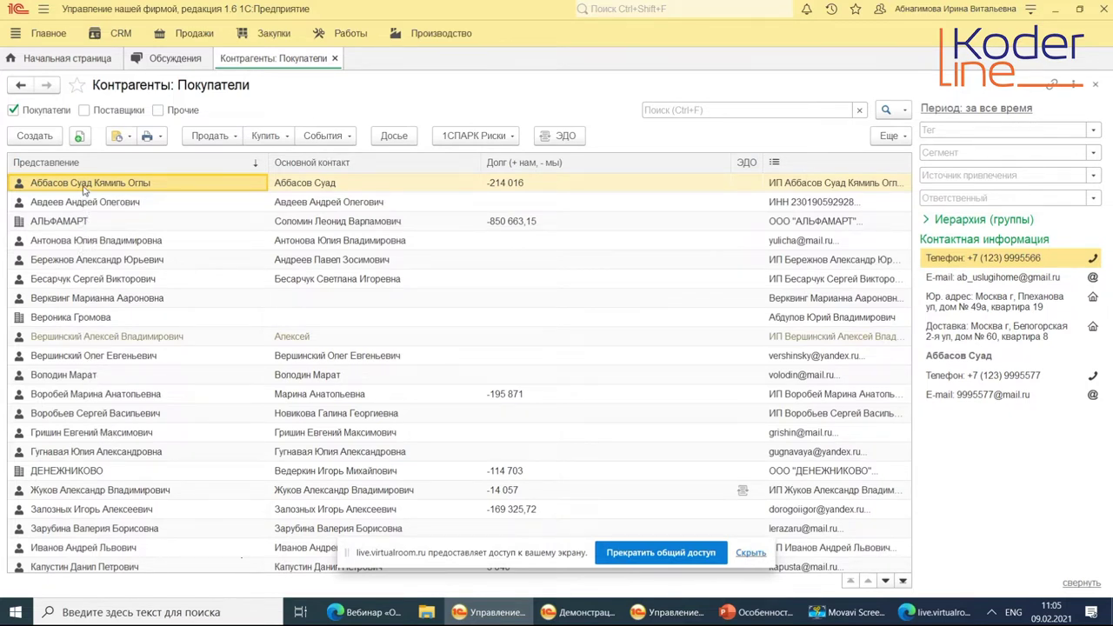
double_click(78, 220)
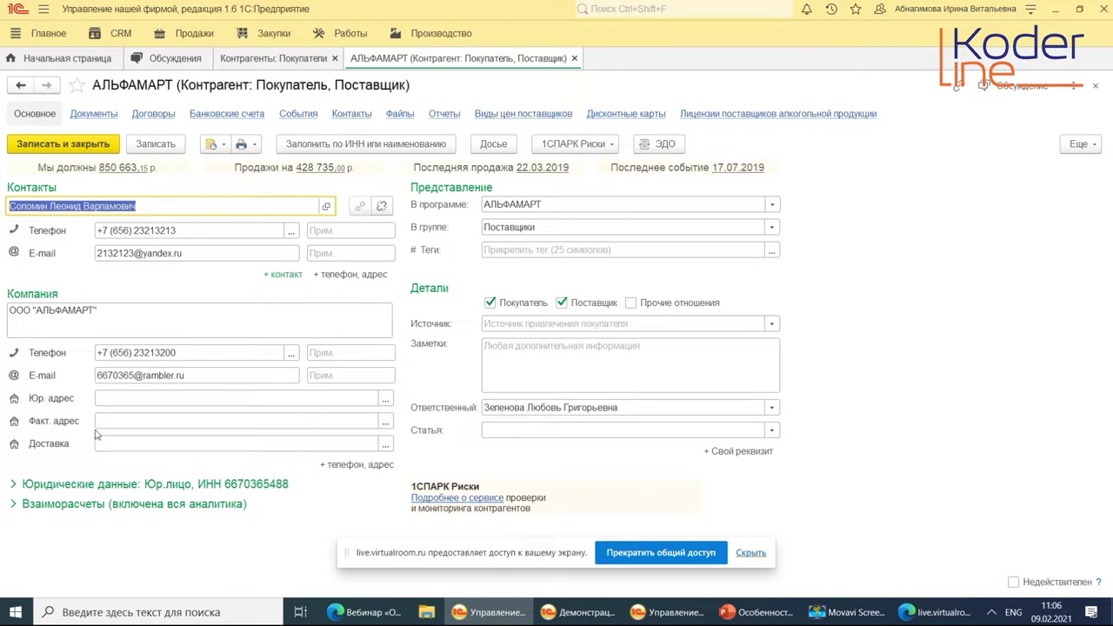
Expand АЛЬФАМАРТ's Юридические данные to review them, then collapse them to a summary.
left_click(69, 486)
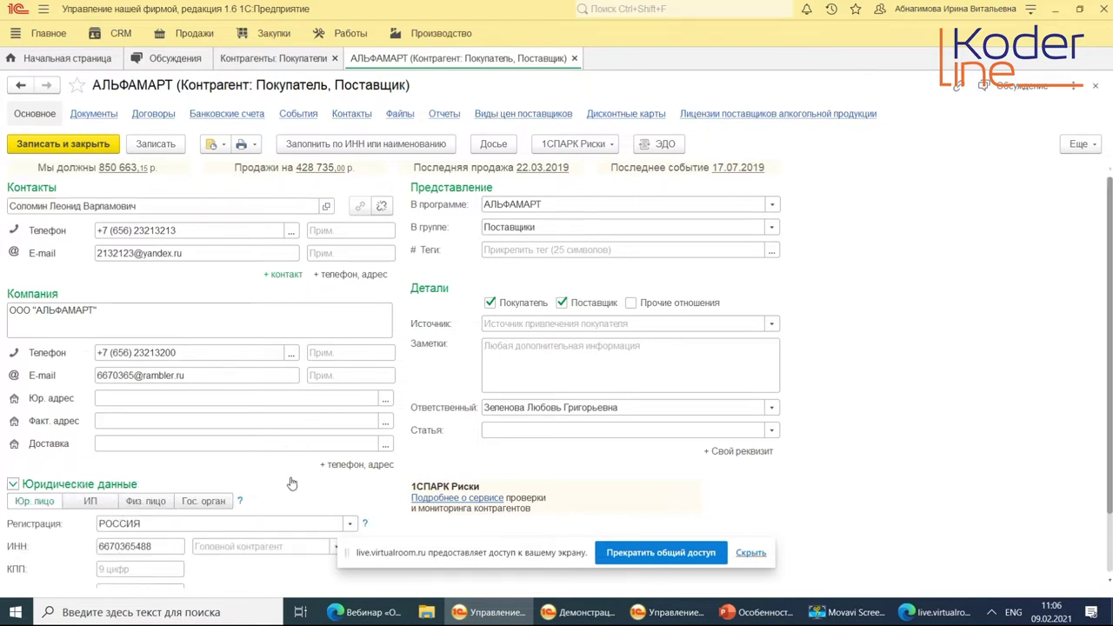
scroll(292, 483, "down", 2)
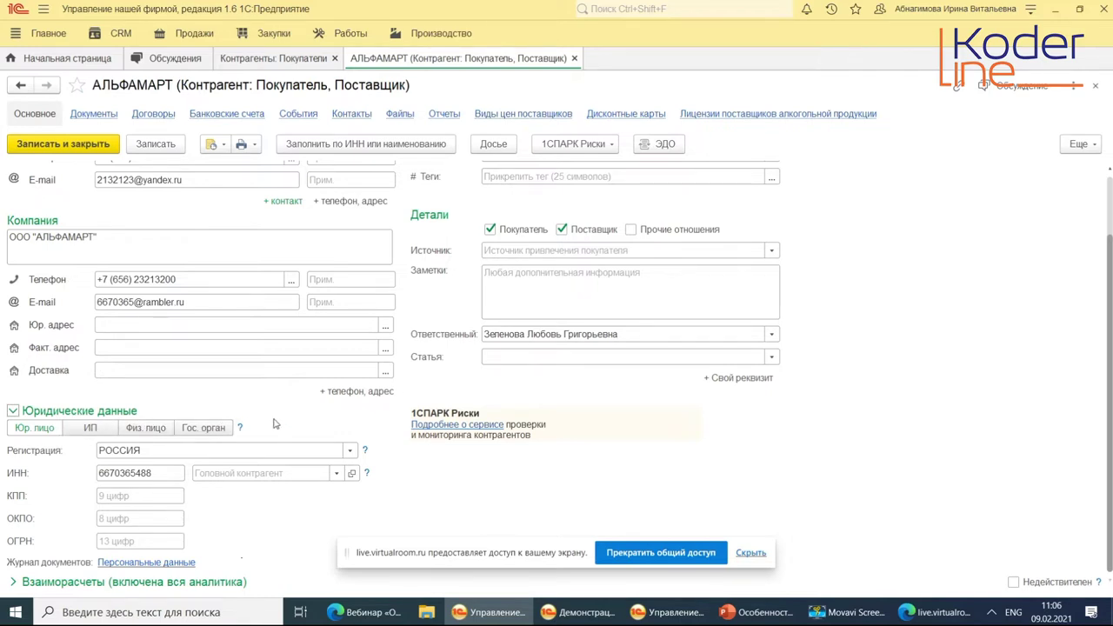
left_click(13, 412)
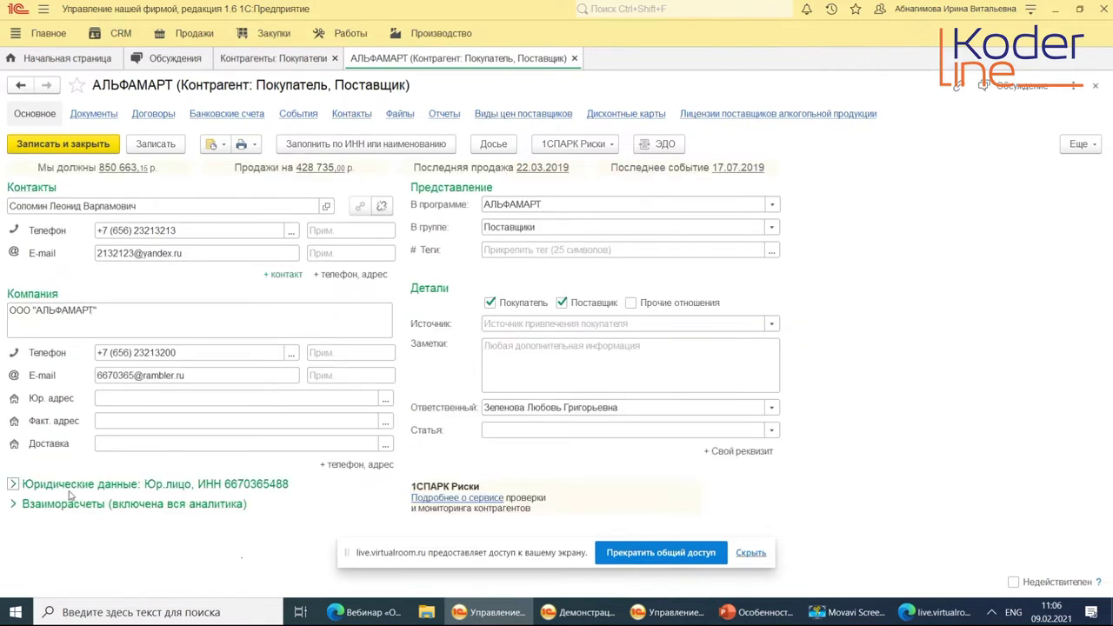
Expand Взаиморасчеты and show the explanation of Вручную payment distribution.
left_click(13, 504)
scroll(231, 498, "down", 2)
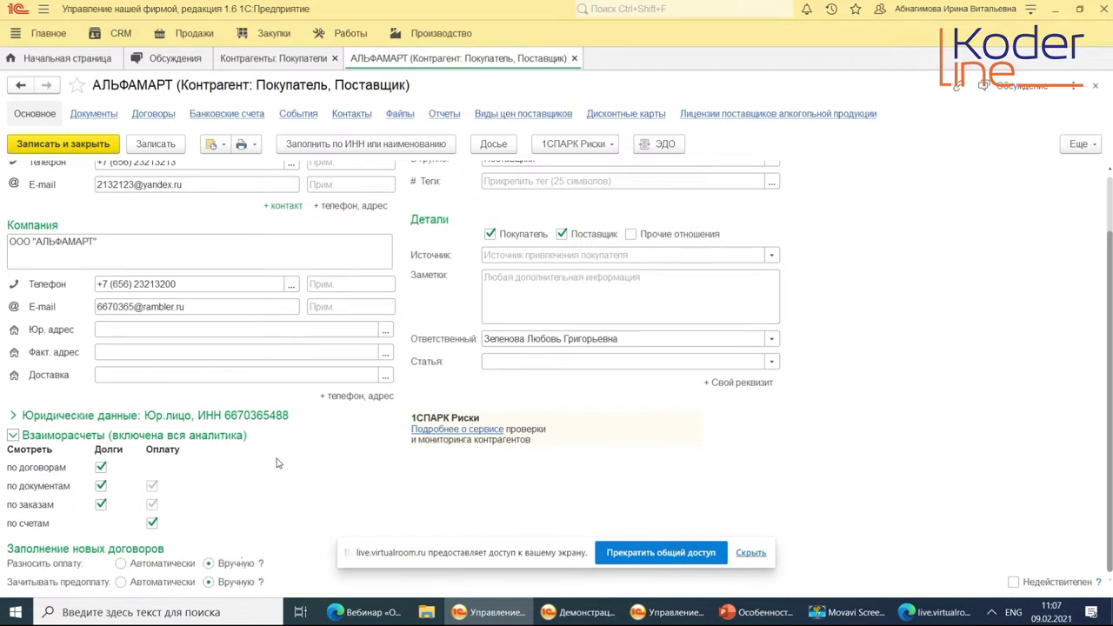
left_click(263, 565)
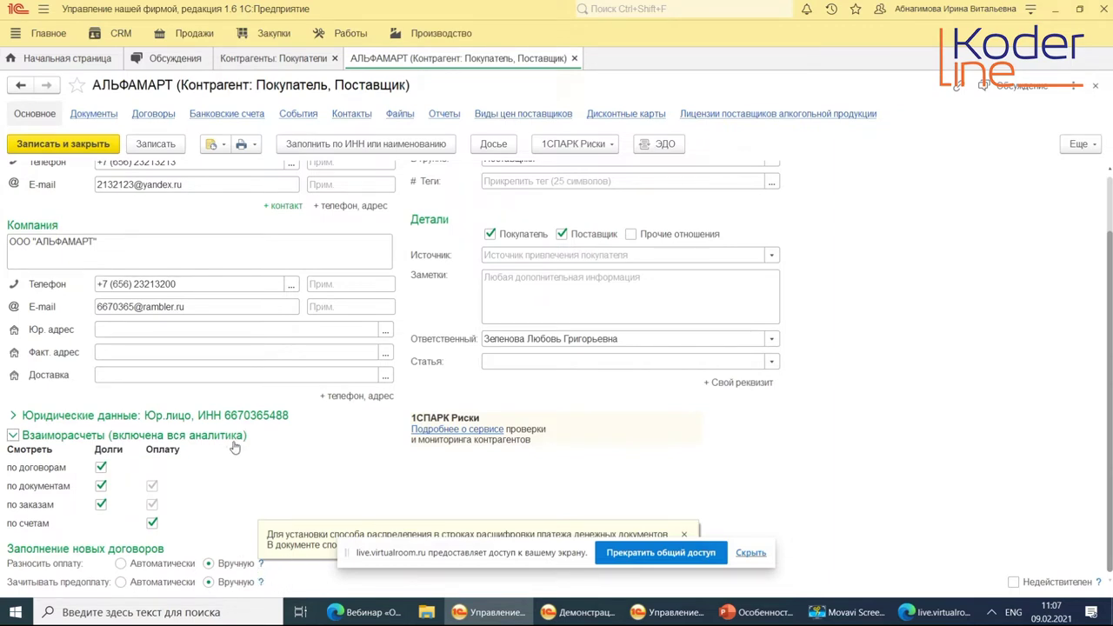
scroll(301, 408, "up", 2)
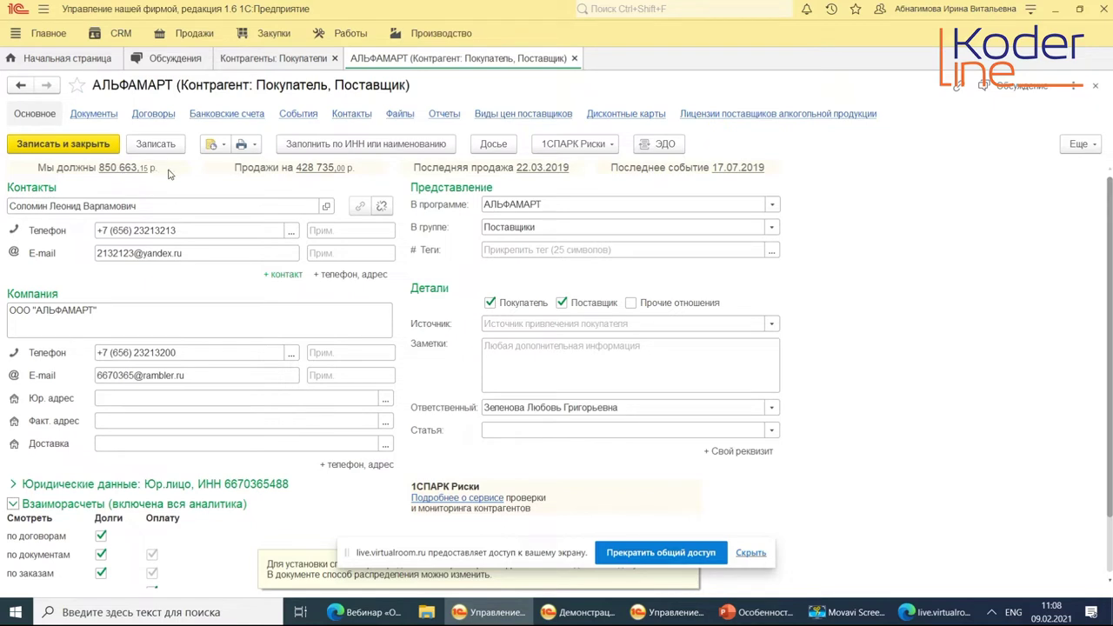
left_click(313, 168)
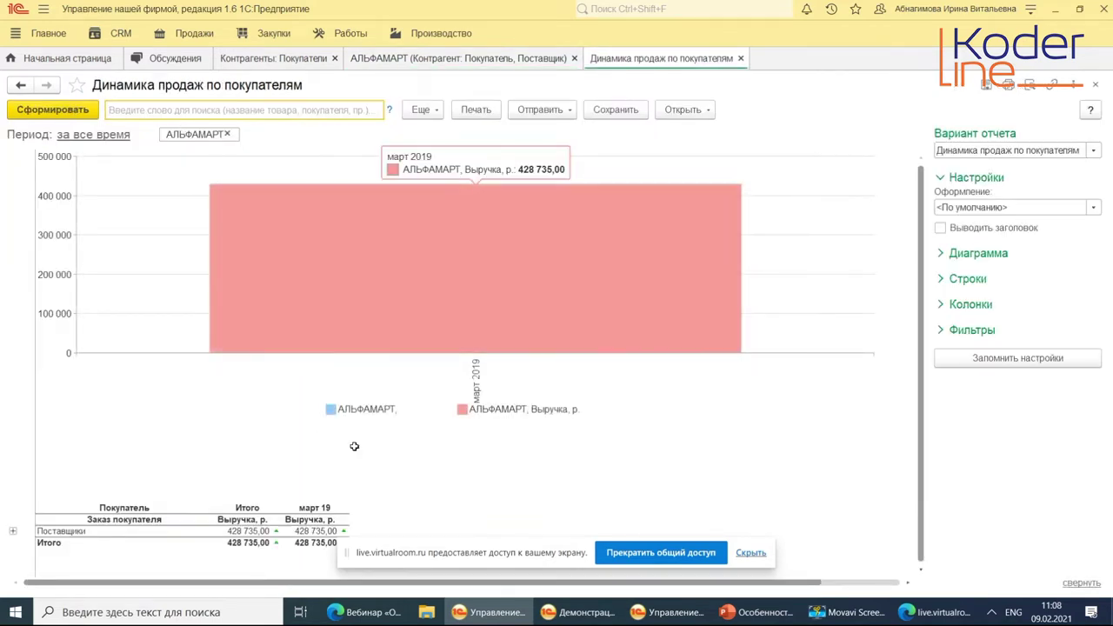
Drill the report from Поставщики to АЛЬФАМАРТ's Заказ покупателя 15 от 01.03.2019, then close it.
scroll(355, 447, "down", 2)
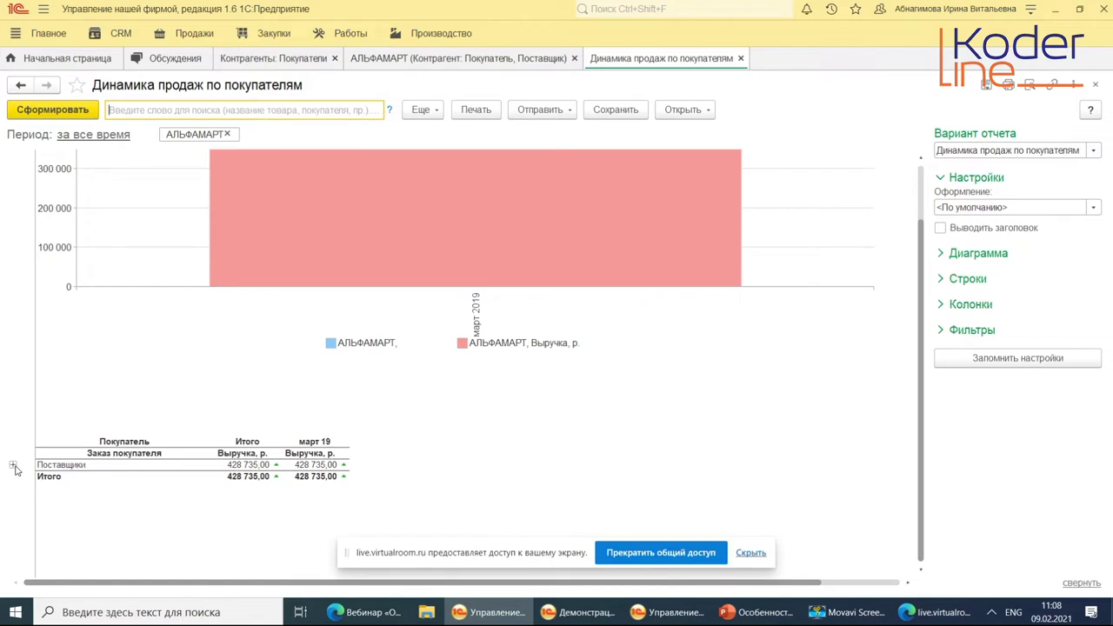
left_click(14, 467)
left_click(22, 478)
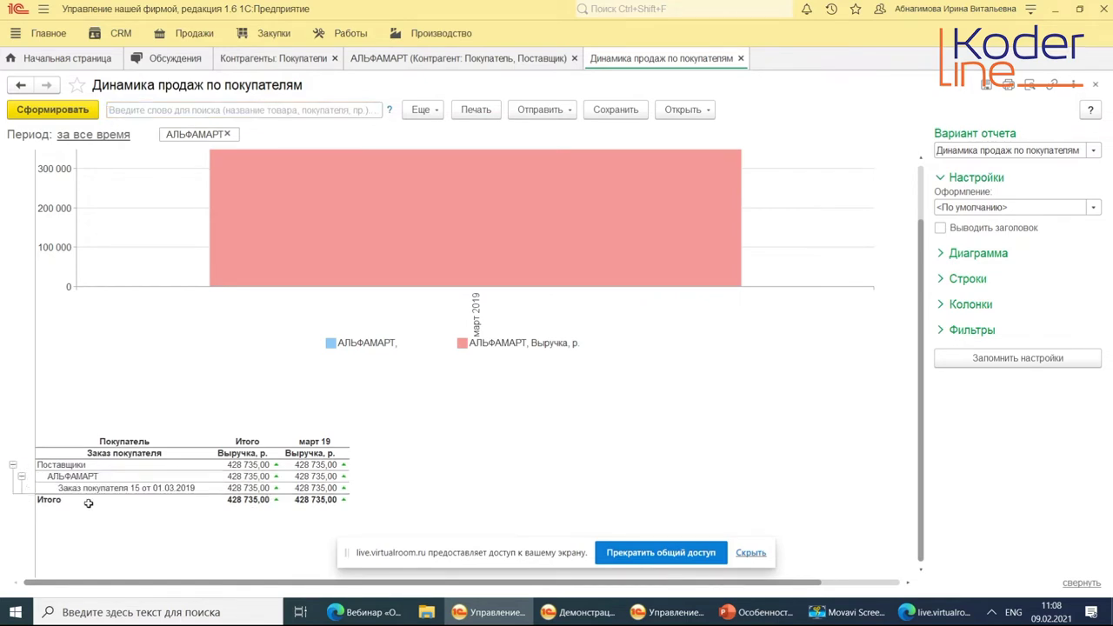
left_click(96, 488)
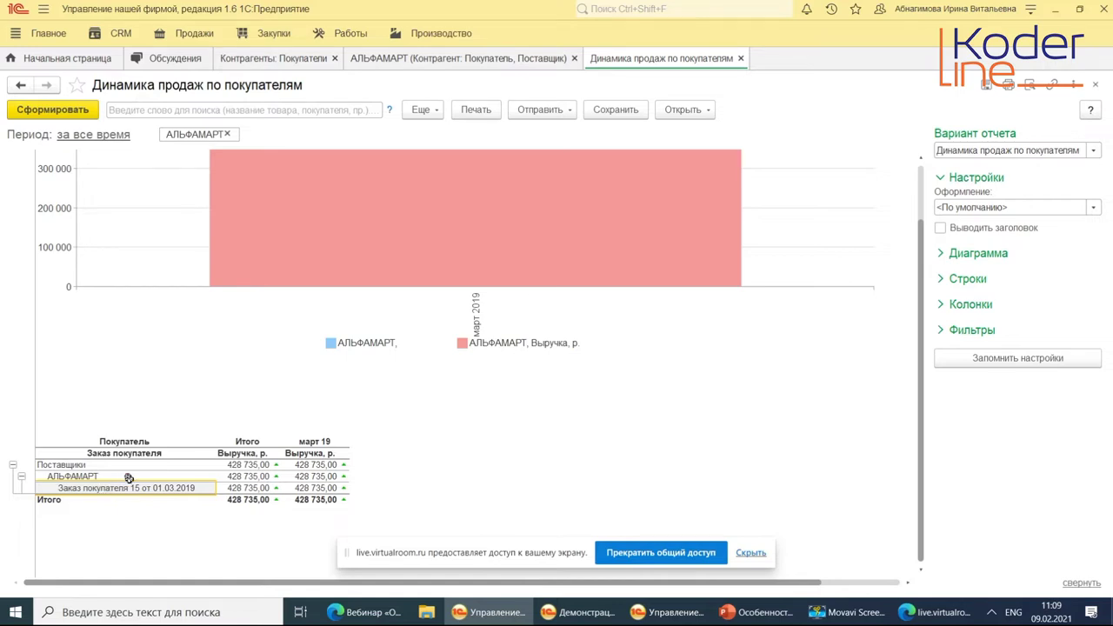
scroll(252, 401, "up", 2)
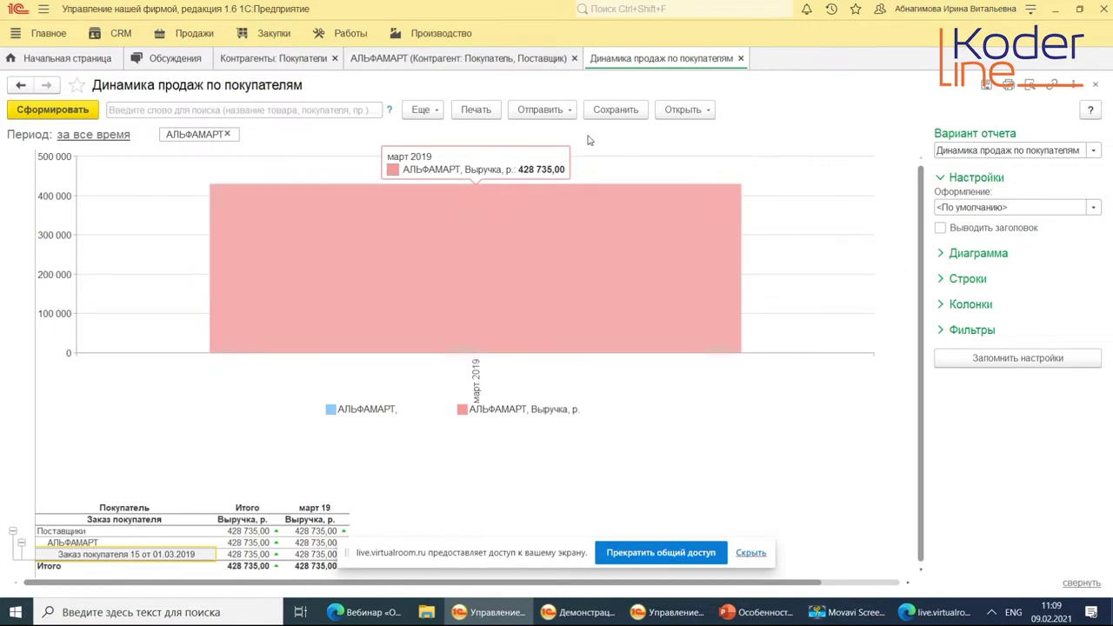
left_click(740, 58)
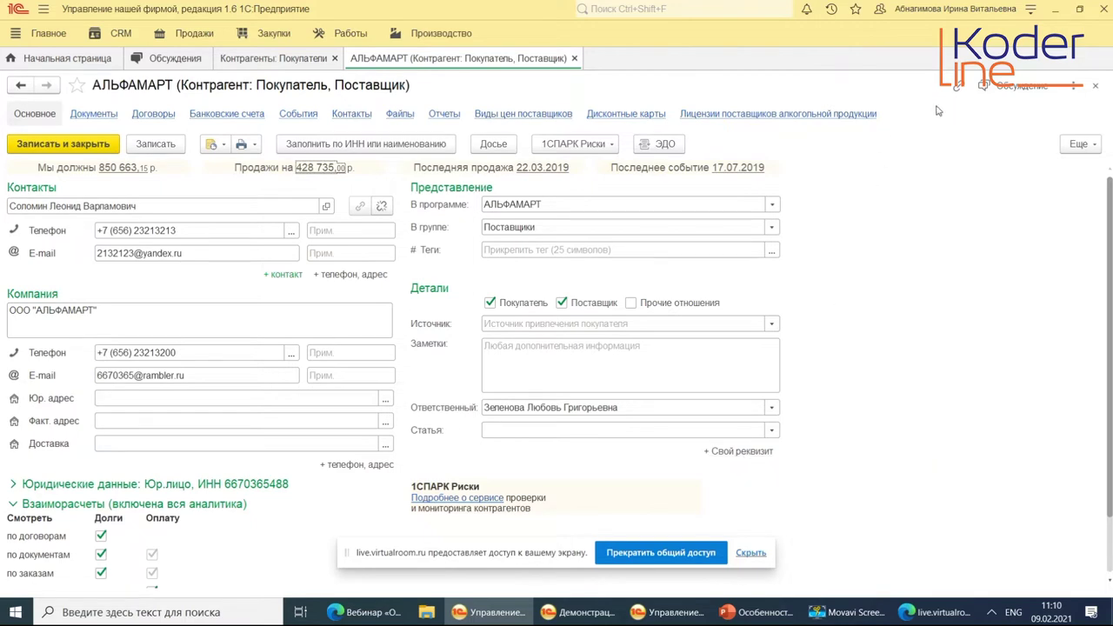
Start a custom counterparty attribute with '+ Свой реквизит' and cancel it without saving.
left_click(737, 450)
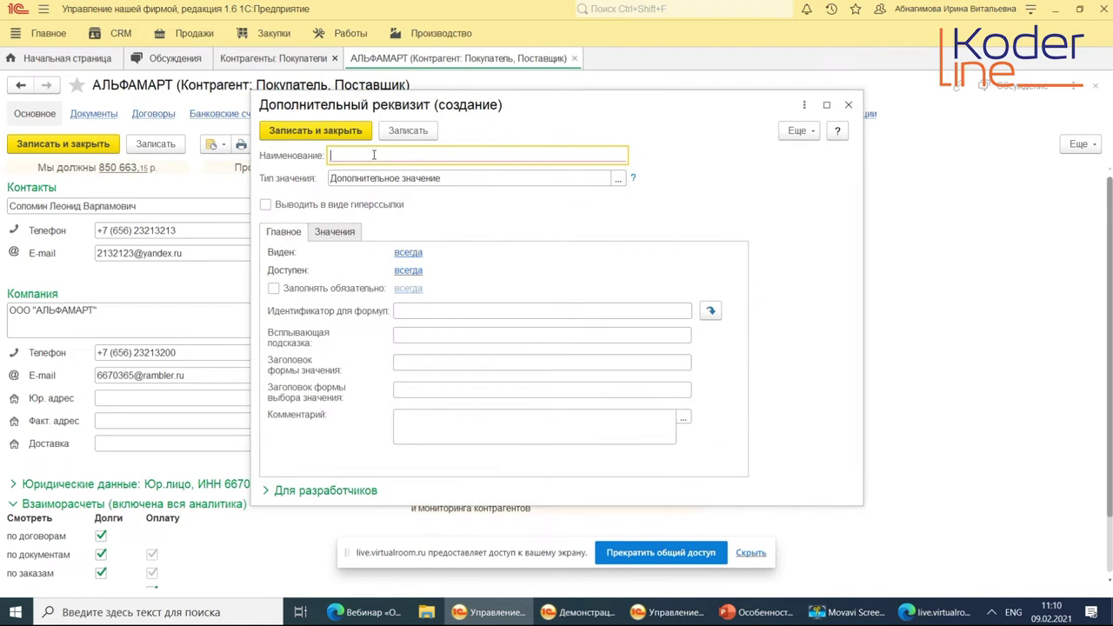
left_click(848, 105)
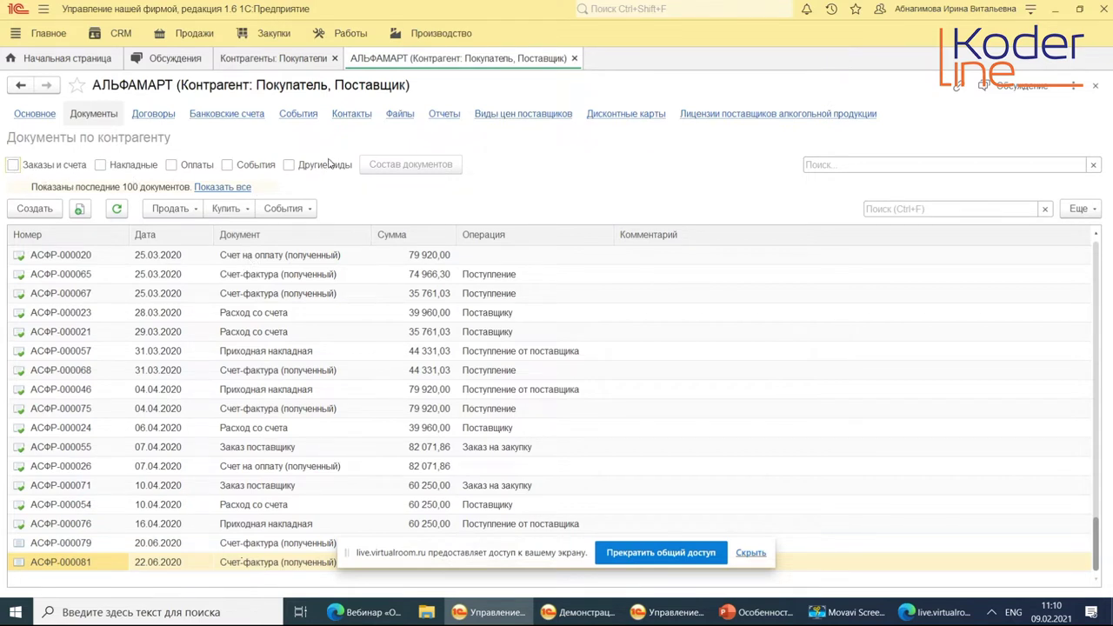
Create a Телефонный звонок event for АЛЬФАМАРТ from the События menu and list its statuses.
left_click(186, 211)
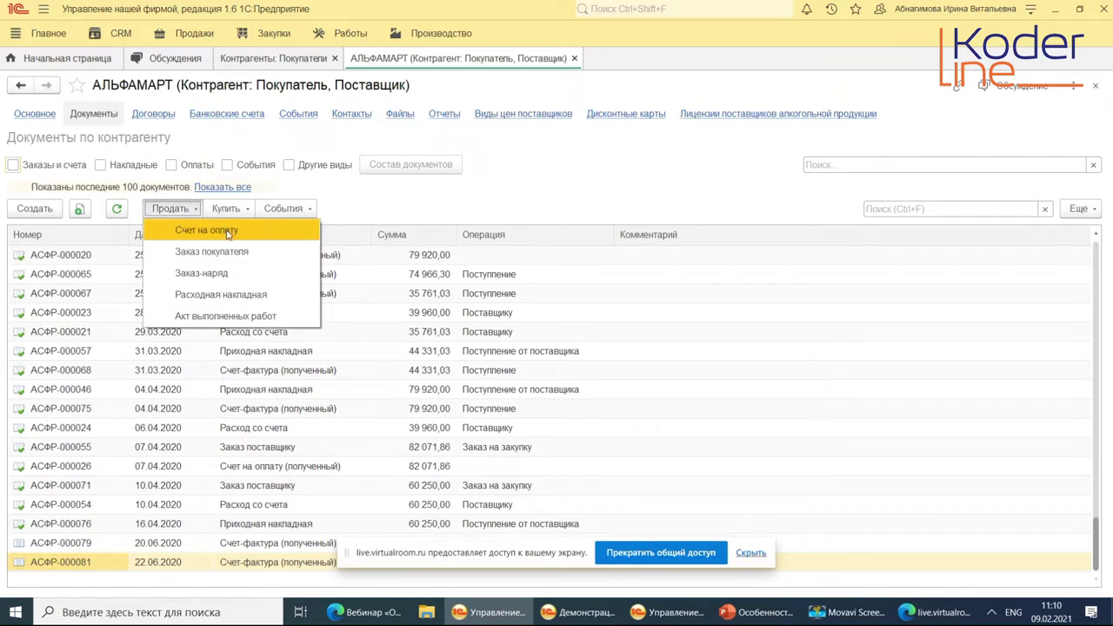
left_click(287, 210)
left_click(280, 209)
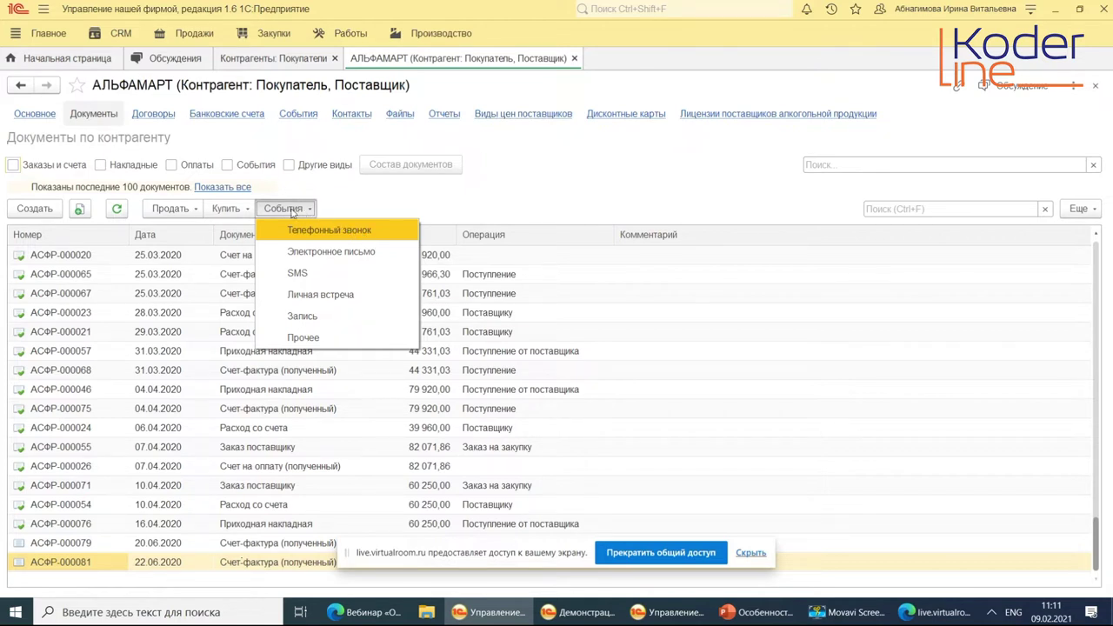
left_click(363, 232)
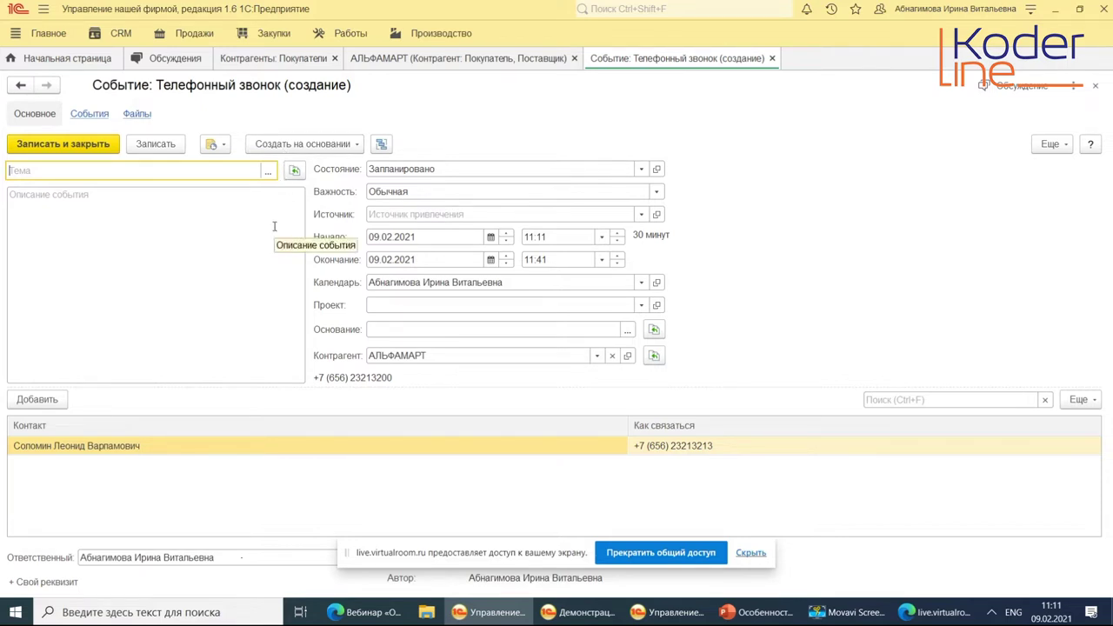
left_click(386, 169)
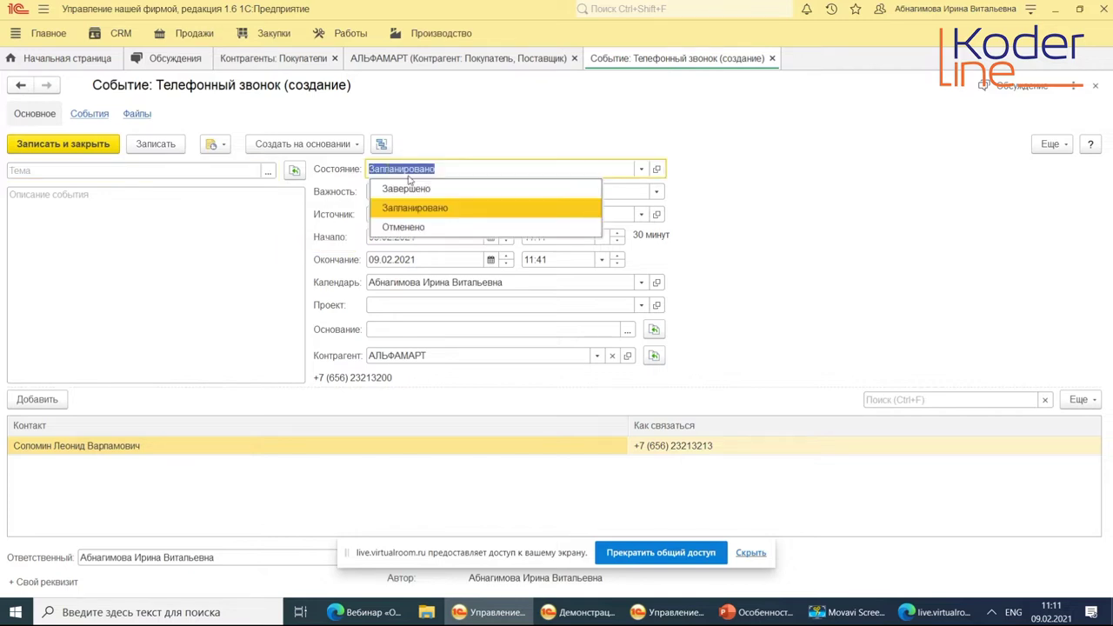
Keep the status Запланировано, discard the unsaved phone-call event, and list event types again.
left_click(758, 226)
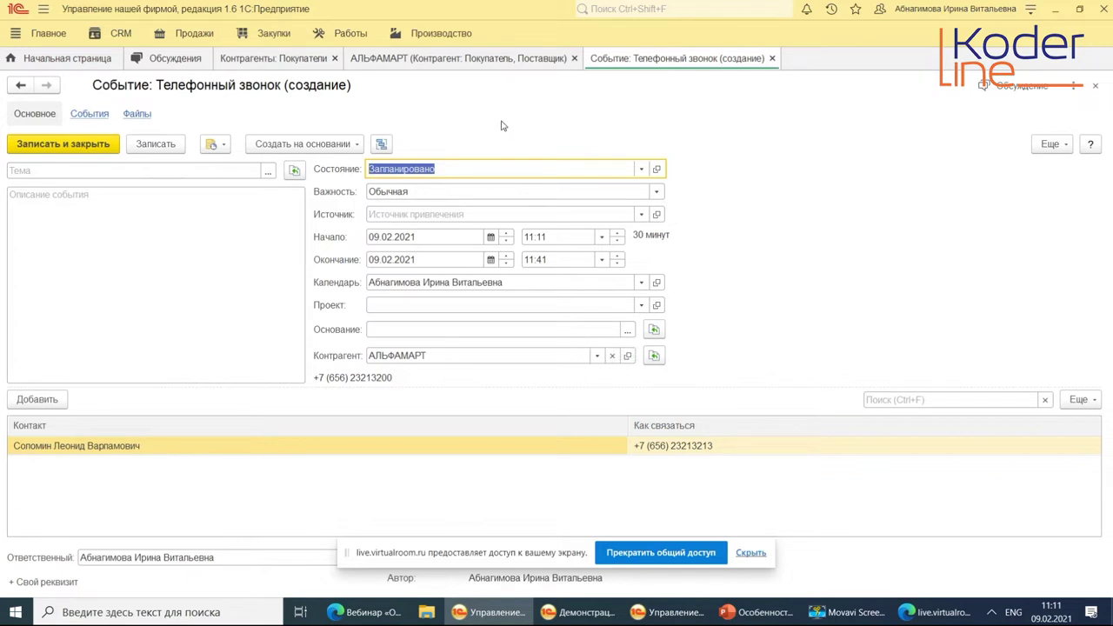
left_click(770, 58)
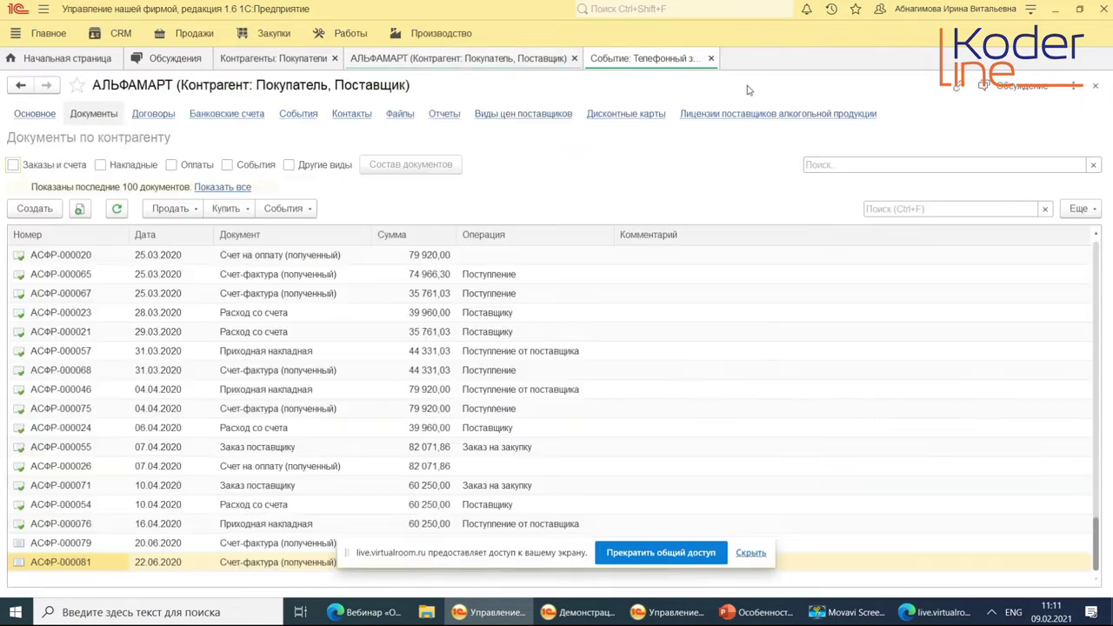
left_click(304, 211)
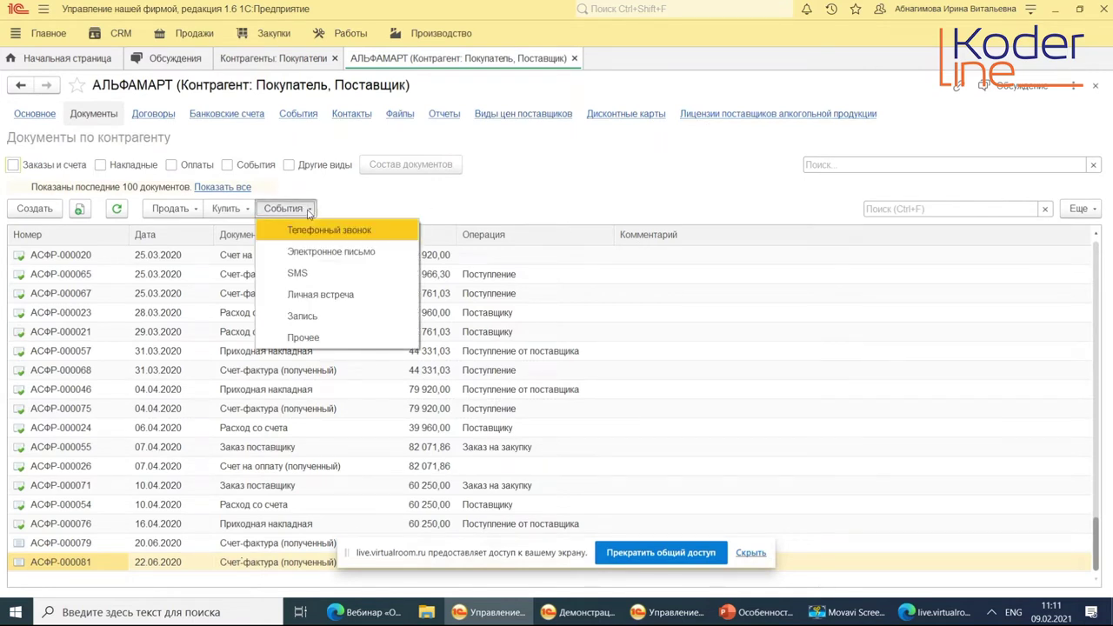
Open АЛЬФАМАРТ's Основной договор contract, view its Текст договора page (no template), then close it.
left_click(553, 201)
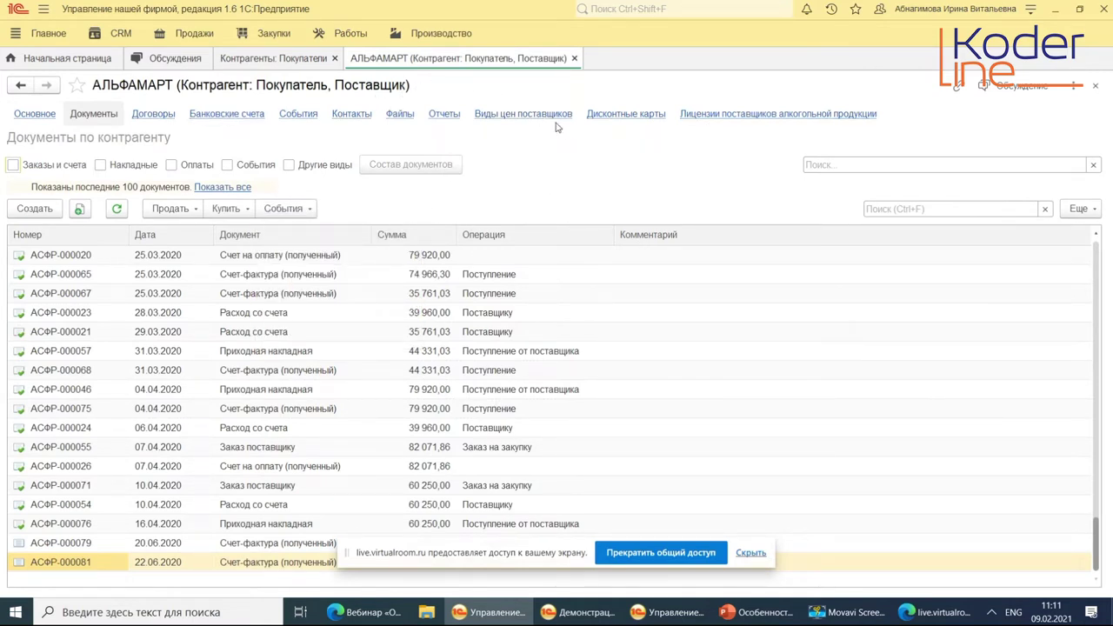
left_click(153, 114)
double_click(127, 215)
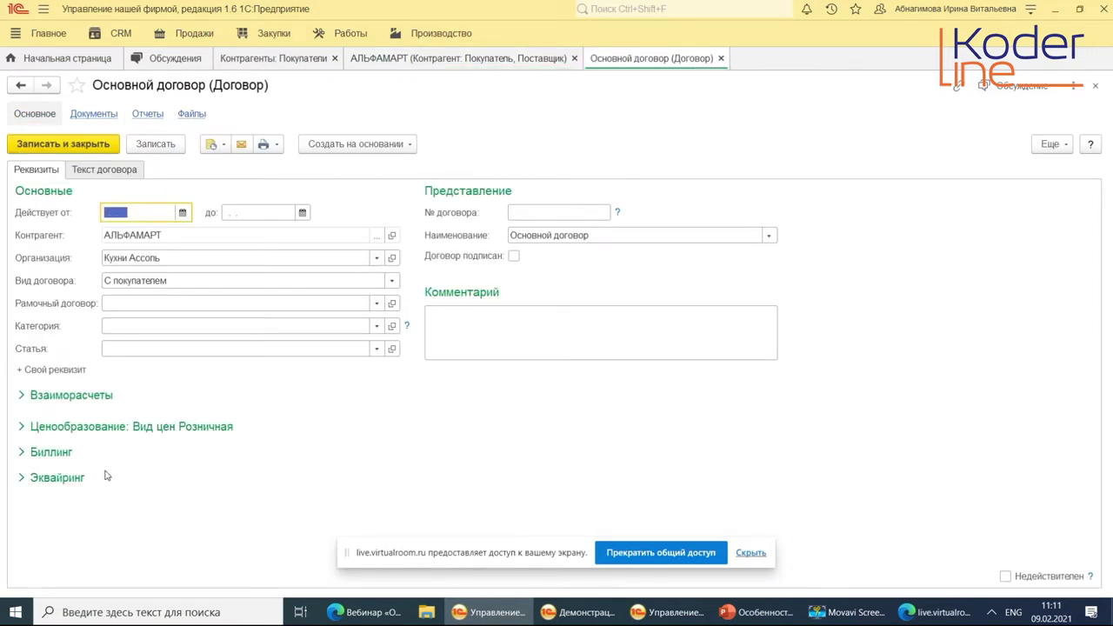
left_click(110, 172)
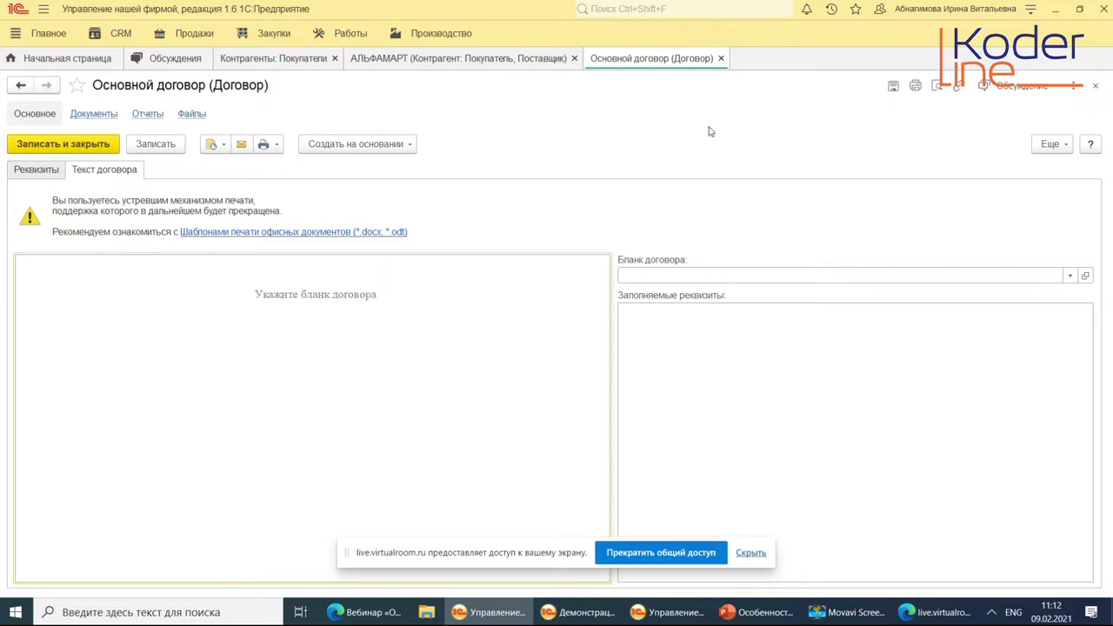
left_click(720, 58)
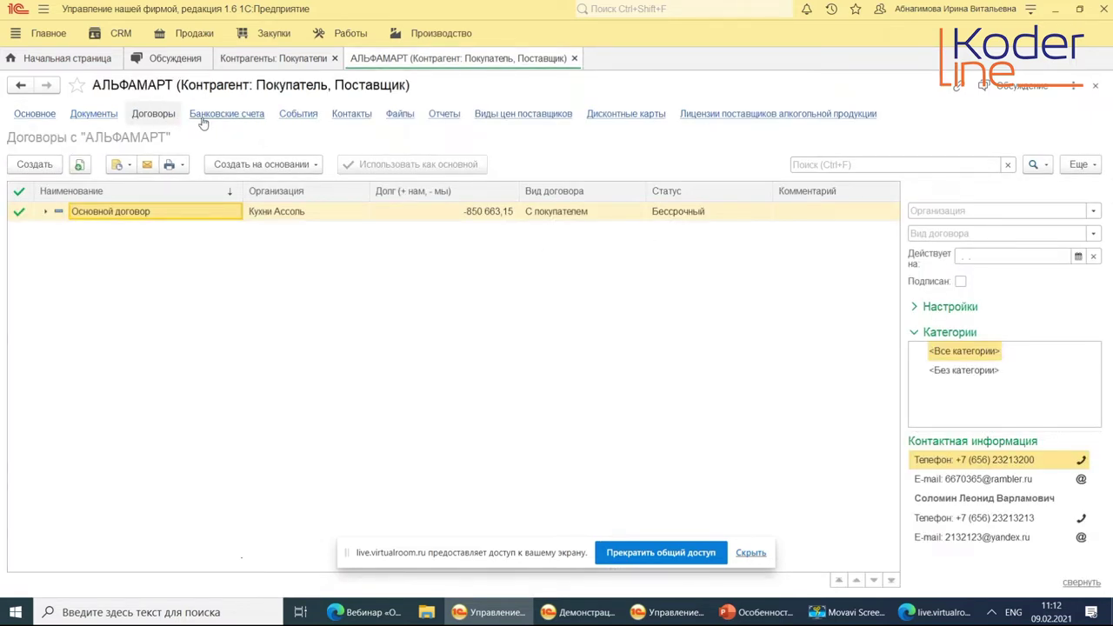
Browse the АЛЬФАМАРТ card's События, Контакты and Файлы pages, ending on Отчеты.
left_click(304, 117)
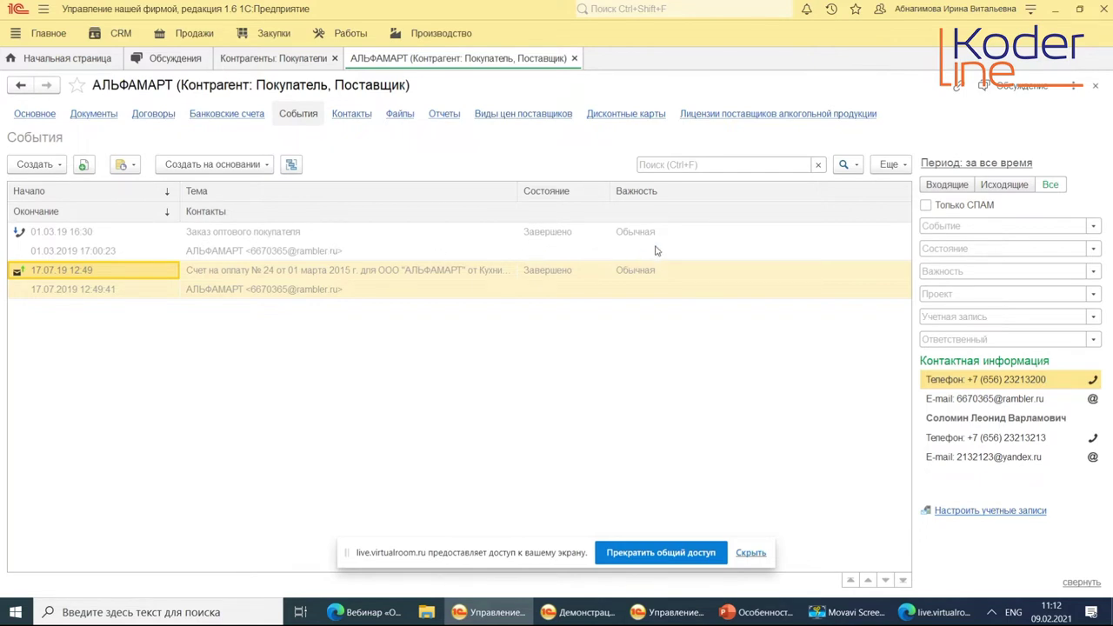
left_click(351, 114)
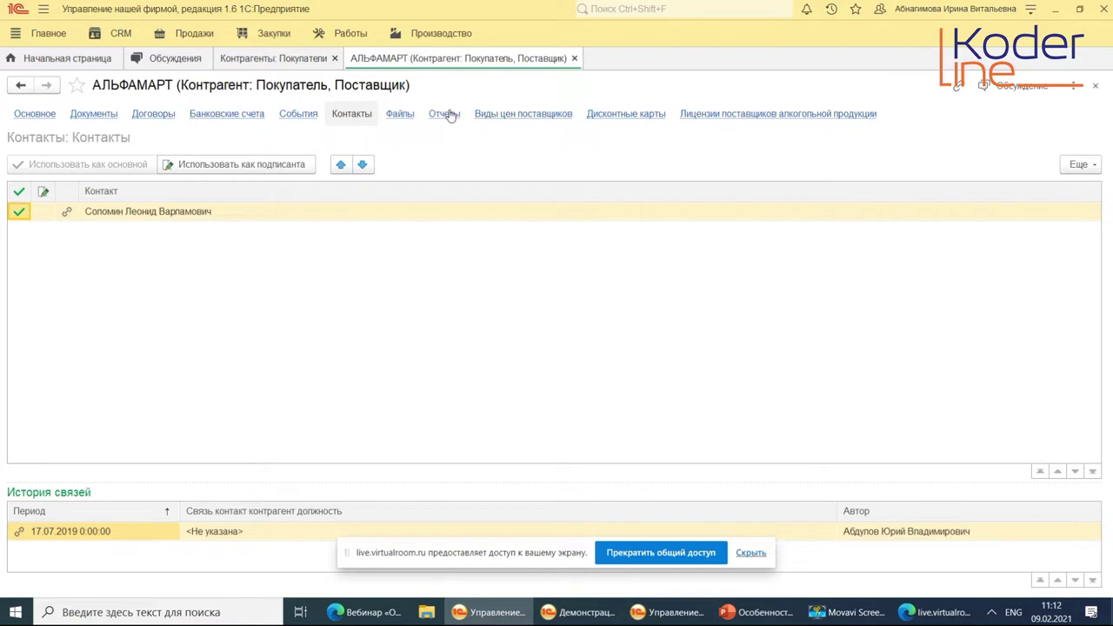
left_click(399, 114)
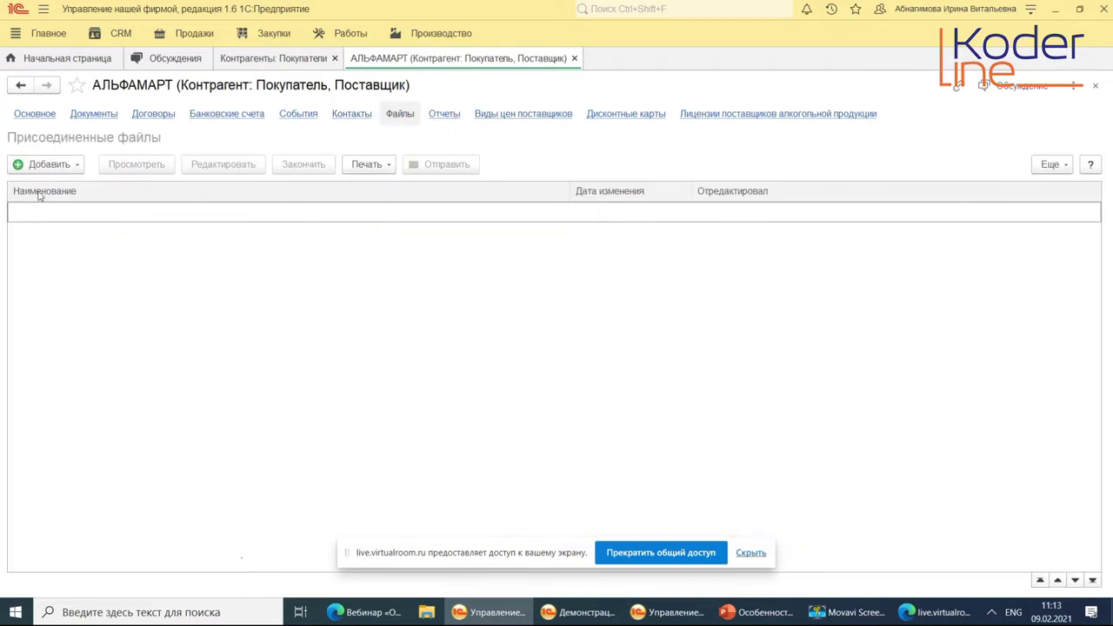
left_click(444, 114)
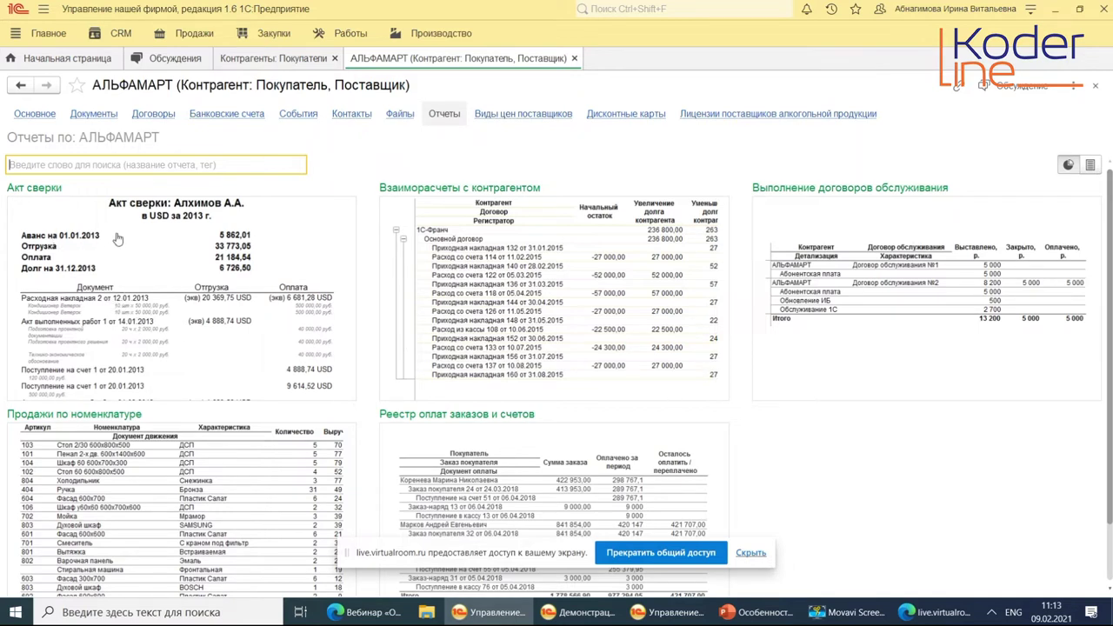
Generate the Акт сверки report for АЛЬФАМАРТ, showing a current debt of 850 663,15.
left_click(208, 279)
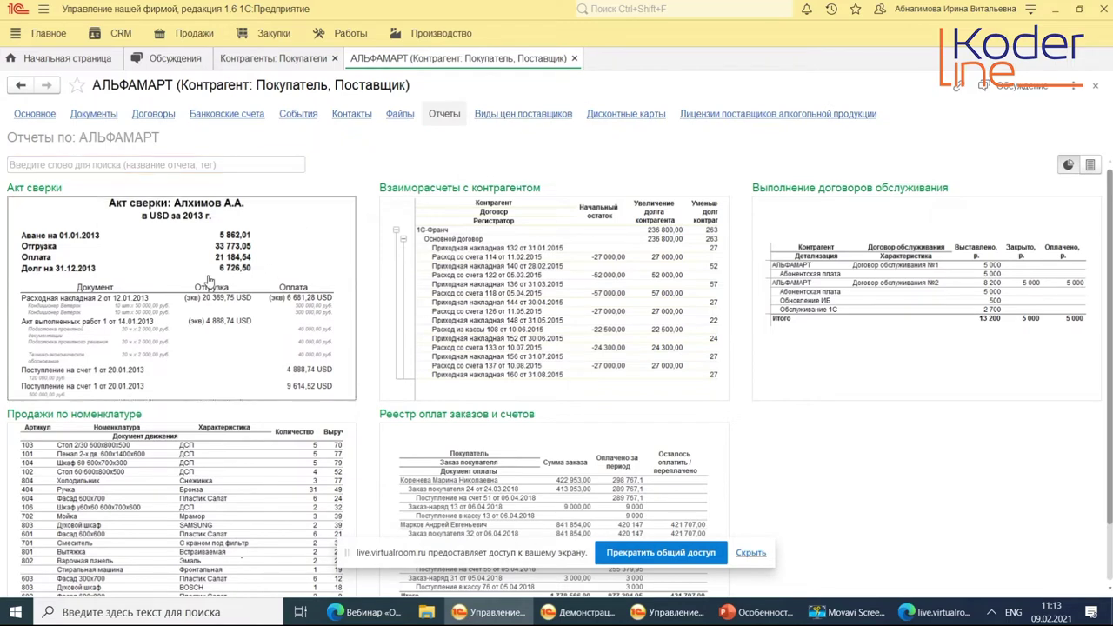
left_click(239, 315)
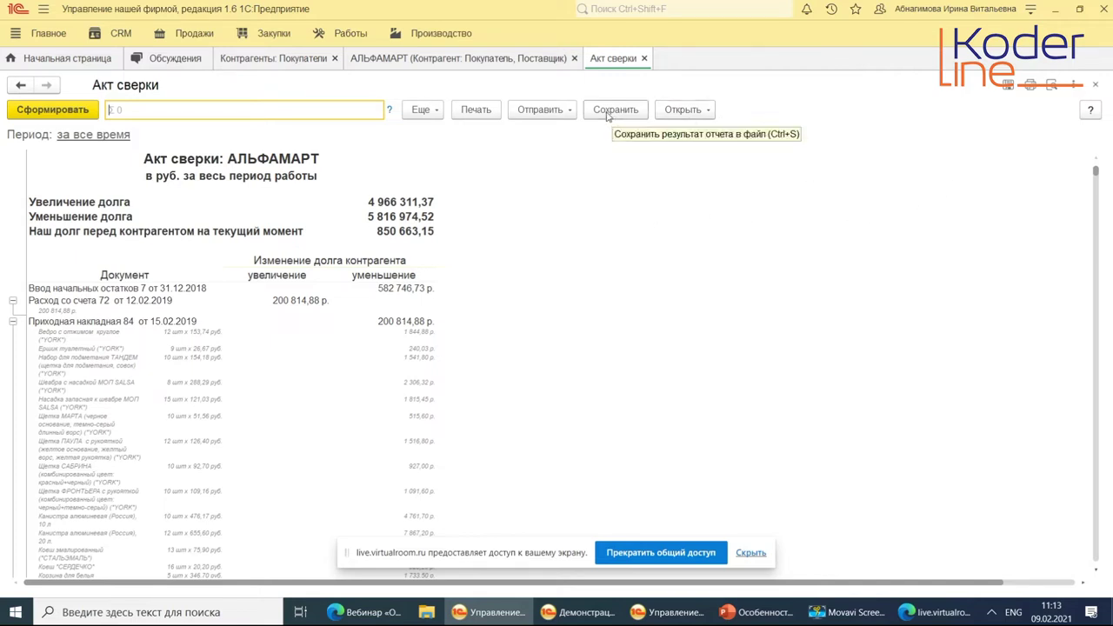
Look through the Акт сверки Открыть, Отправить, Еще and ⋮ menus, then close the report.
left_click(682, 109)
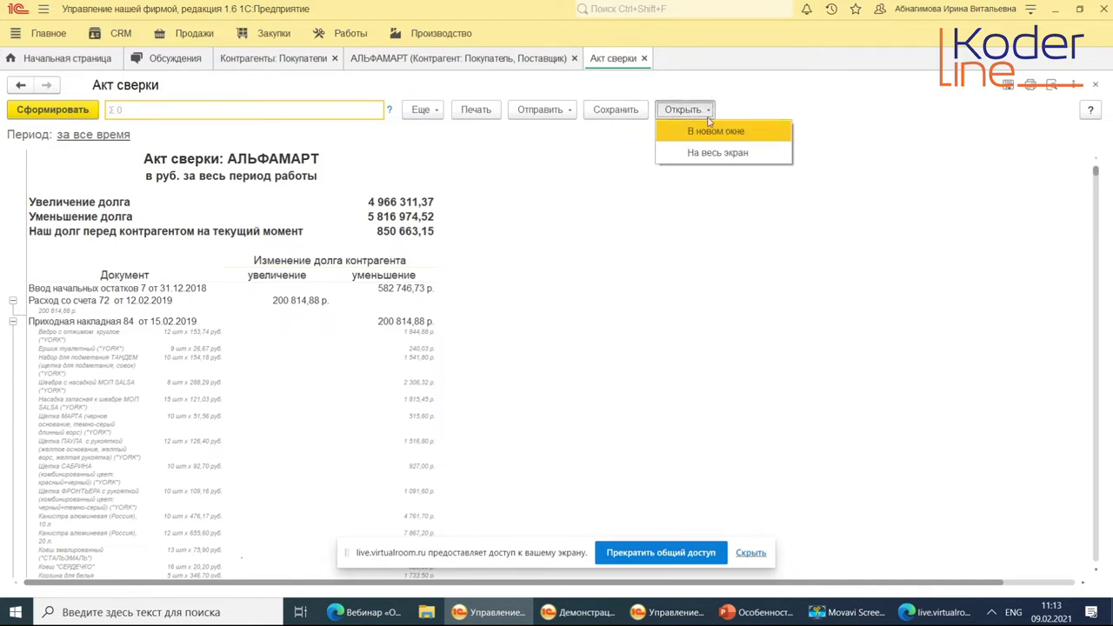
left_click(561, 113)
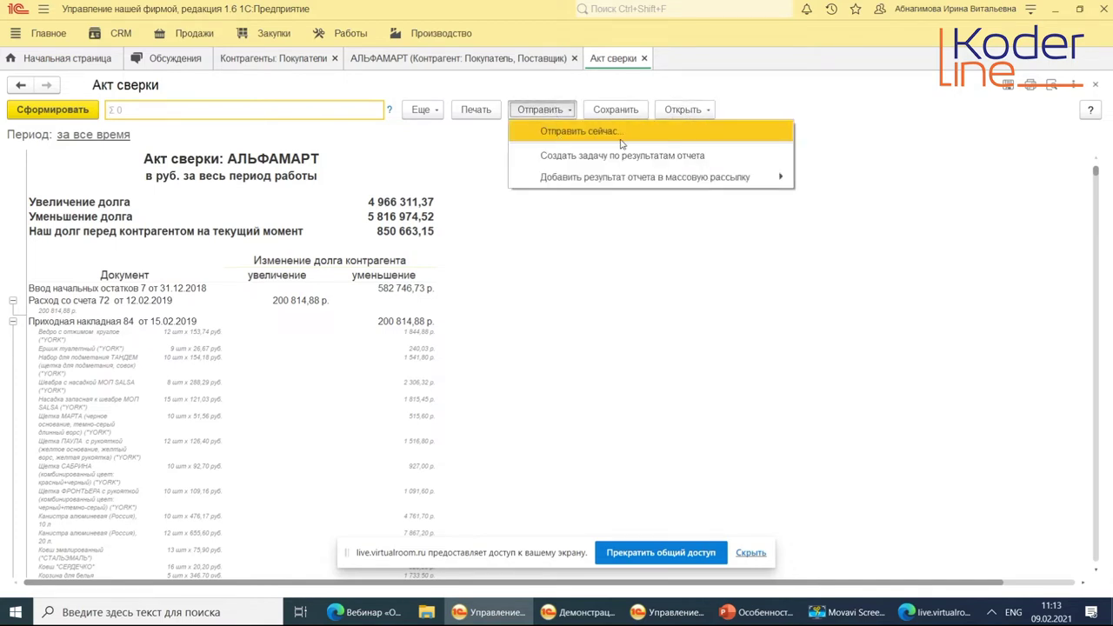
left_click(420, 110)
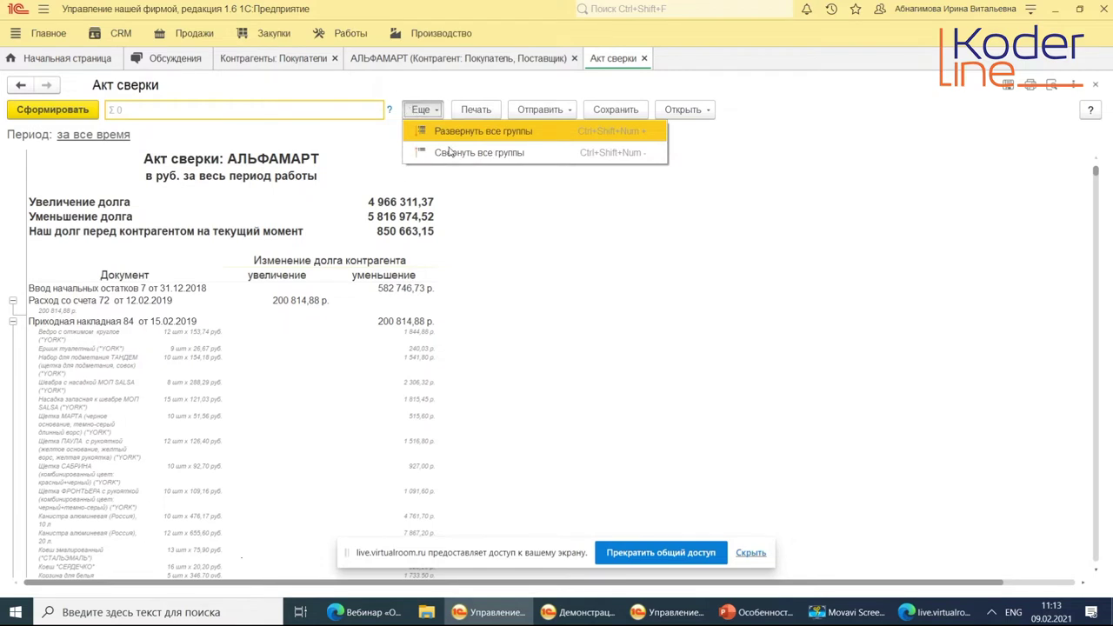
left_click(597, 228)
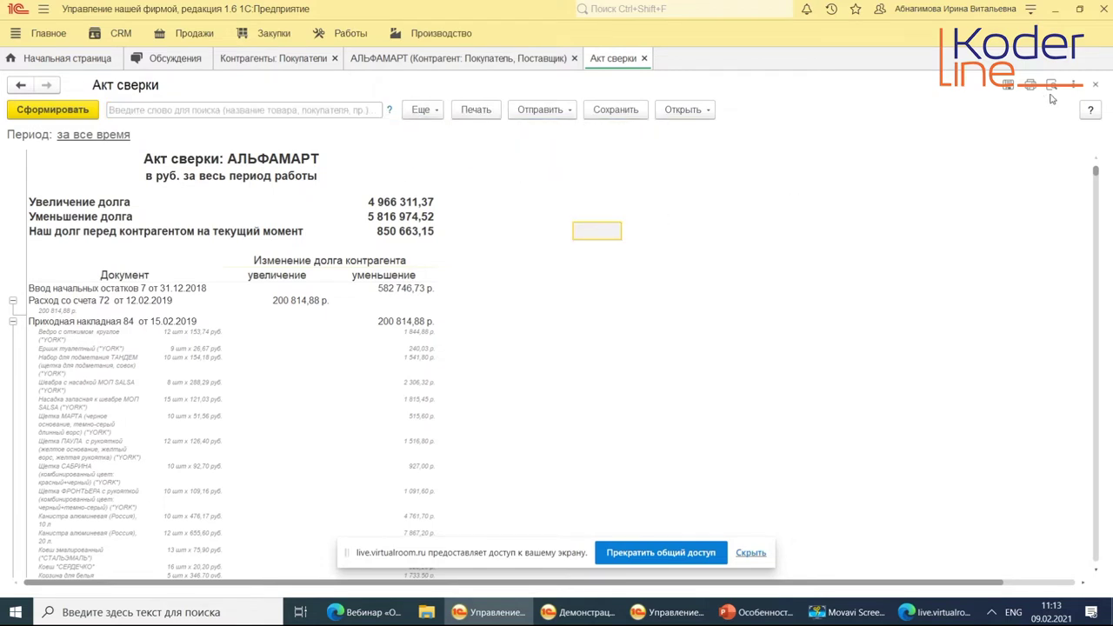
left_click(1075, 84)
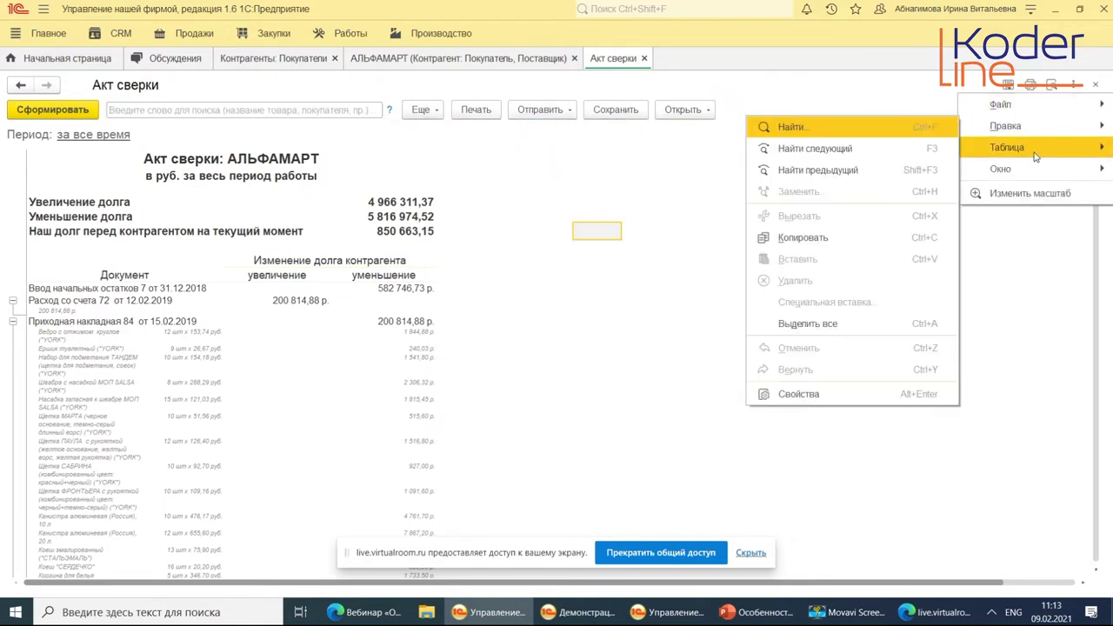
left_click(531, 241)
left_click(644, 58)
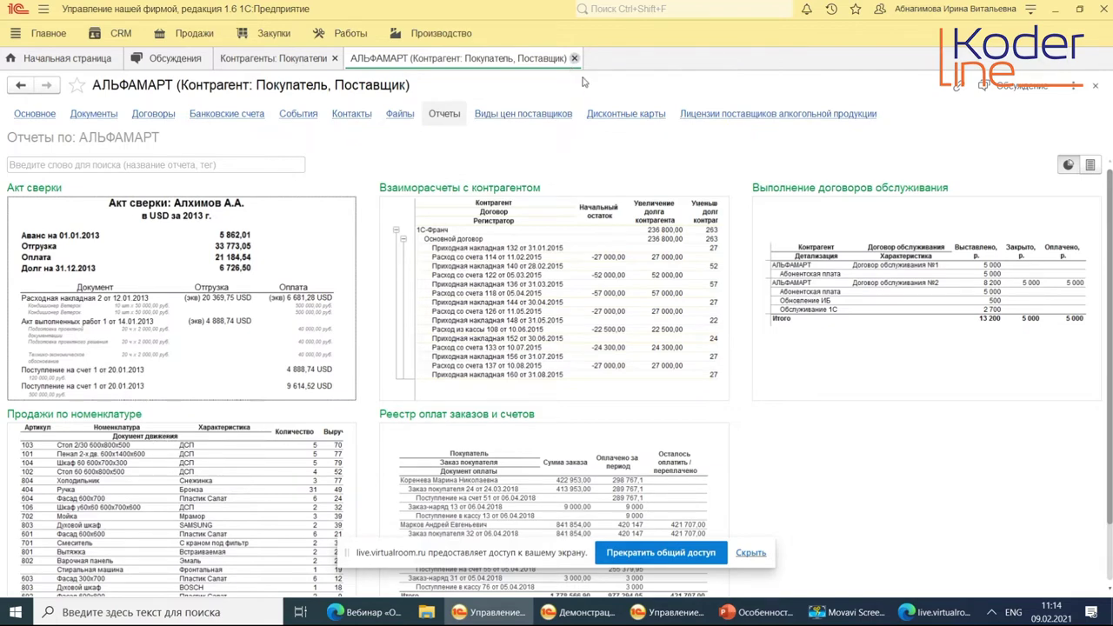
Show АЛЬФАМАРТ's Виды цен поставщиков, listing Цены для ООО "АЛЬФАМАРТ".
left_click(529, 115)
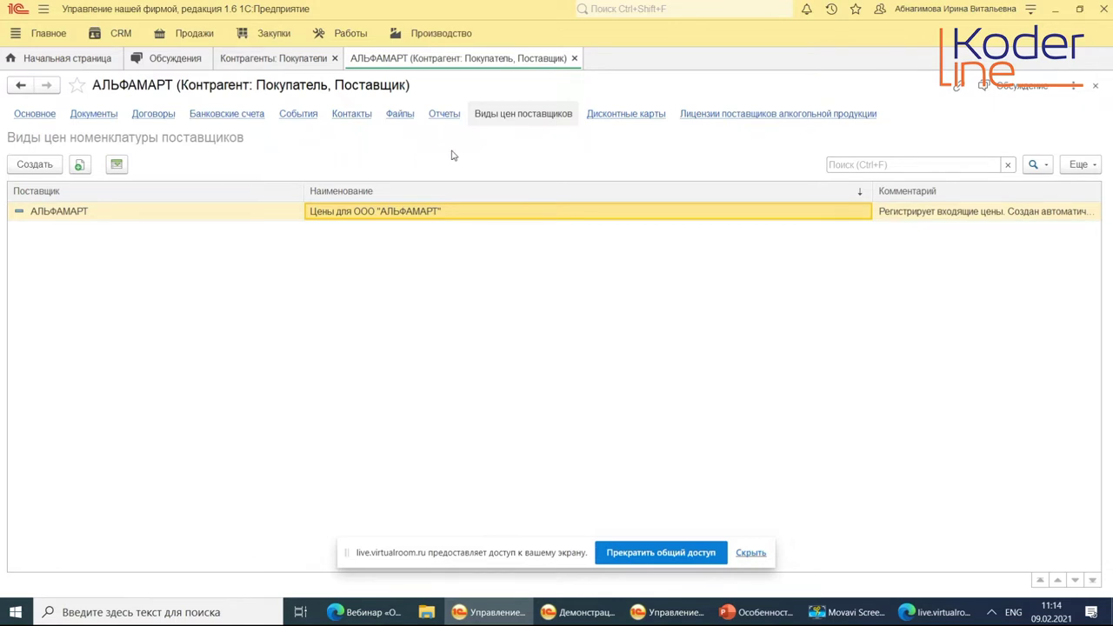
Show АЛЬФАМАРТ's empty Дисконтные карты page with the Обсуждение panel beside it.
left_click(643, 119)
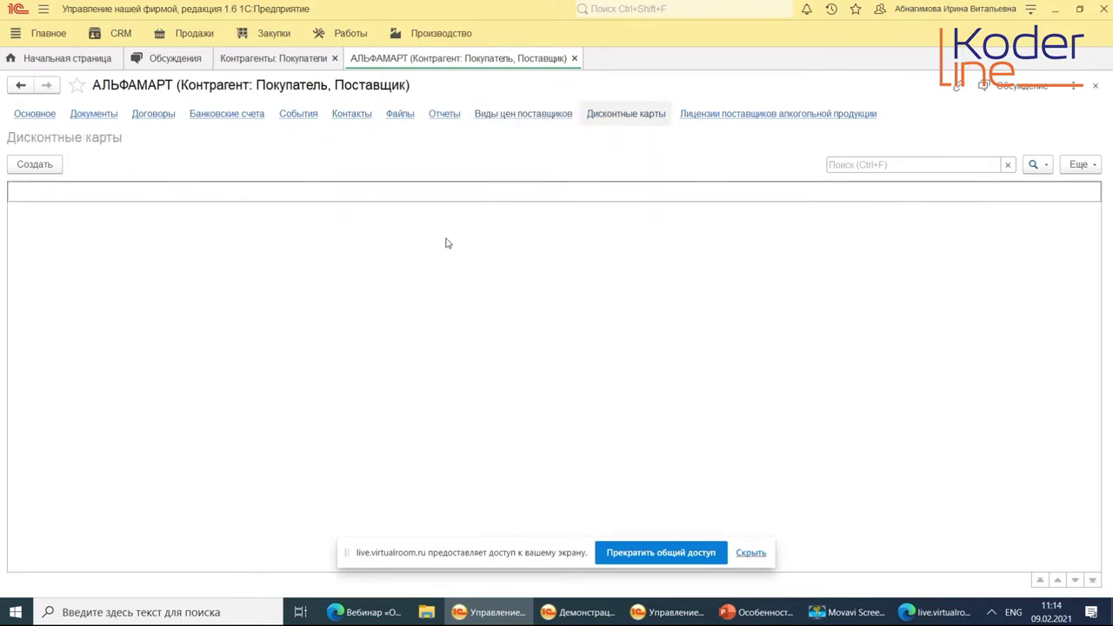
left_click(1030, 90)
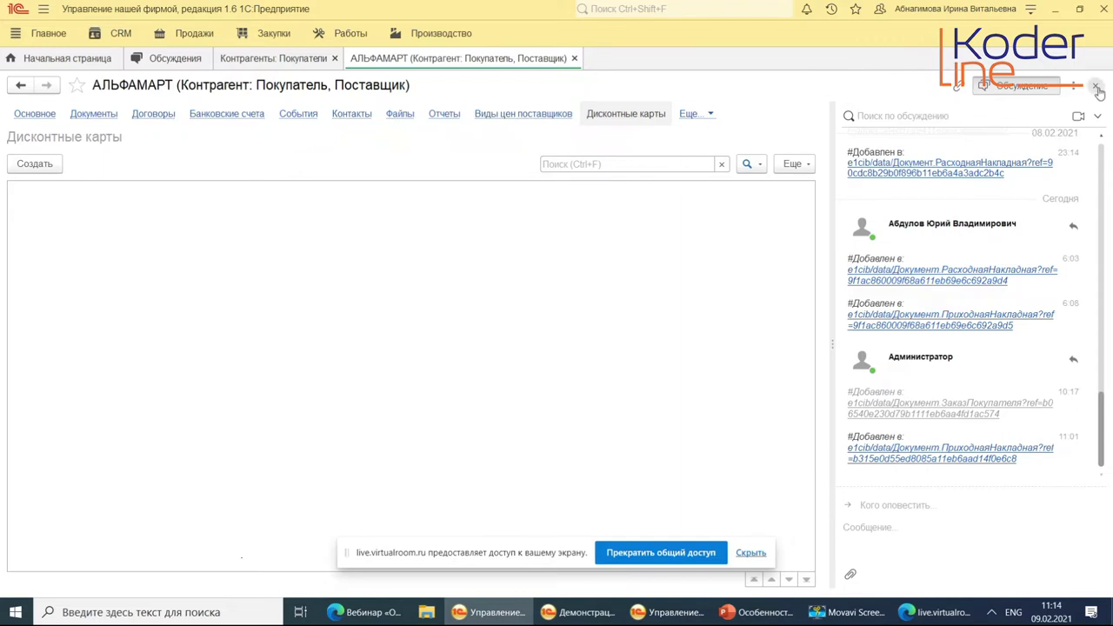
Close the АЛЬФАМАРТ card and check the Источник привлечения and Ответственный filter choices without applying any.
left_click(1097, 91)
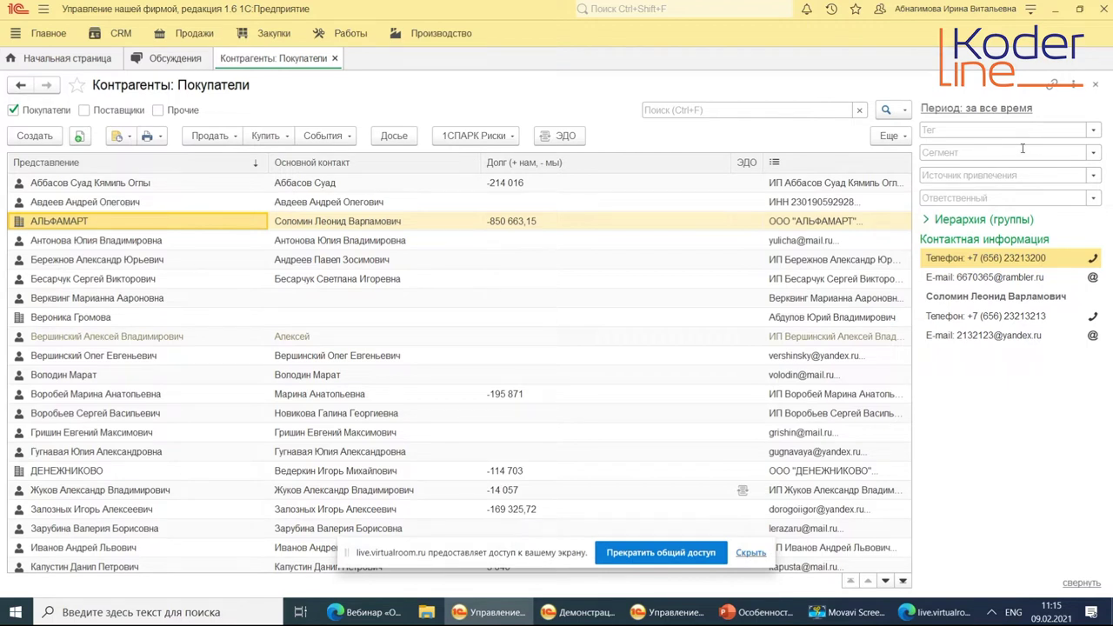
left_click(1013, 175)
key("Escape")
left_click(1012, 197)
key("Escape")
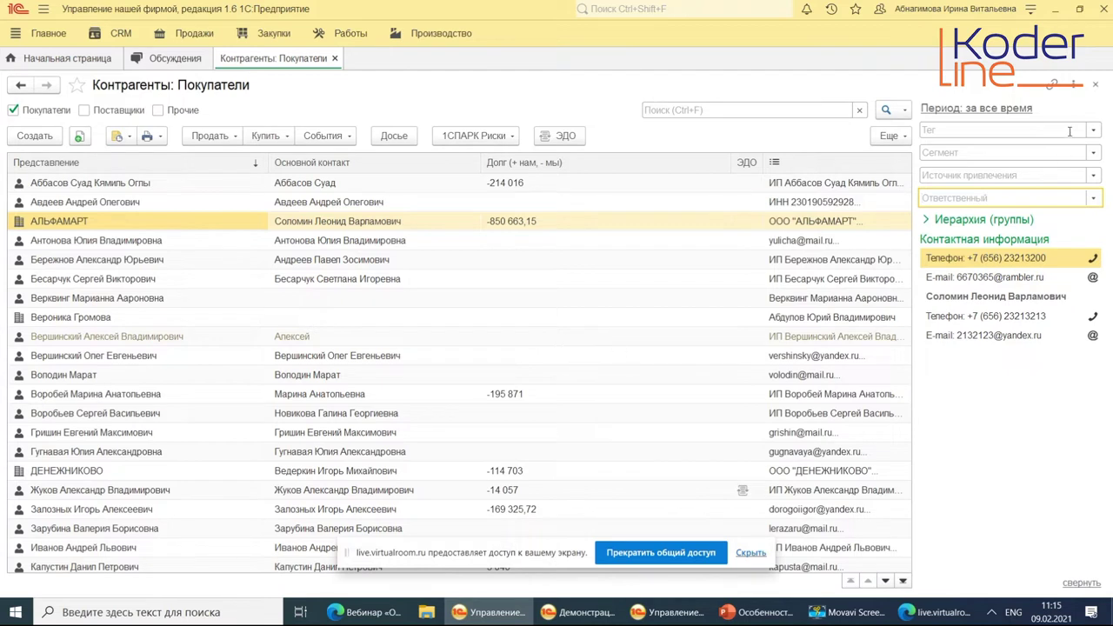
left_click(904, 136)
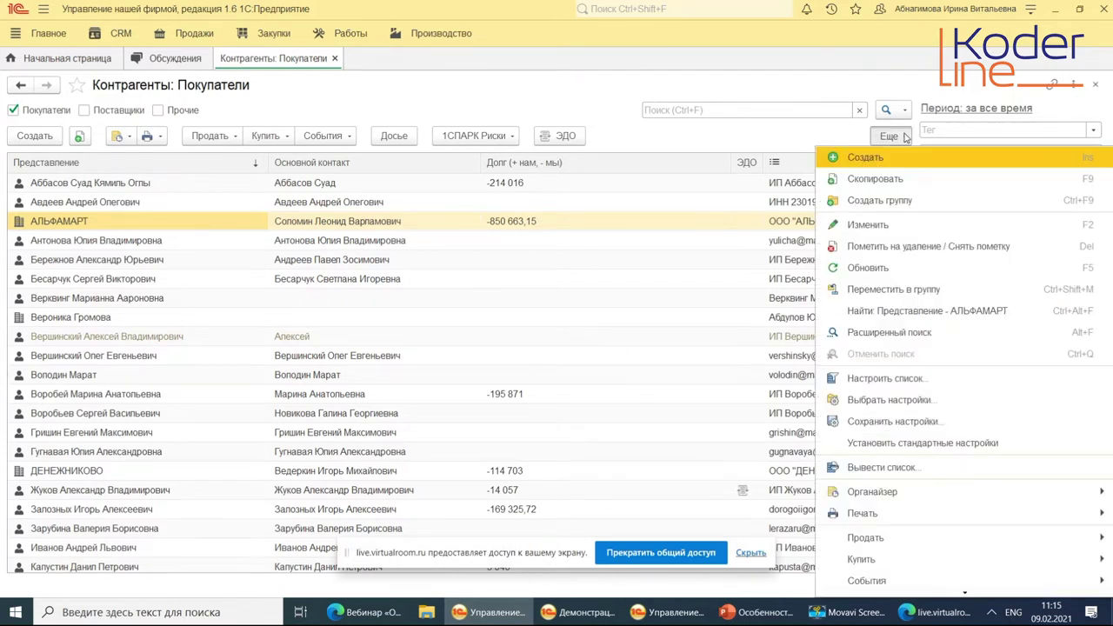
scroll(908, 409, "down", 2)
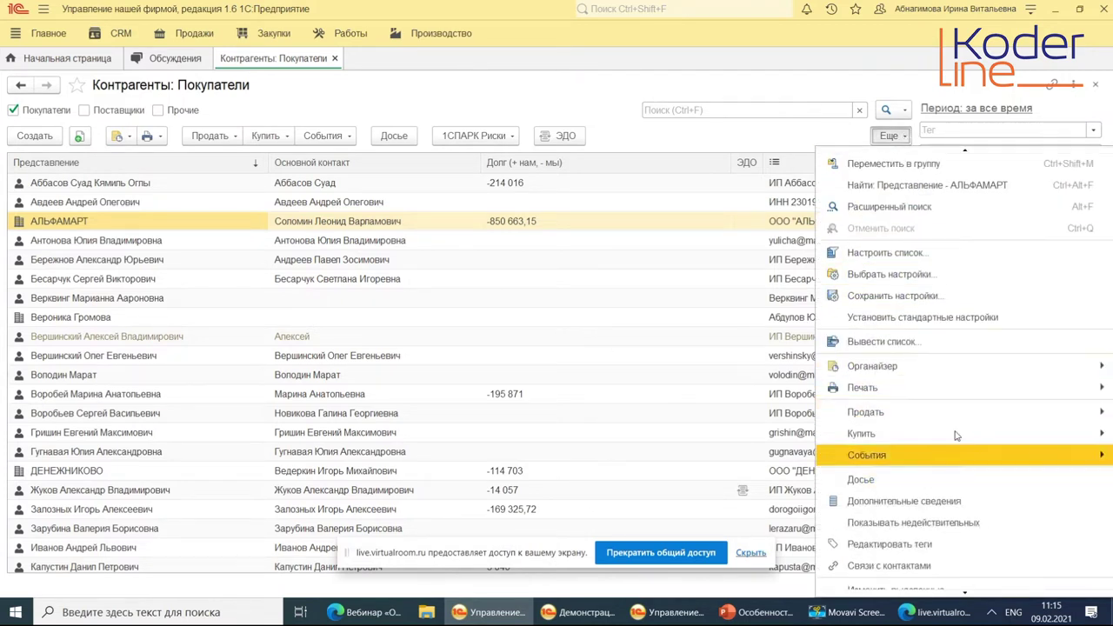
scroll(950, 509, "down", 2)
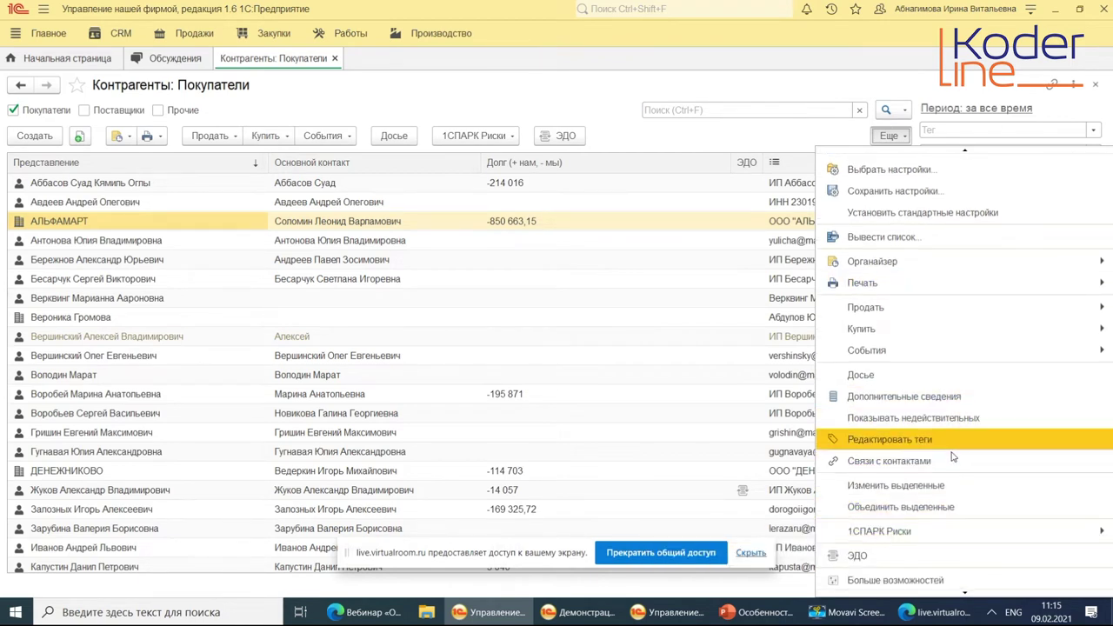
scroll(953, 453, "down", 1)
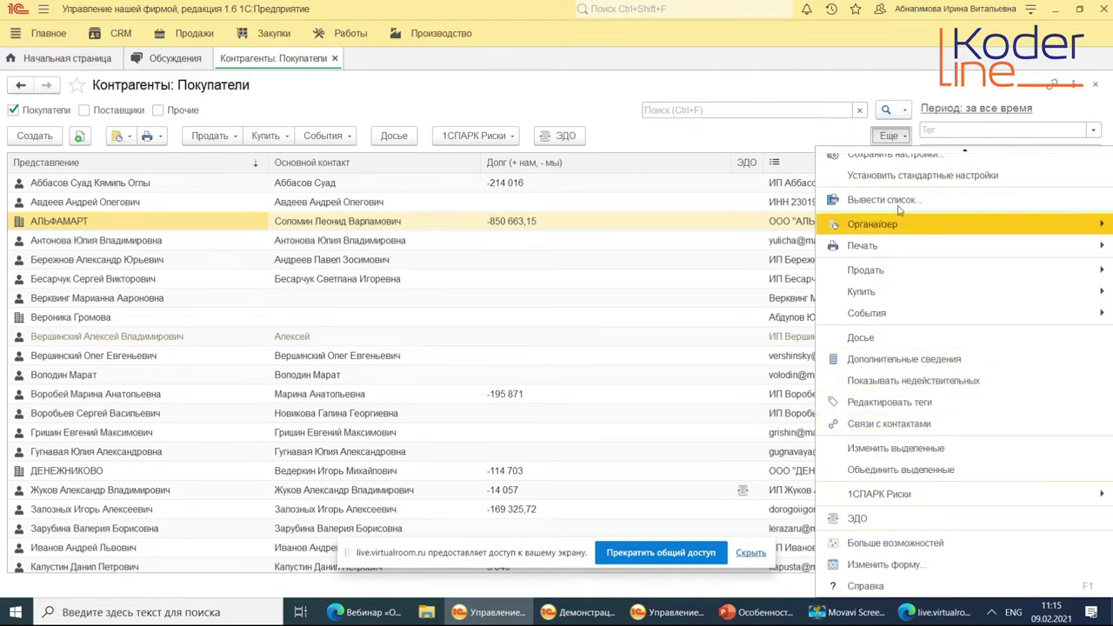
scroll(894, 216, "up", 1)
mouse_move(890, 287)
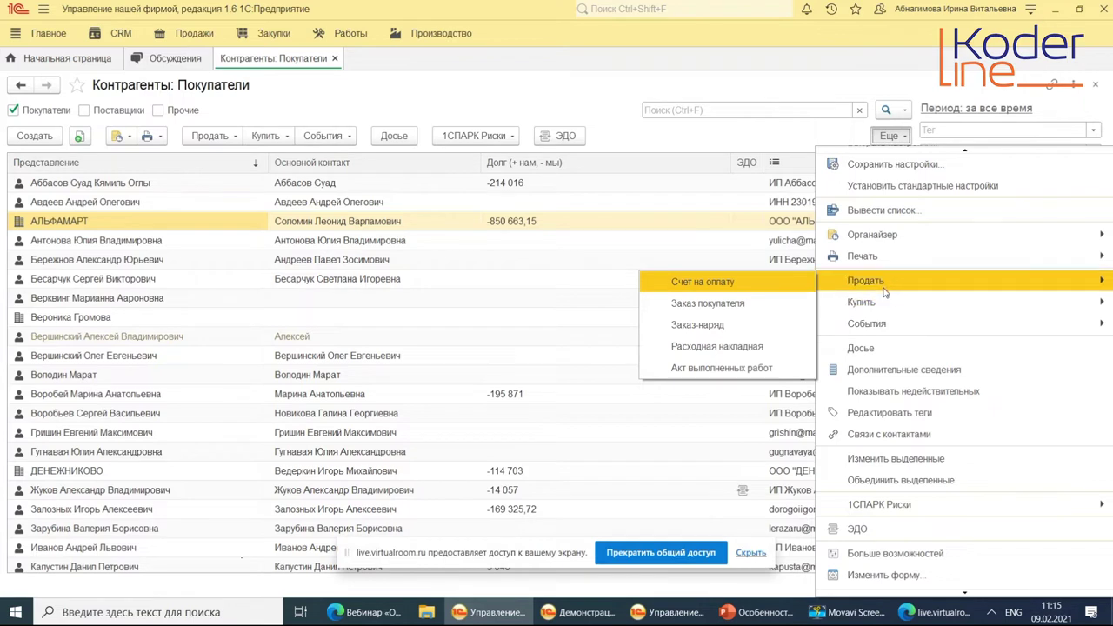
mouse_move(873, 304)
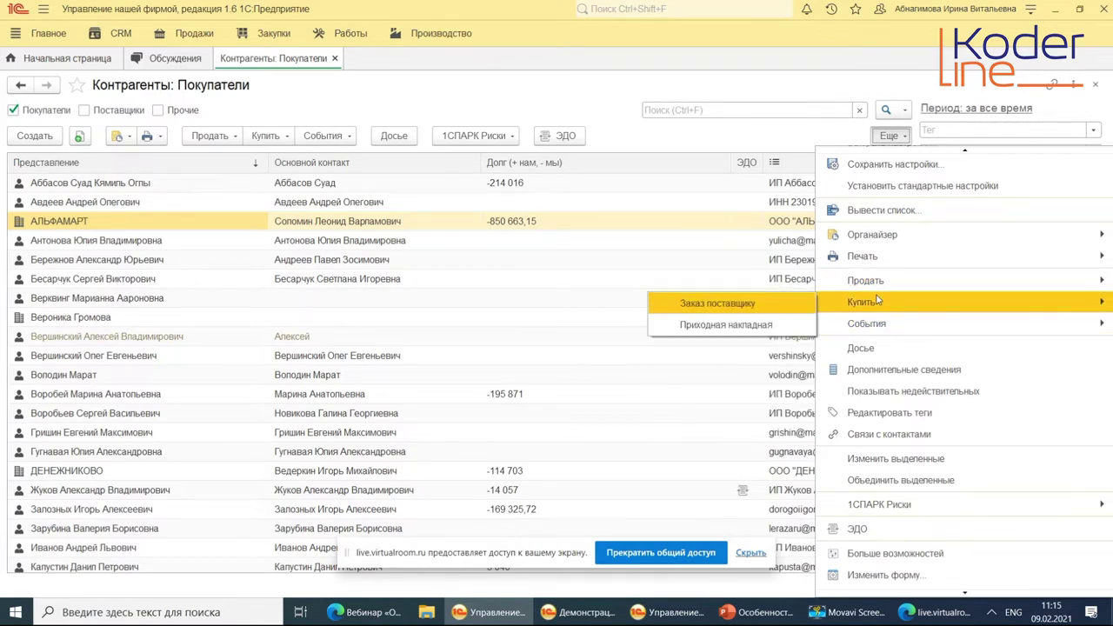
mouse_move(868, 325)
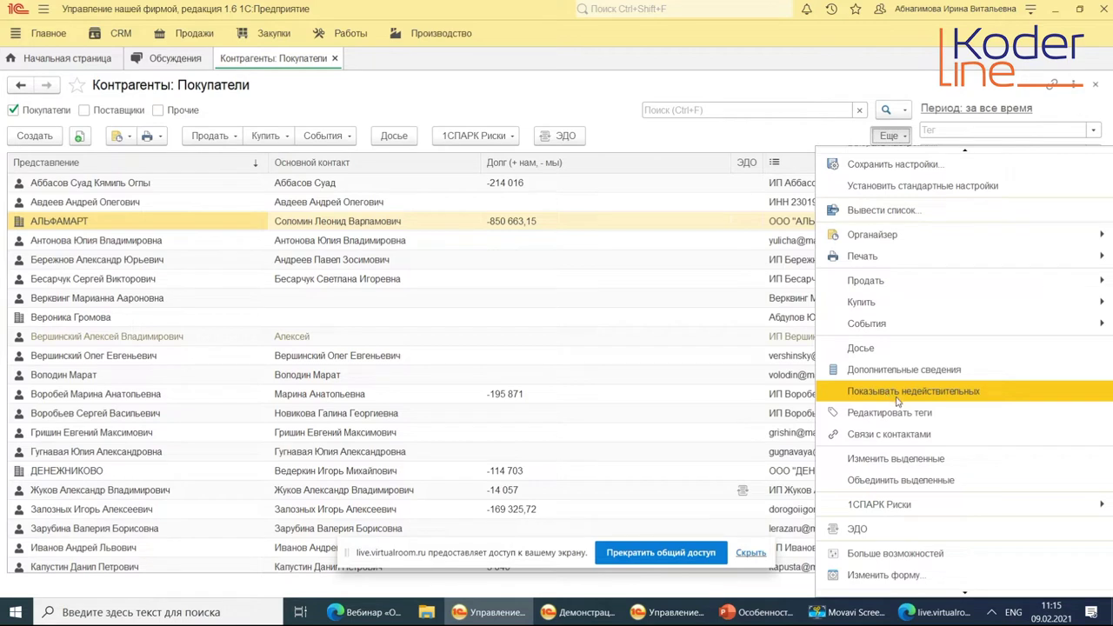
scroll(899, 445, "down", 1)
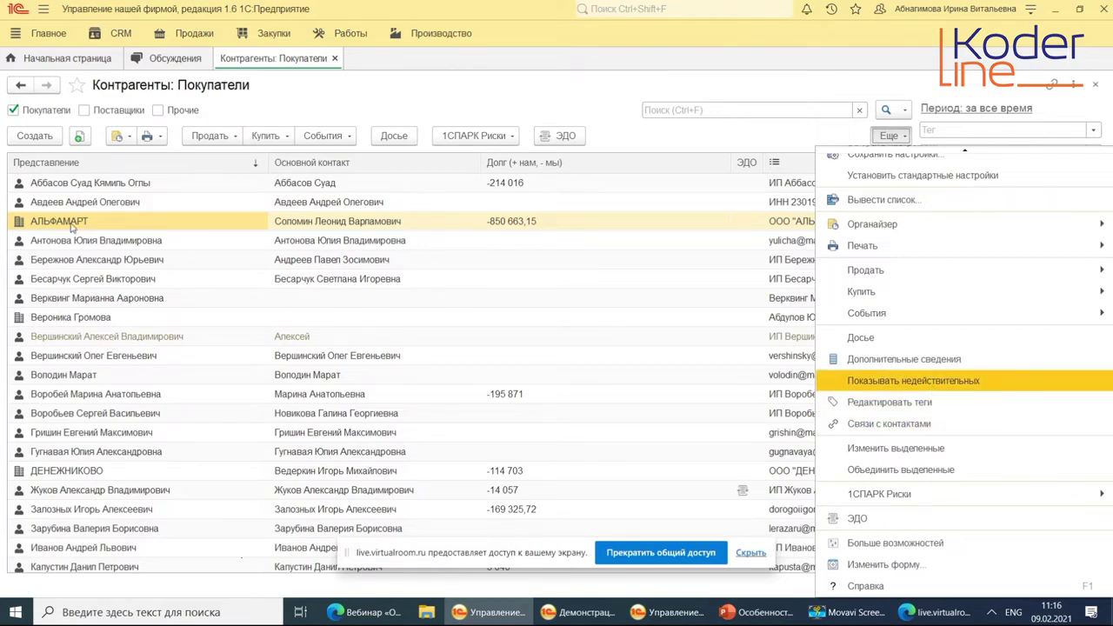
left_click(144, 261)
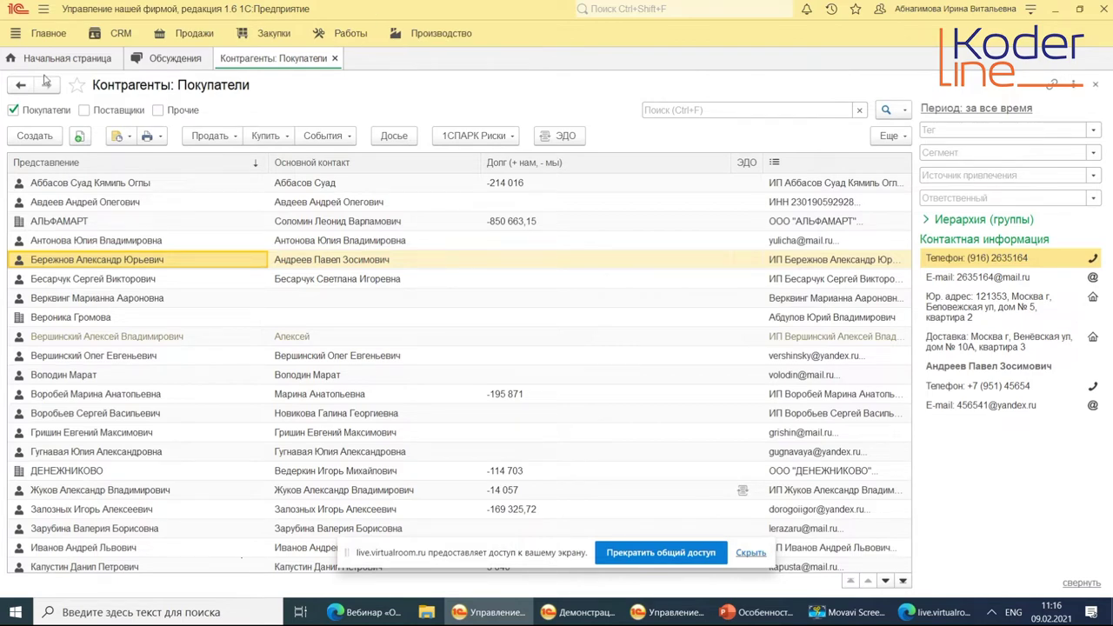
Open the Контакт-центр from the CRM section as a kanban board of tasks.
left_click(122, 37)
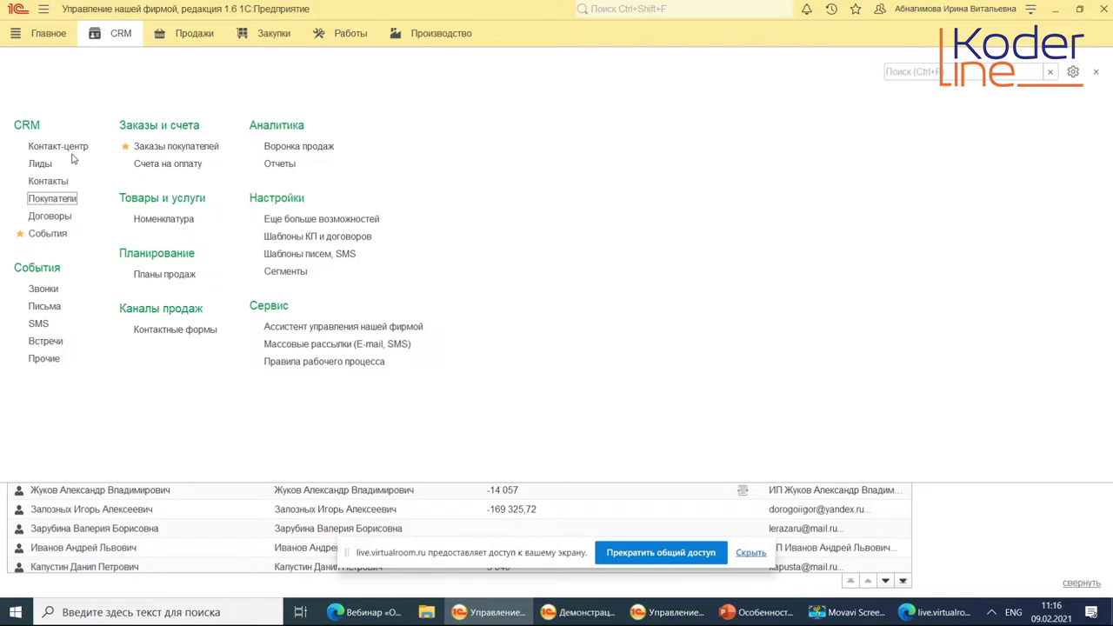
left_click(80, 146)
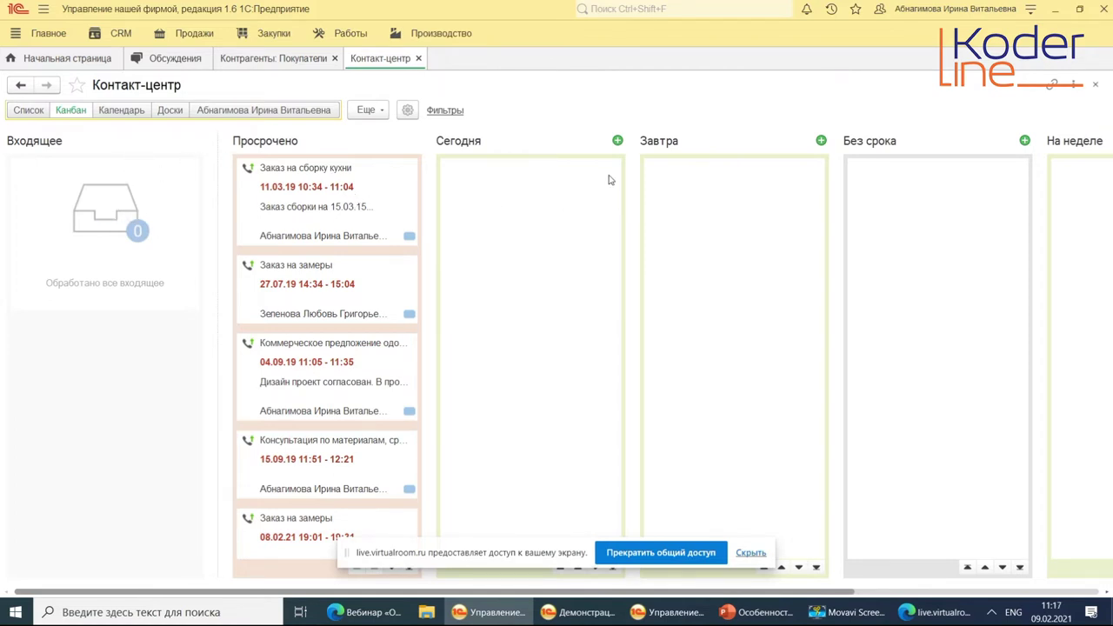
Switch Контакт-центр to the Список view and open then close the Заказ на сборку кухни call.
left_click(27, 111)
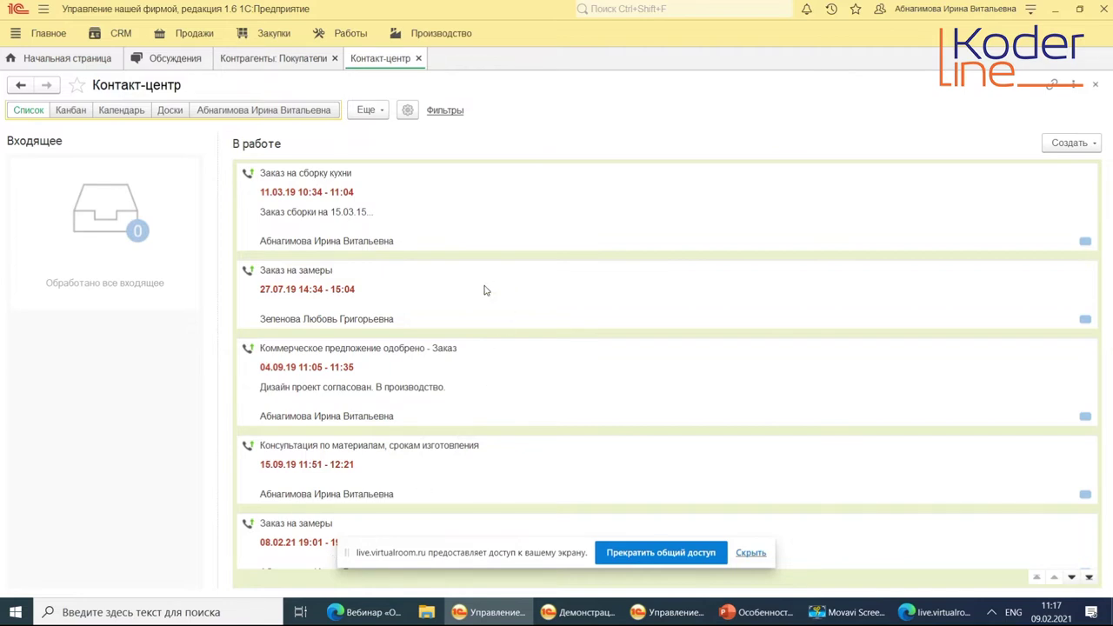
double_click(293, 176)
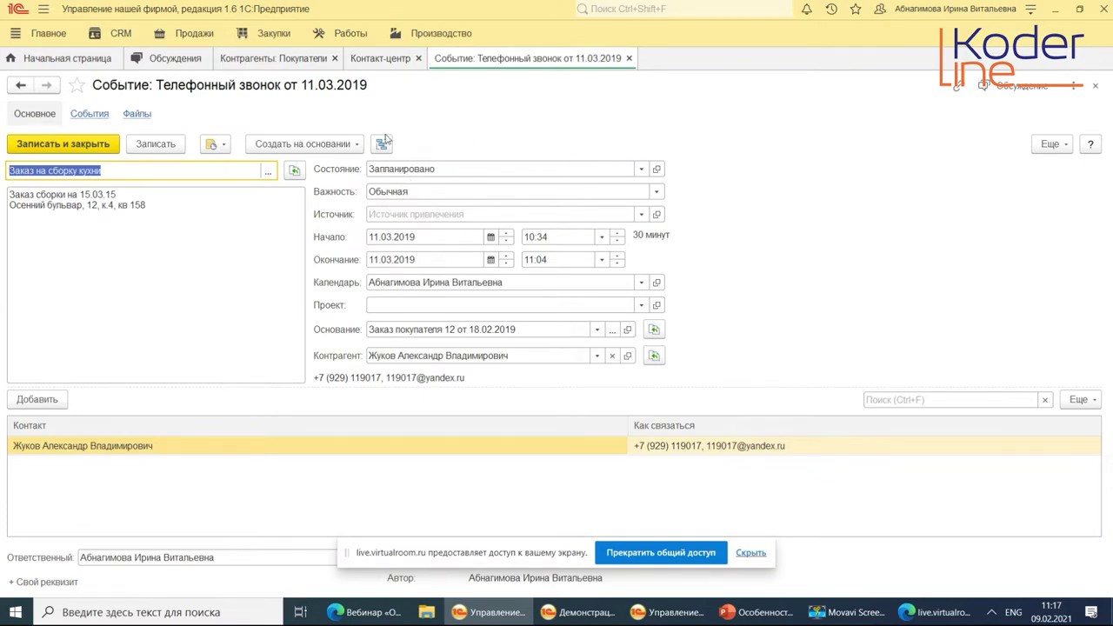
left_click(628, 58)
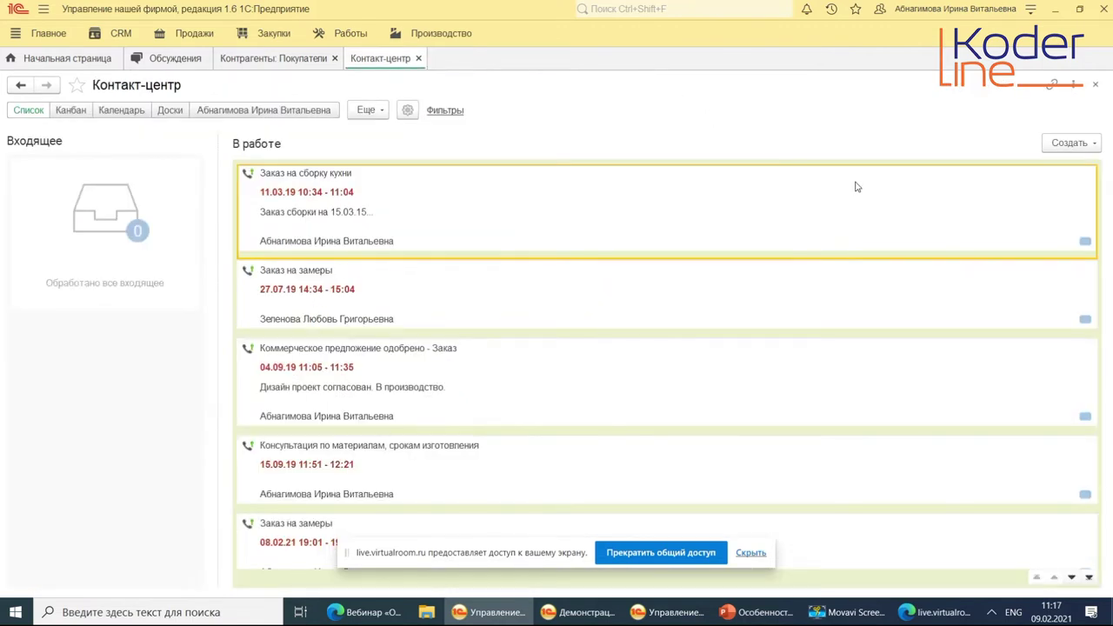
left_click(452, 112)
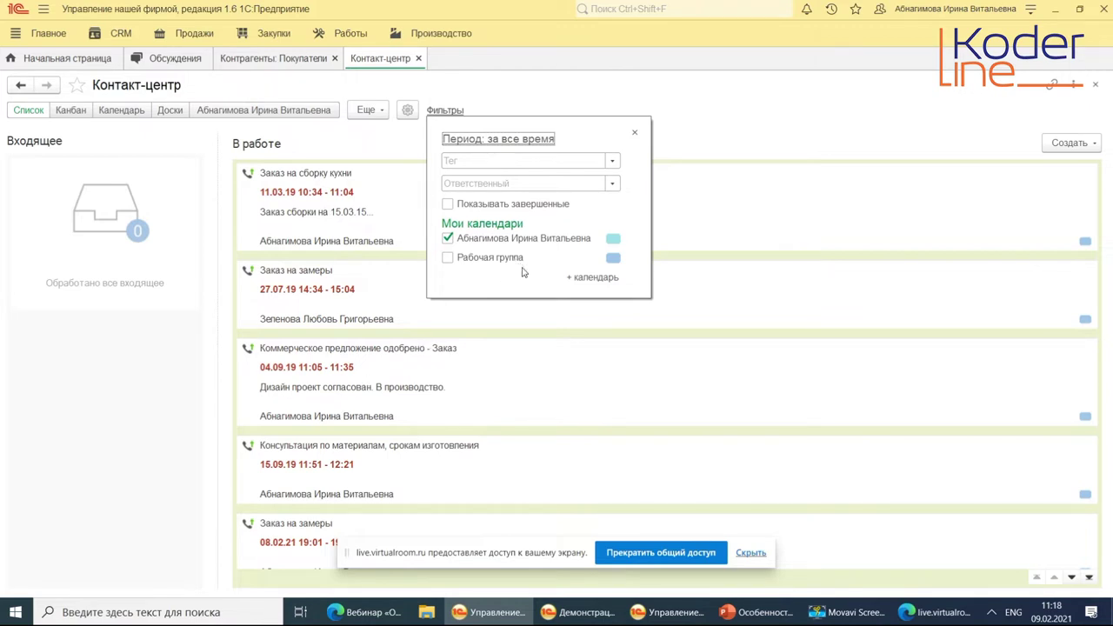
left_click(72, 112)
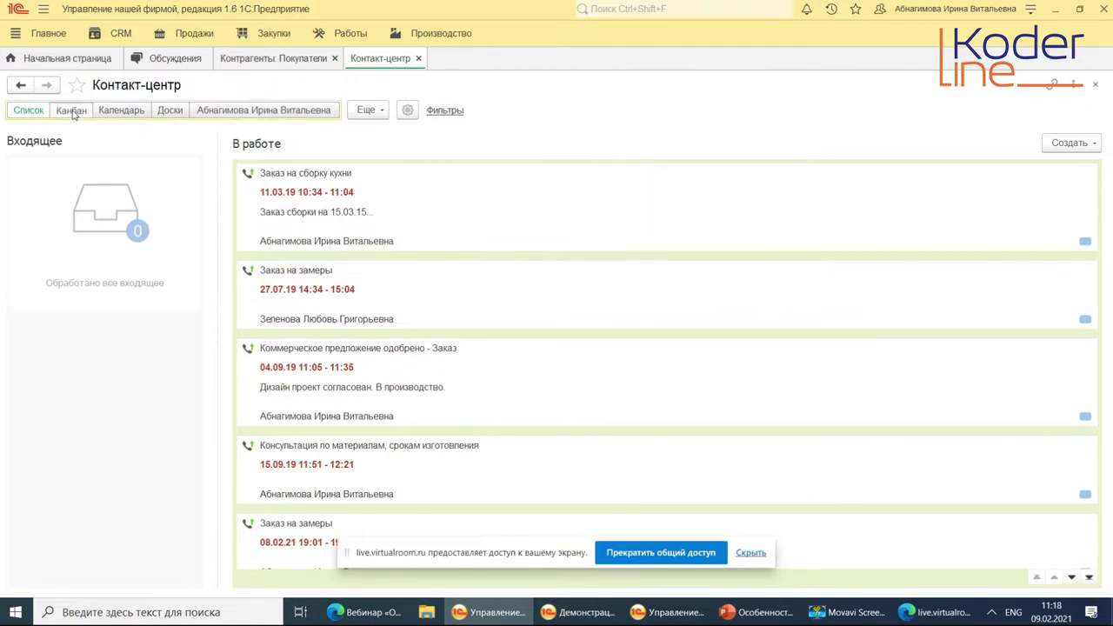
Toggle between list and kanban, scroll the board to Позже and back, then show the February 2021 calendar.
left_click(31, 112)
left_click(71, 110)
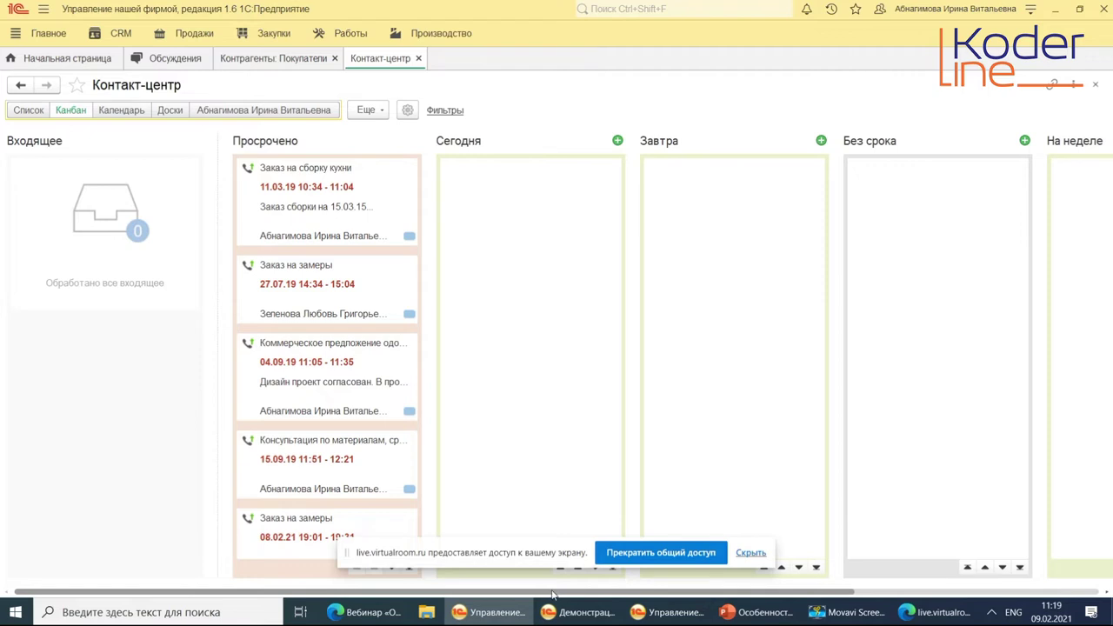
left_click(895, 593)
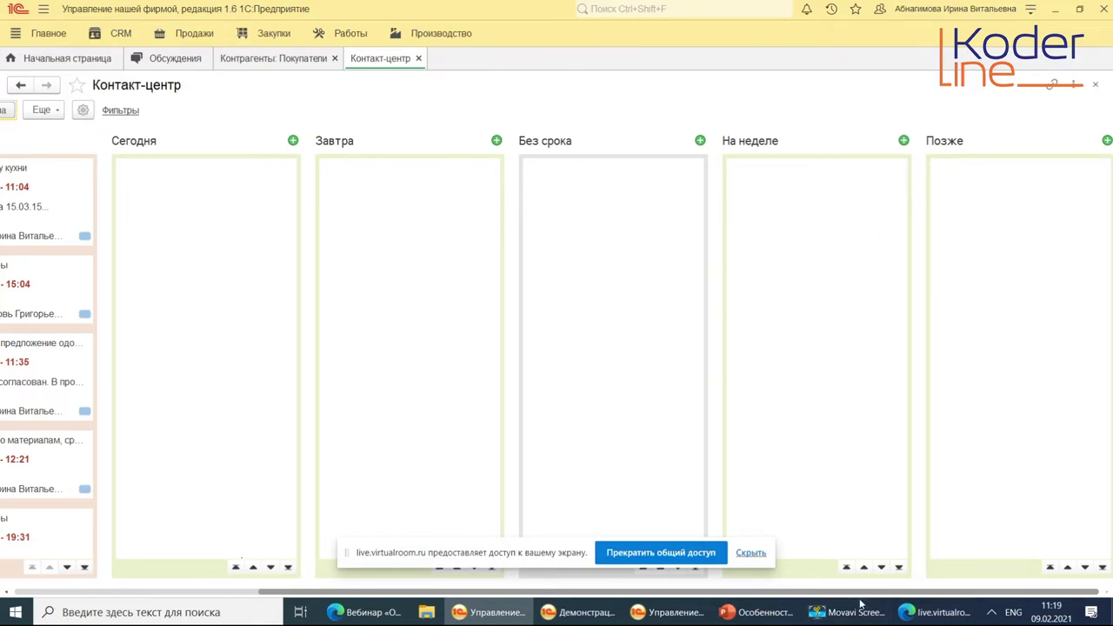
left_click_drag(852, 597, 607, 596)
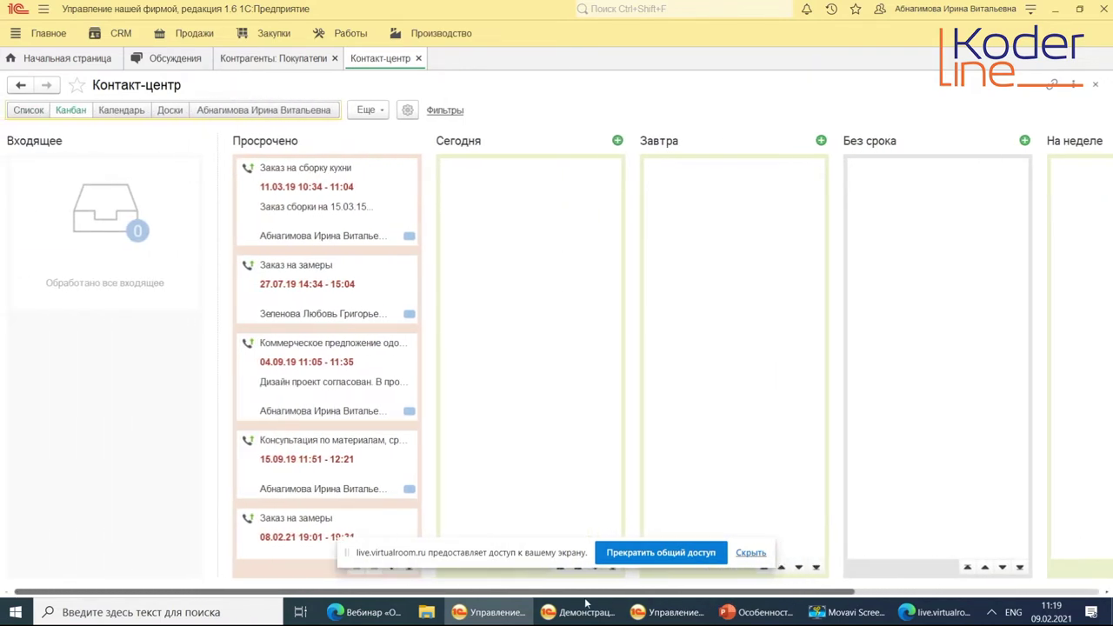
left_click(121, 111)
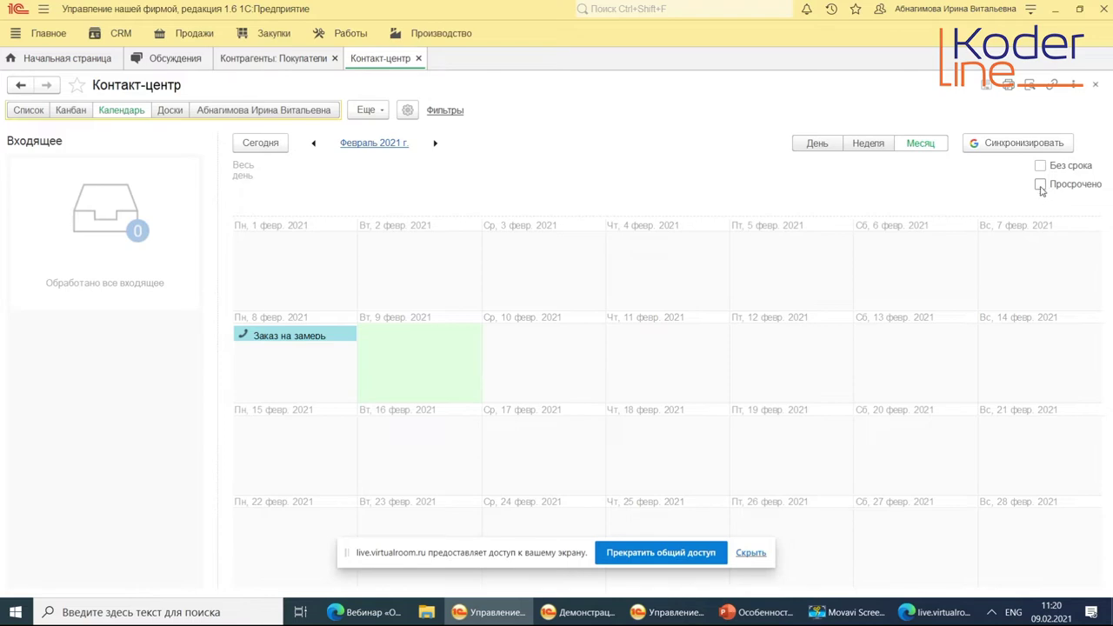
Tick «Просрочено» to add overdue items to the calendar, then switch Контакт-центр to the Доски view.
left_click(1040, 185)
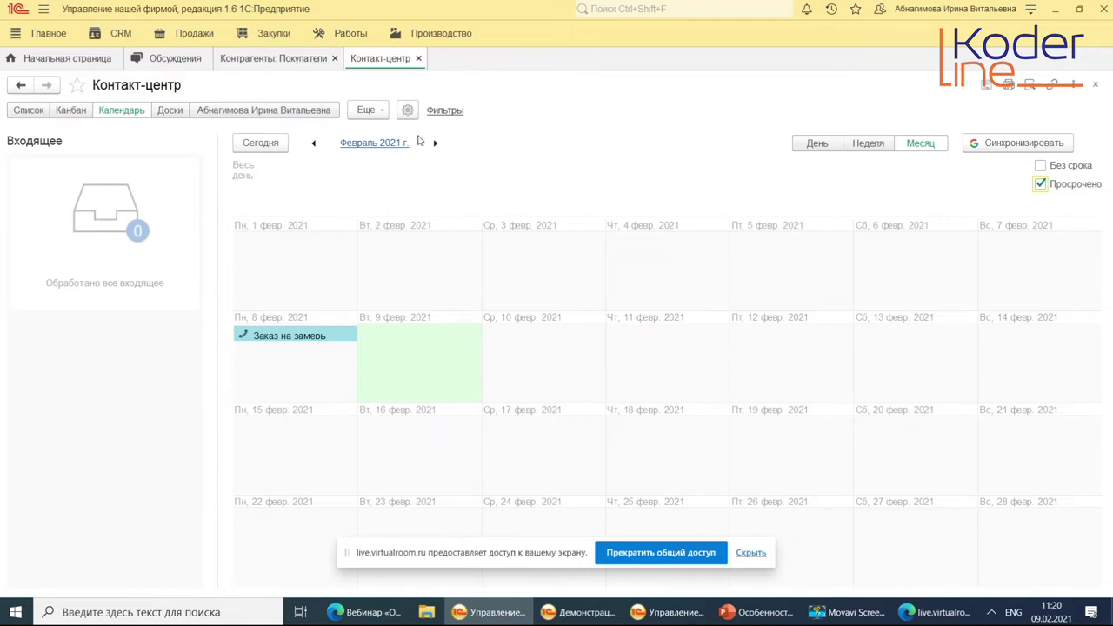
left_click(171, 110)
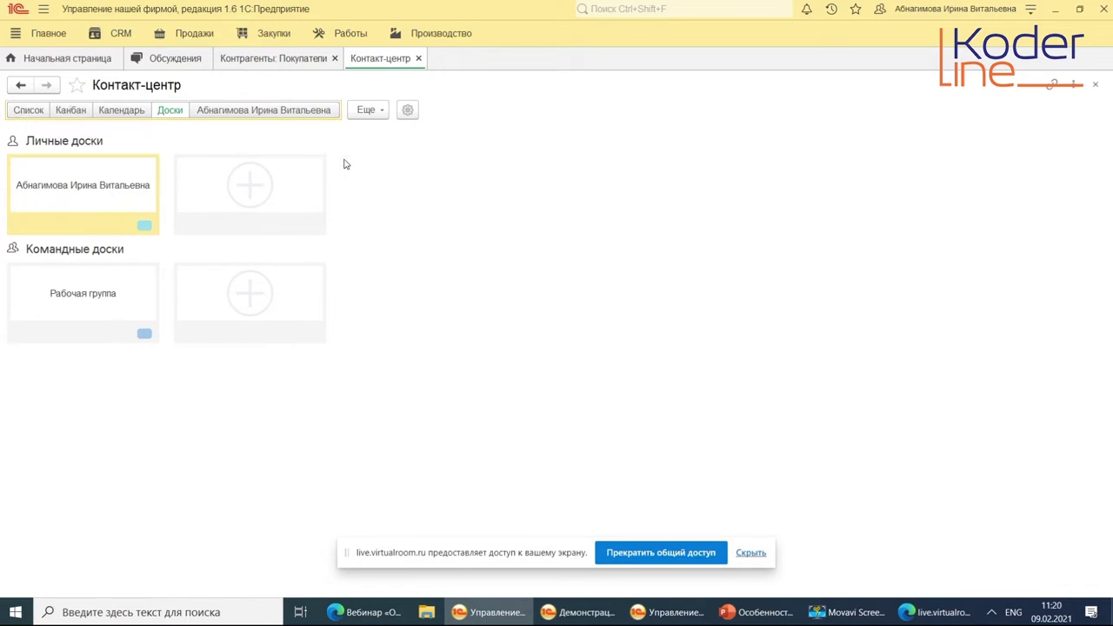
Open and dismiss the boards' Еще menu, then close the Контакт-центр tab.
left_click(364, 114)
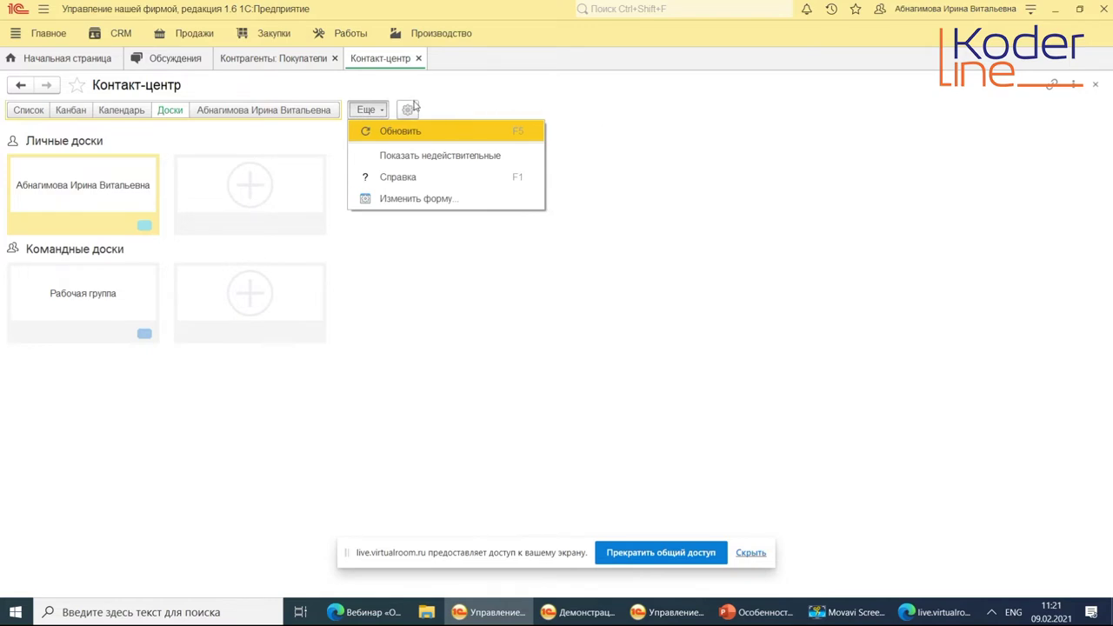
left_click(635, 314)
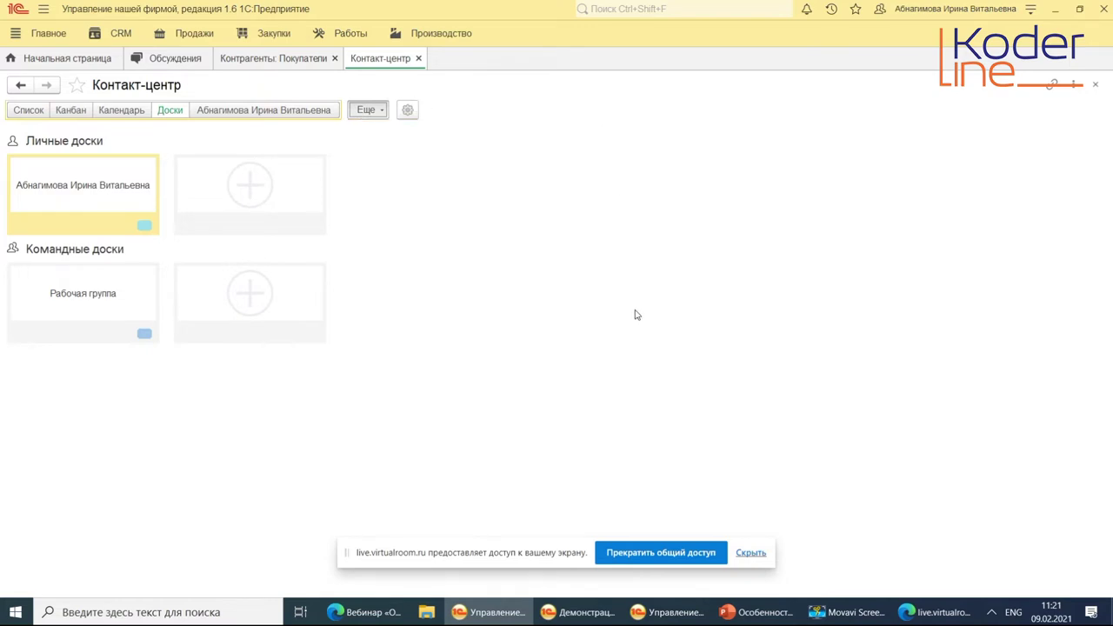
left_click(418, 58)
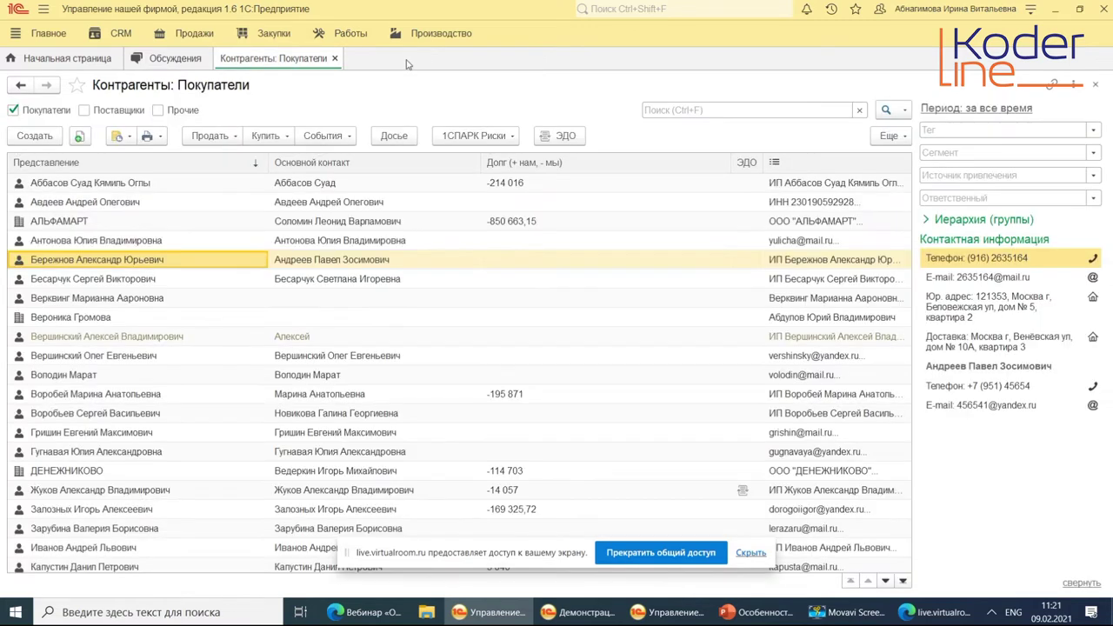
Open the Лиды list from the CRM section and bring up its Еще menu.
left_click(123, 38)
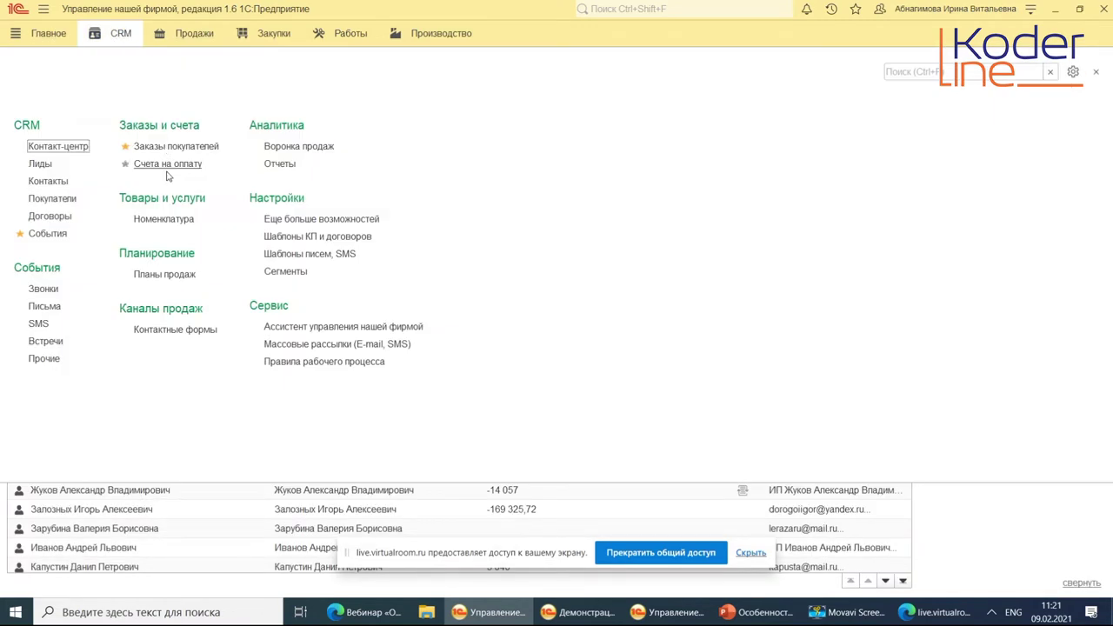
left_click(40, 167)
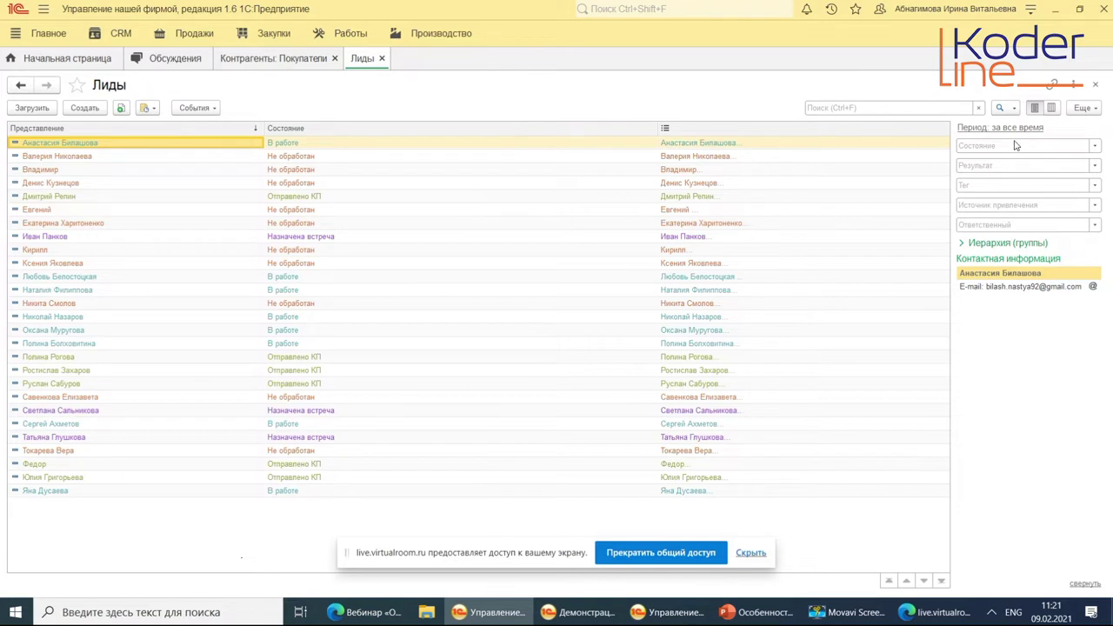
left_click(1083, 108)
left_click(1014, 108)
left_click(1093, 109)
left_click(1094, 108)
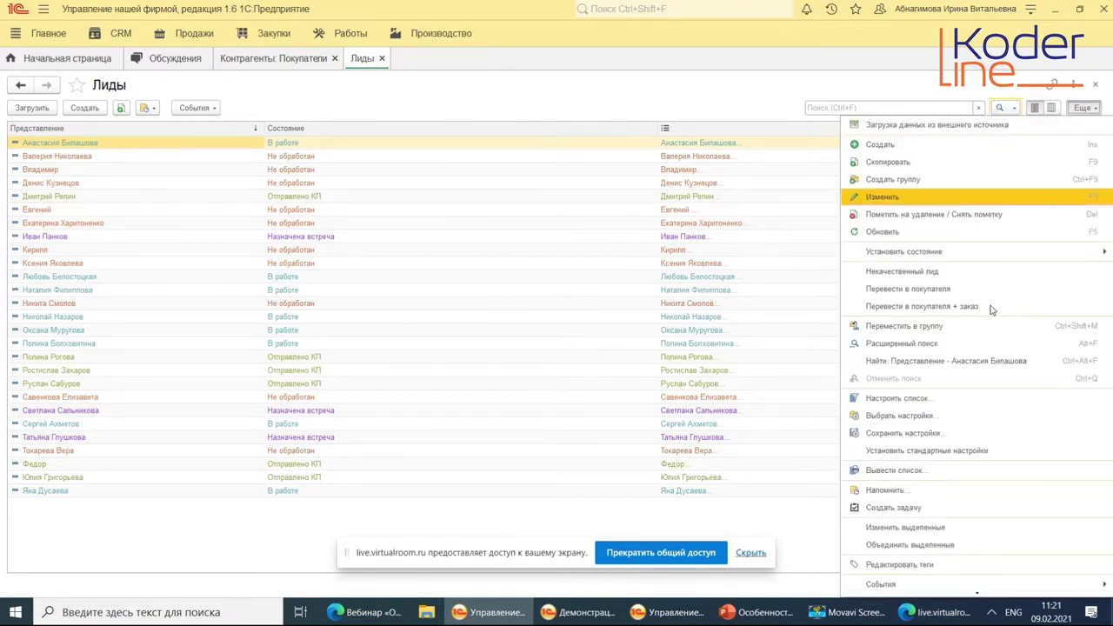
Restore the Лиды form's standard settings and set its scale to 100%.
left_click(965, 450)
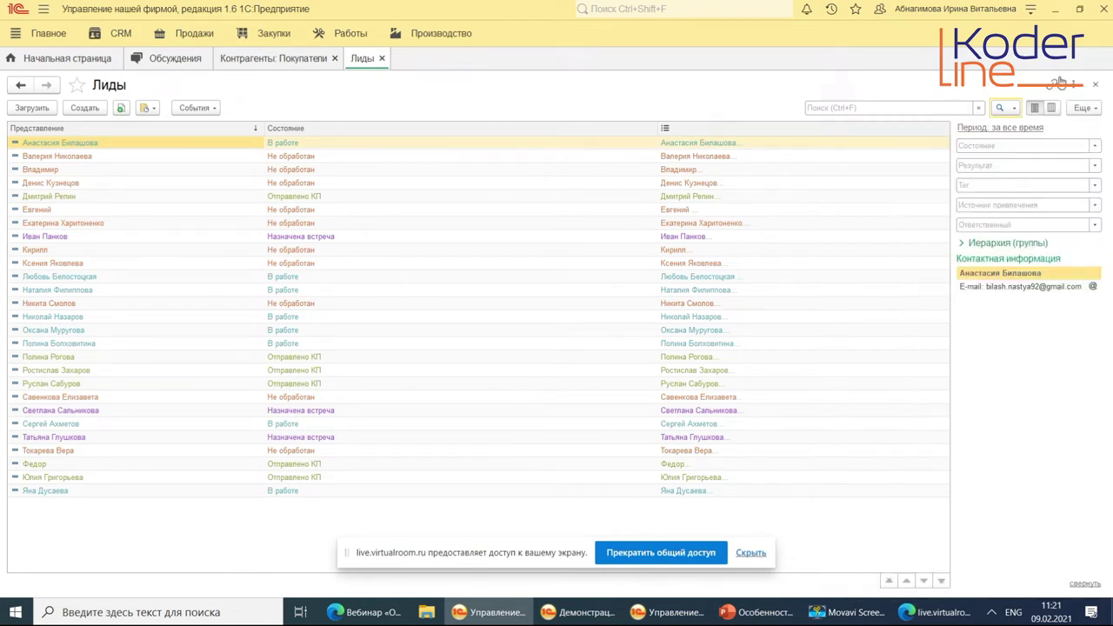
left_click(1073, 84)
left_click(1035, 128)
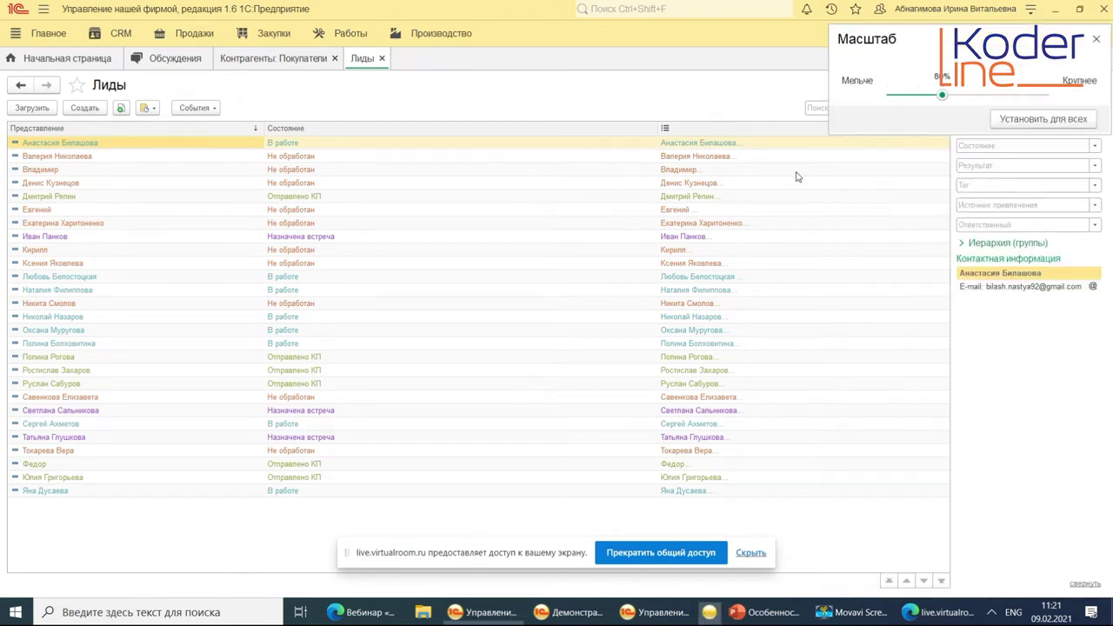
left_click_drag(943, 97, 964, 98)
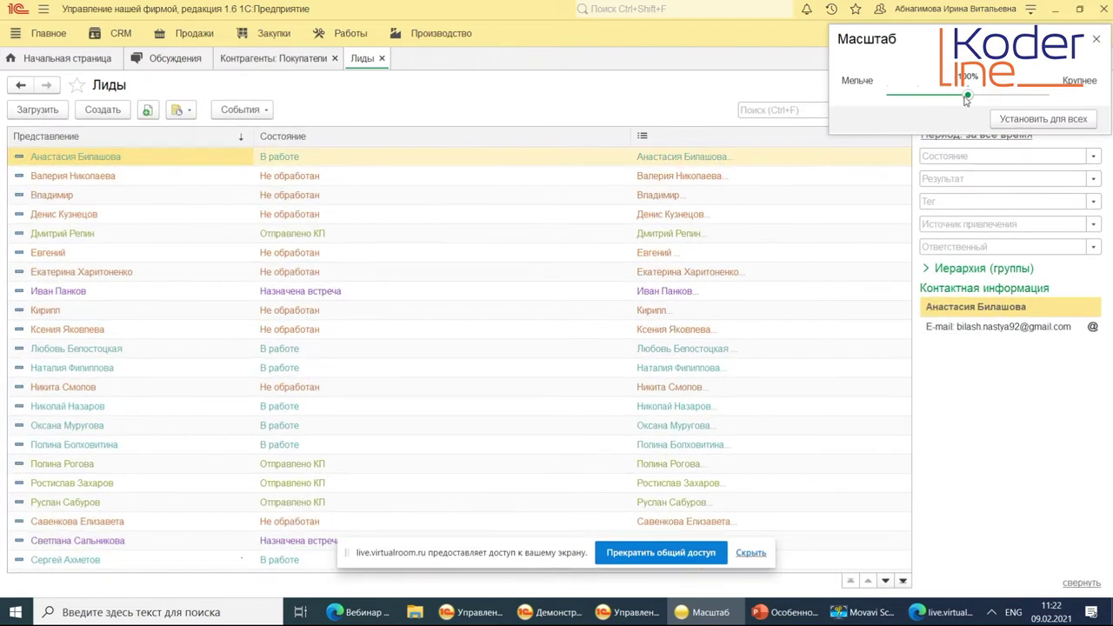
left_click(682, 89)
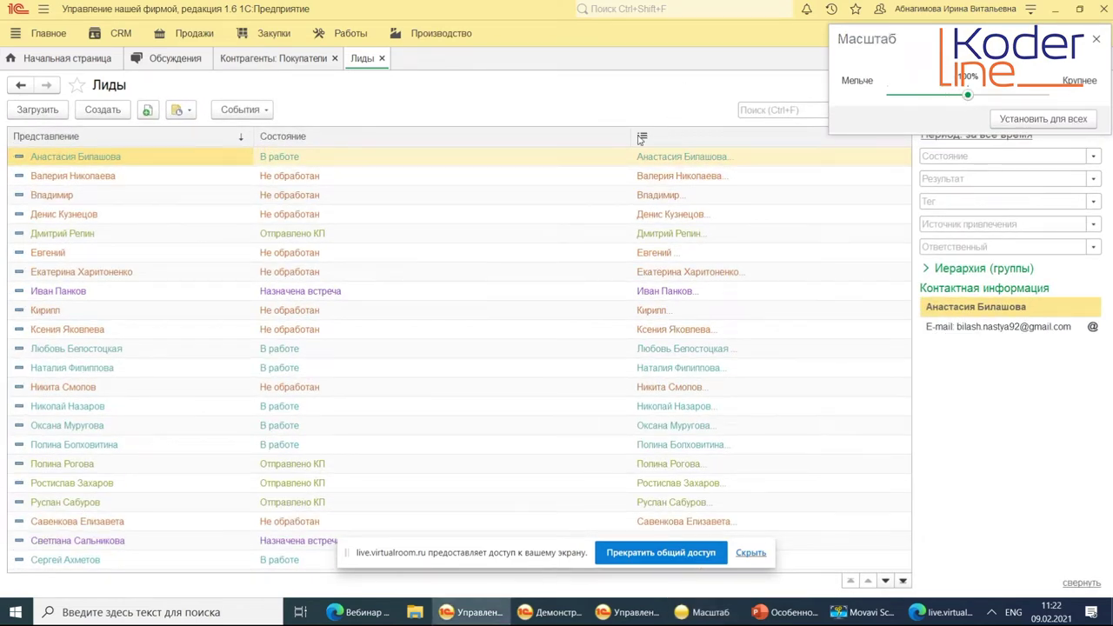
left_click(1095, 39)
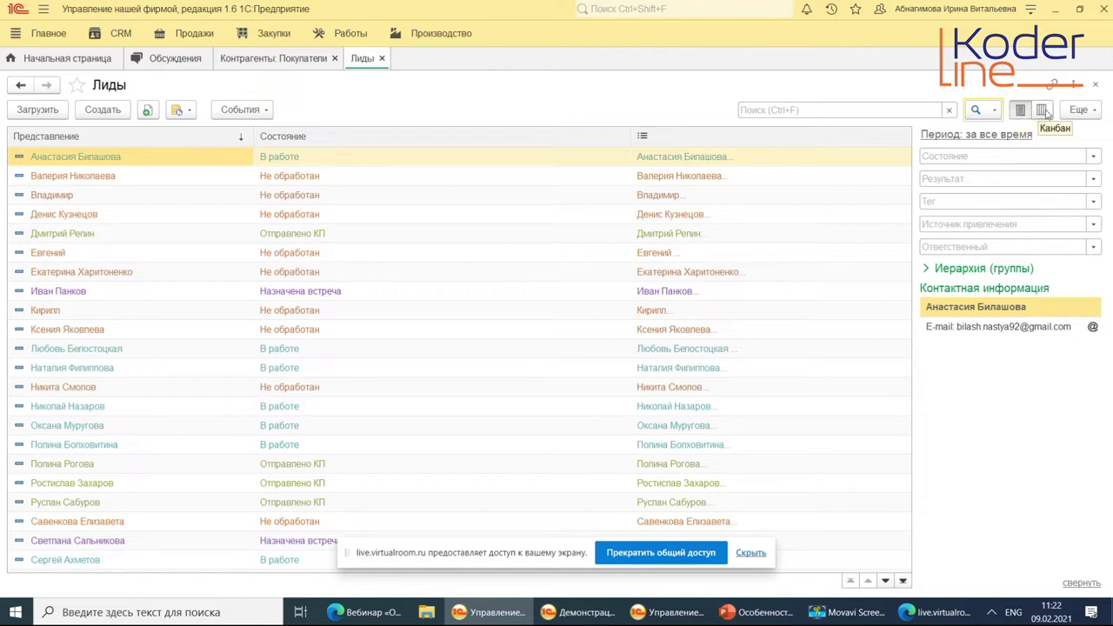
View the leads as a Канбан board, return to table view, and open the Excel import wizard.
left_click(1041, 110)
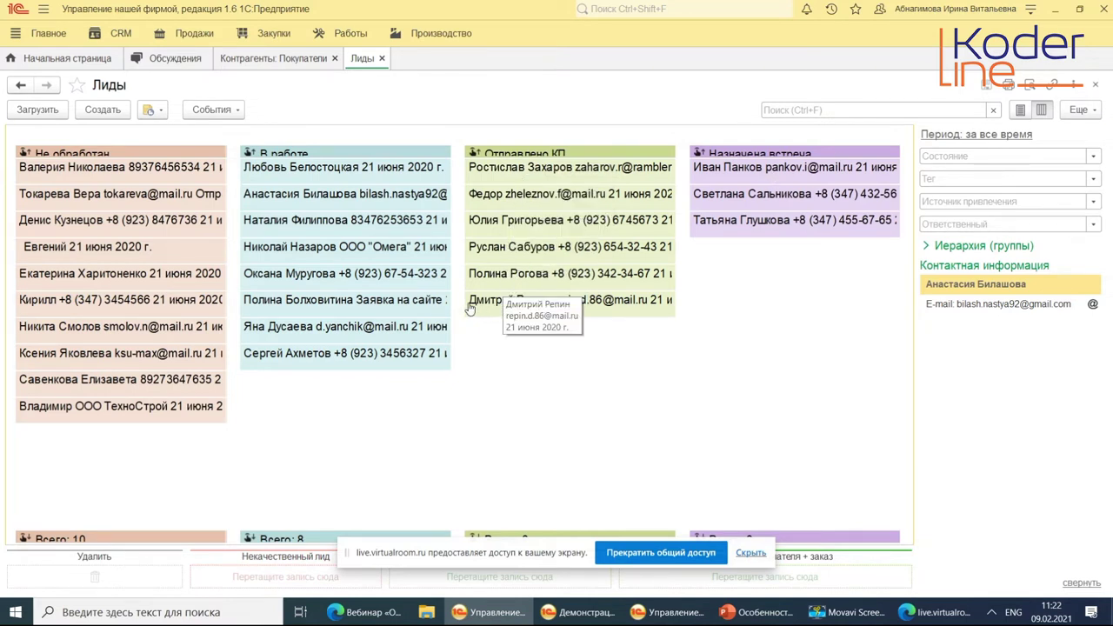
left_click(1022, 111)
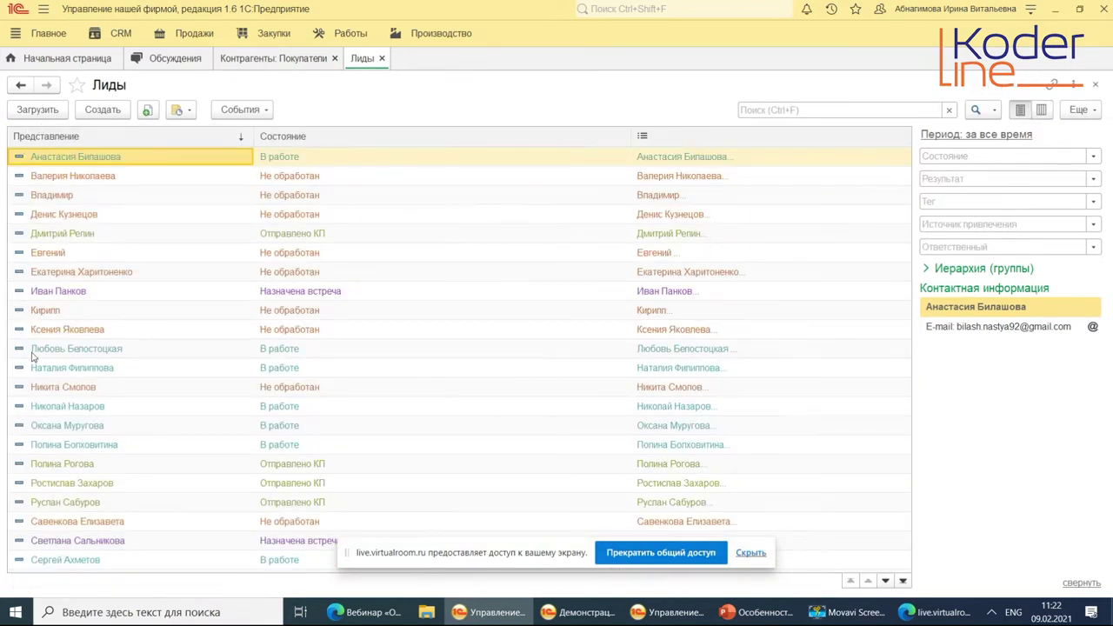
left_click(49, 110)
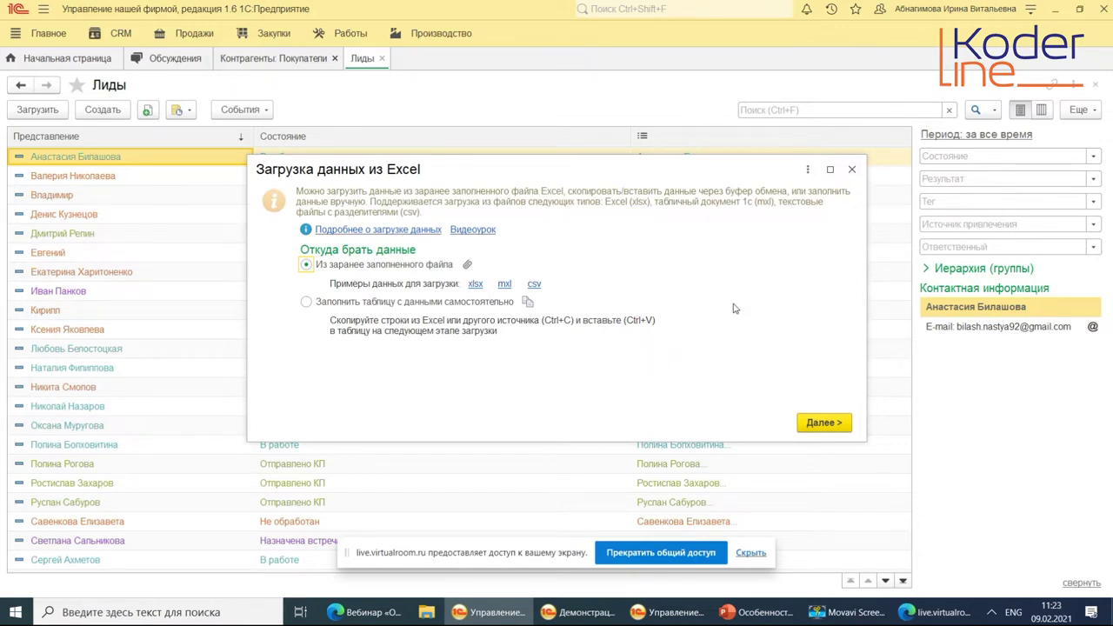
Cancel the Загрузка данных из Excel import and start a new lead with Создать.
left_click(851, 169)
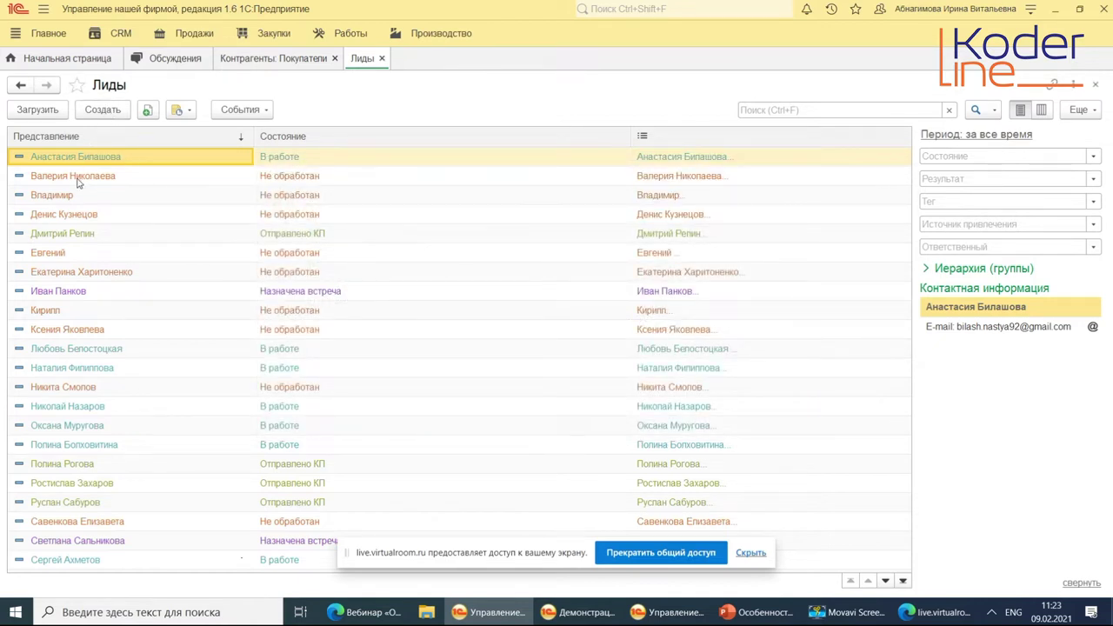
left_click(111, 109)
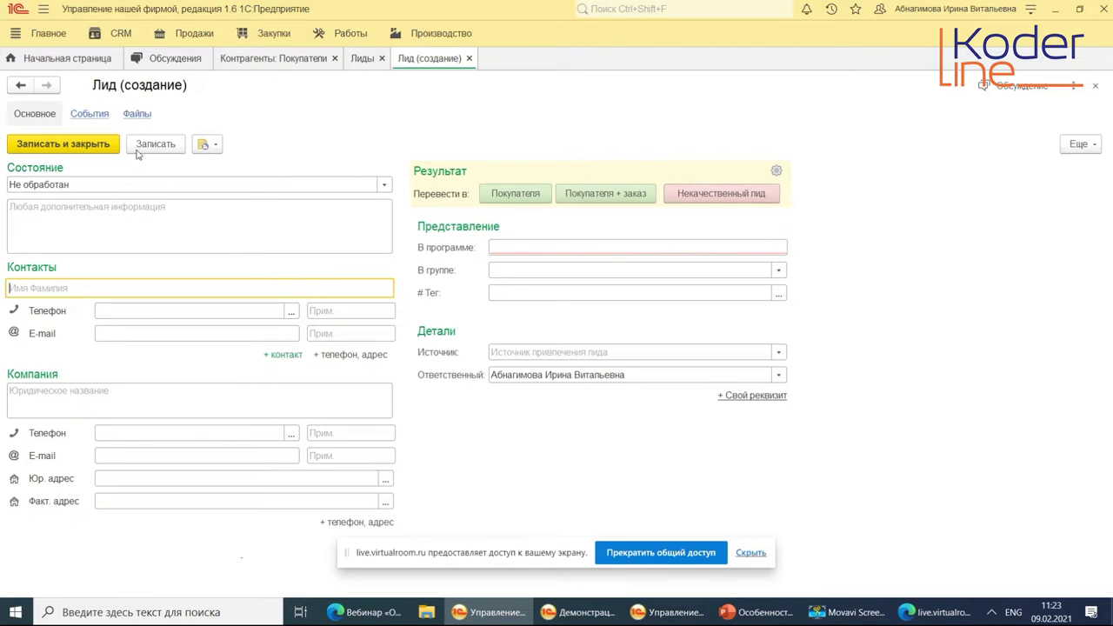
Open the Не обработан state for editing from the full lead states list, then switch to the other 1C window.
left_click(141, 184)
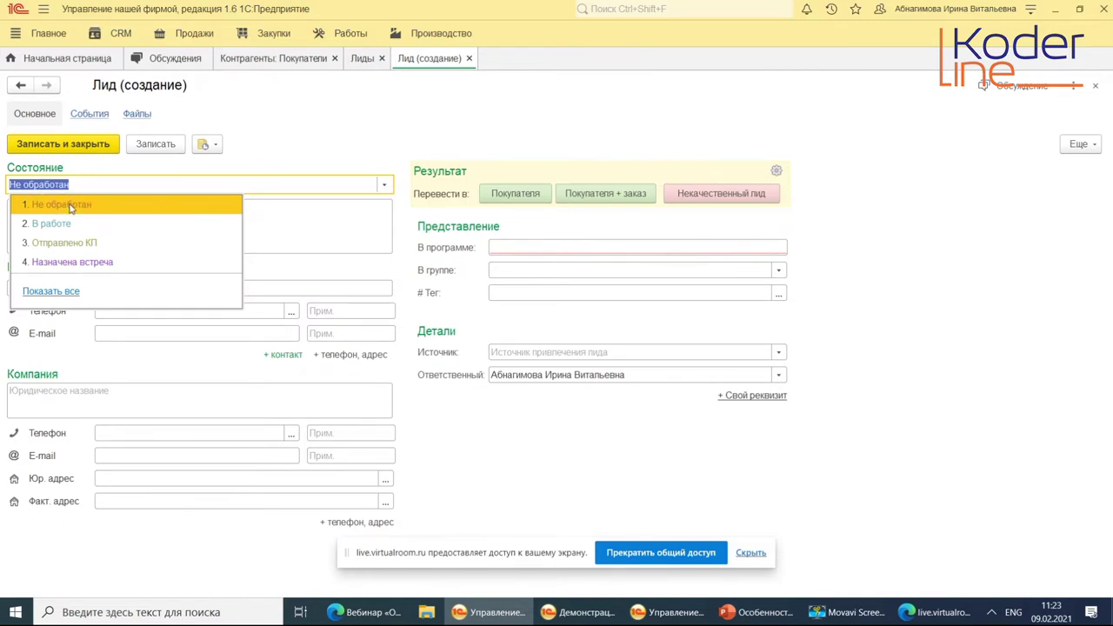
left_click(43, 291)
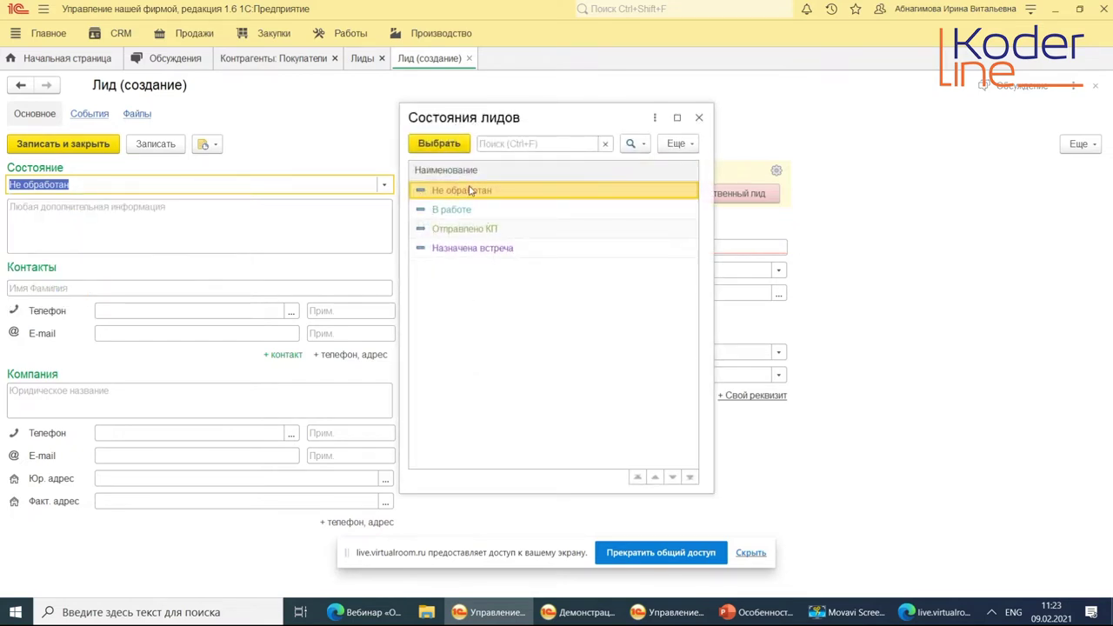
right_click(475, 194)
left_click(513, 228)
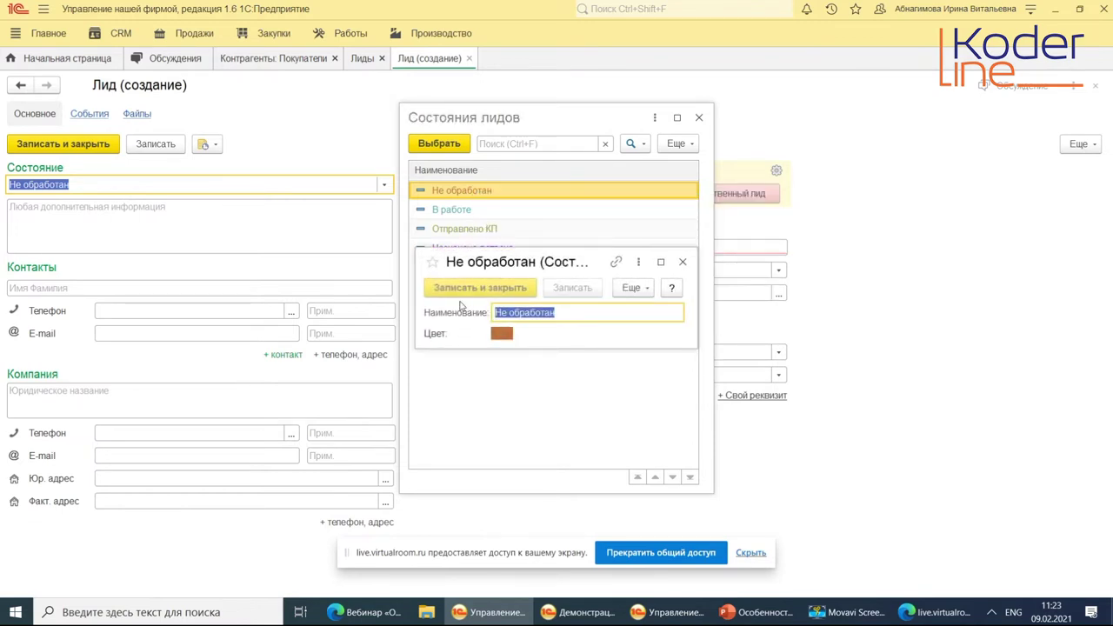
left_click_drag(501, 262, 494, 285)
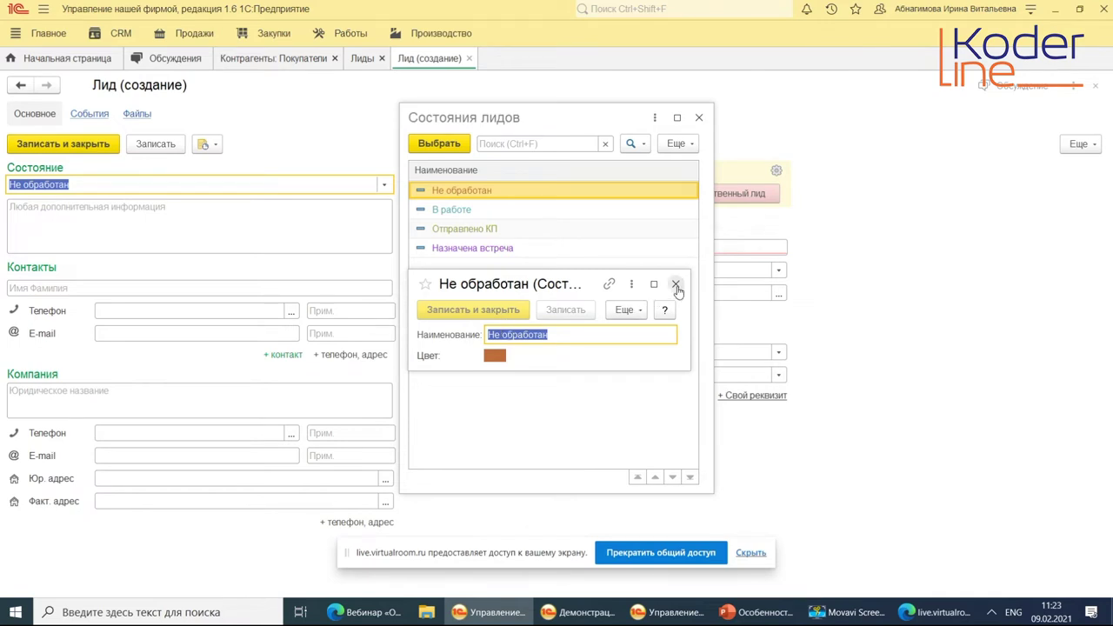
key("alt+Tab")
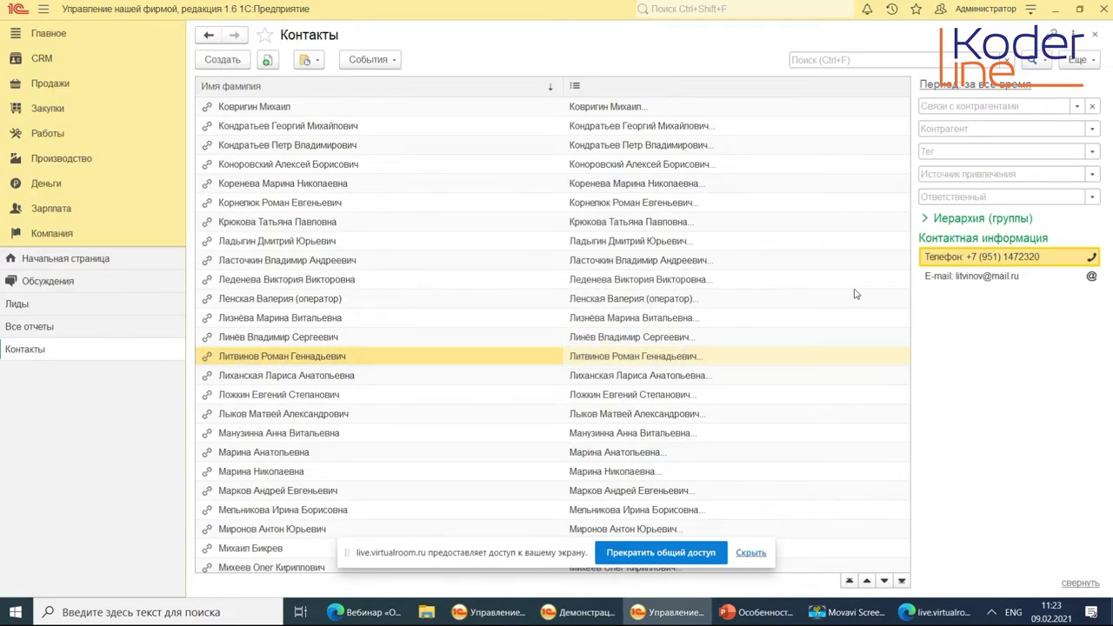
Return to the new lead form window and close the Состояния лидов list.
left_click(485, 612)
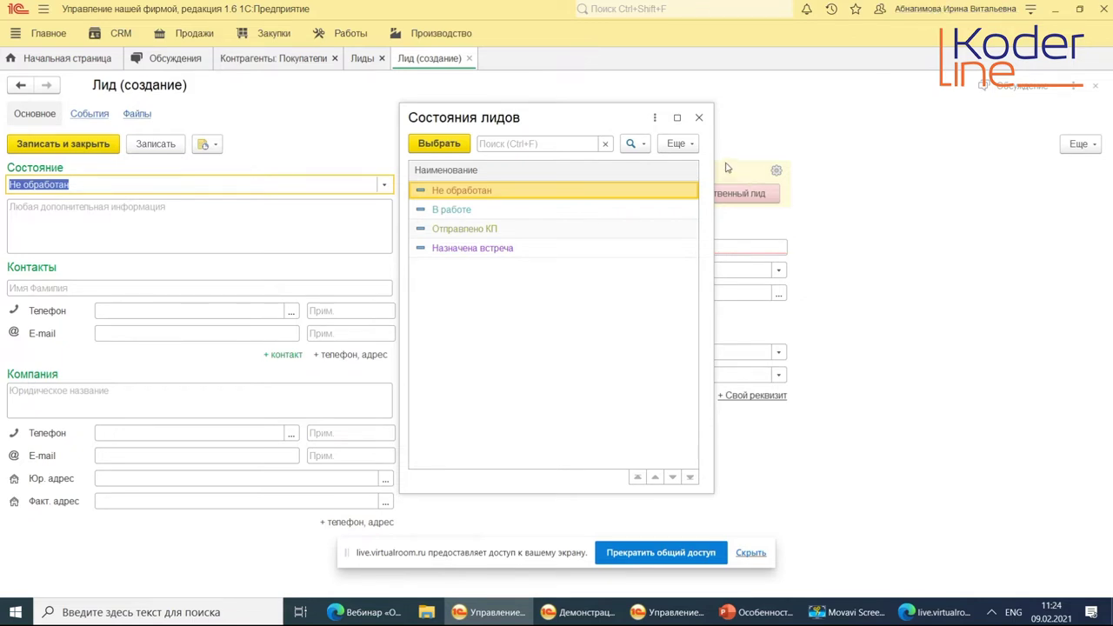
left_click(701, 118)
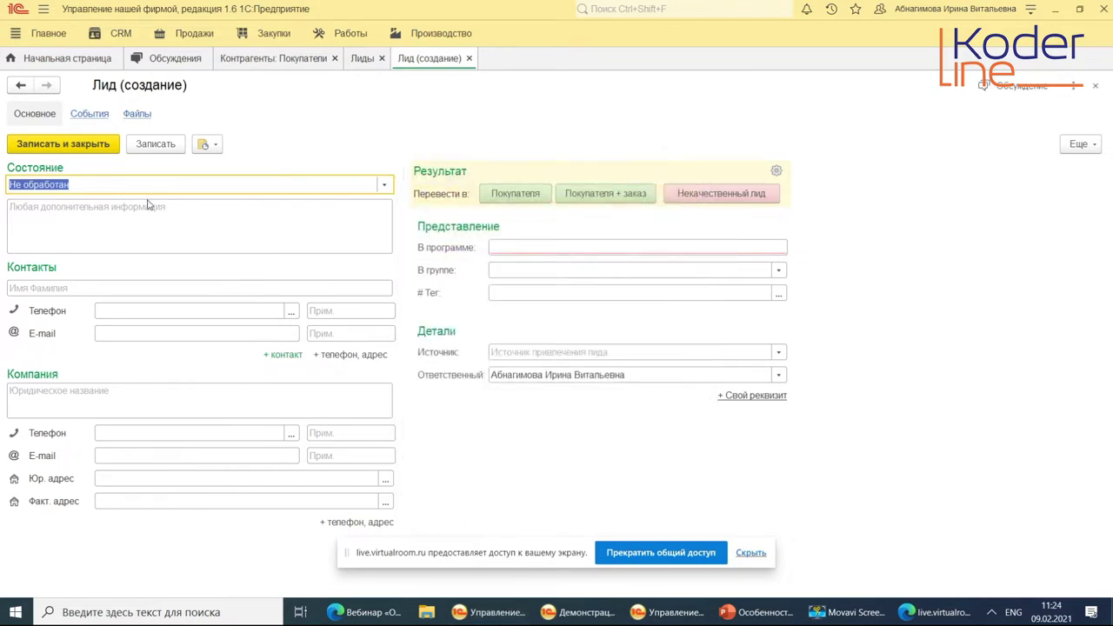
Enter the note 'Запрос от клиента' in the lead's additional info field.
left_click(190, 220)
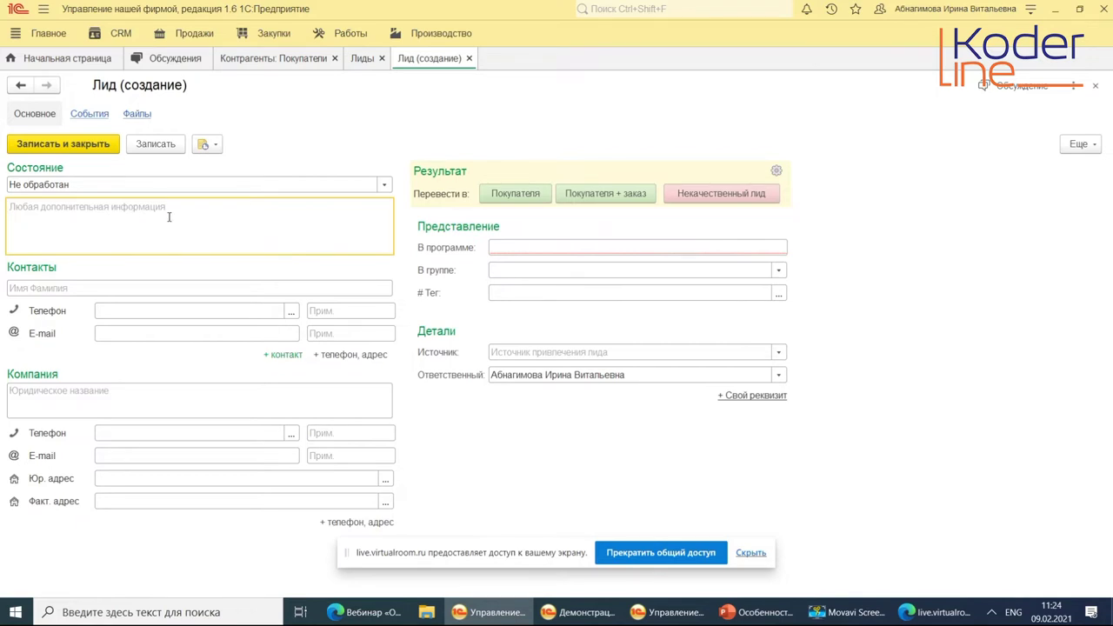
type("Рfghjc")
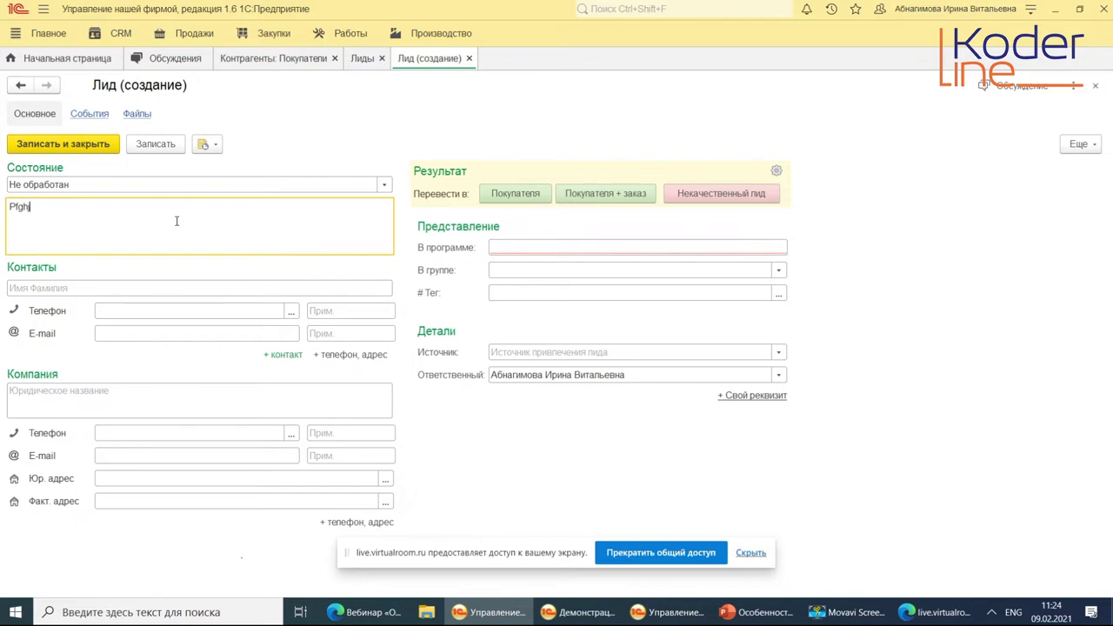
key("BackSpace")
key("BackSpace")
key("BackSpace")
key("BackSpace")
key("BackSpace")
key("alt+shift")
type("Запрос от клиента")
Fill in the contact's name and phone number, check the lead's display name, and return to the Лиды list.
left_click(121, 286)
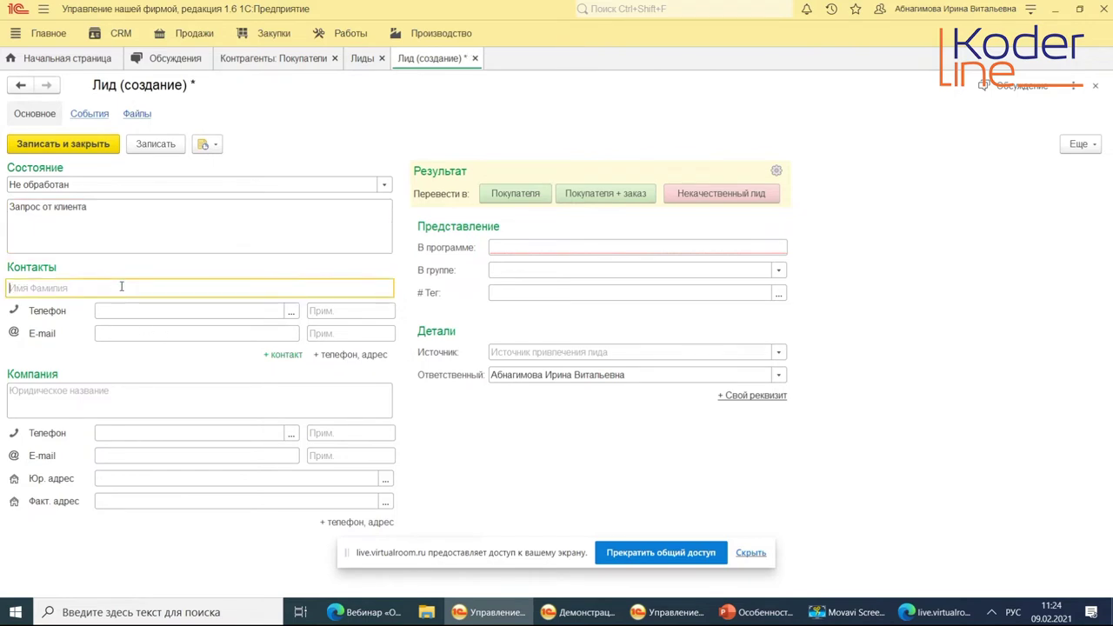
type("Ольга")
left_click(158, 312)
key("Tab")
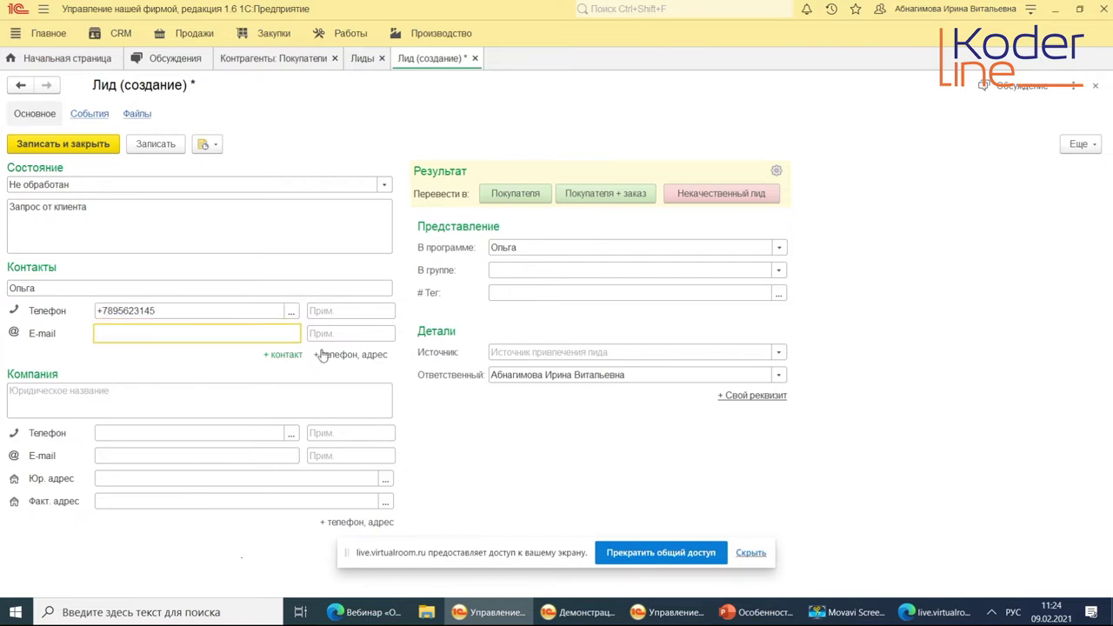
left_click(154, 396)
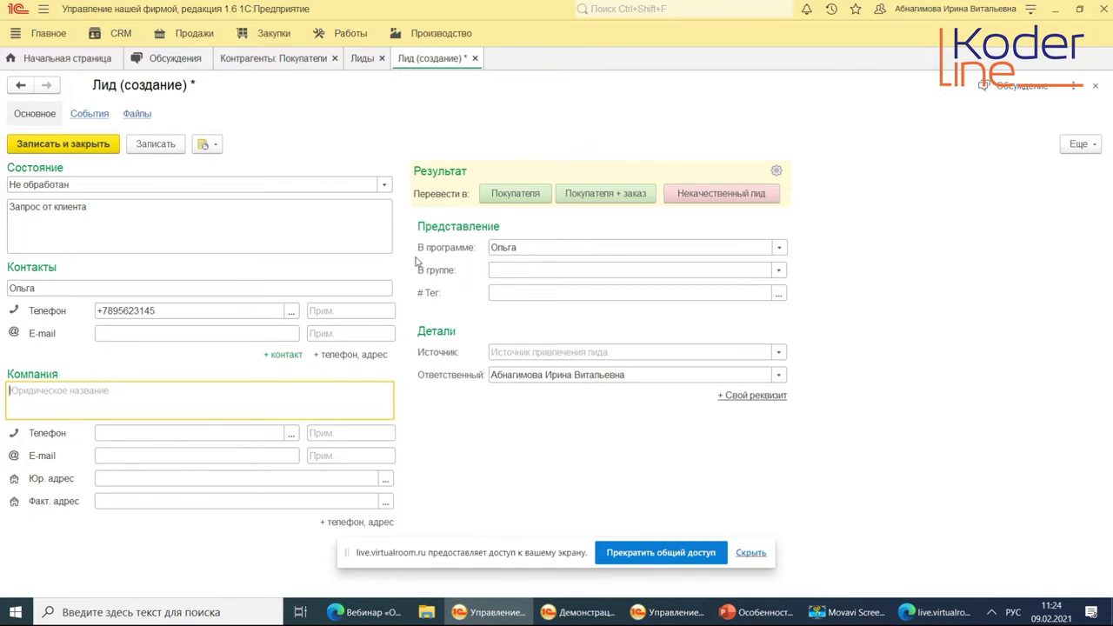
double_click(513, 247)
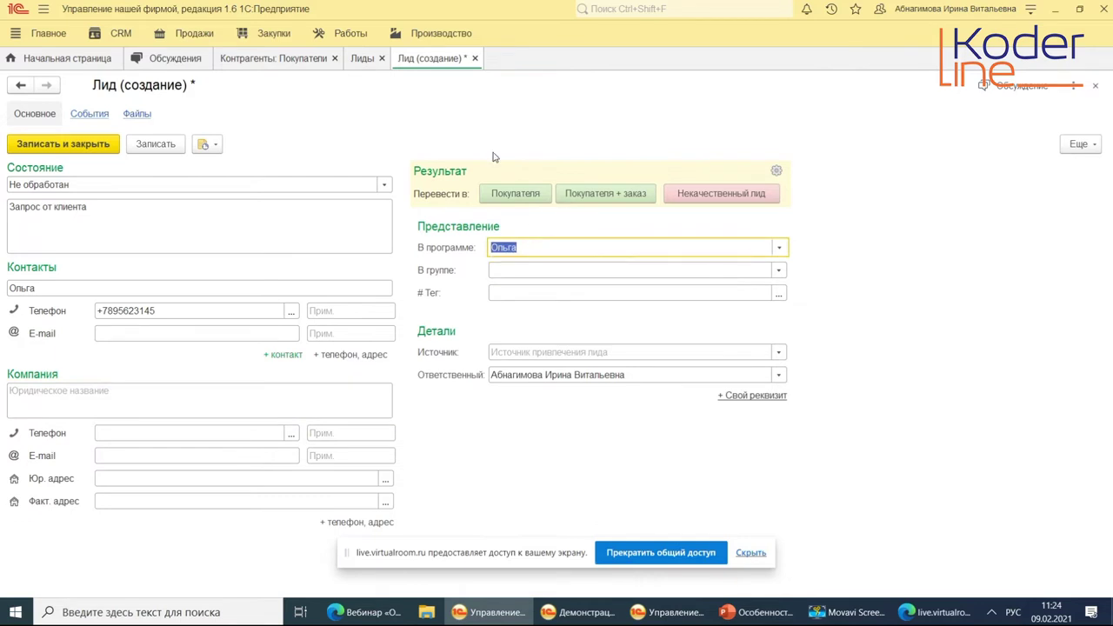
left_click(358, 60)
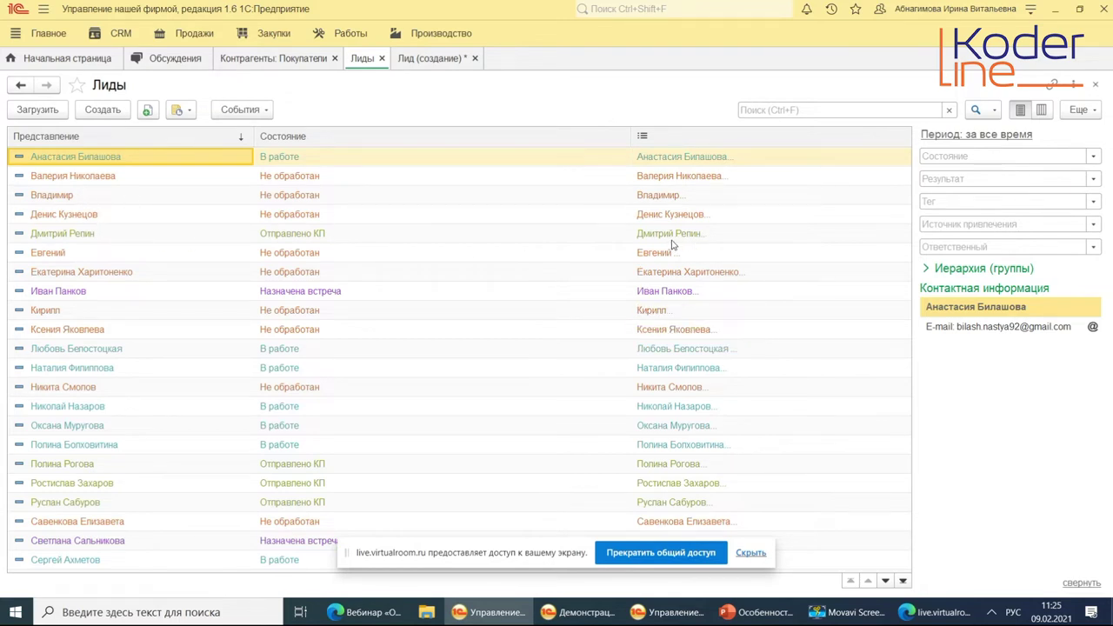
Switch back to the unsaved Лид (создание) form.
left_click(432, 59)
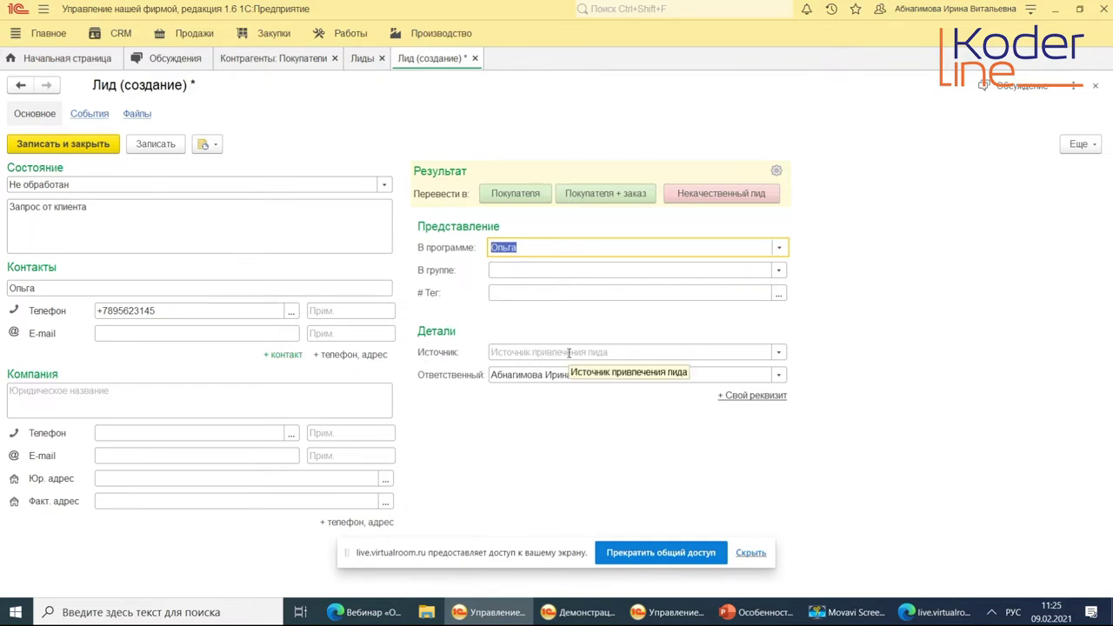
Set the new lead's Источник to Звонок and save the lead.
left_click(568, 352)
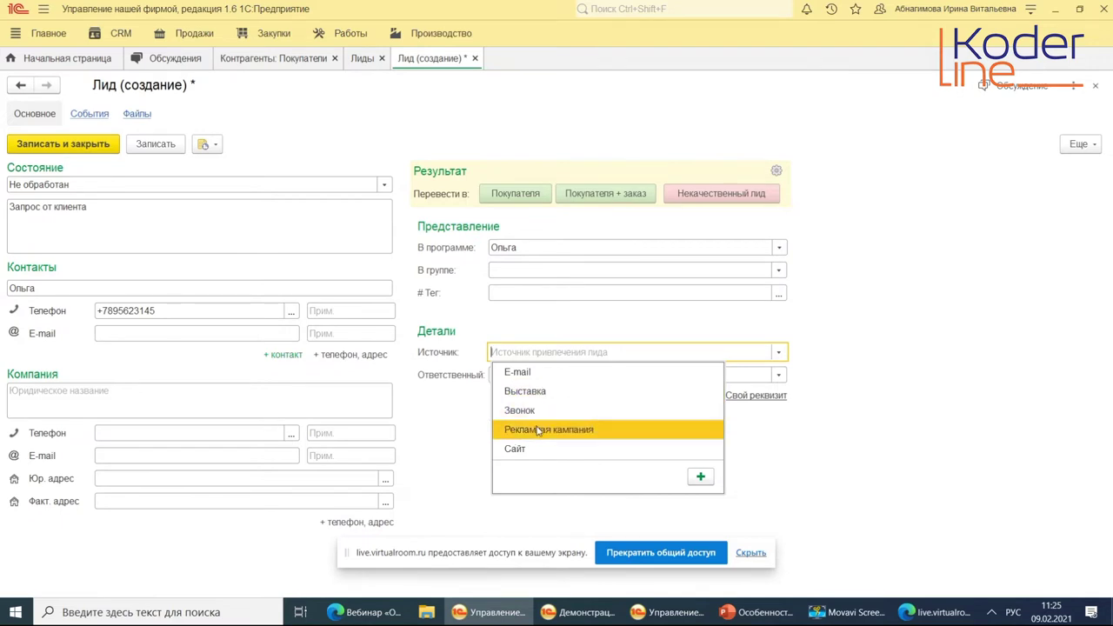
left_click(558, 409)
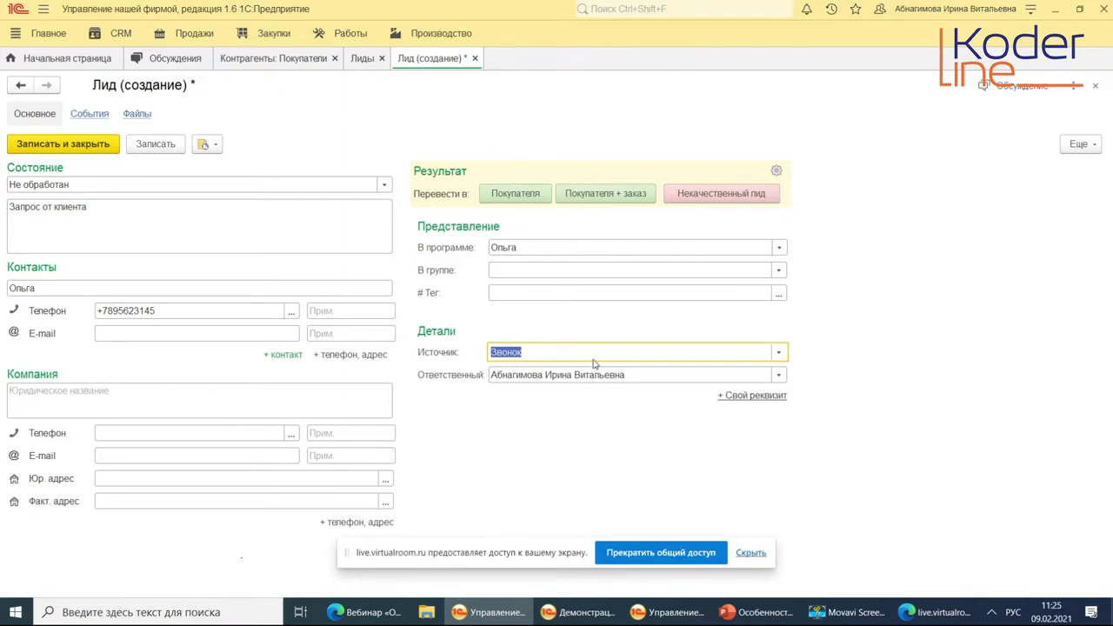
left_click(779, 352)
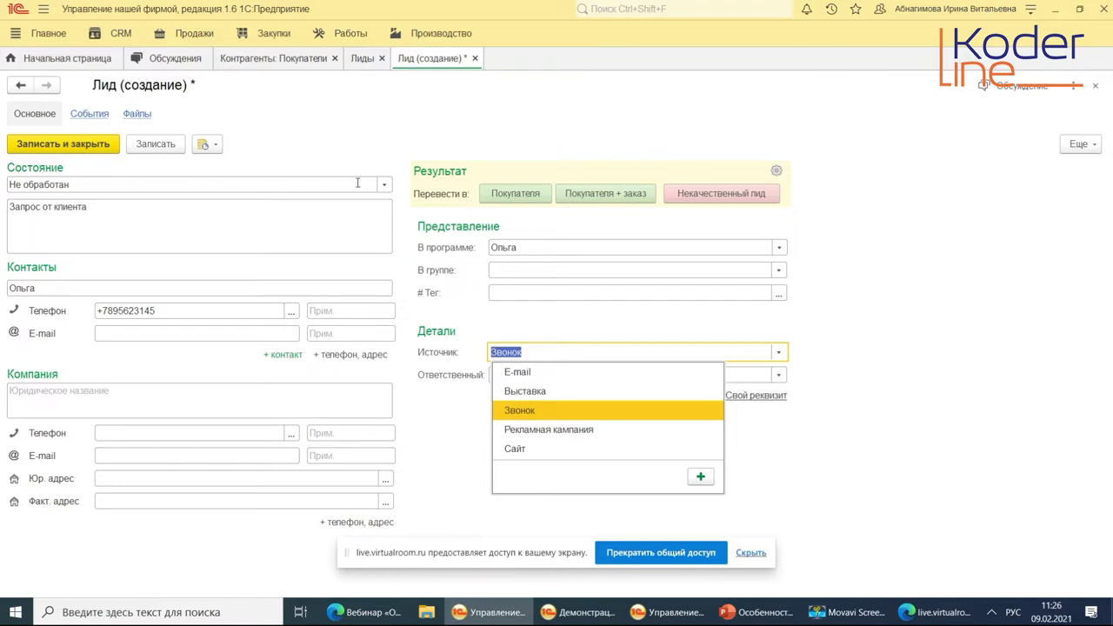
left_click(346, 130)
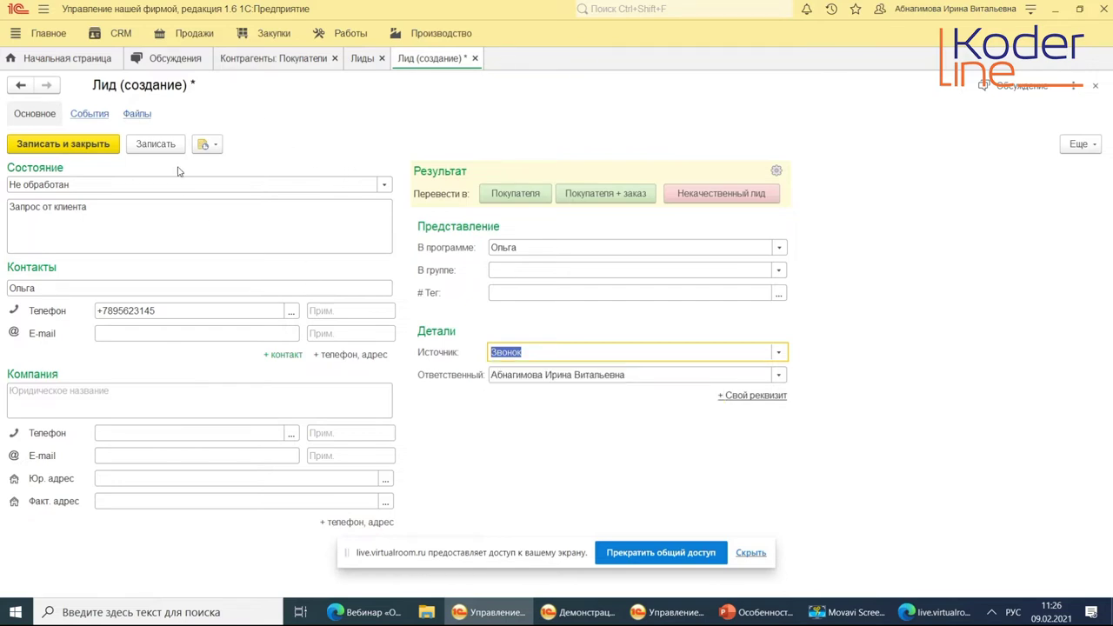
left_click(151, 146)
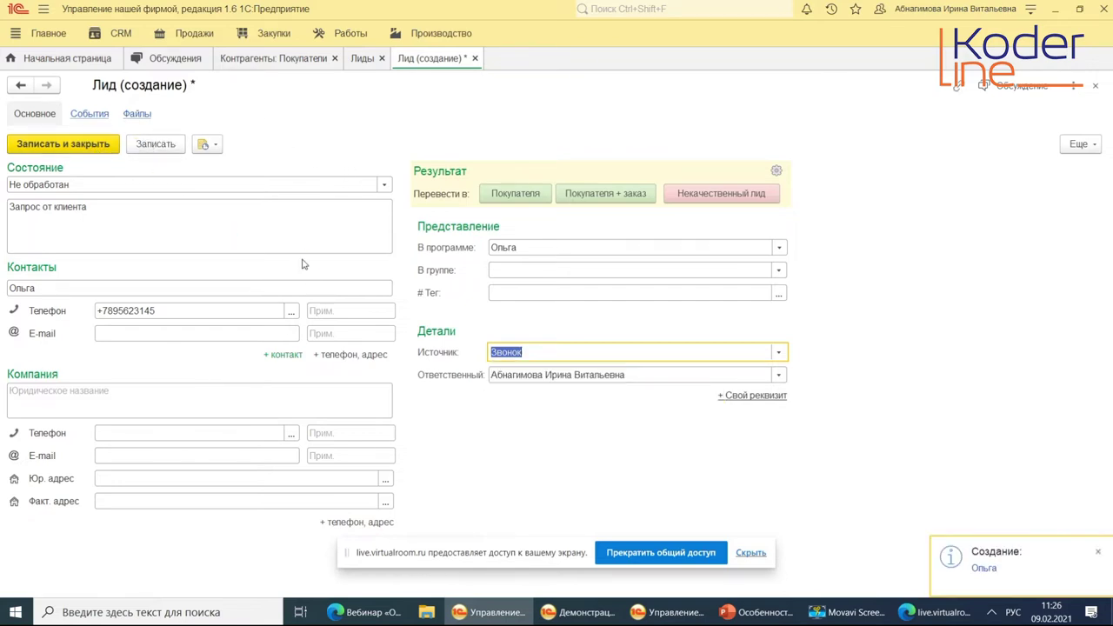
left_click(207, 144)
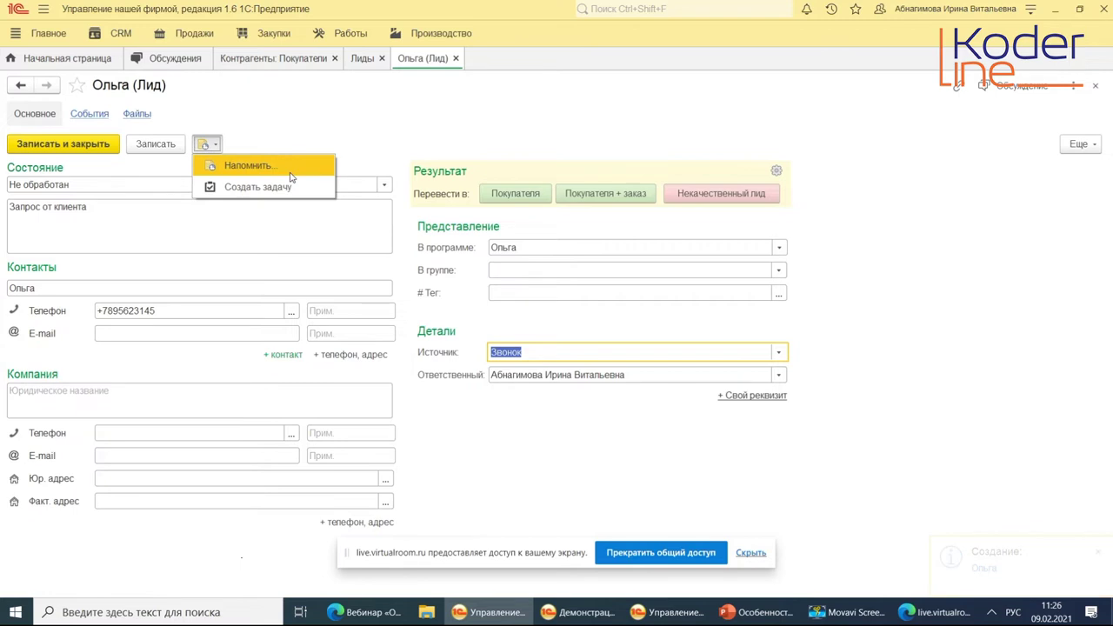
left_click(297, 123)
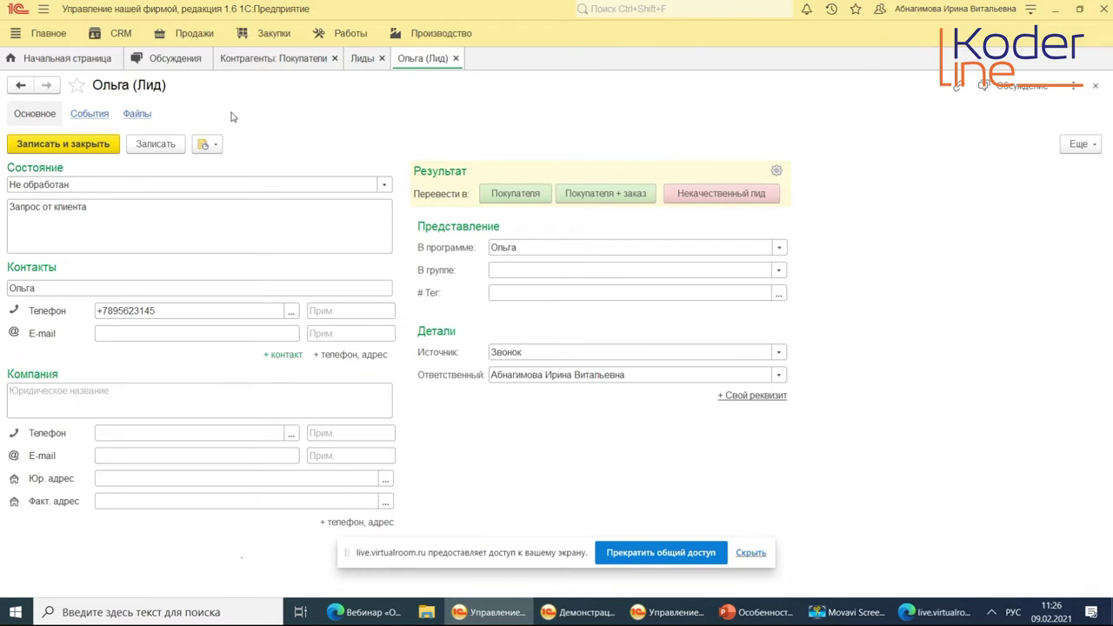
left_click(95, 113)
left_click(212, 165)
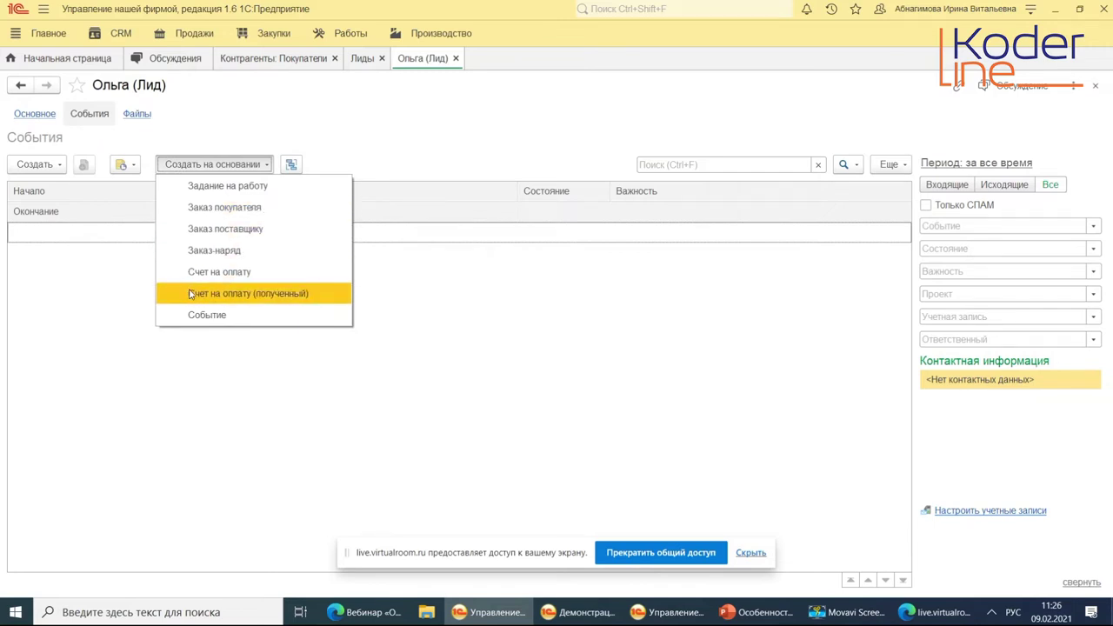
left_click(403, 129)
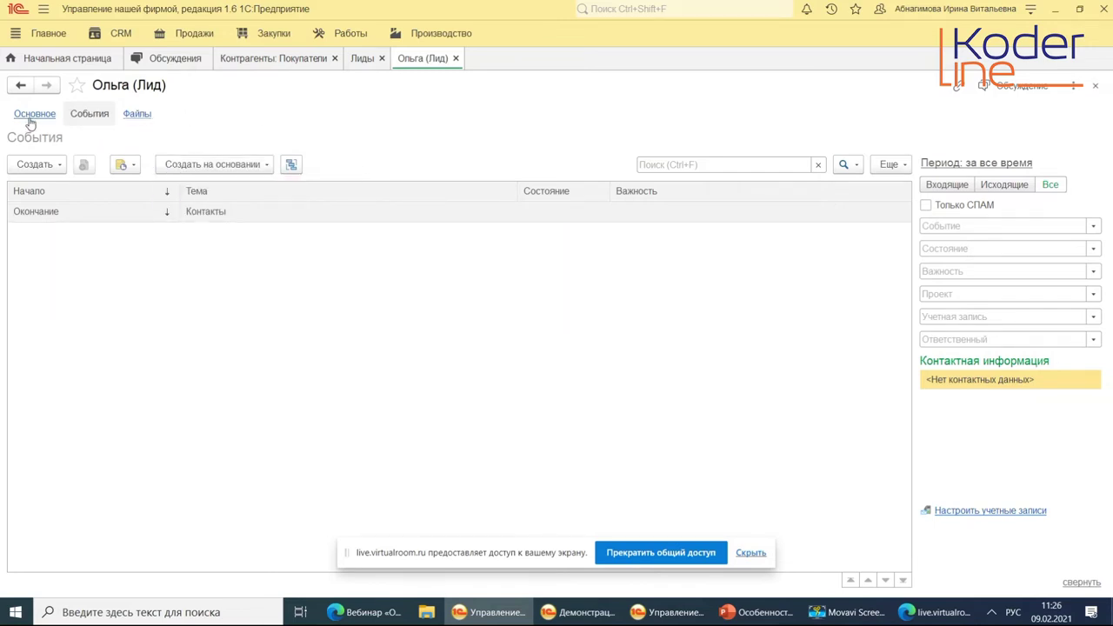
left_click(30, 120)
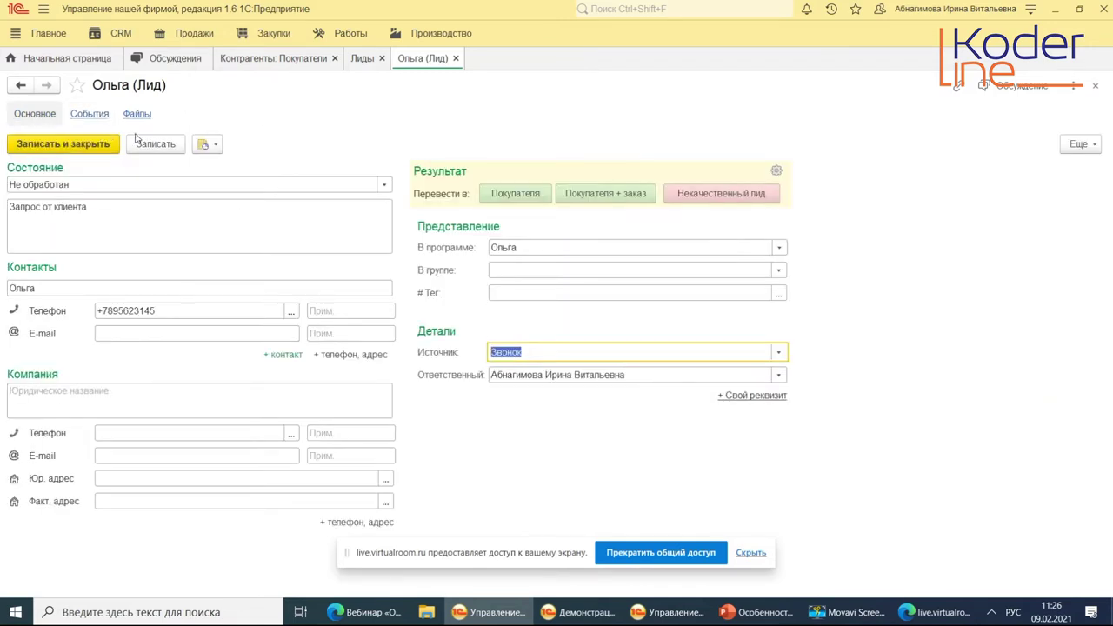
left_click(383, 184)
Set the lead to В работе, save it, and convert it into a saved buyer counterparty.
left_click(131, 223)
left_click(163, 144)
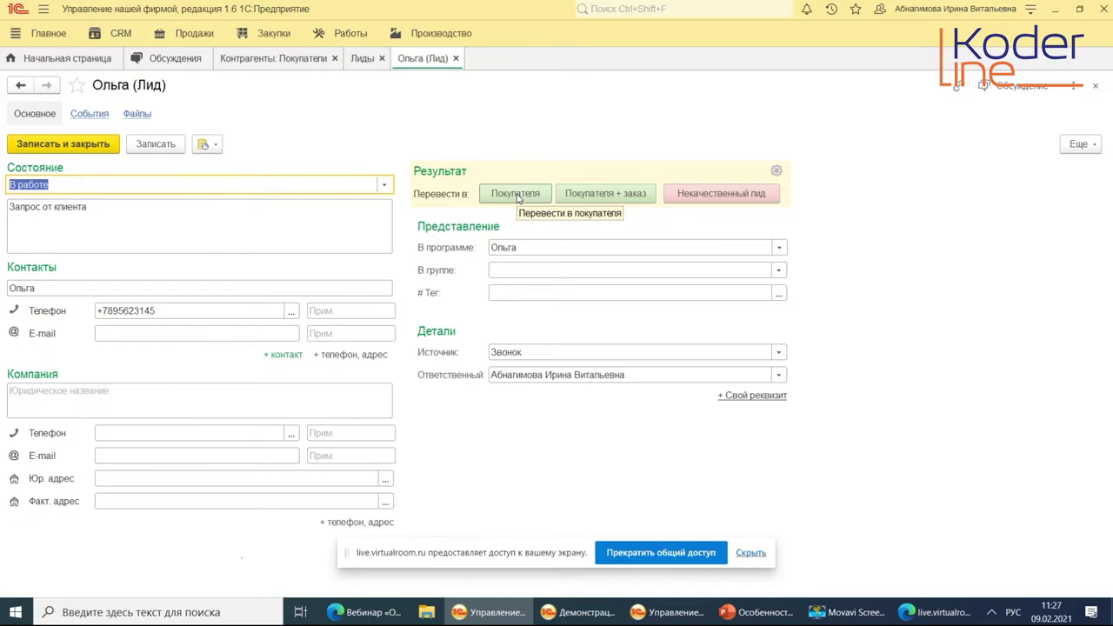
left_click(515, 194)
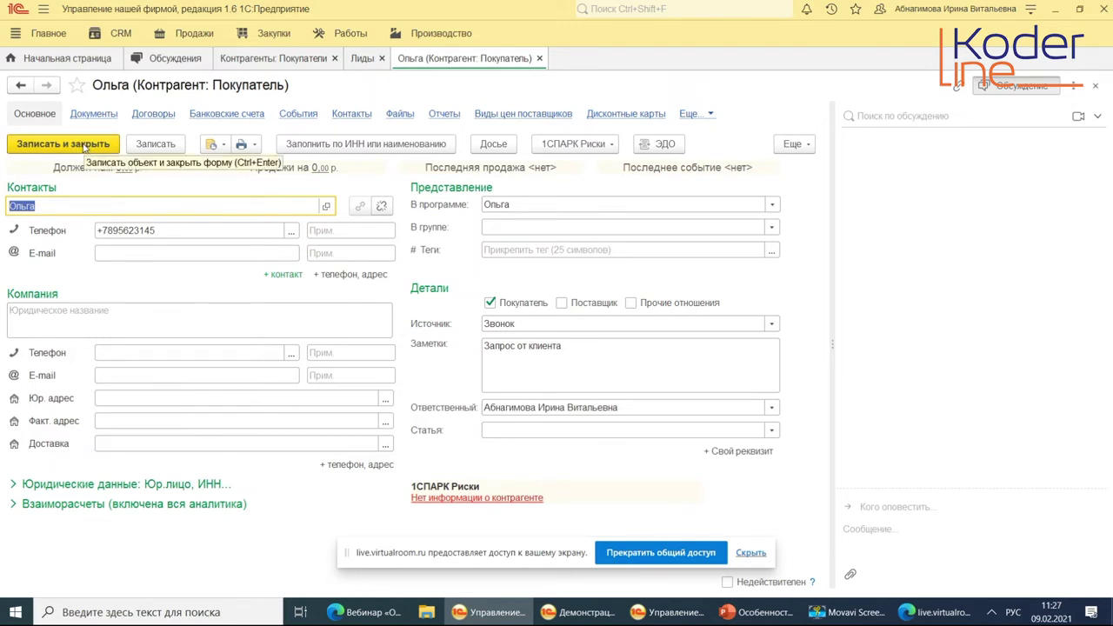
left_click(82, 146)
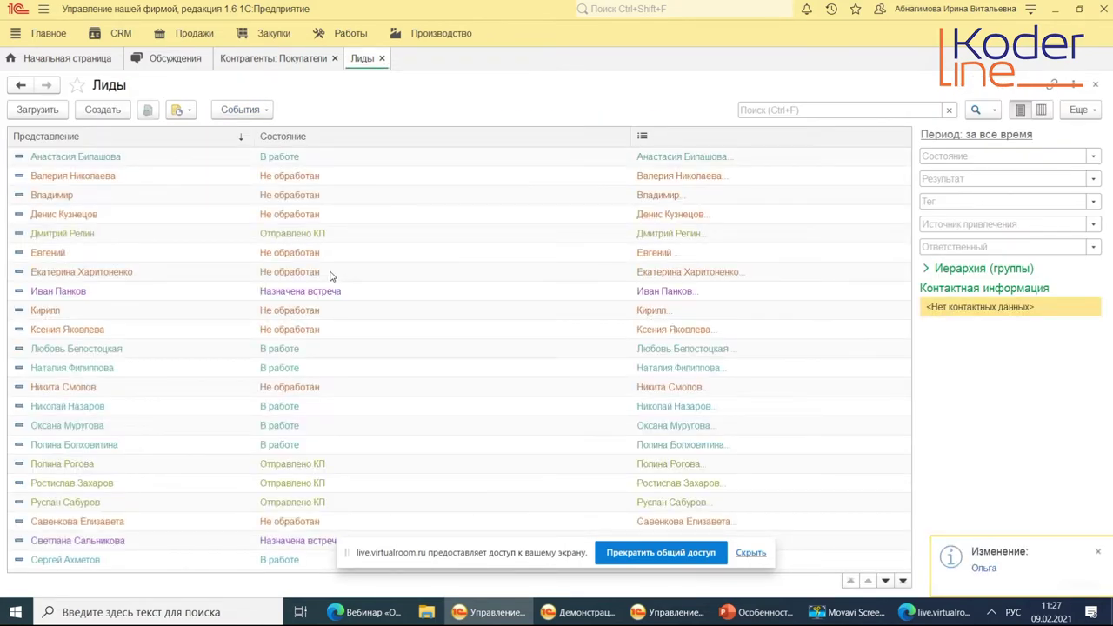
Convert the website-request lead via Покупателя + заказ, then close the unsaved order draft.
left_click(236, 330)
scroll(252, 330, "down", 3)
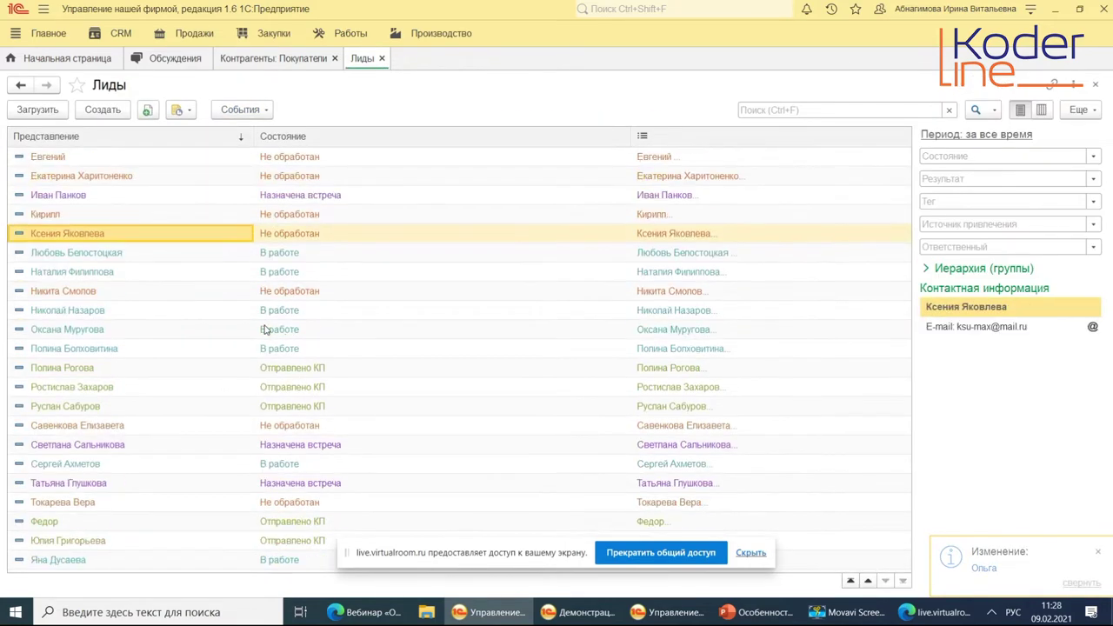
scroll(165, 315, "up", 3)
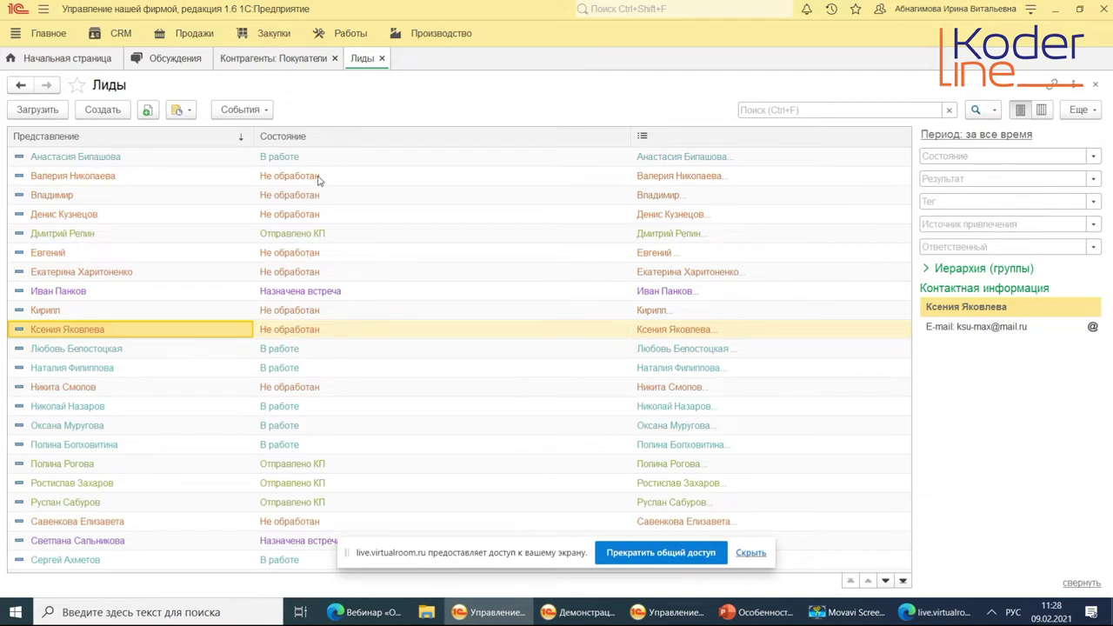
double_click(292, 156)
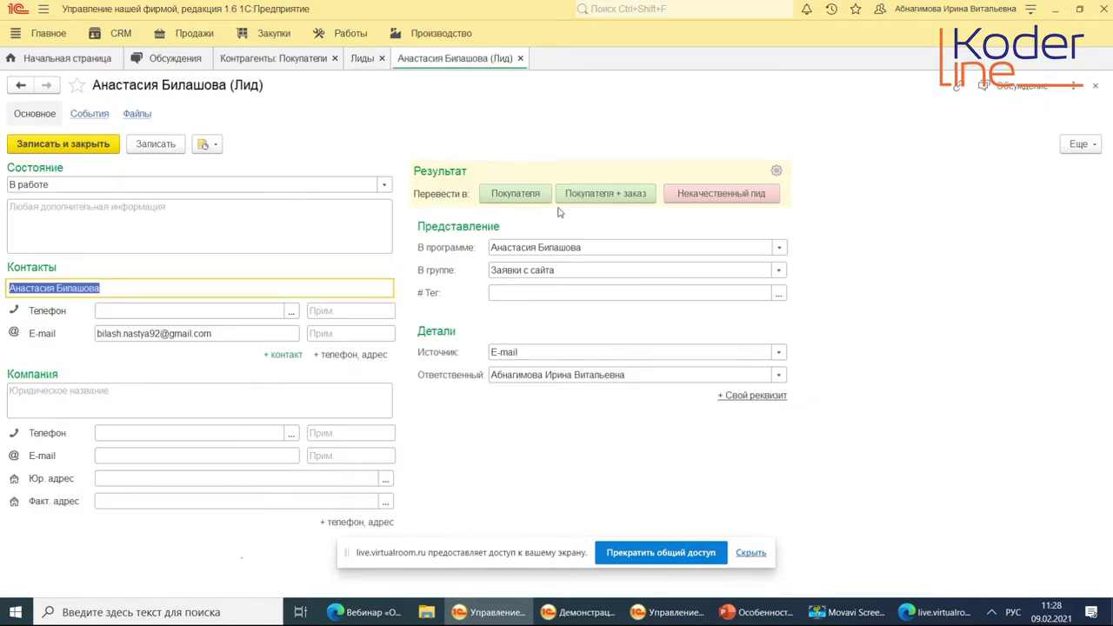
left_click(620, 198)
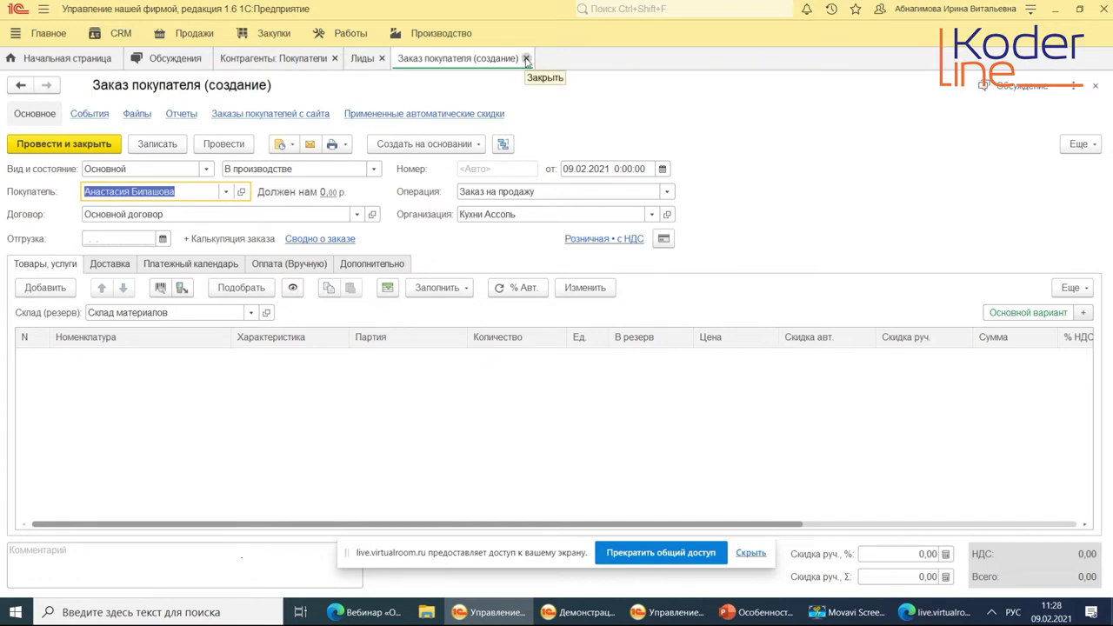
left_click(526, 58)
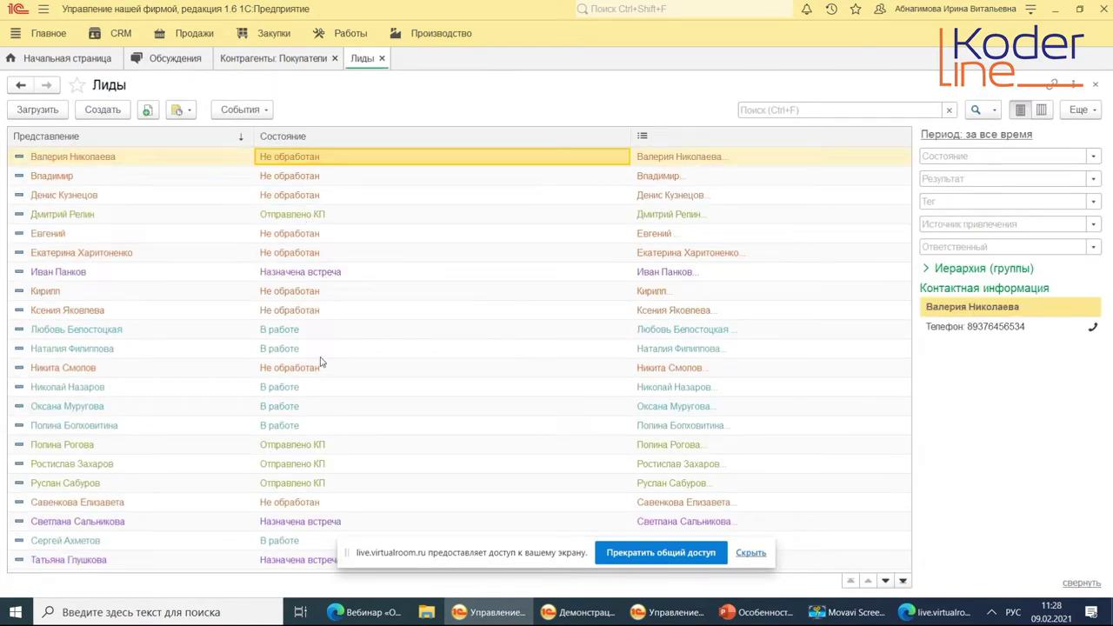
Mark the ООО "Омега" exhibition lead as Некачественный лид with reason Не устроили условия.
double_click(300, 386)
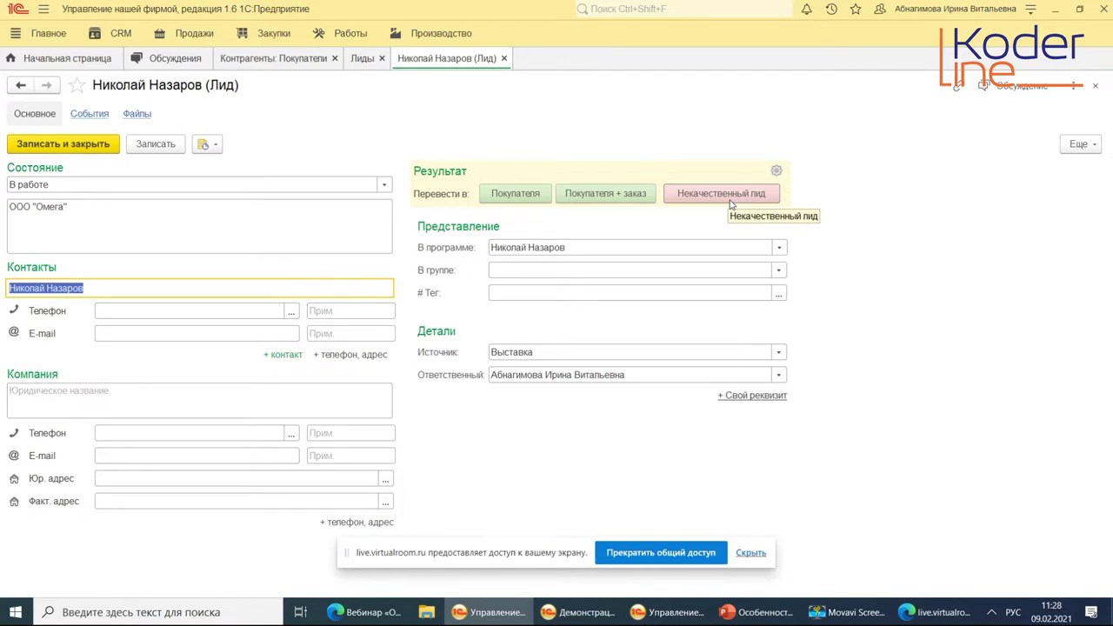
left_click(730, 202)
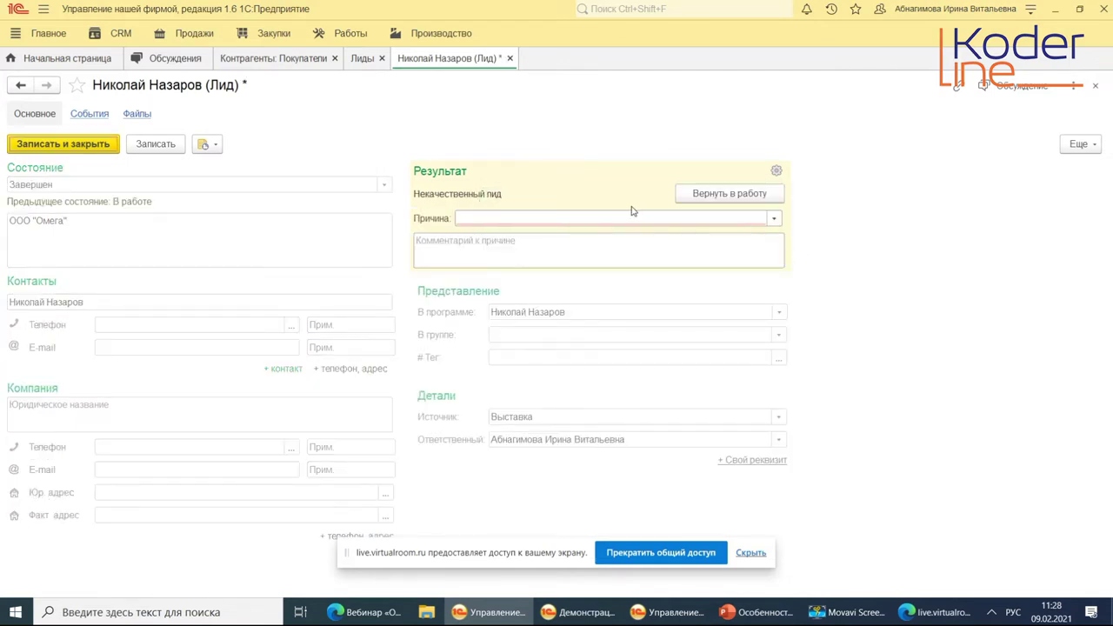
left_click(567, 219)
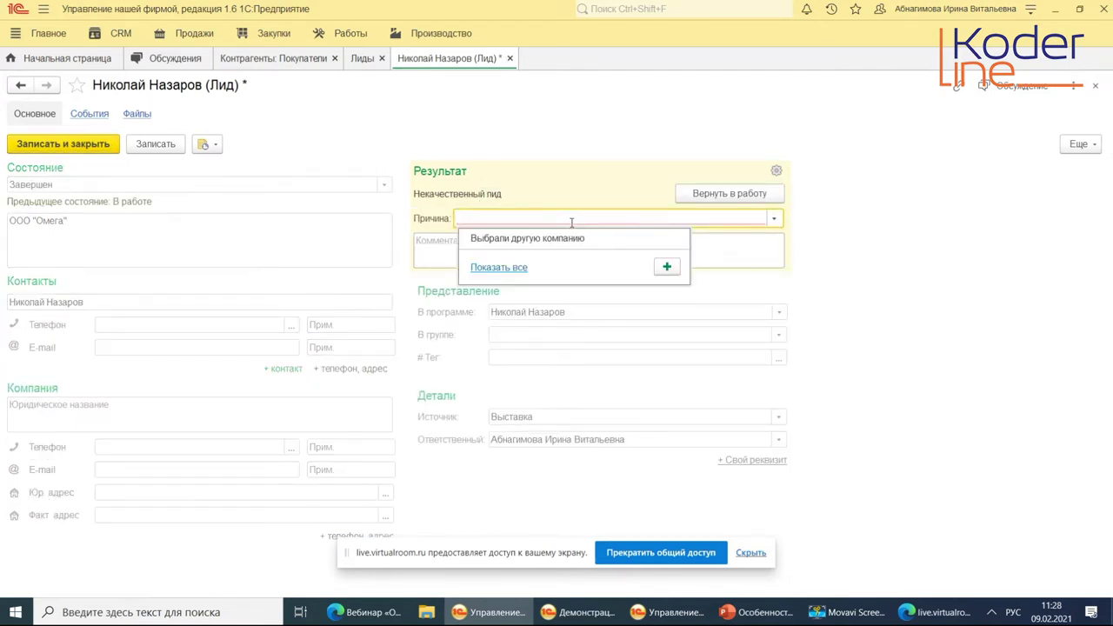
left_click(507, 267)
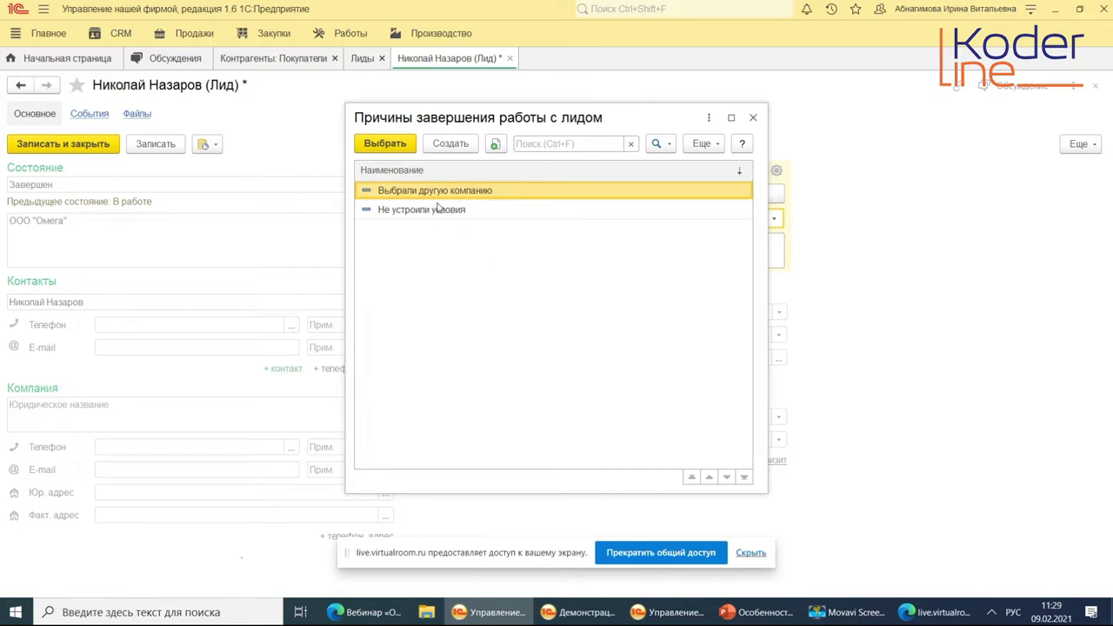
left_click(432, 217)
double_click(432, 217)
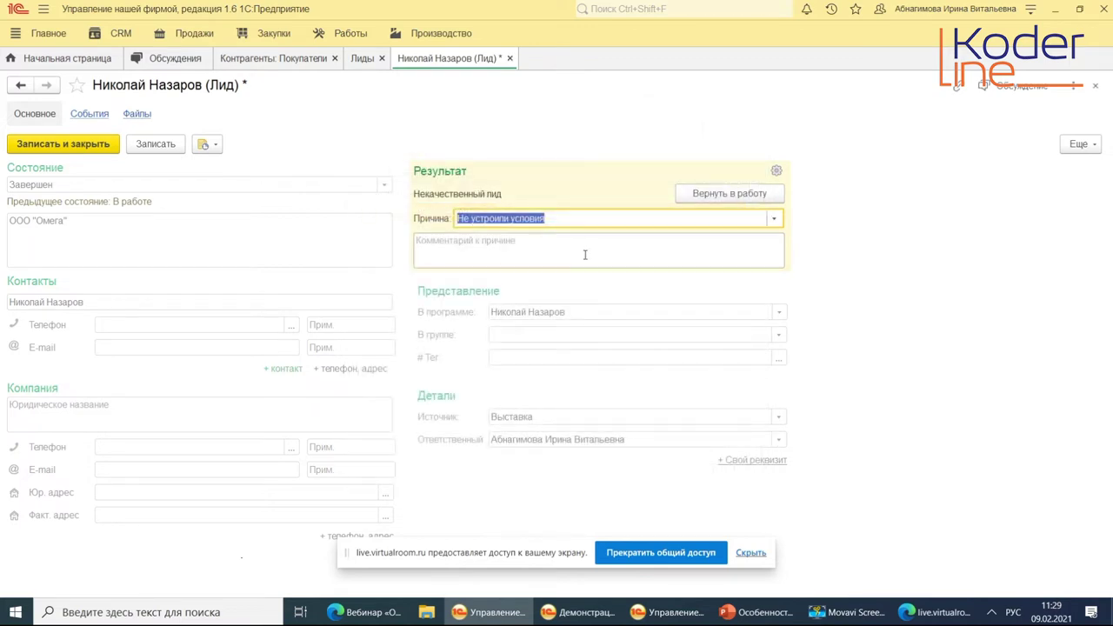
left_click(648, 256)
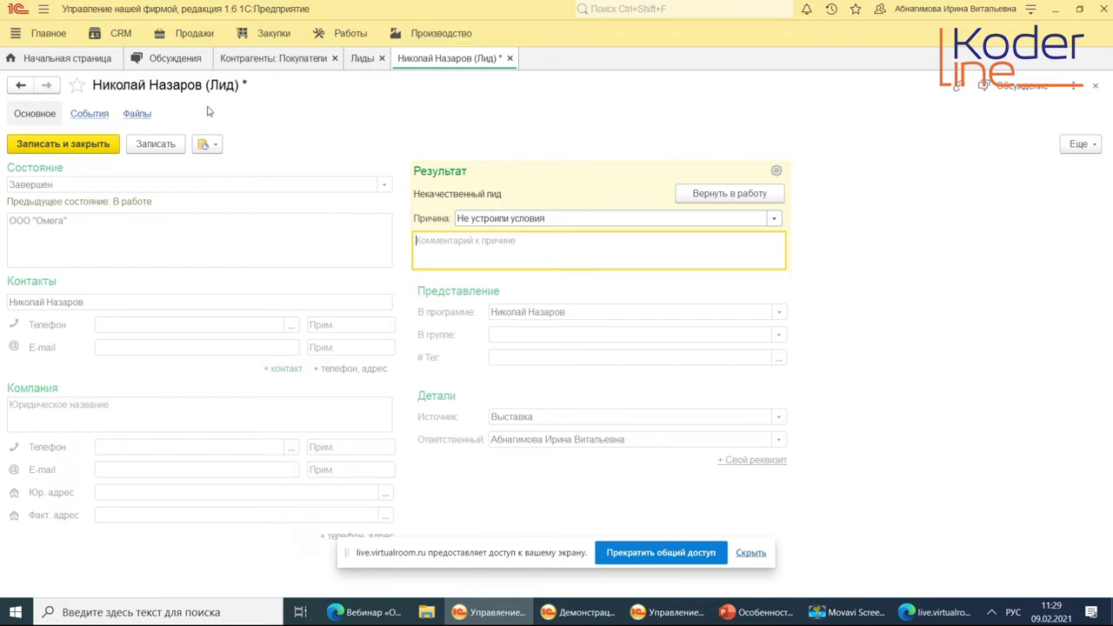
Save and close the poor-quality lead, review the Лиды list and event types, then show CRM overview.
left_click(81, 150)
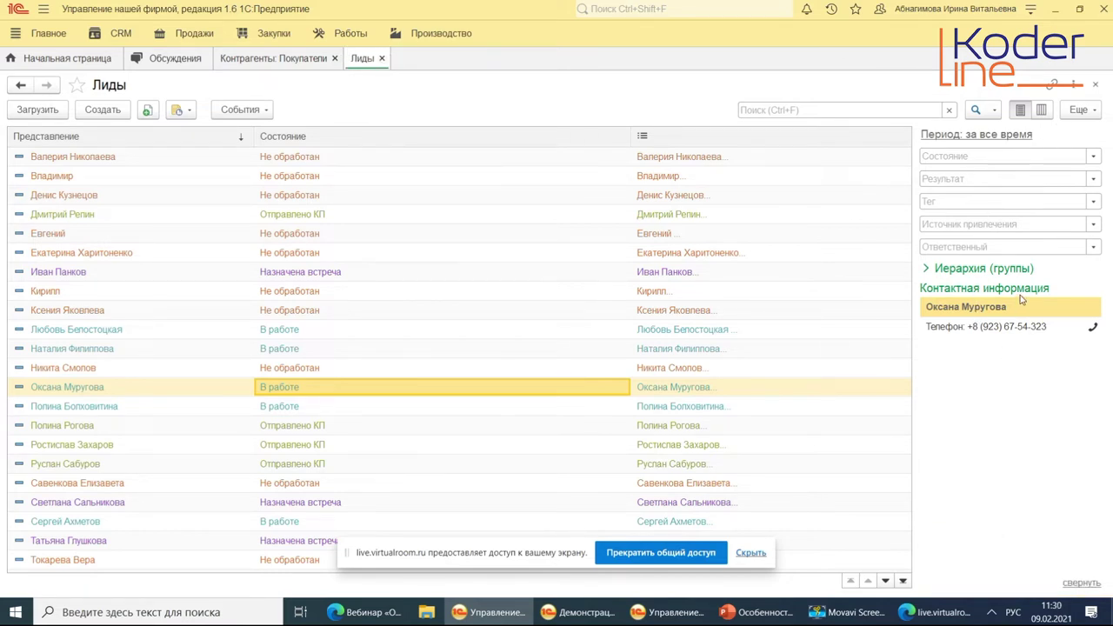
left_click(306, 348)
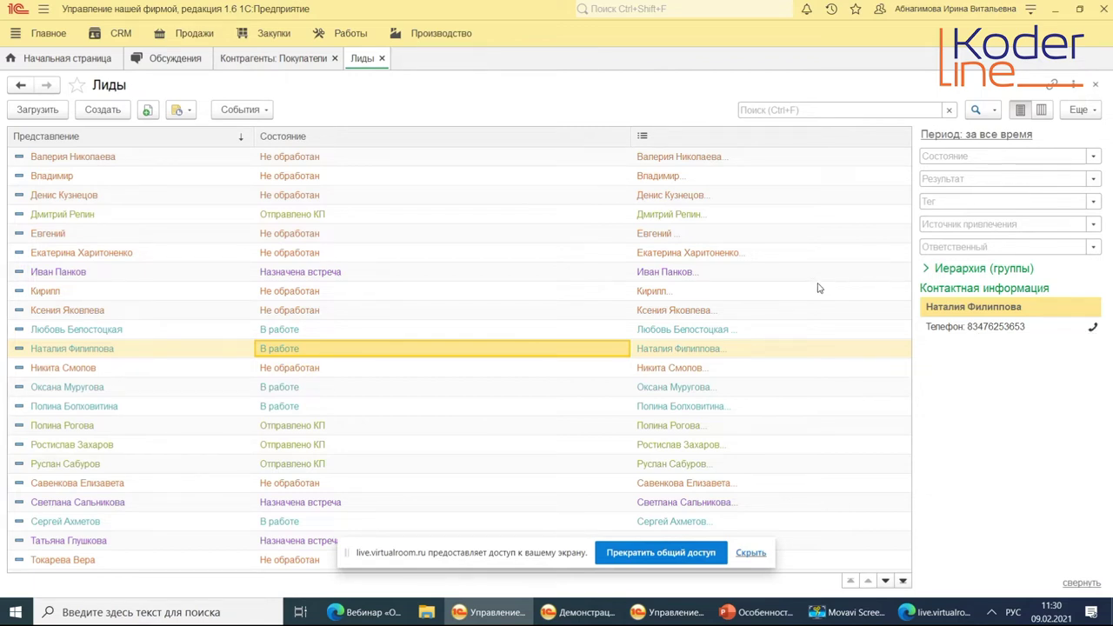
left_click(243, 114)
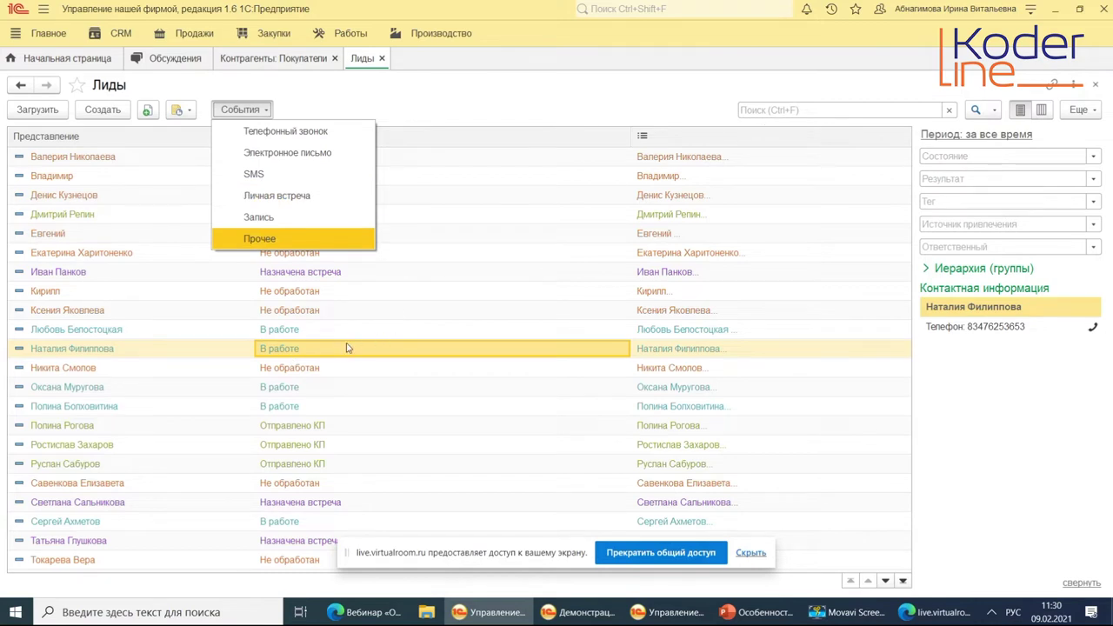
left_click(346, 348)
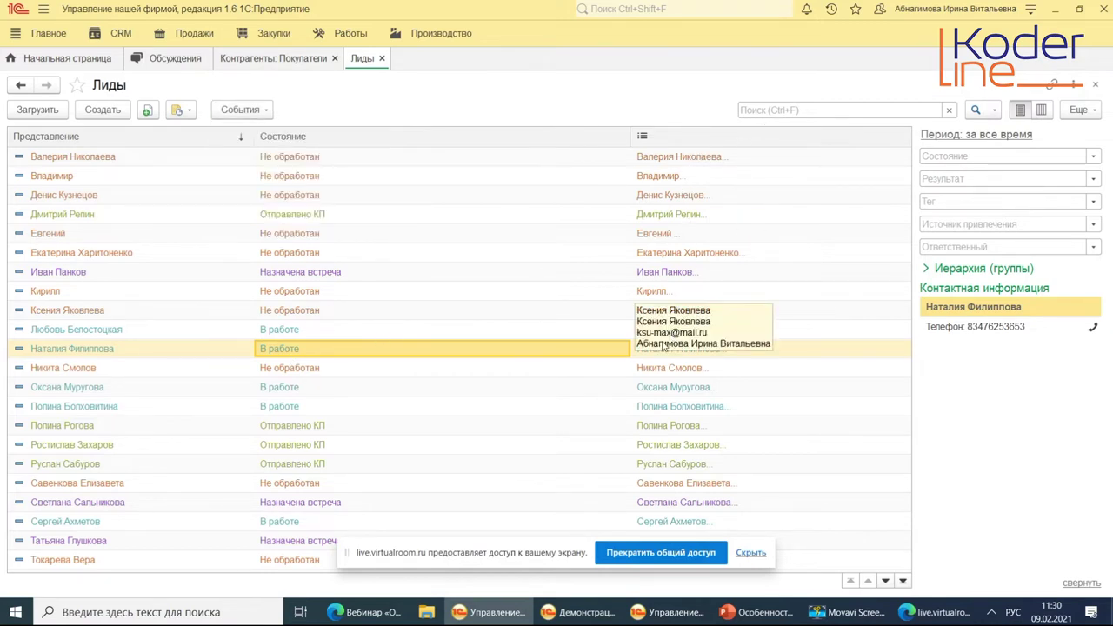
left_click(383, 59)
left_click(118, 34)
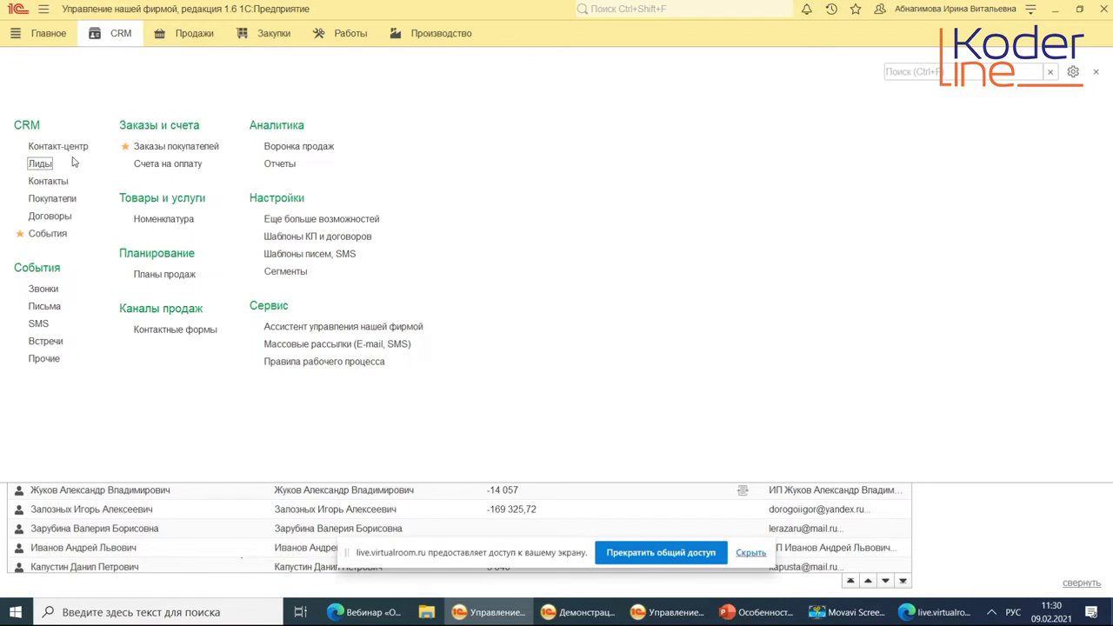
Generate the Воронка продаж report and expand Источники привлечения down to individual sources.
left_click(316, 149)
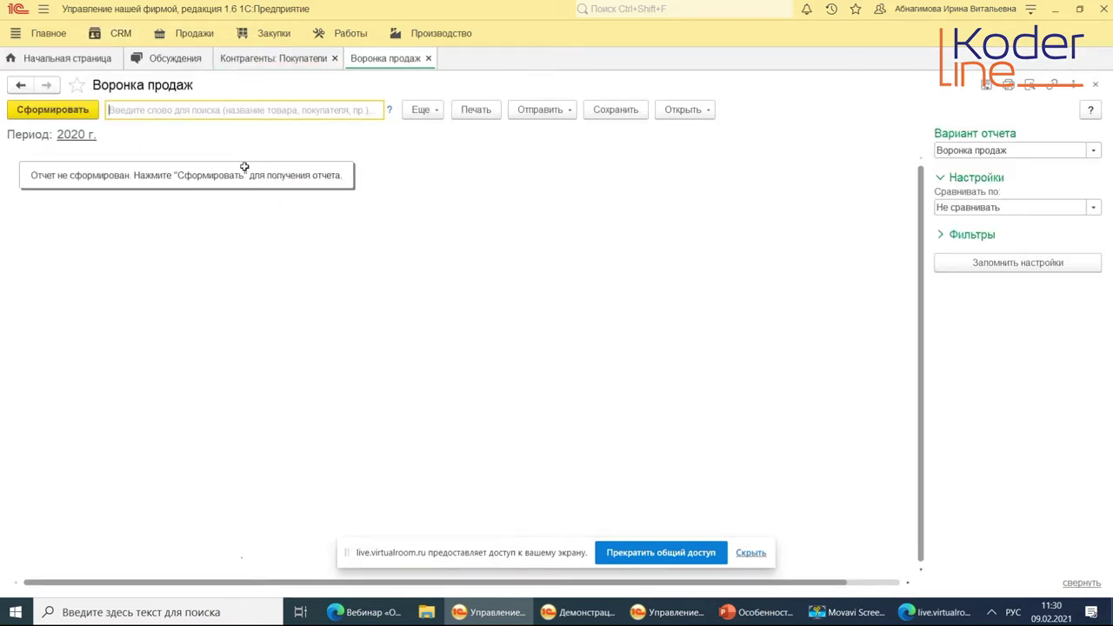
left_click(72, 113)
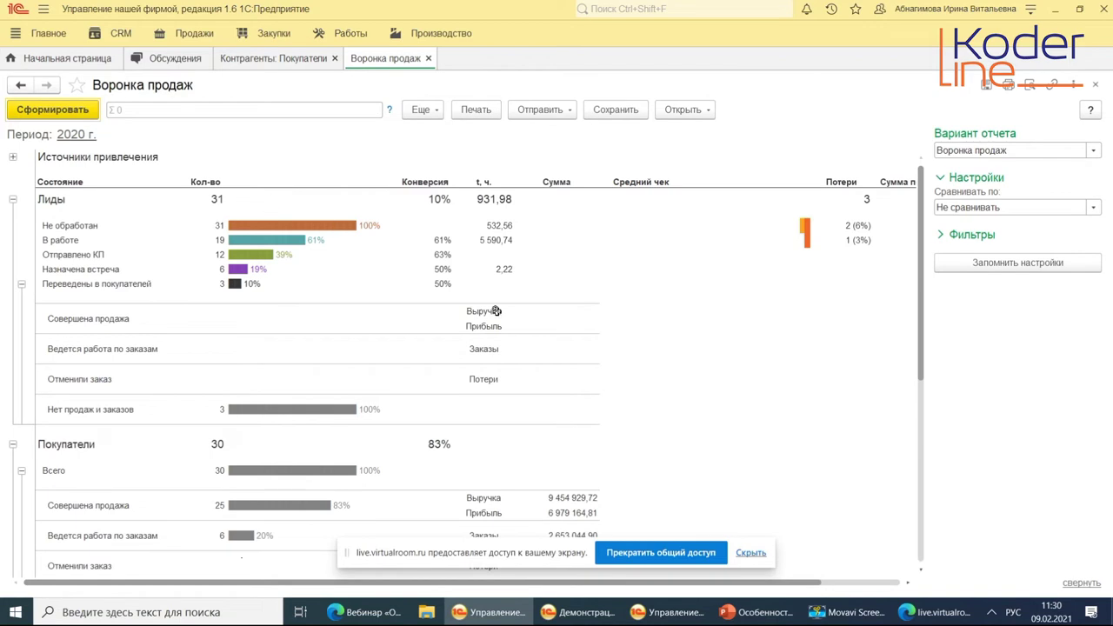
left_click(13, 158)
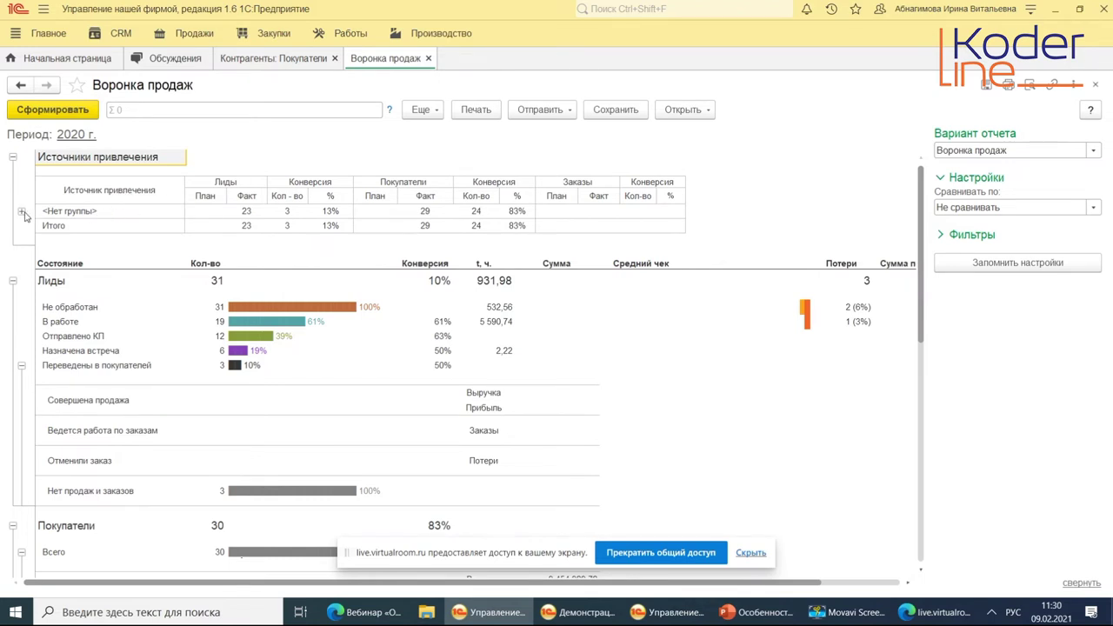
left_click(21, 211)
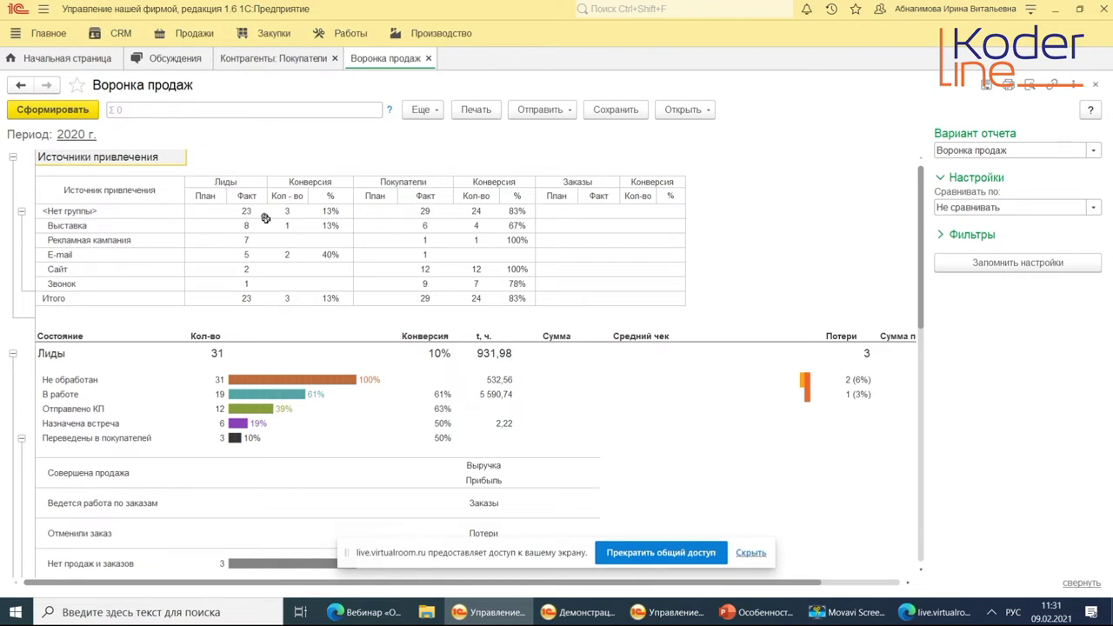
Highlight the sources' lead counts, 13% lead conversion, 29 buyers and 83% buyer conversion.
left_click(79, 235)
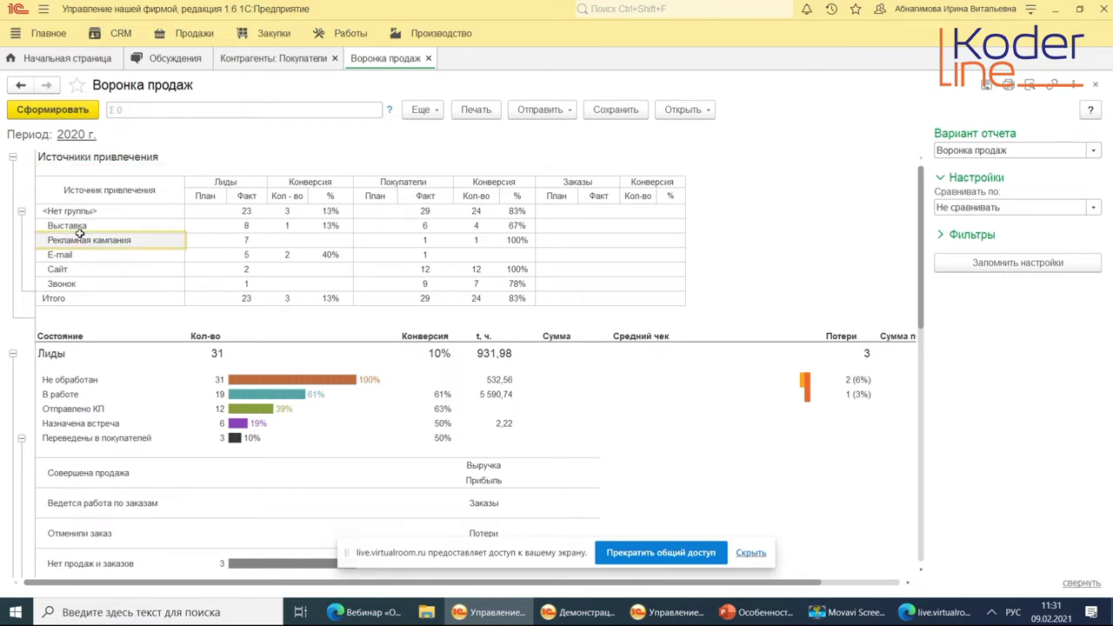
left_click_drag(75, 225, 99, 283)
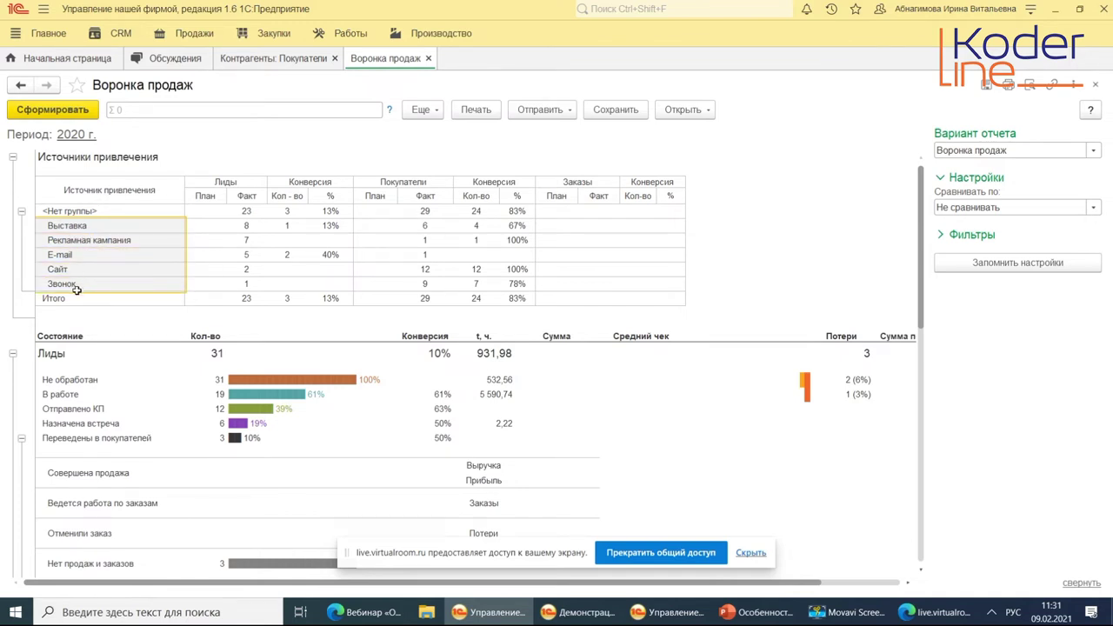
left_click_drag(247, 216, 241, 280)
left_click(215, 182)
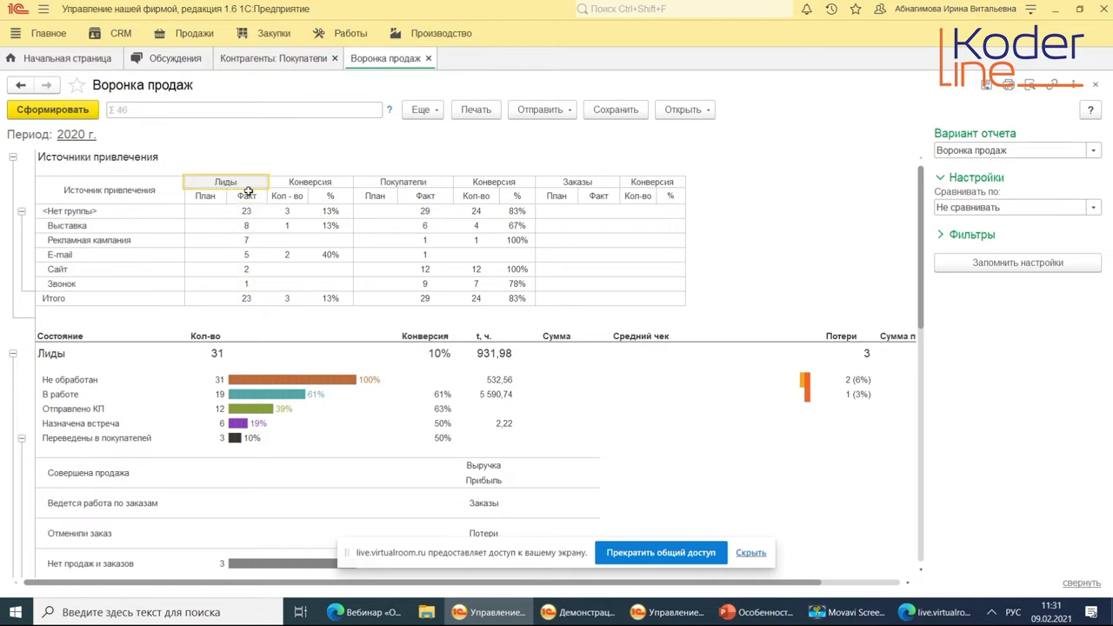
left_click(335, 215)
left_click(432, 211)
left_click(522, 214)
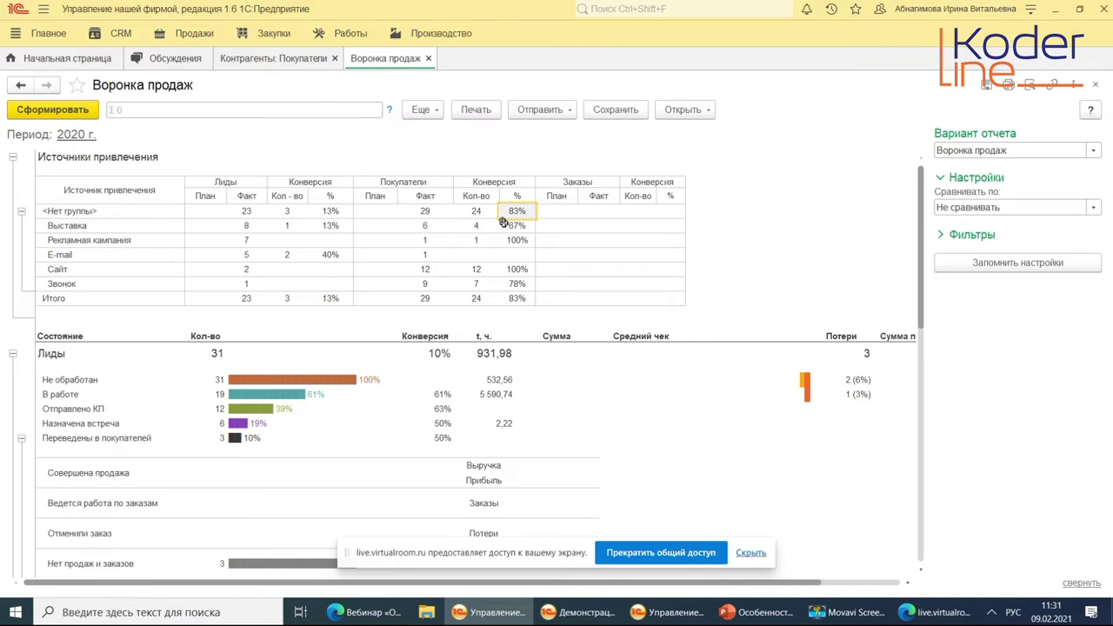
left_click_drag(513, 215, 521, 293)
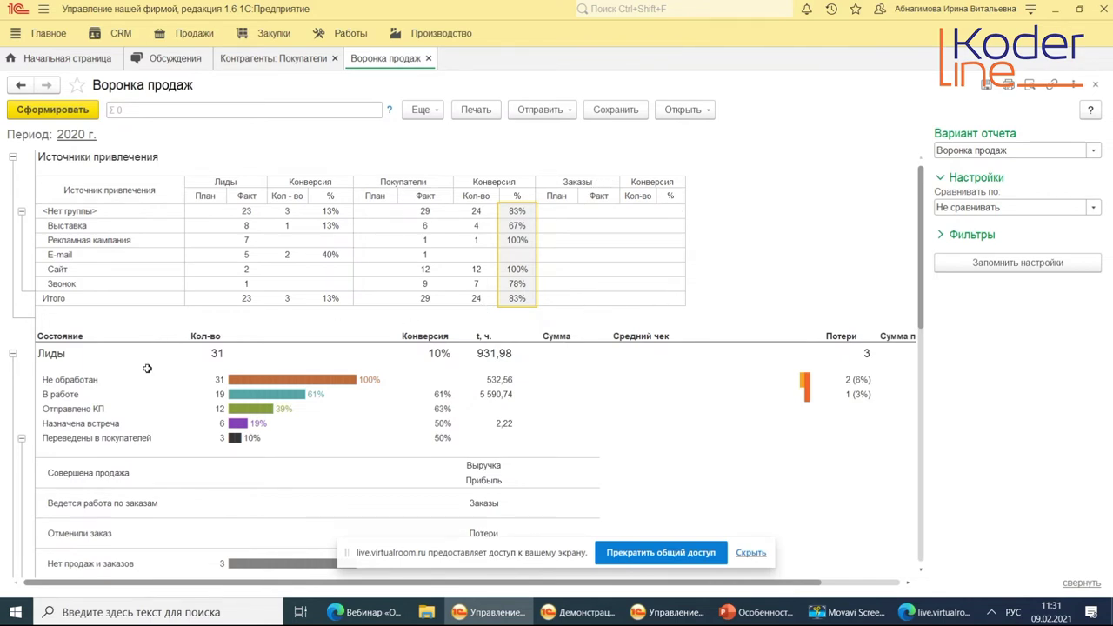
scroll(147, 369, "down", 1)
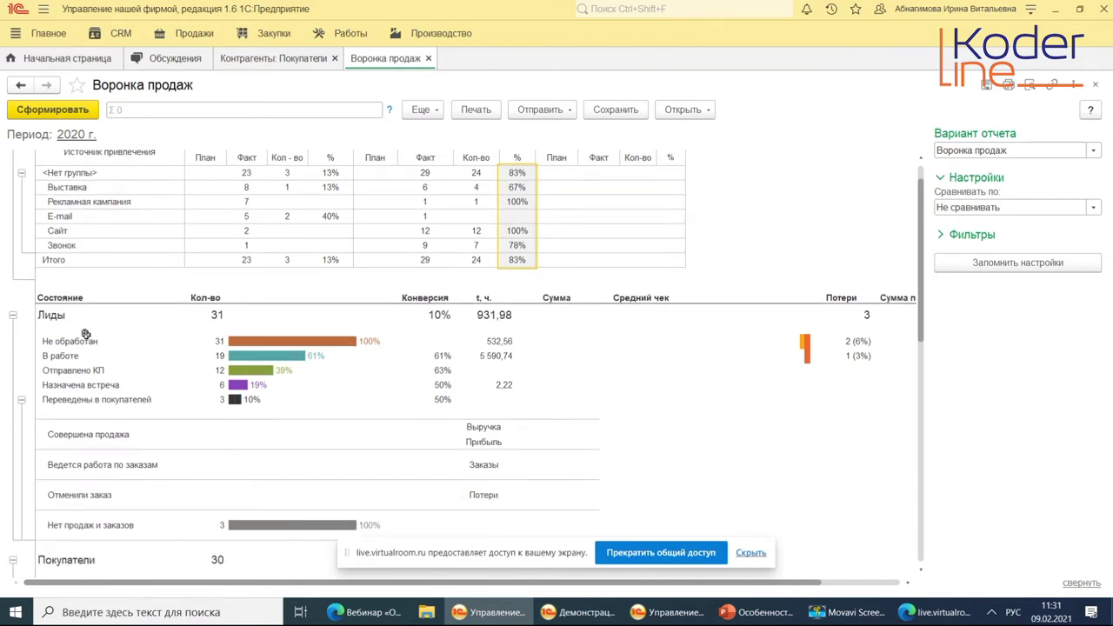
Highlight the lead stages, the 10% converted bar, and the Нет продаж и заказов and Ведется работа по заказам rows.
scroll(166, 352, "down", 1)
left_click(60, 295)
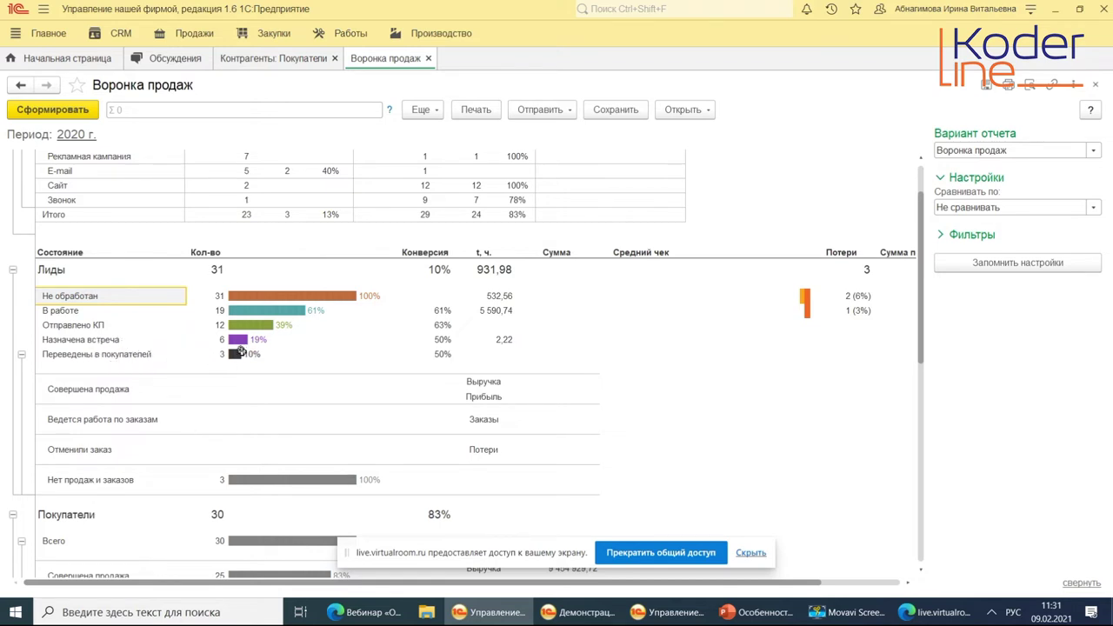
left_click(241, 350)
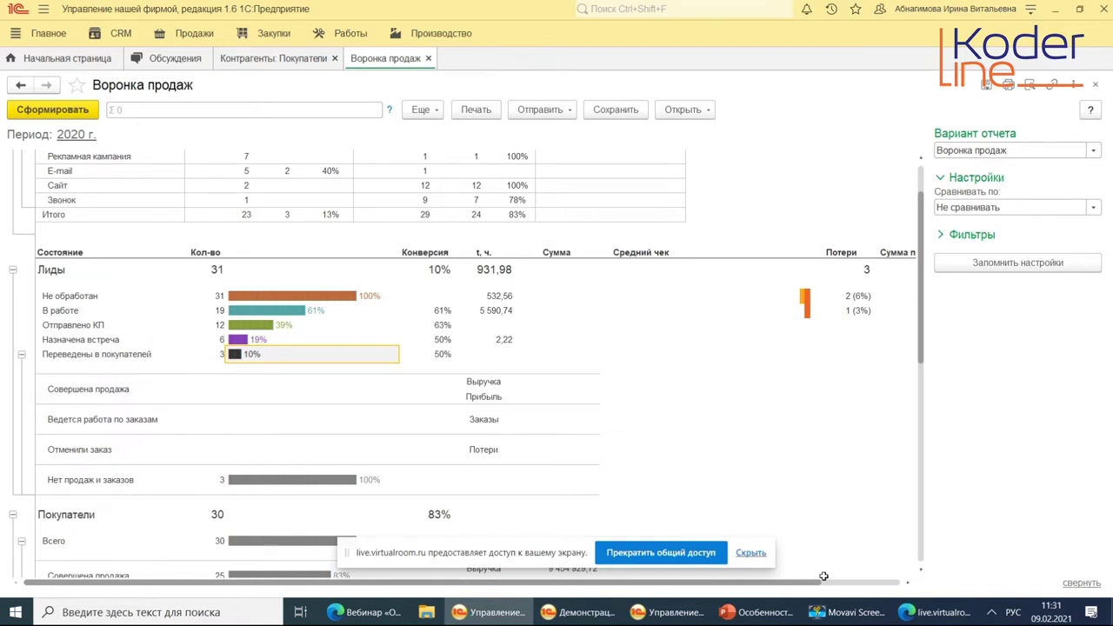
left_click_drag(816, 584, 816, 585)
left_click_drag(100, 391, 381, 481)
left_click(84, 483)
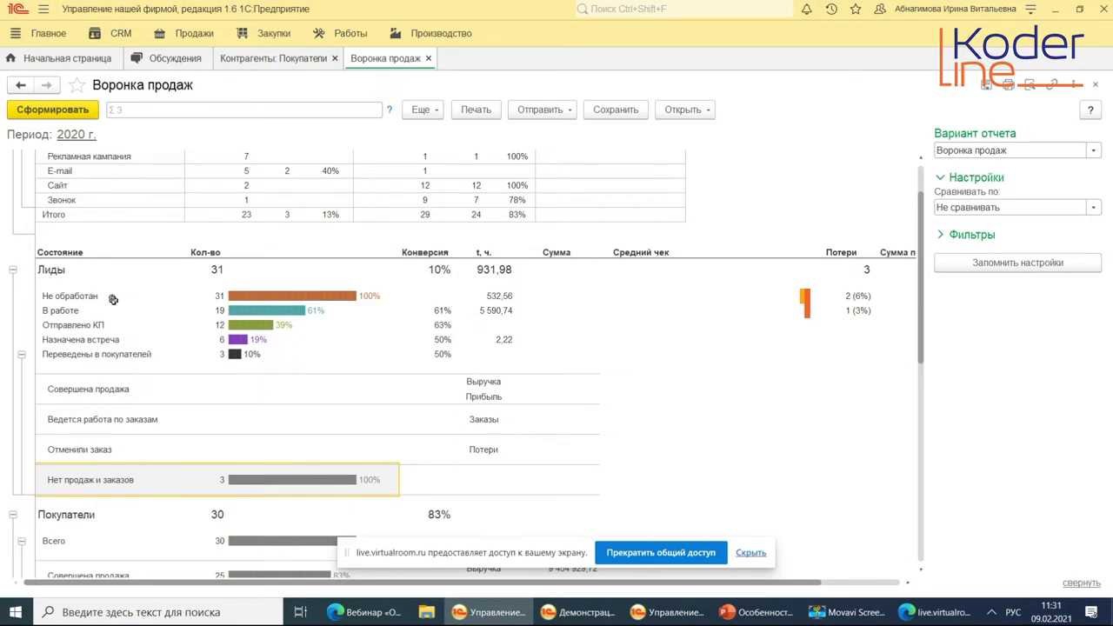
left_click(98, 408)
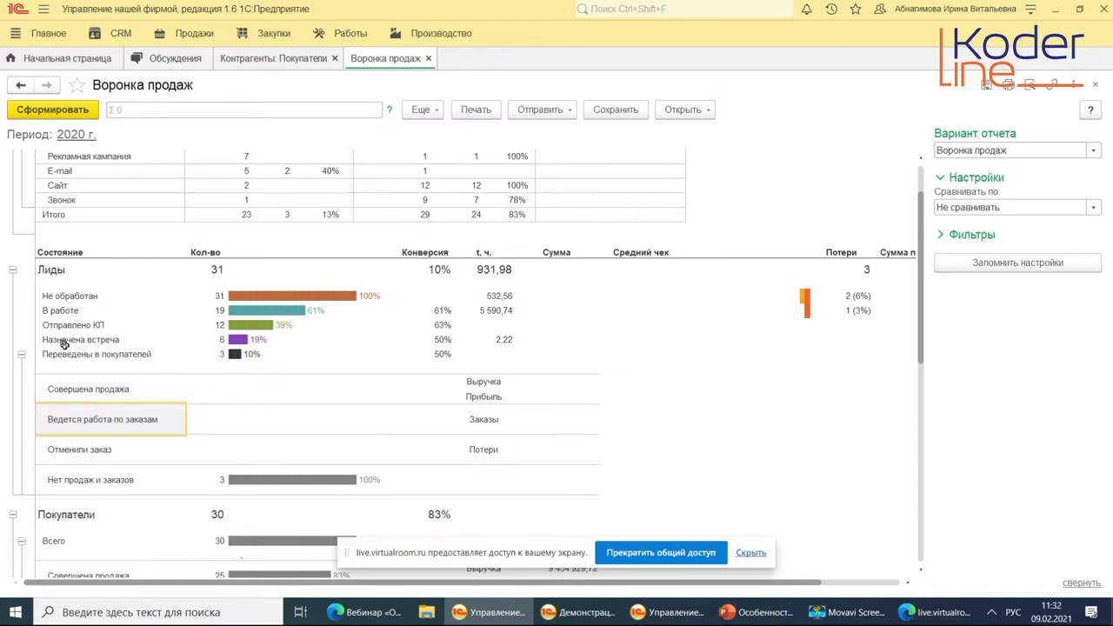
Collapse the Лиды block and highlight the Покупатели summary and its outcome rows.
left_click(21, 355)
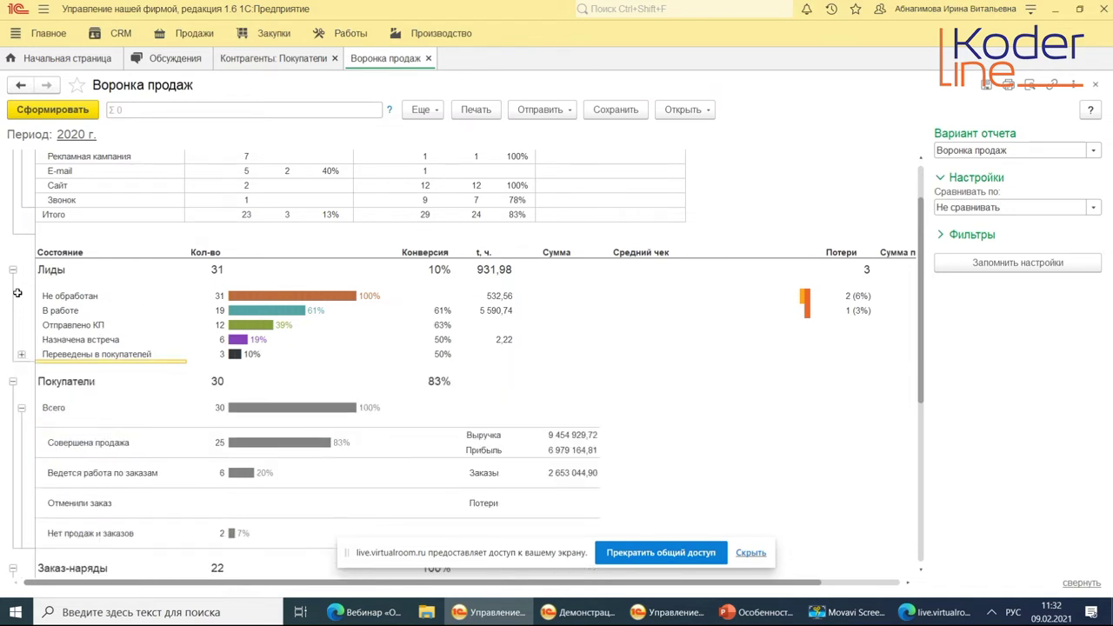
left_click(13, 271)
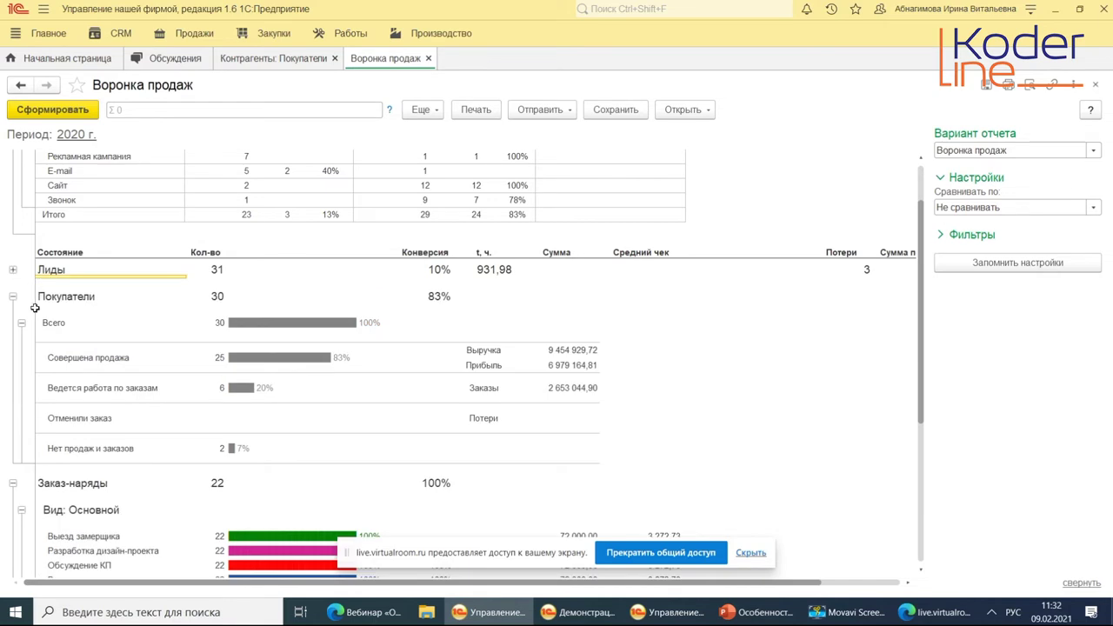
left_click(61, 297)
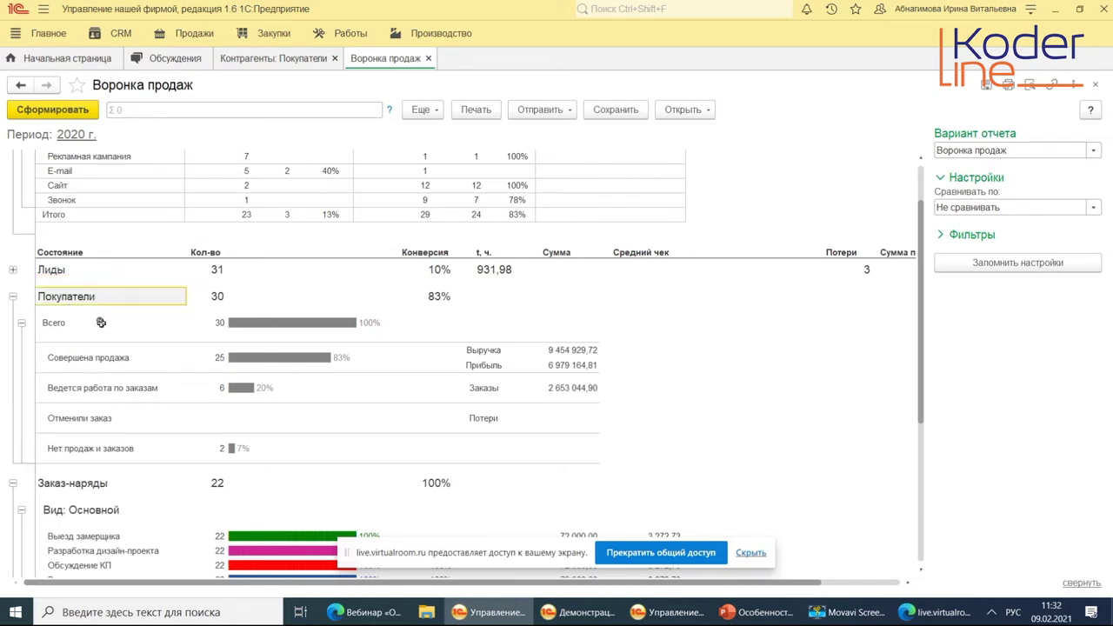
mouse_move(75, 324)
left_mouse_down()
mouse_move(558, 408)
mouse_move(564, 439)
left_mouse_up()
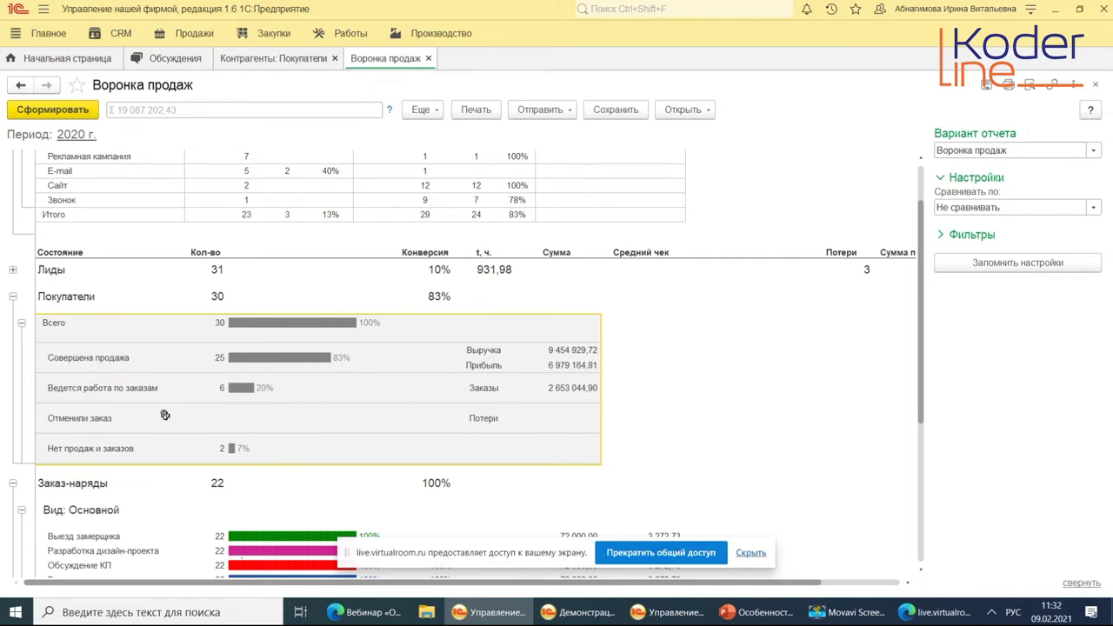
Review the Заказ-наряды and Заказы покупателей stage rows, then expand the report's filter settings.
scroll(130, 433, "down", 1)
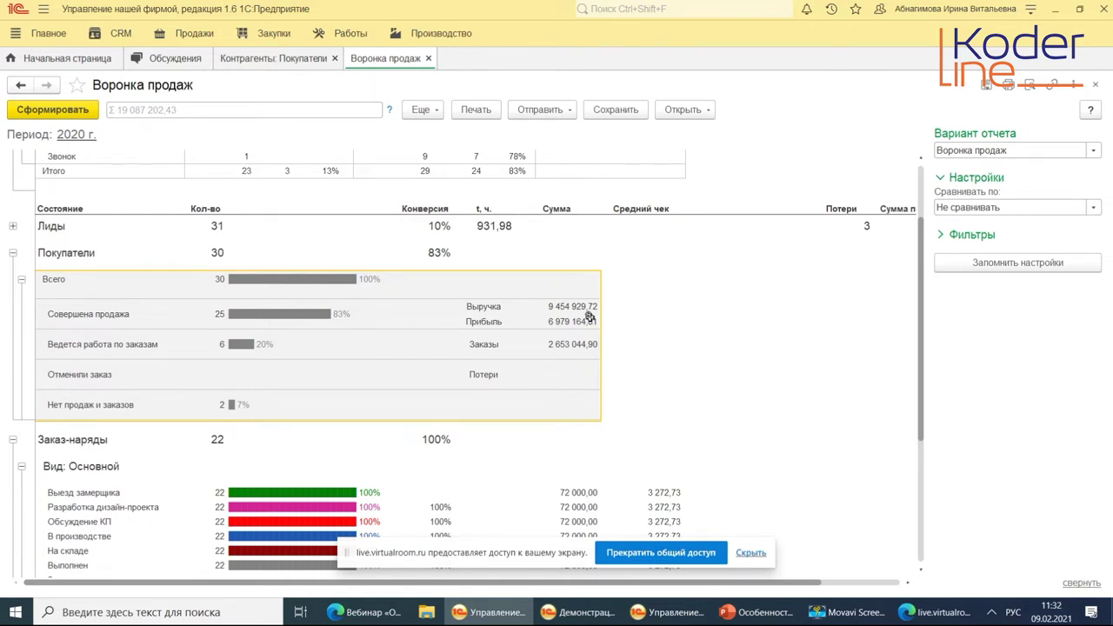
scroll(235, 371, "down", 3)
scroll(91, 365, "down", 2)
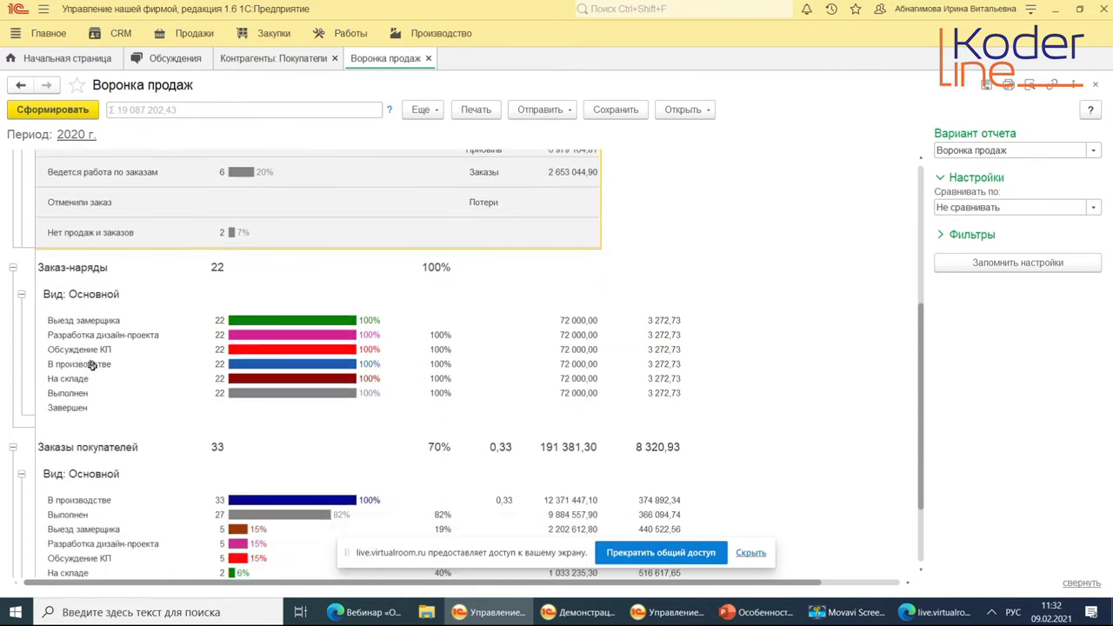
left_click_drag(64, 267, 78, 409)
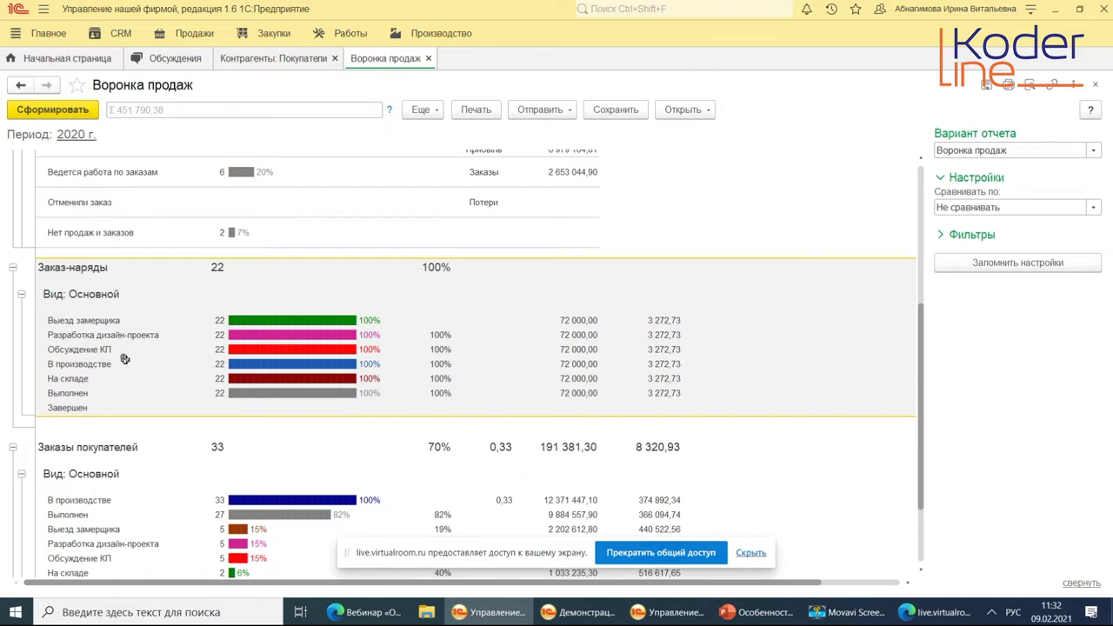
scroll(107, 385, "down", 2)
scroll(102, 383, "down", 1)
left_click_drag(94, 380, 118, 513)
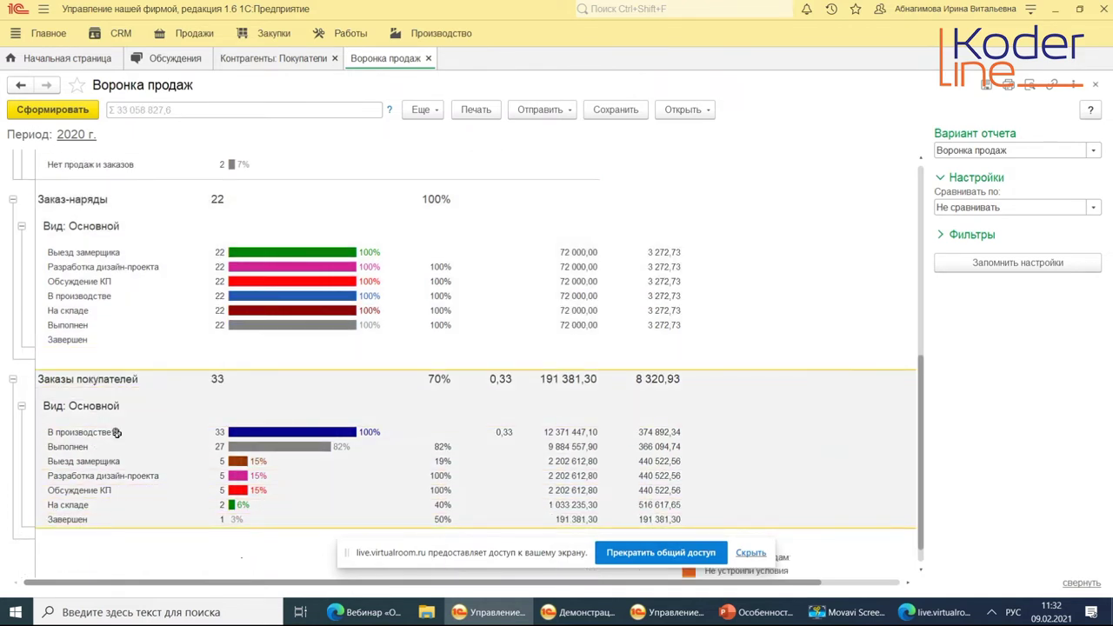
scroll(118, 432, "down", 1)
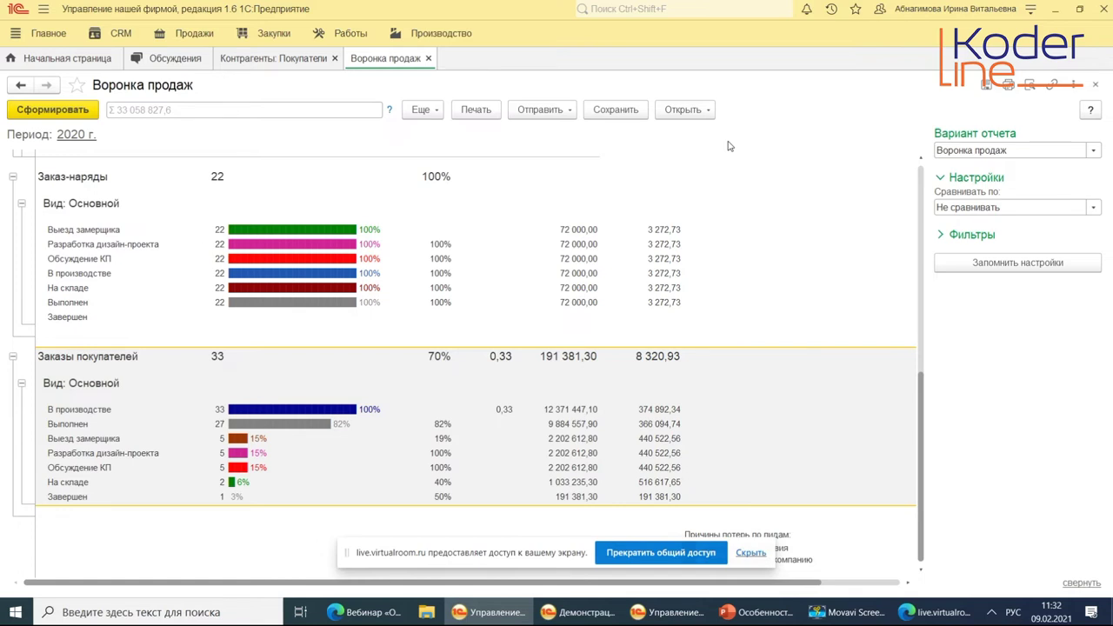
left_click(940, 235)
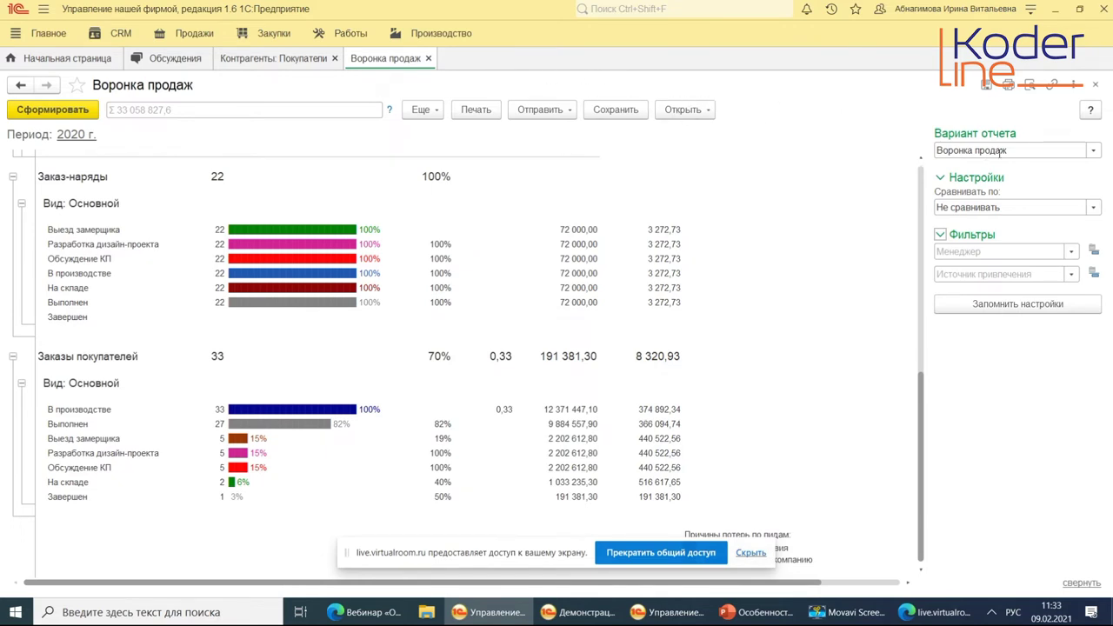
Check the Вариант отчета list, keep Воронка продаж, and close the report with Ctrl+F4.
left_click(1000, 151)
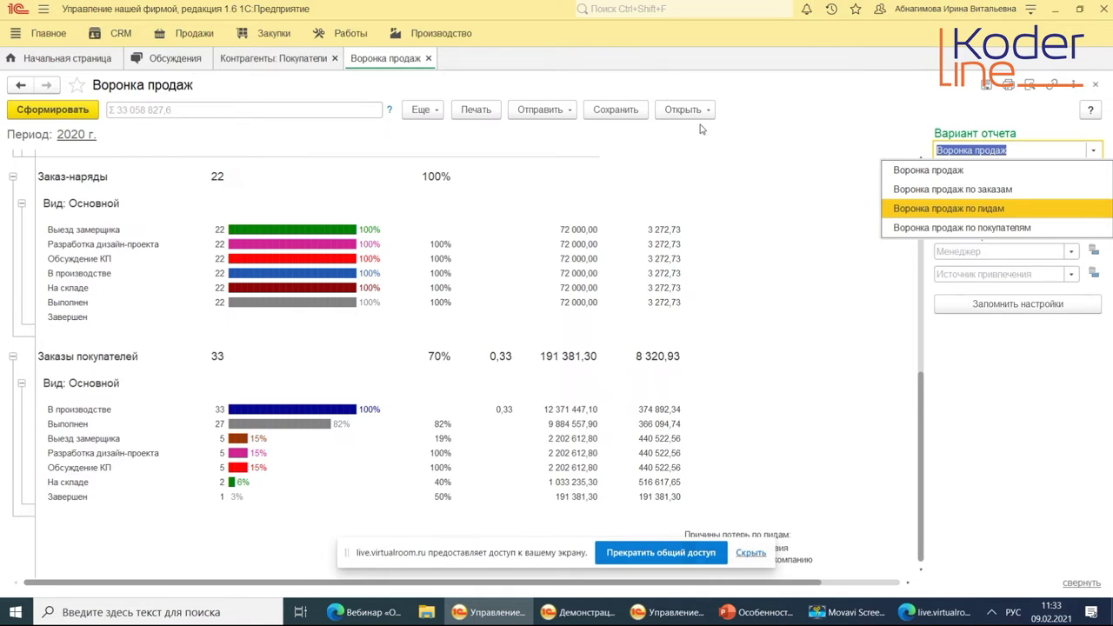
left_click(790, 126)
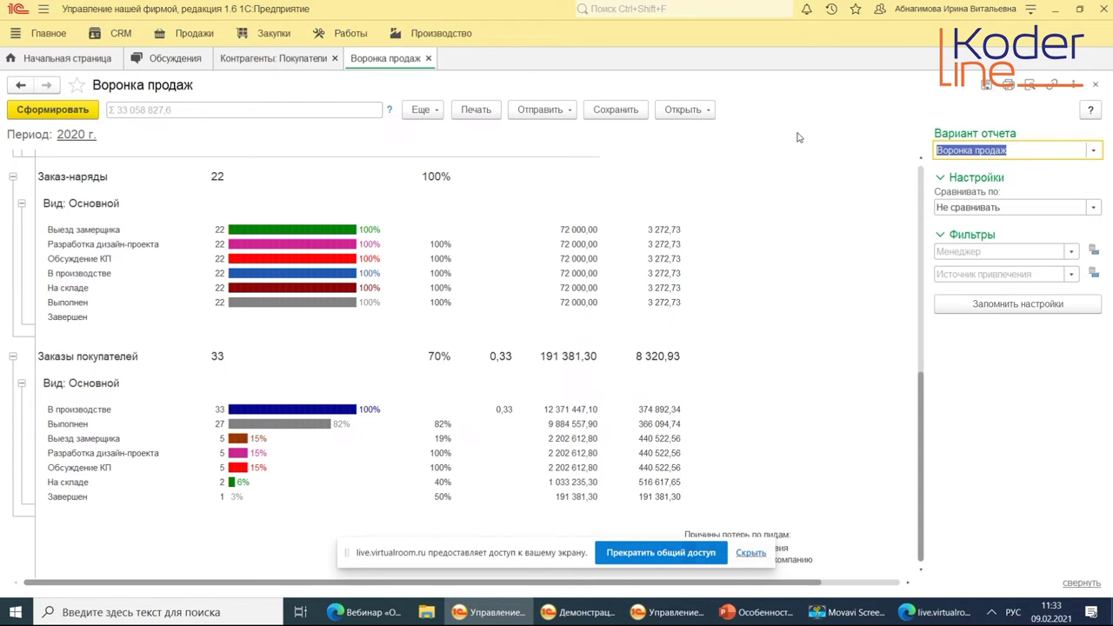
key("ctrl+F4")
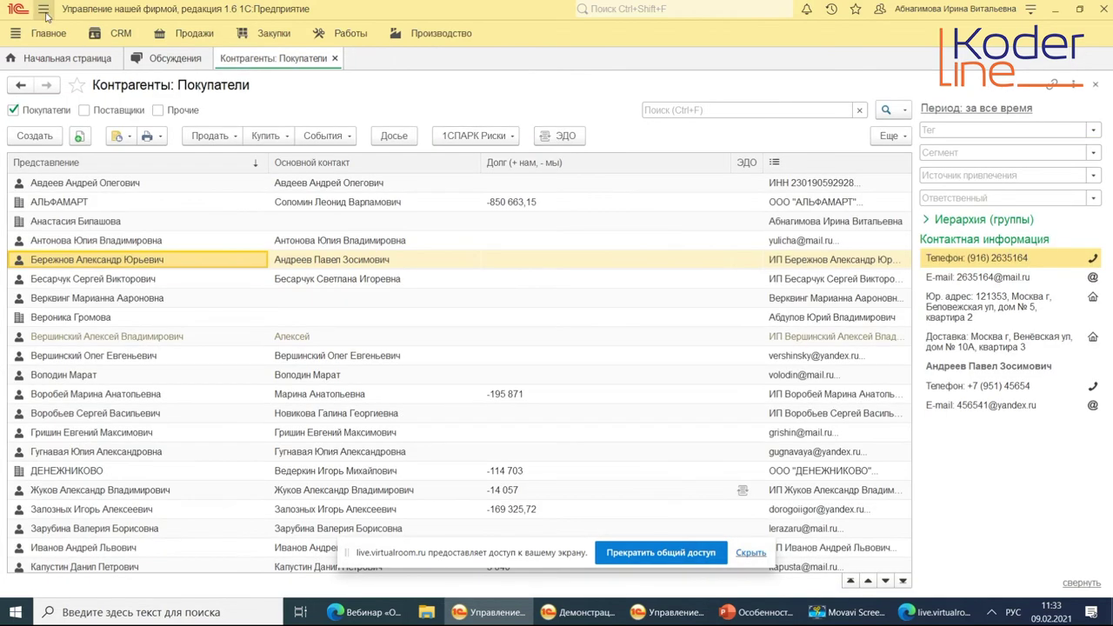
Open the CRM Отчеты page and scroll through the CRM report previews.
left_click(121, 35)
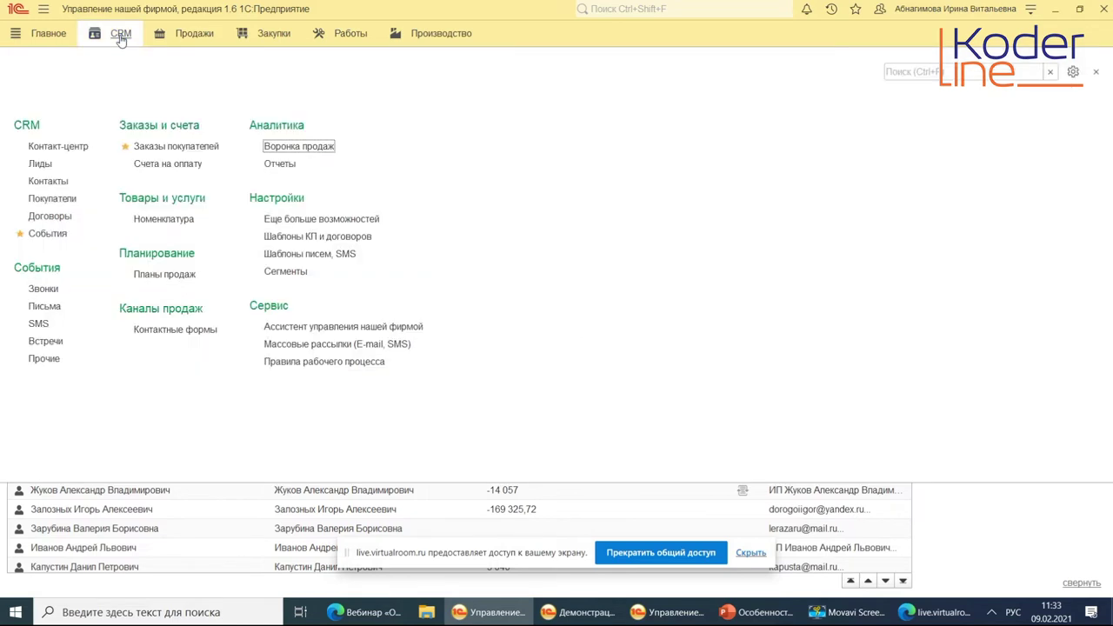
left_click(283, 166)
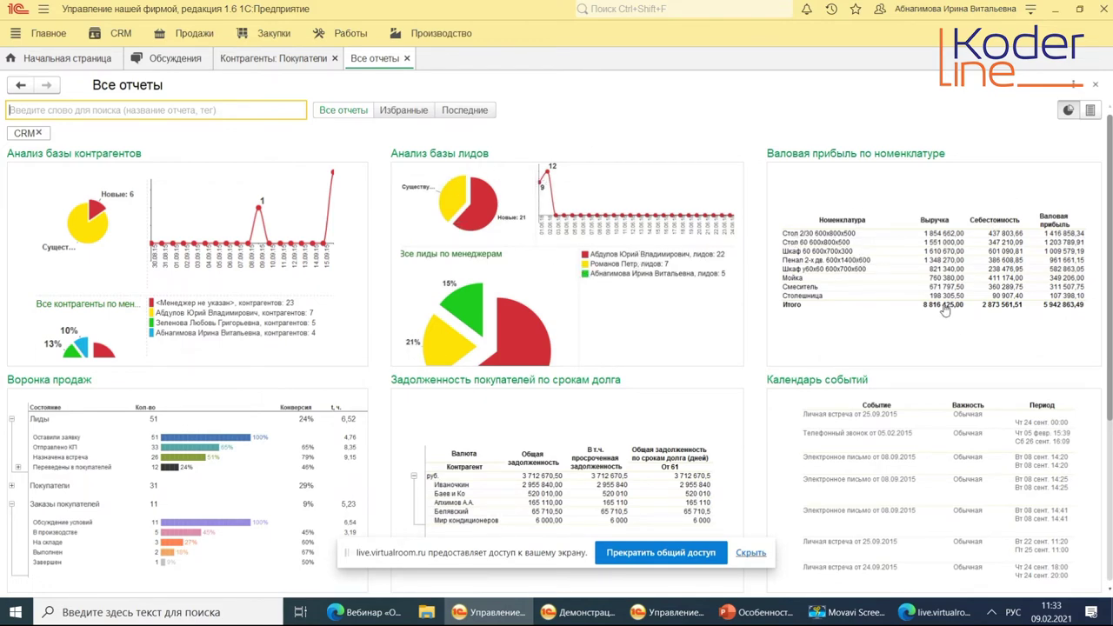
scroll(952, 348, "down", 5)
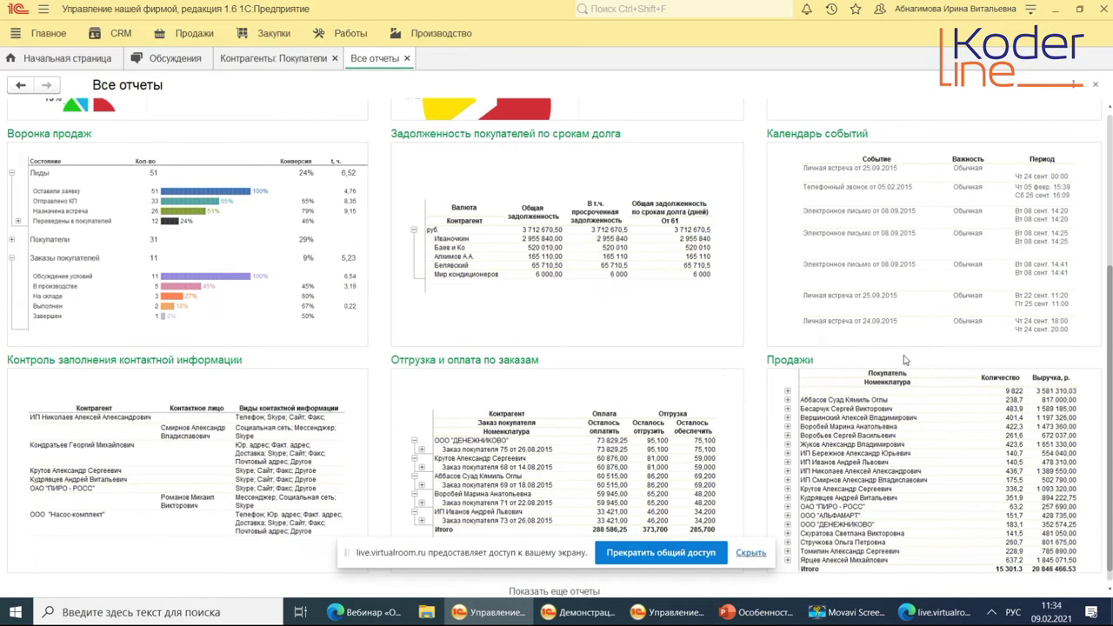
Filter Анализ базы лидов to result Некачественный лид and regenerate its charts.
scroll(905, 359, "down", 1)
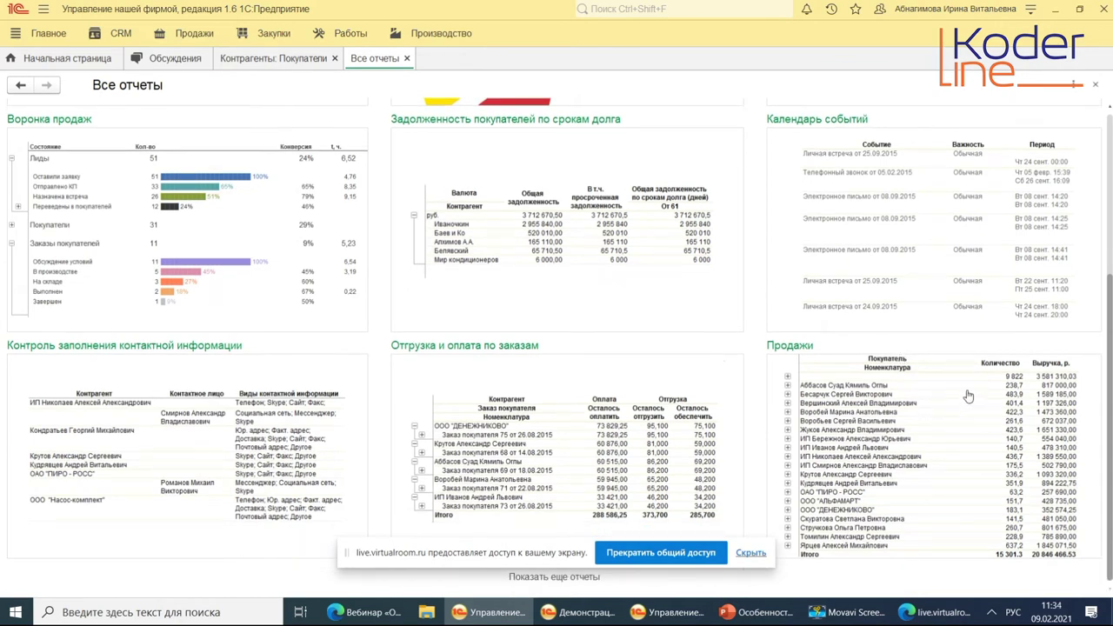
scroll(957, 382, "up", 5)
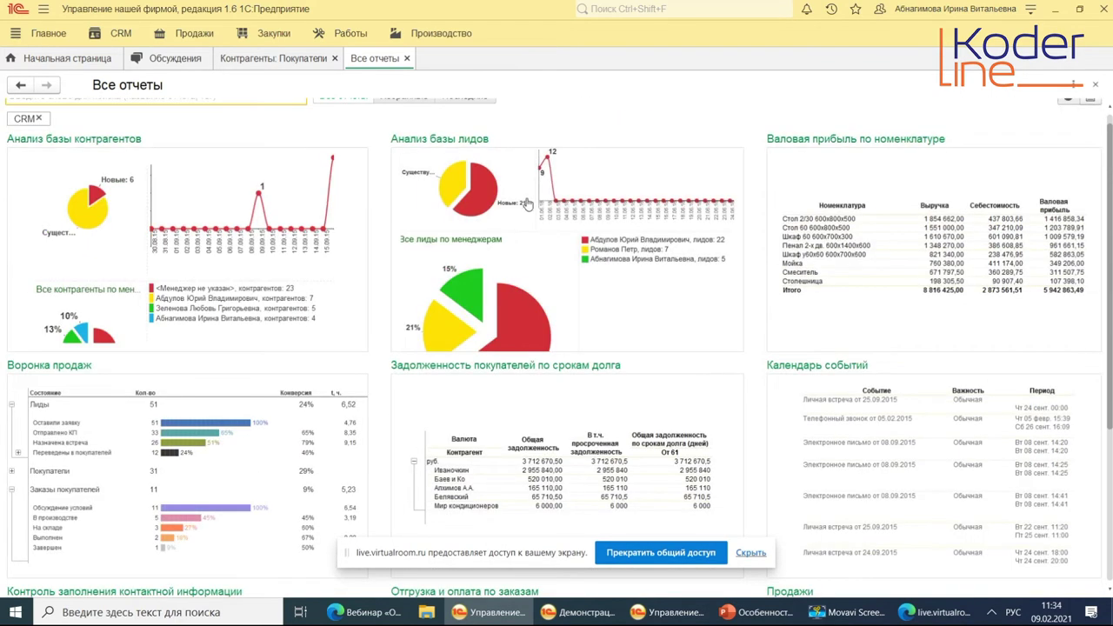
left_click(528, 205)
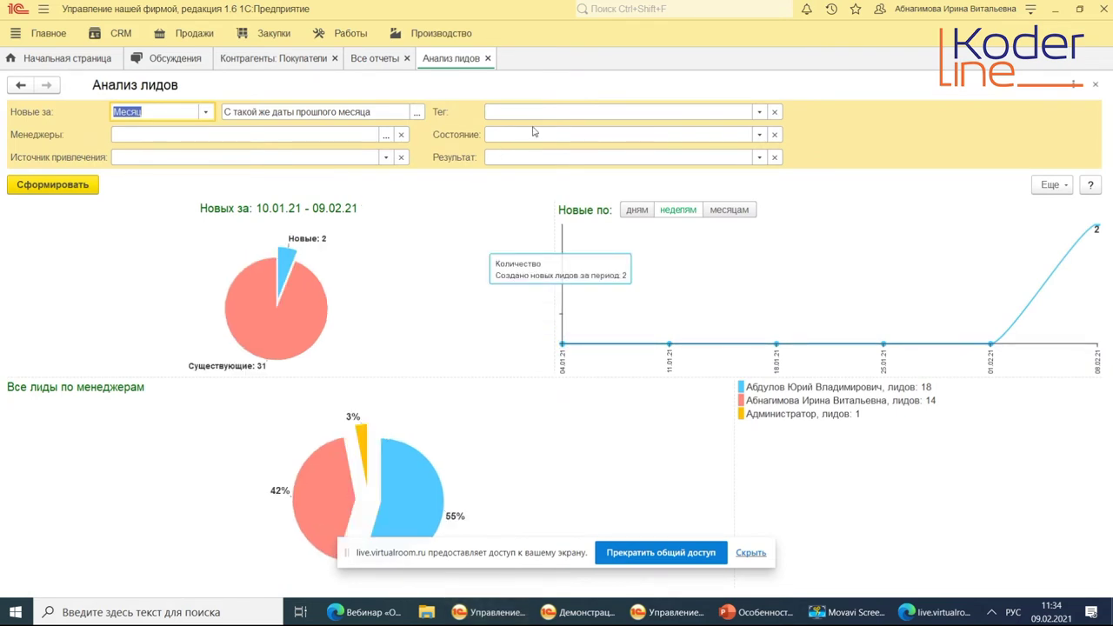
left_click(759, 157)
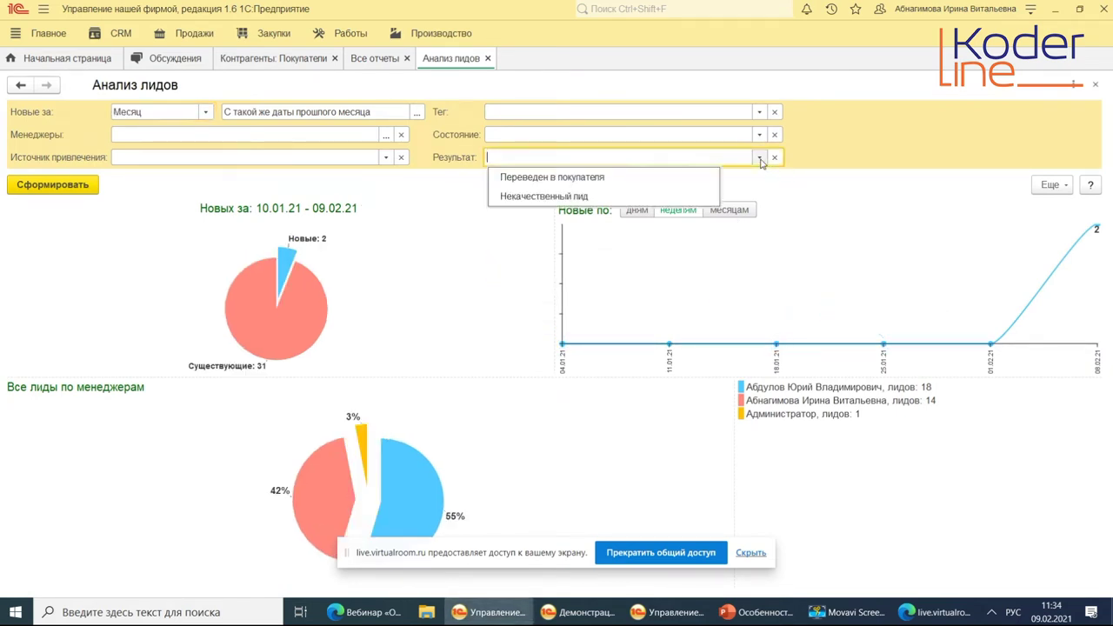
left_click(587, 197)
left_click(62, 187)
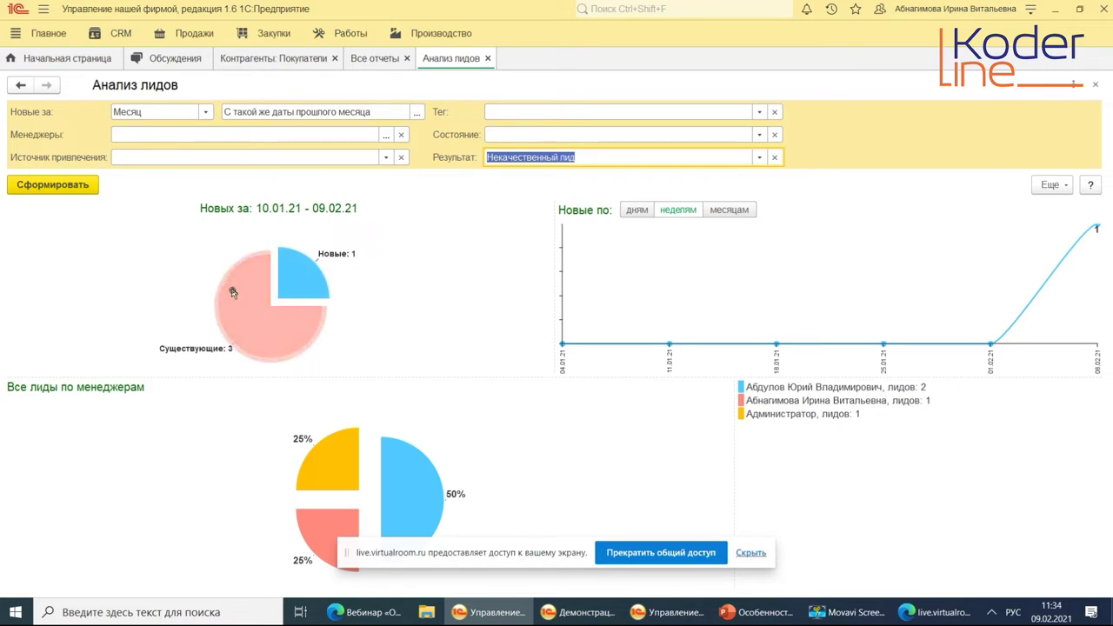
Drill into the new leads, open the lead created 08.02.2021, then close both views.
mouse_move(306, 270)
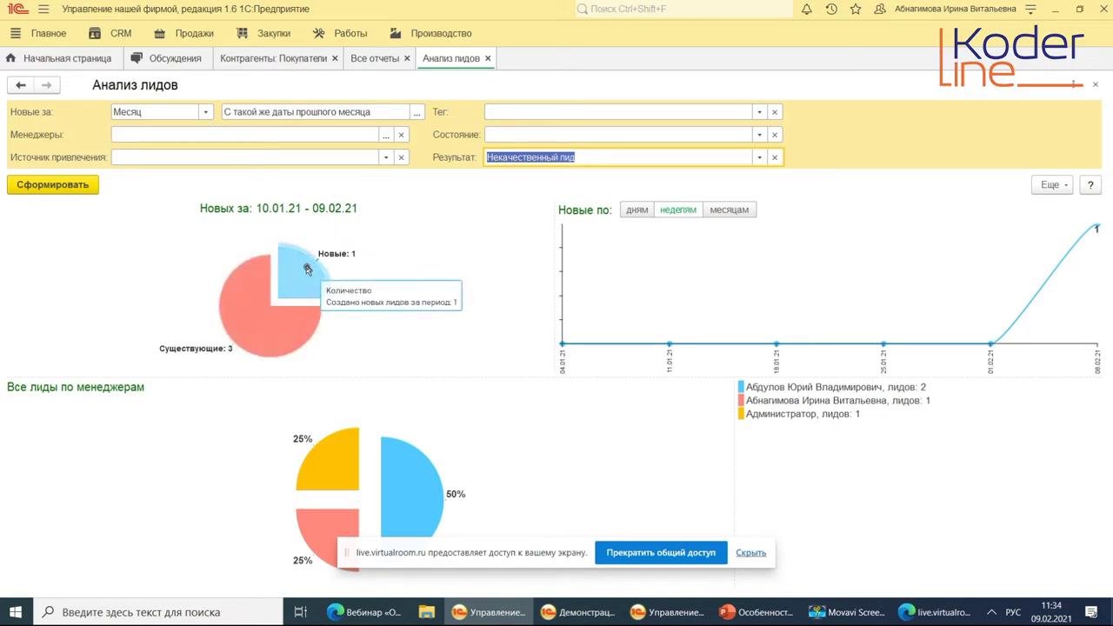
left_click(306, 269)
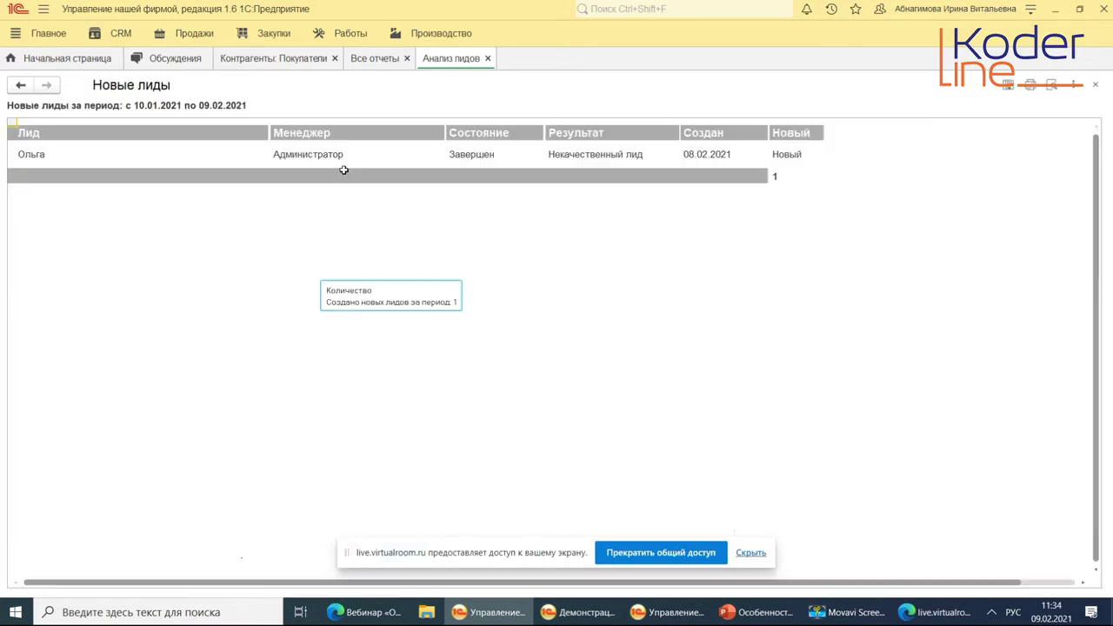
double_click(30, 154)
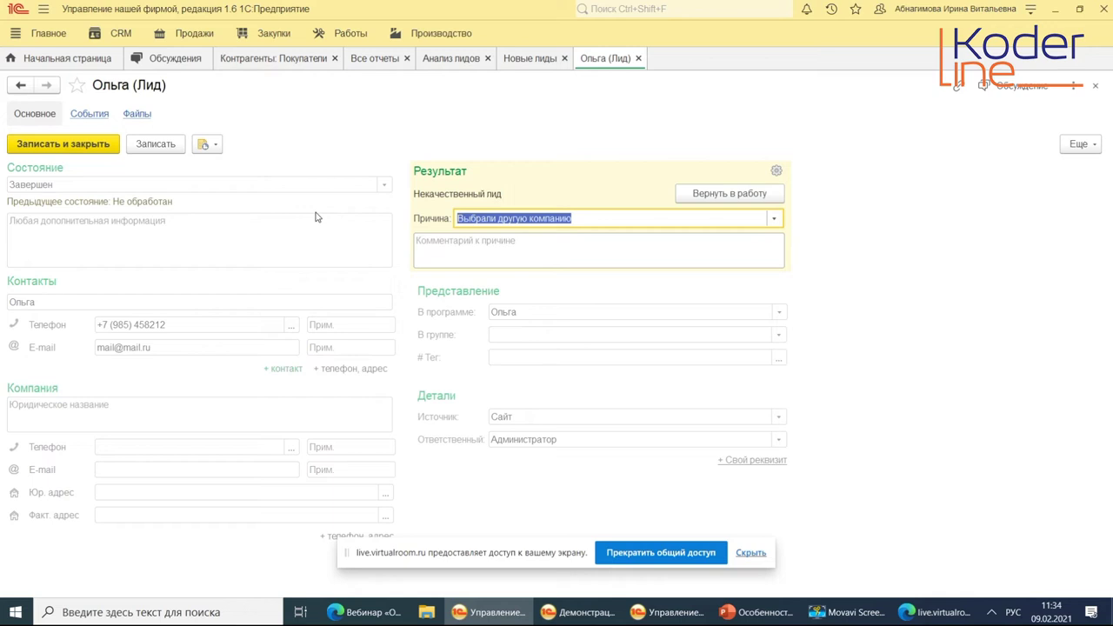
key("Escape")
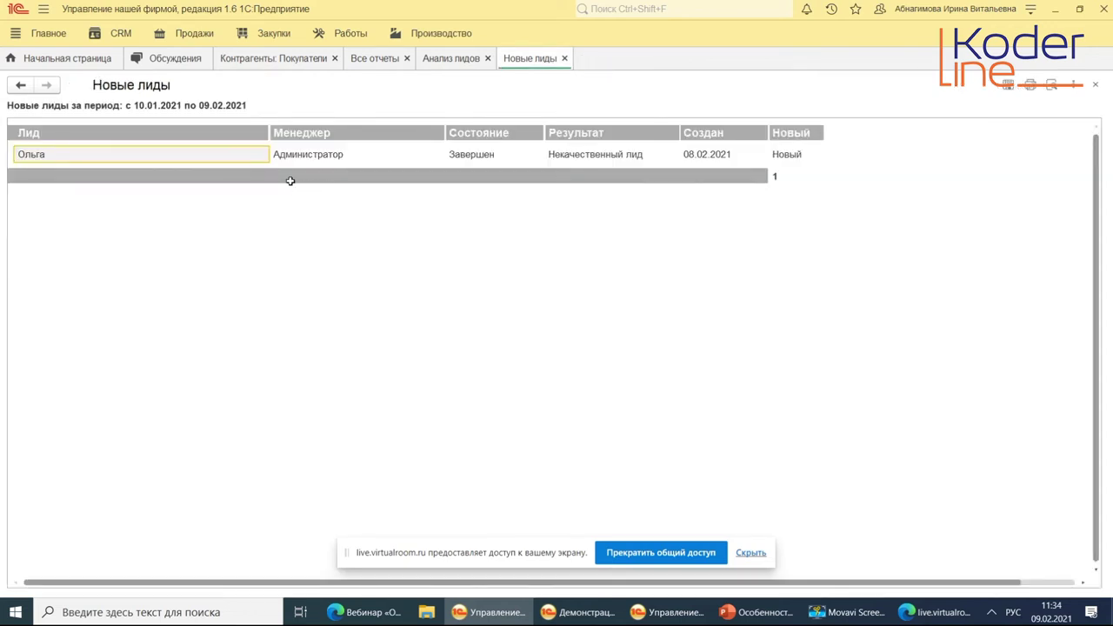
key("Escape")
key("Escape")
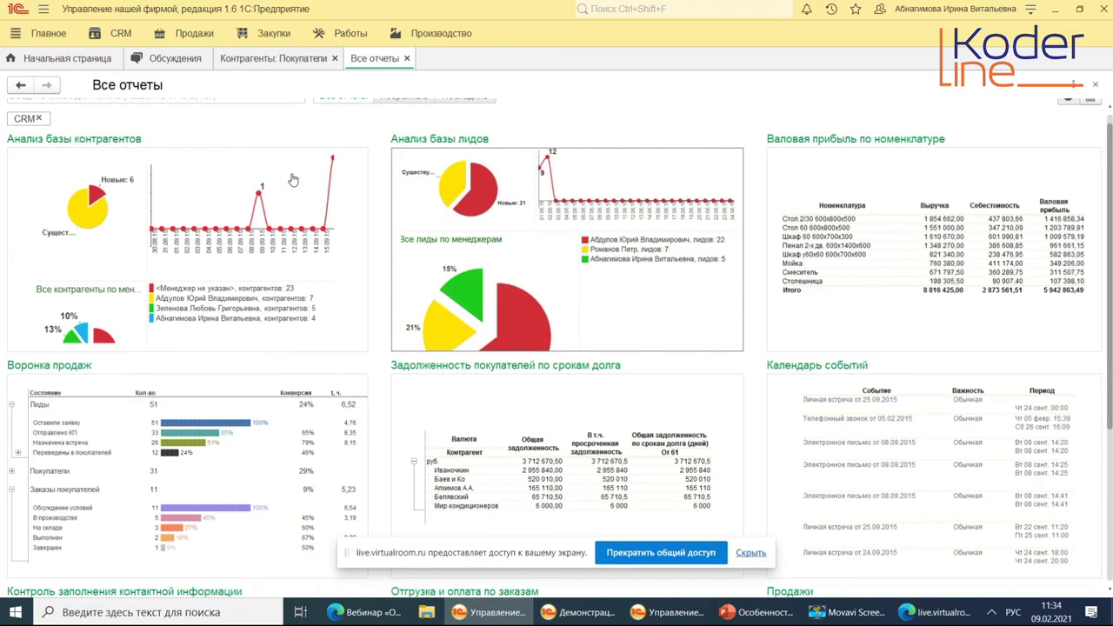
Close the reports and customer tabs and open the CRM Заказы покупателей list.
key("Escape")
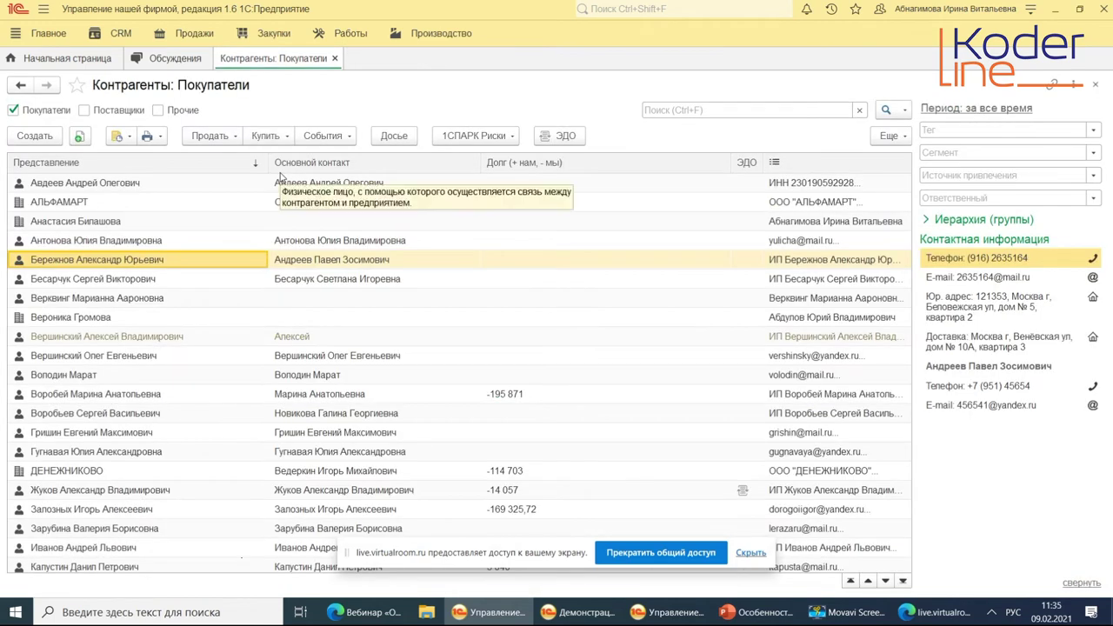
key("Escape")
left_click(121, 34)
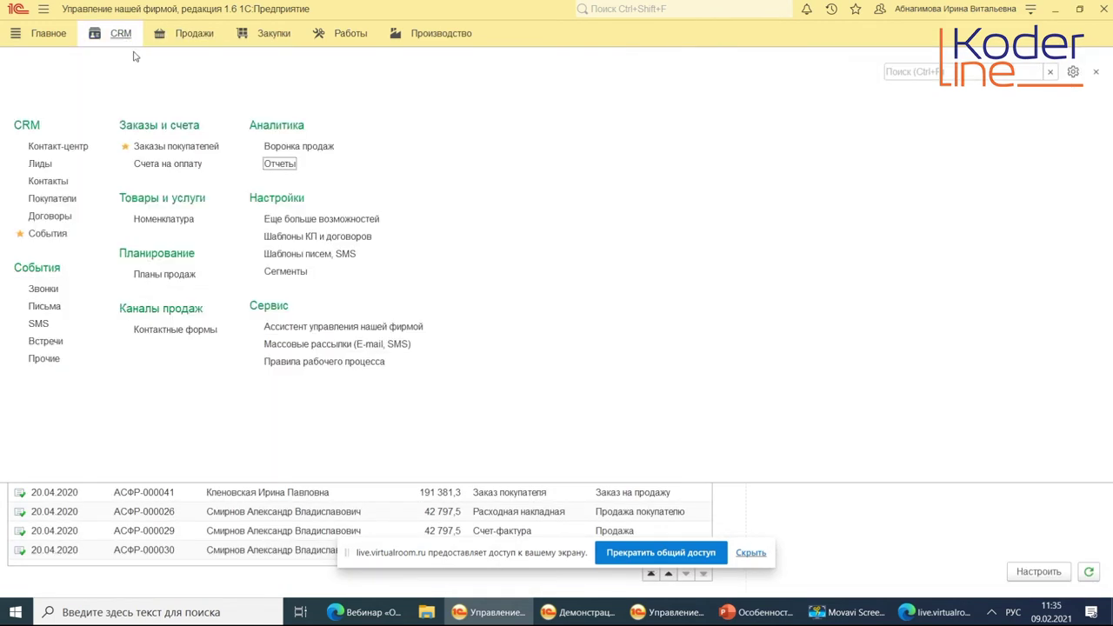
left_click(178, 147)
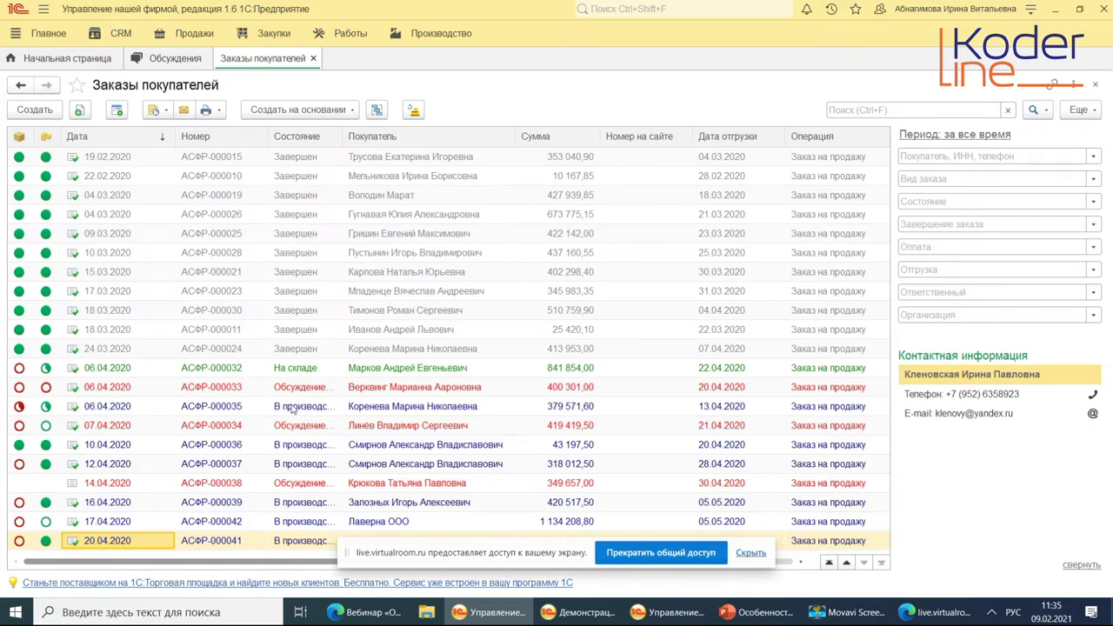
Widen the Состояние column, check order АСФР-000033's state and buyer, and open АСФР-000032.
left_click_drag(342, 136, 383, 137)
left_click(321, 389)
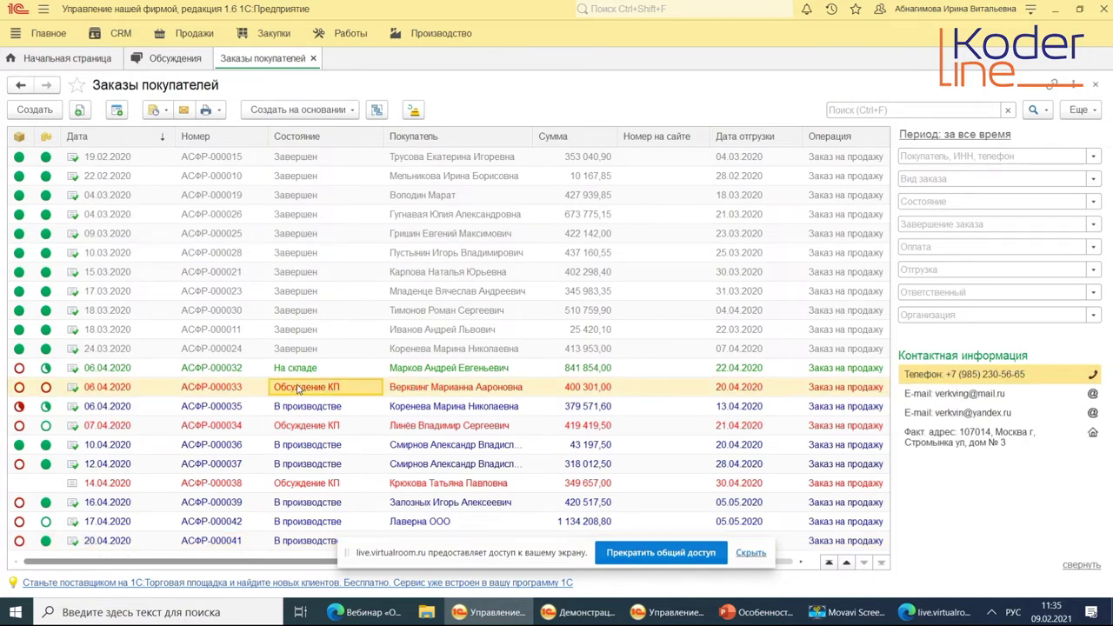
left_click(489, 389)
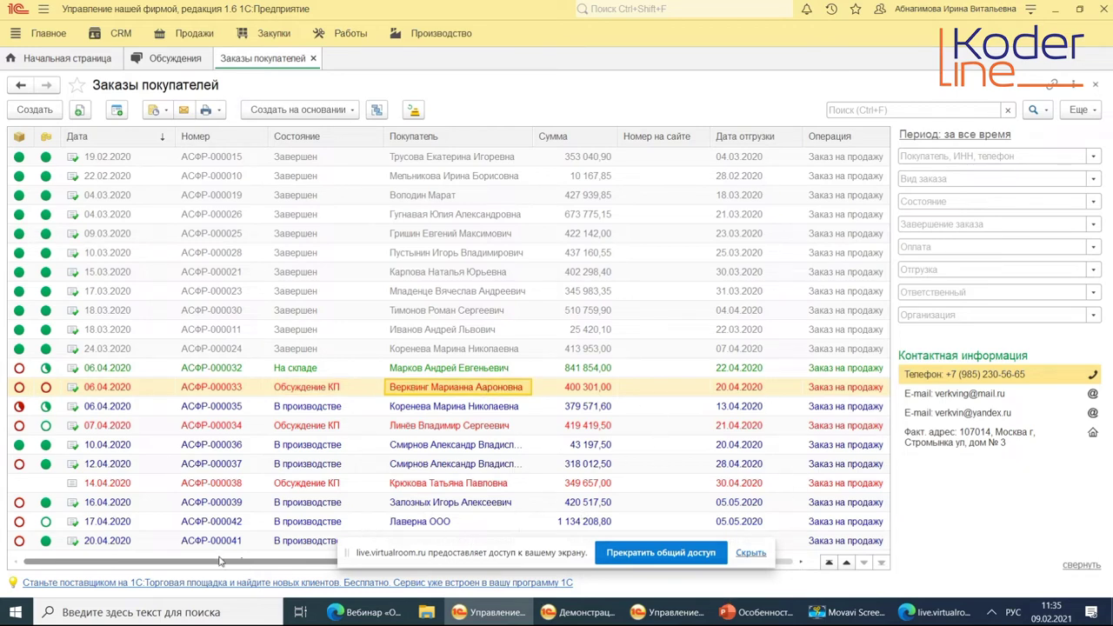
left_click_drag(222, 561, 265, 567)
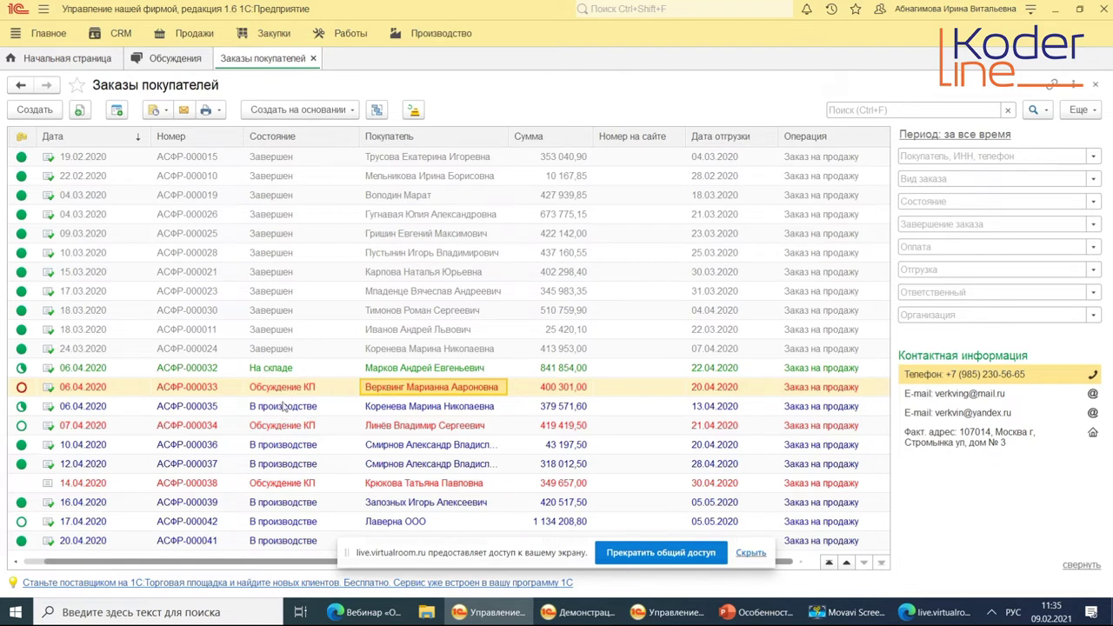
double_click(270, 372)
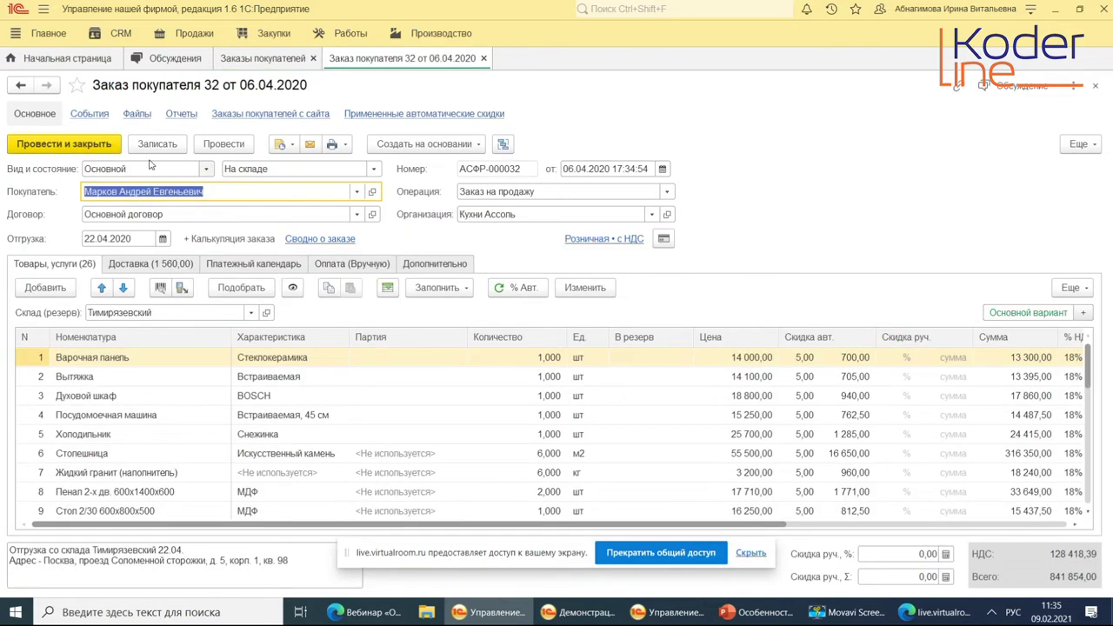
Open order 32's Вид и состояние choices and show the full list of order kinds.
left_click(208, 171)
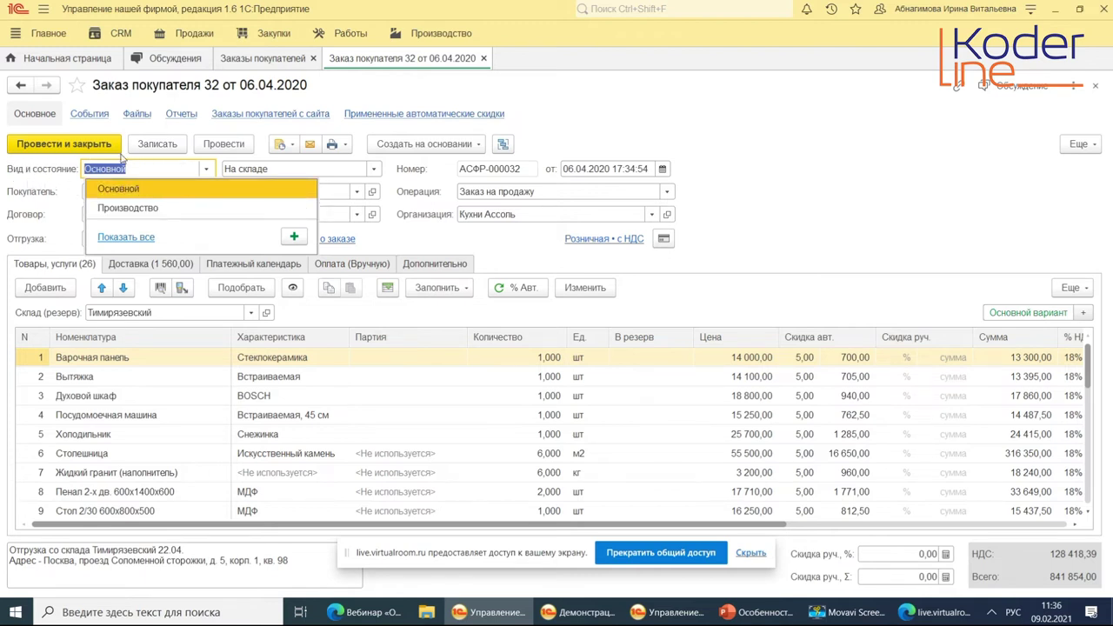
left_click(126, 237)
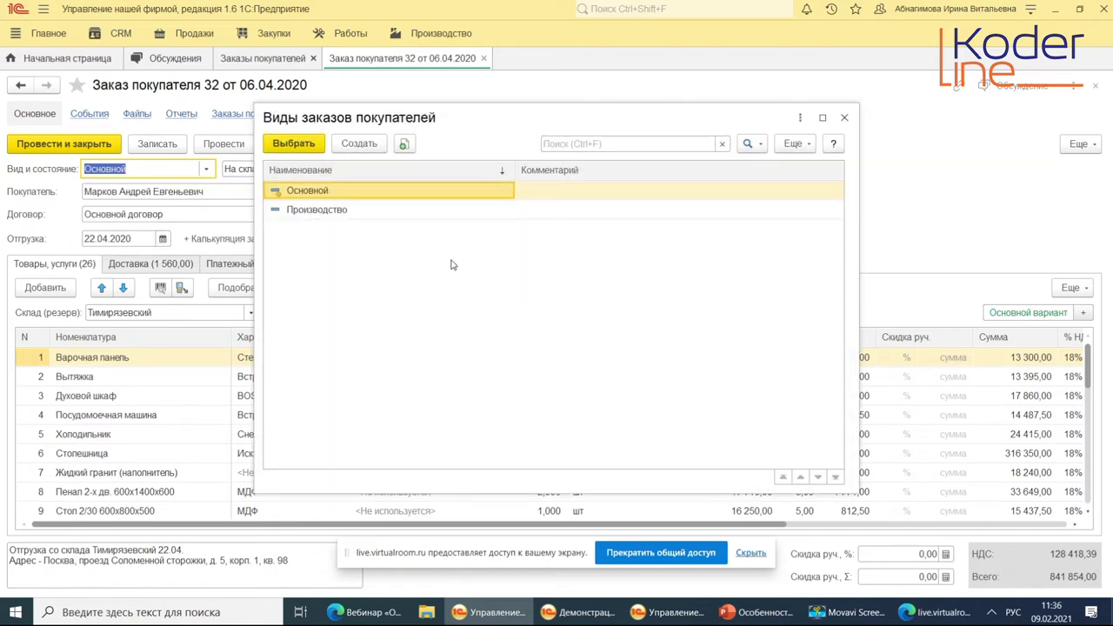
Review the Основной order kind's states, Выполнен through Завершен, and its fixed delivery states.
right_click(383, 199)
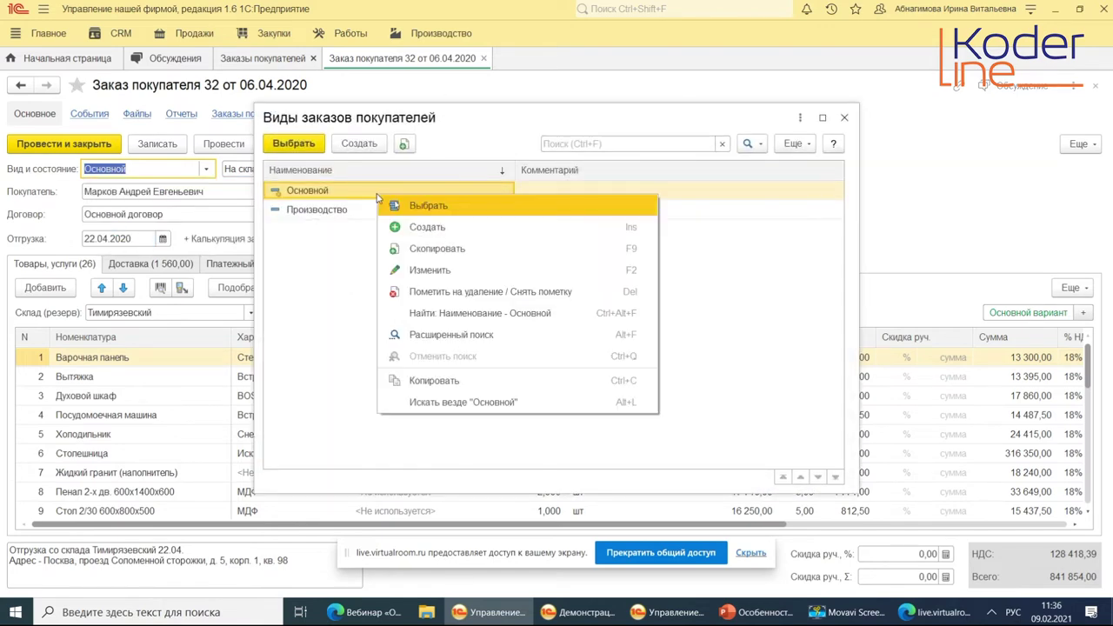
left_click(423, 271)
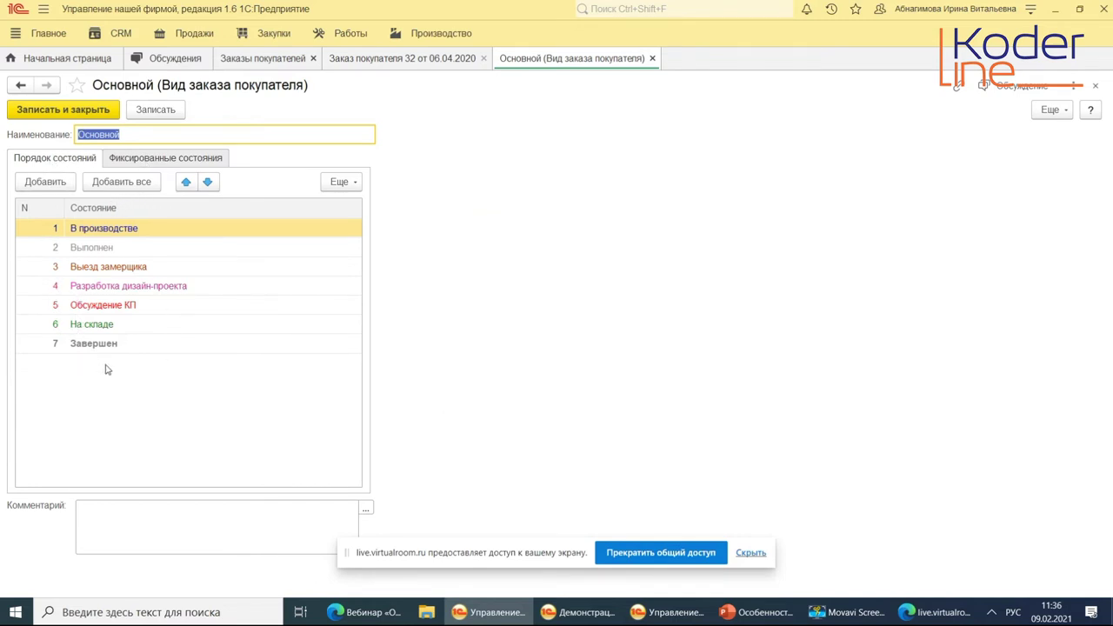
left_click(102, 233)
left_click(103, 250)
left_click(105, 271)
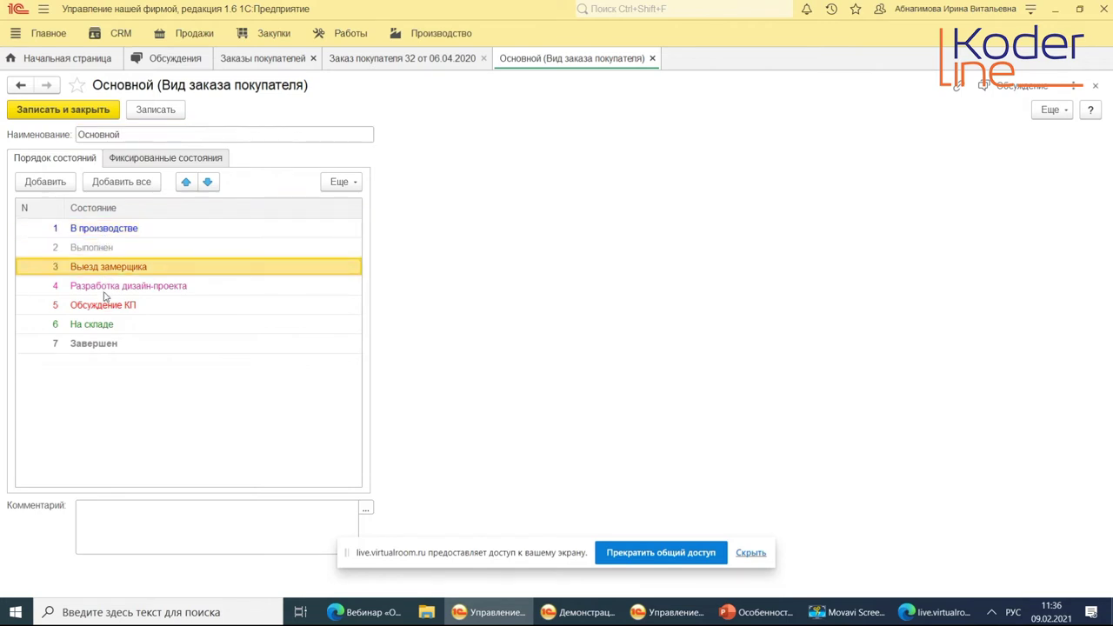
left_click(106, 288)
left_click(102, 306)
left_click(103, 326)
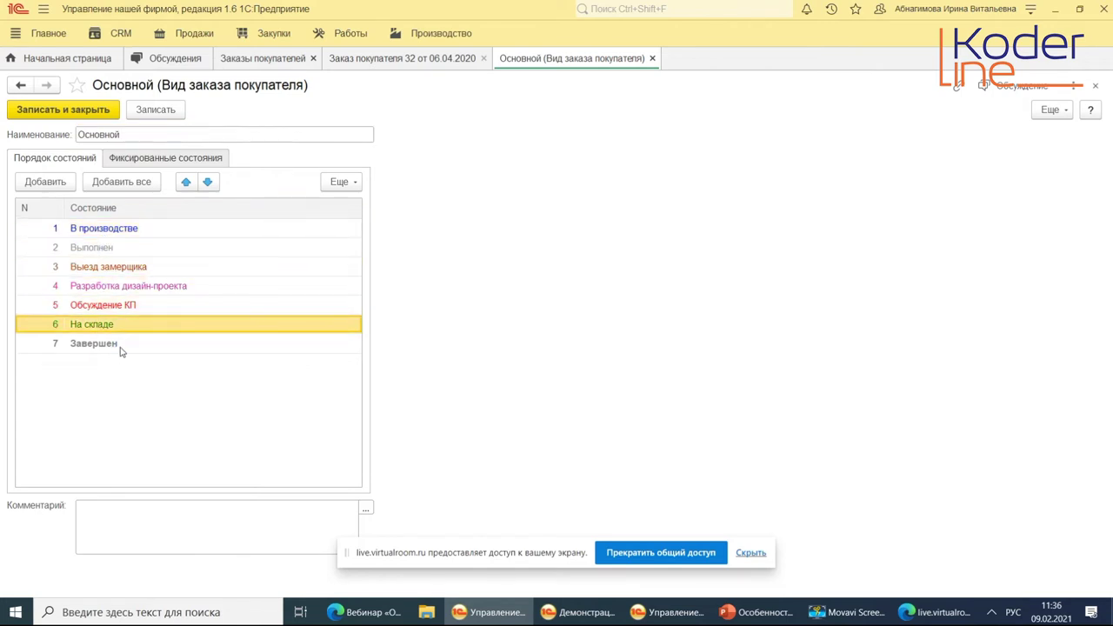
left_click(121, 348)
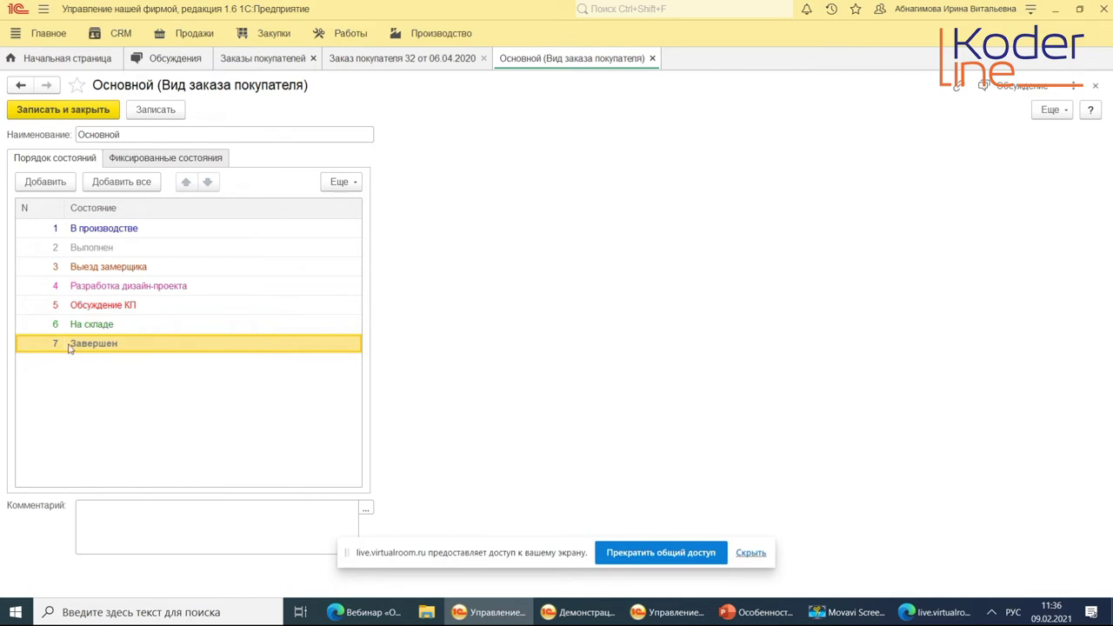
left_click(139, 165)
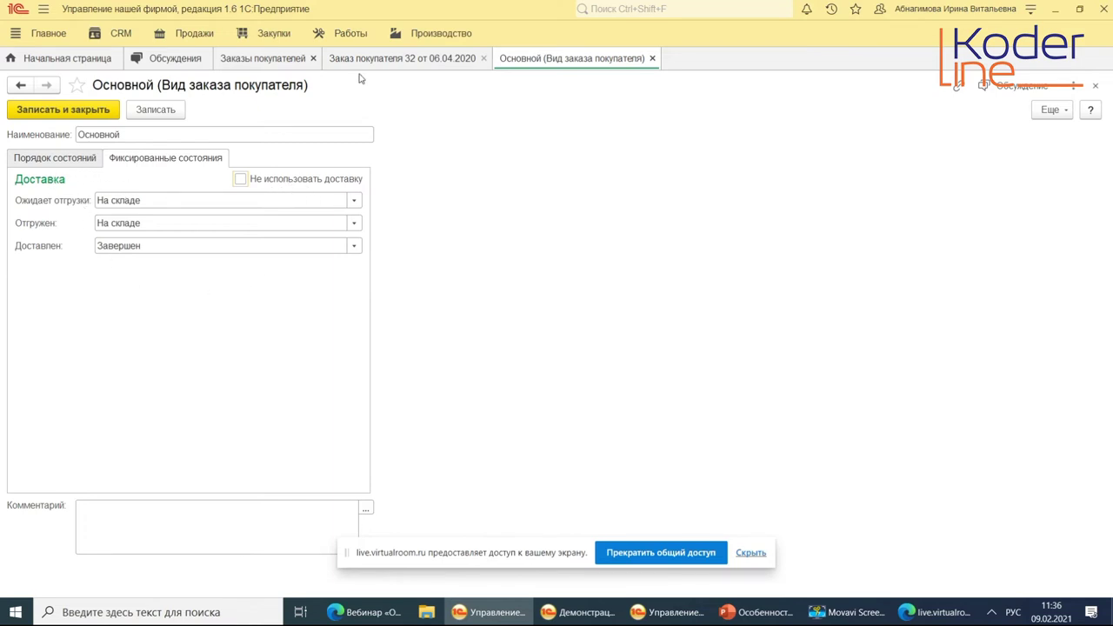
left_click(61, 160)
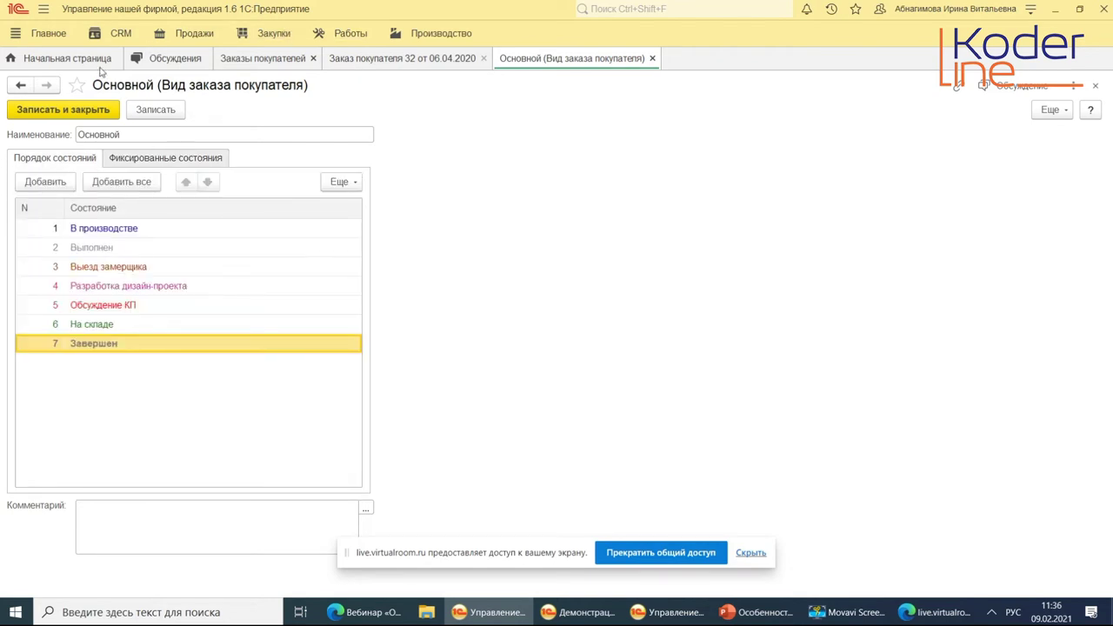
key("Escape")
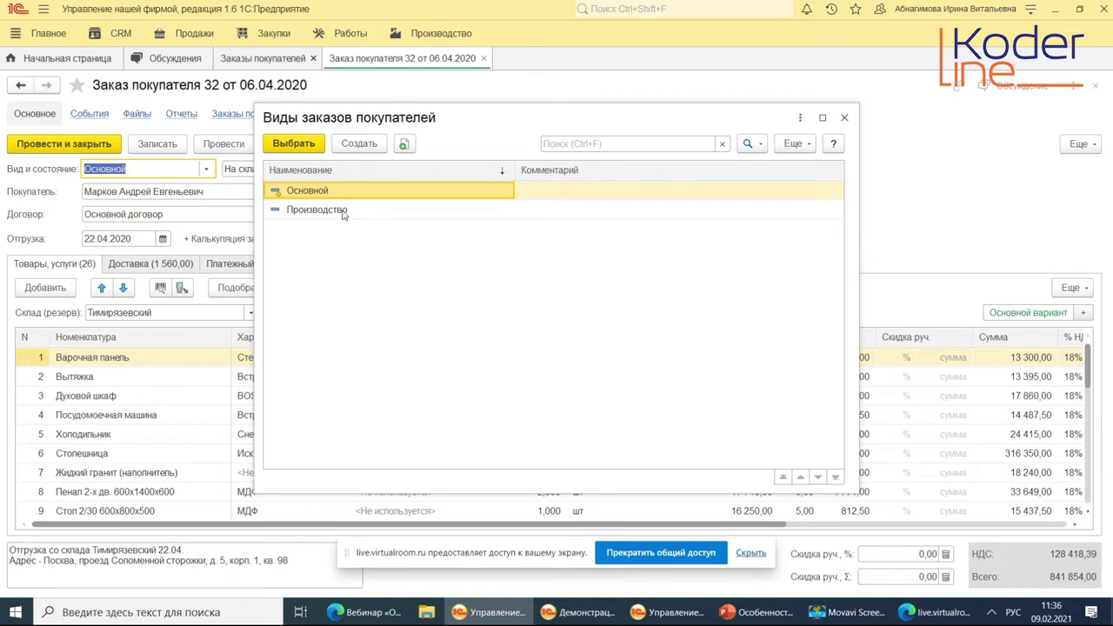
View and close the Производство order kind, close the kinds list, and list order 32's states.
left_click(346, 213)
right_click(345, 213)
left_click(393, 287)
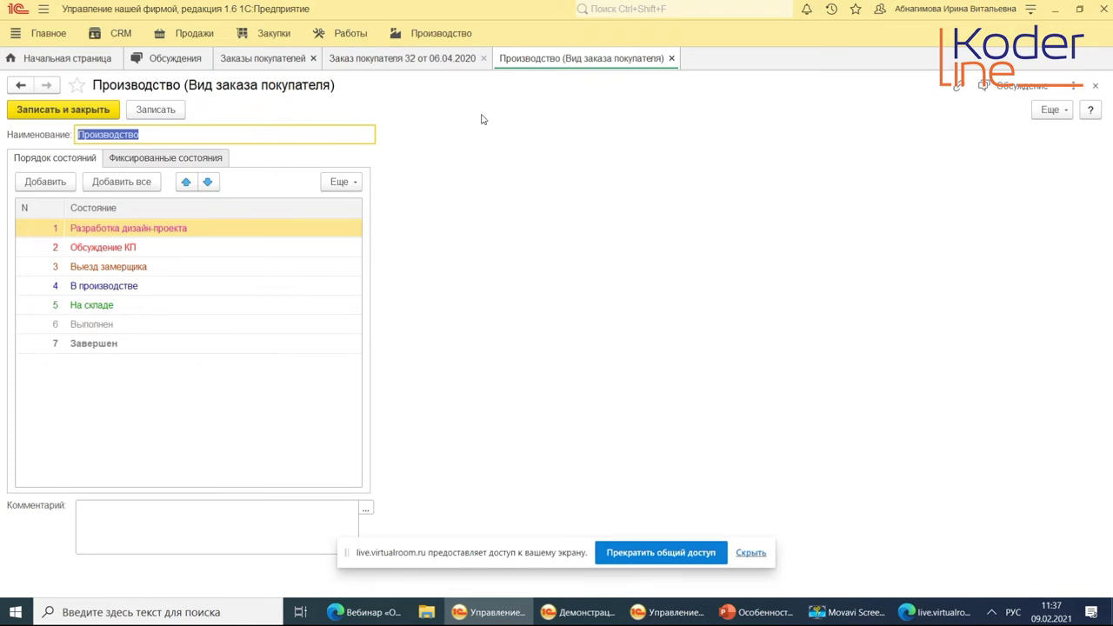
key("Escape")
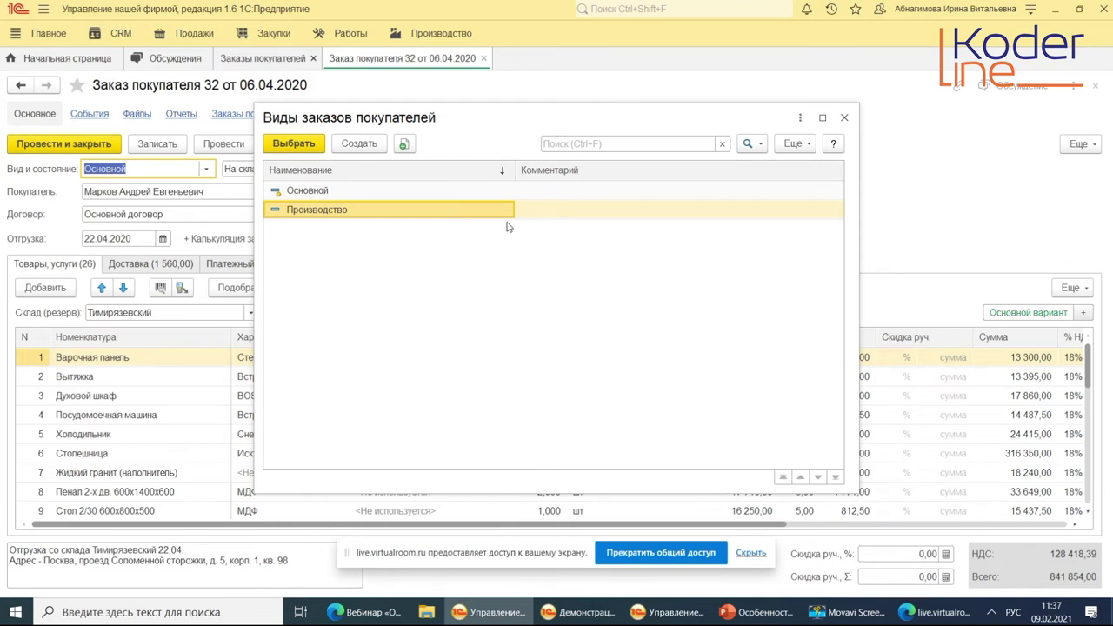
key("Escape")
left_click(373, 168)
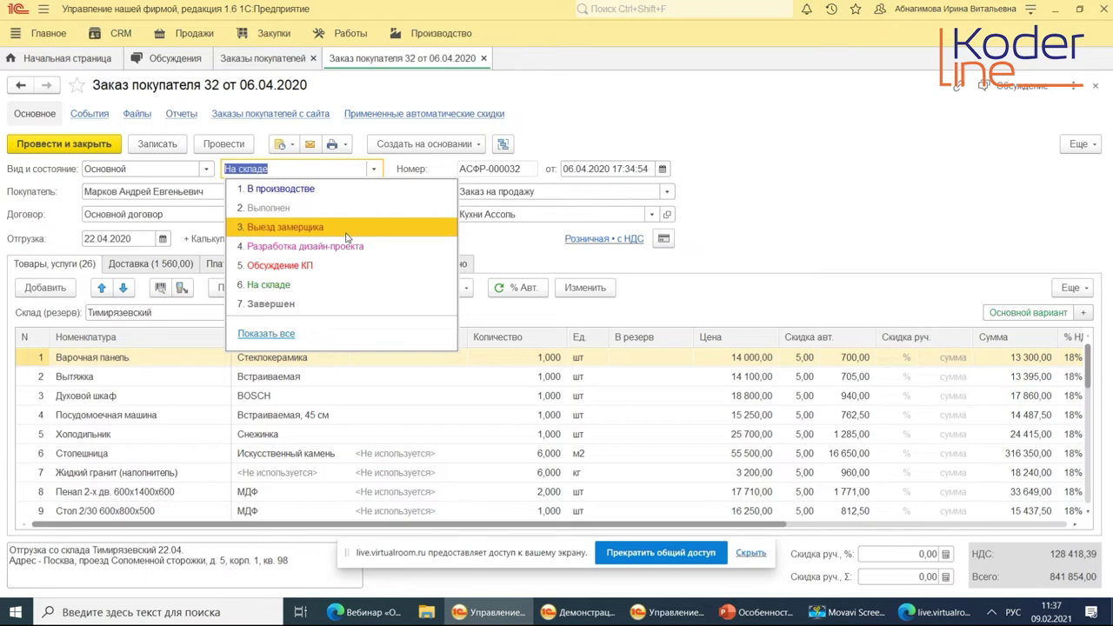
Show all Основной states keeping На складе, and check the Операция options without changing them.
left_click(274, 334)
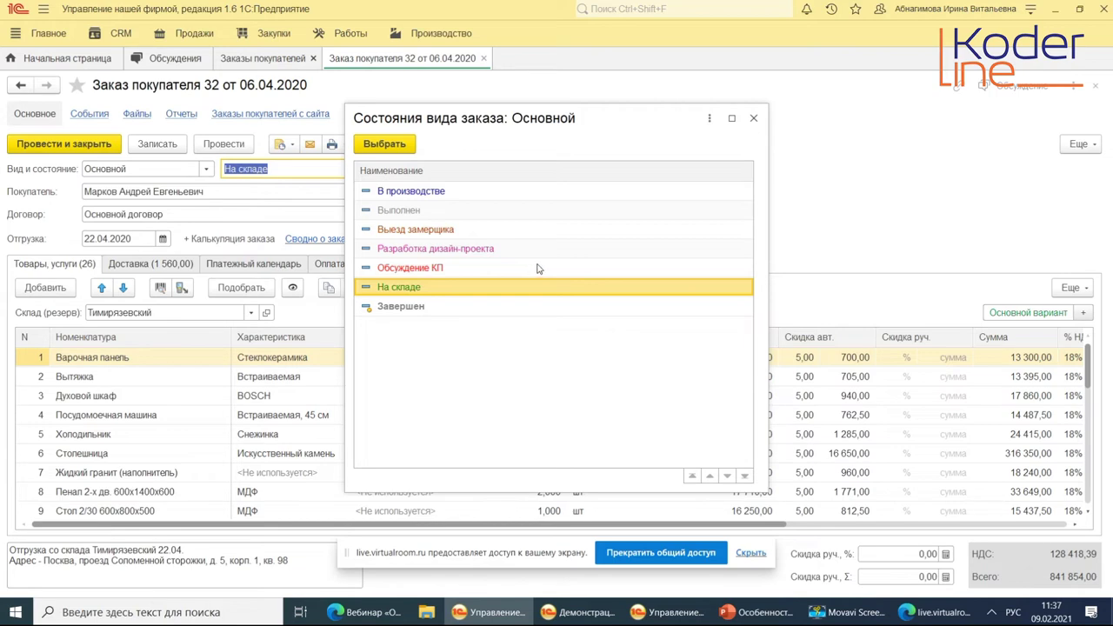
key("Escape")
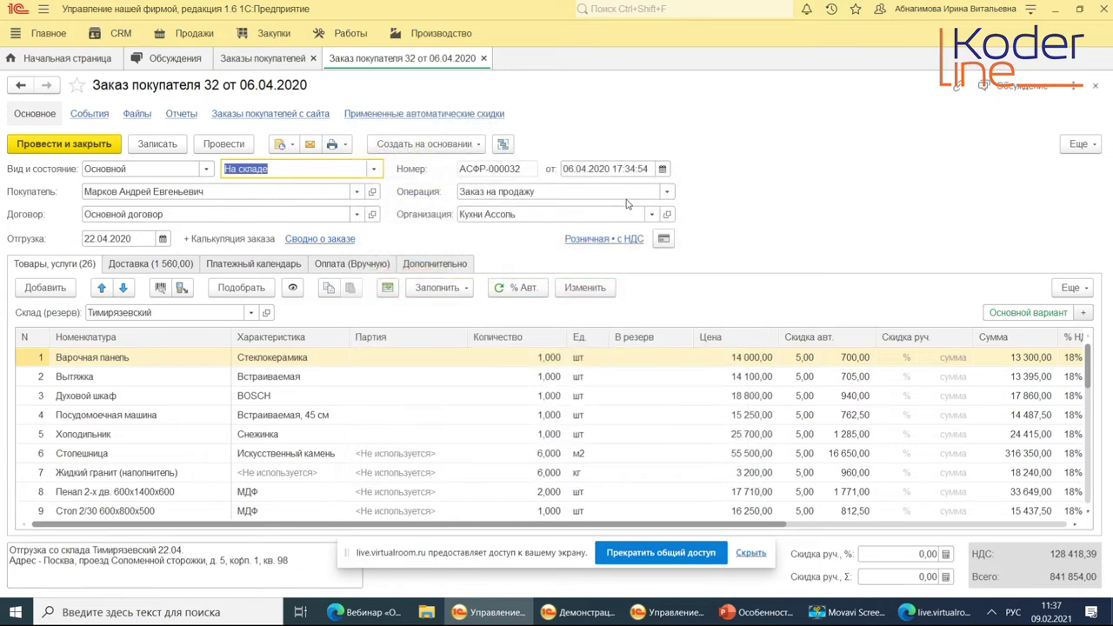
left_click(520, 193)
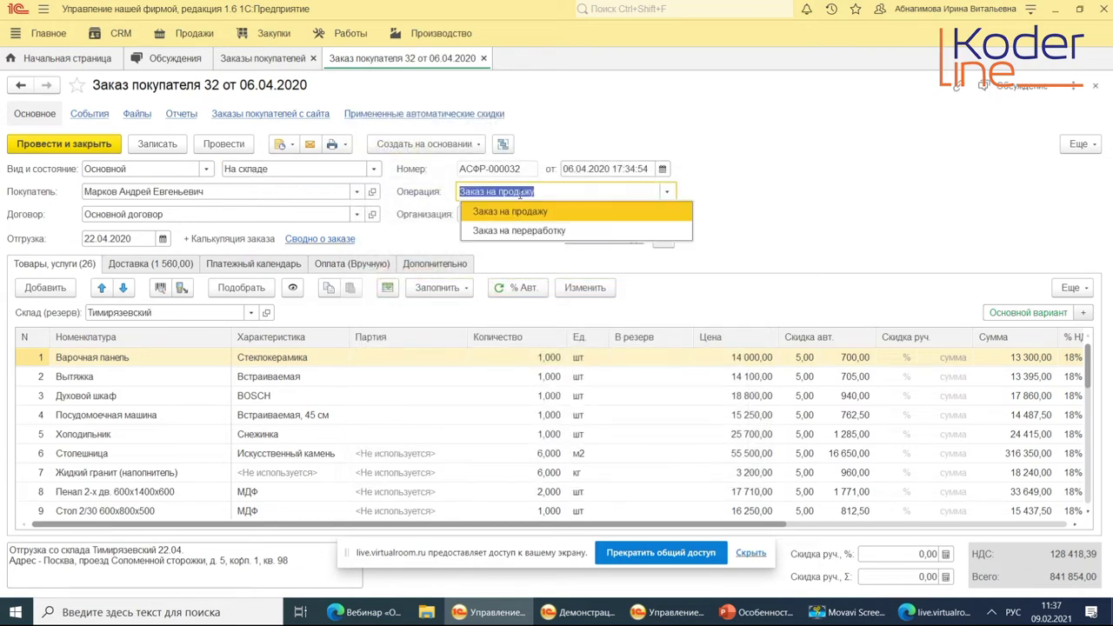
key("Escape")
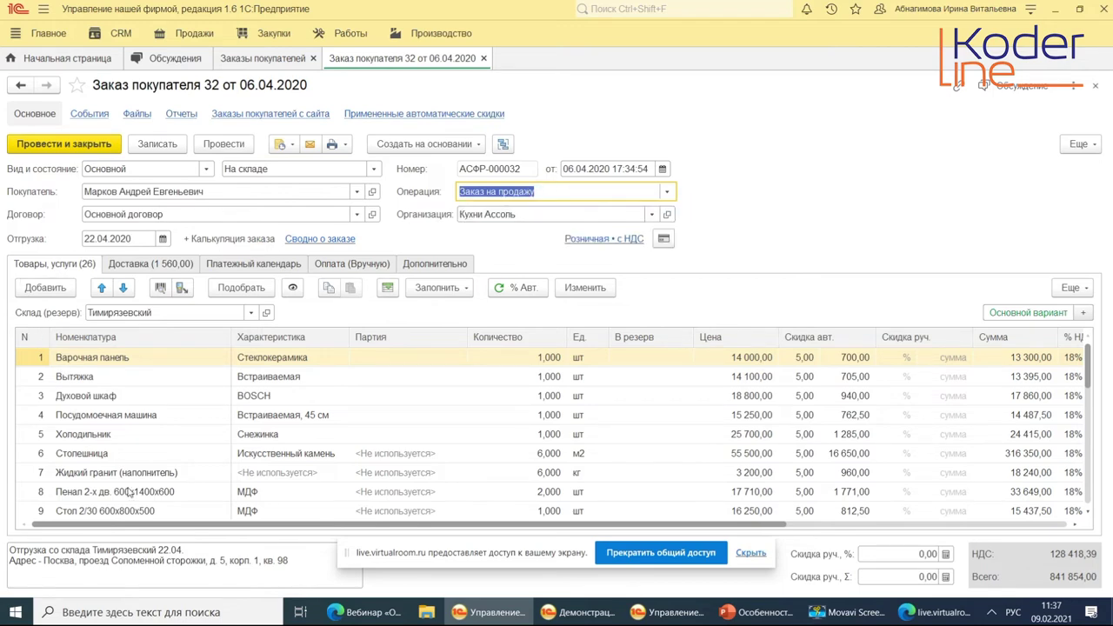
Browse order 32's delivery, payment schedule, payments and additional tabs, then close the order.
left_click(172, 263)
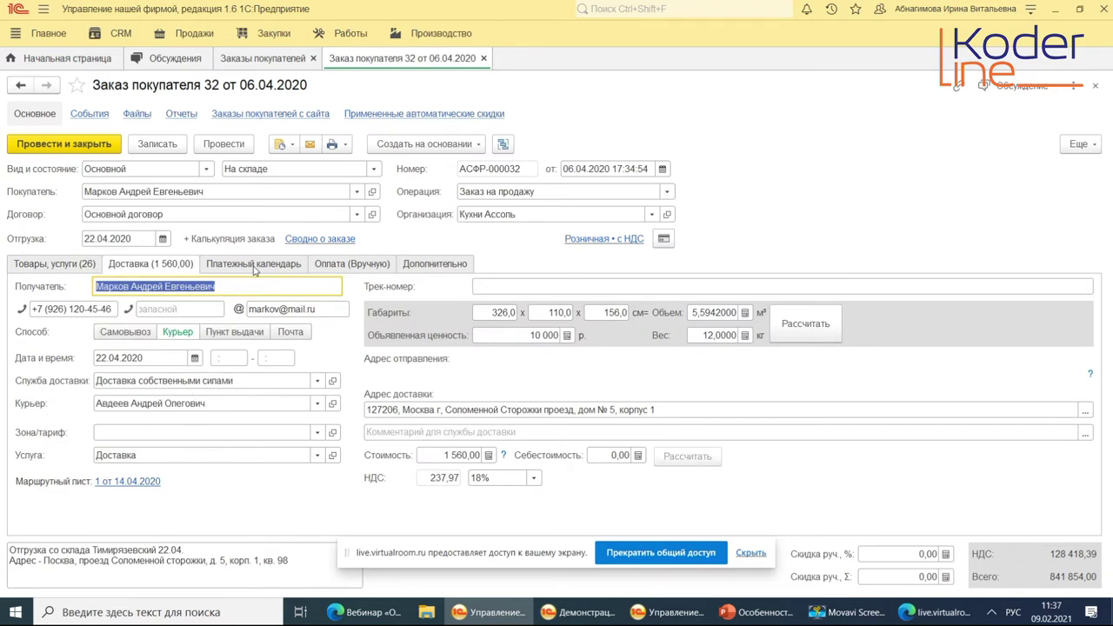
left_click(256, 270)
left_click(339, 271)
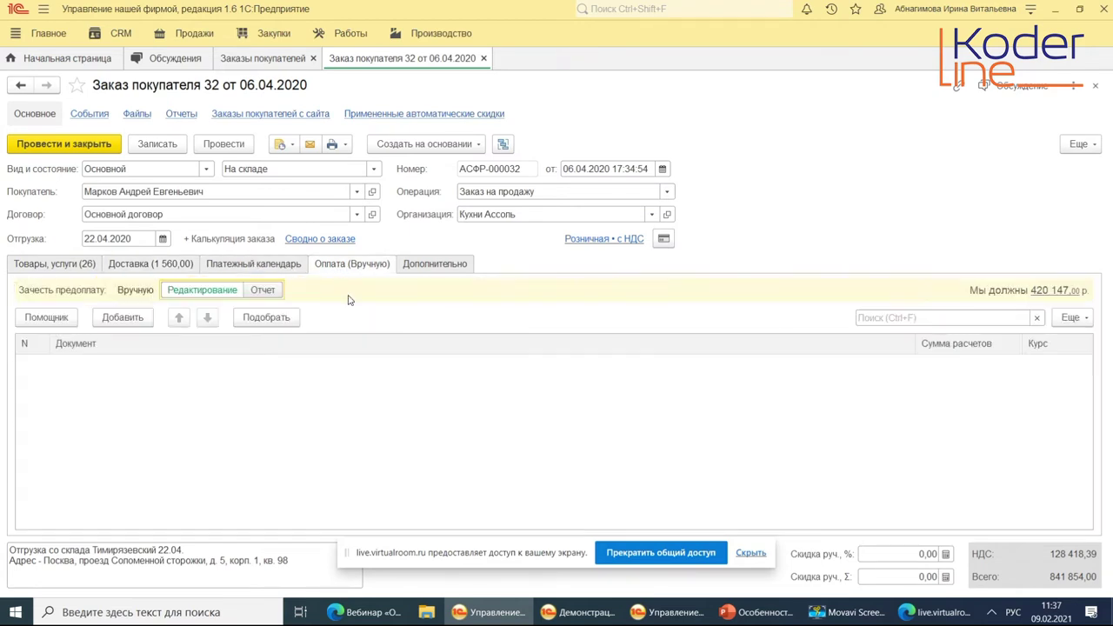
left_click(417, 267)
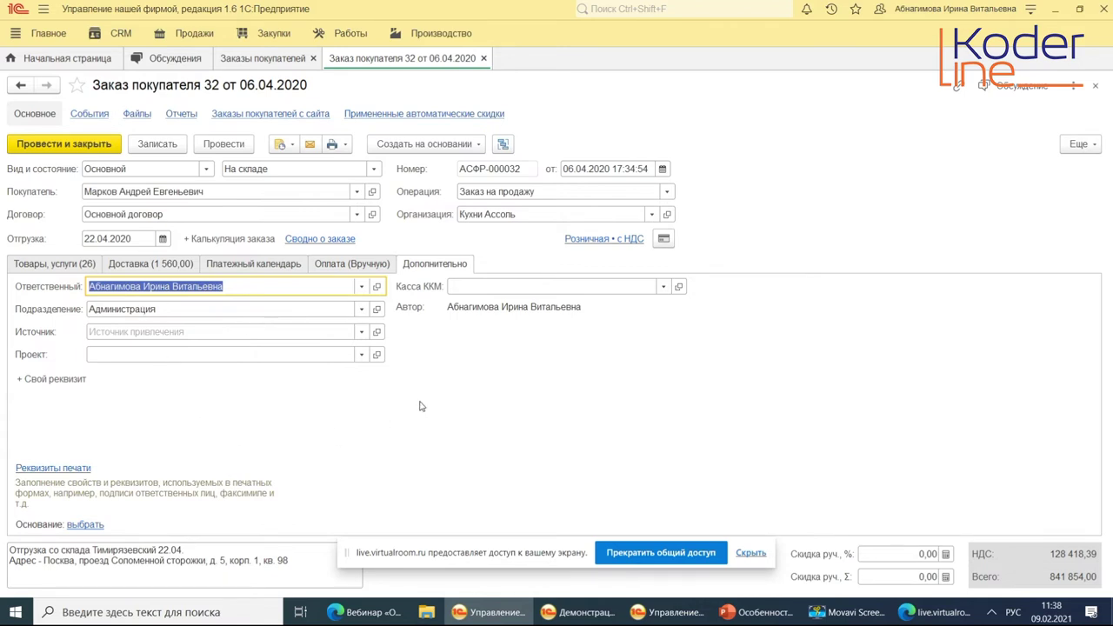
key("Escape")
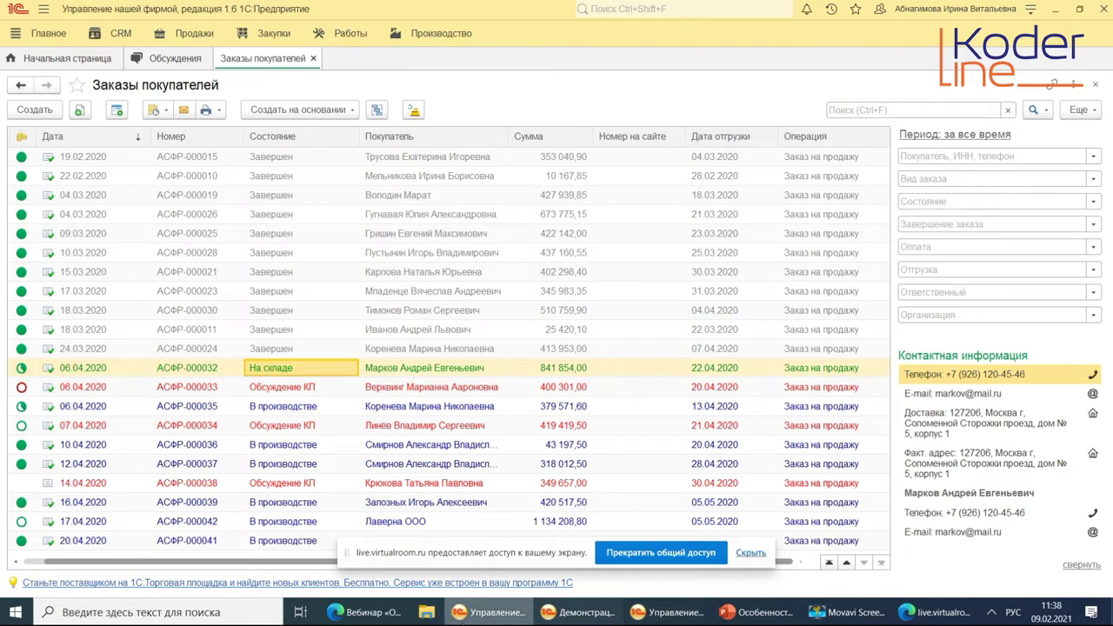
Show CRM presentation slide 4, «CRM в 1С:УТ и 1С:ERP», then resume sharing the entire screen.
left_click(382, 616)
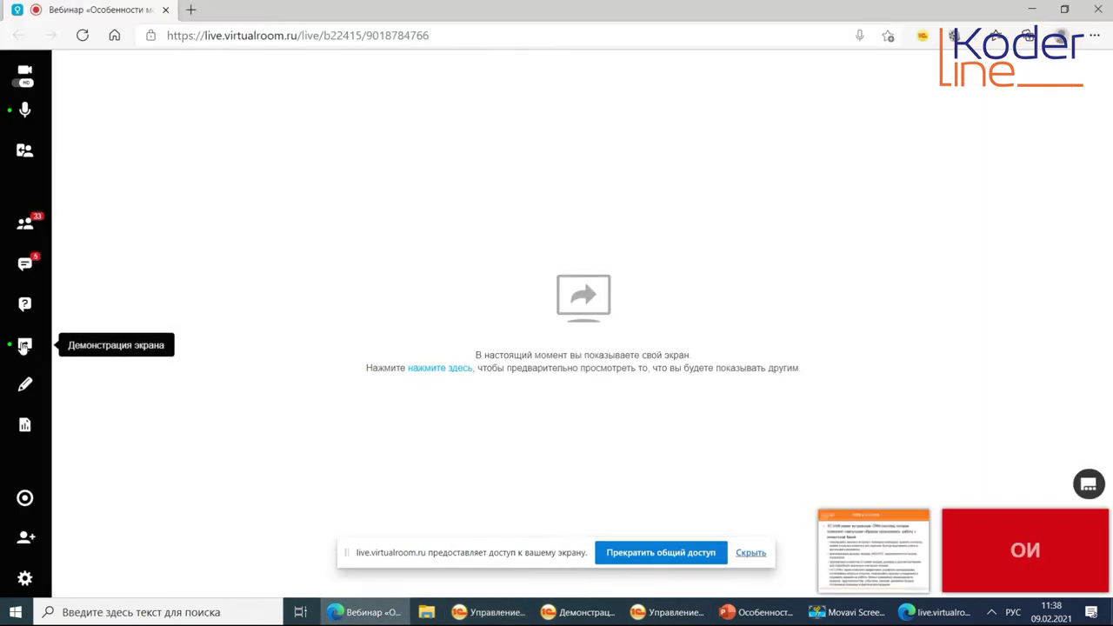
left_click(24, 345)
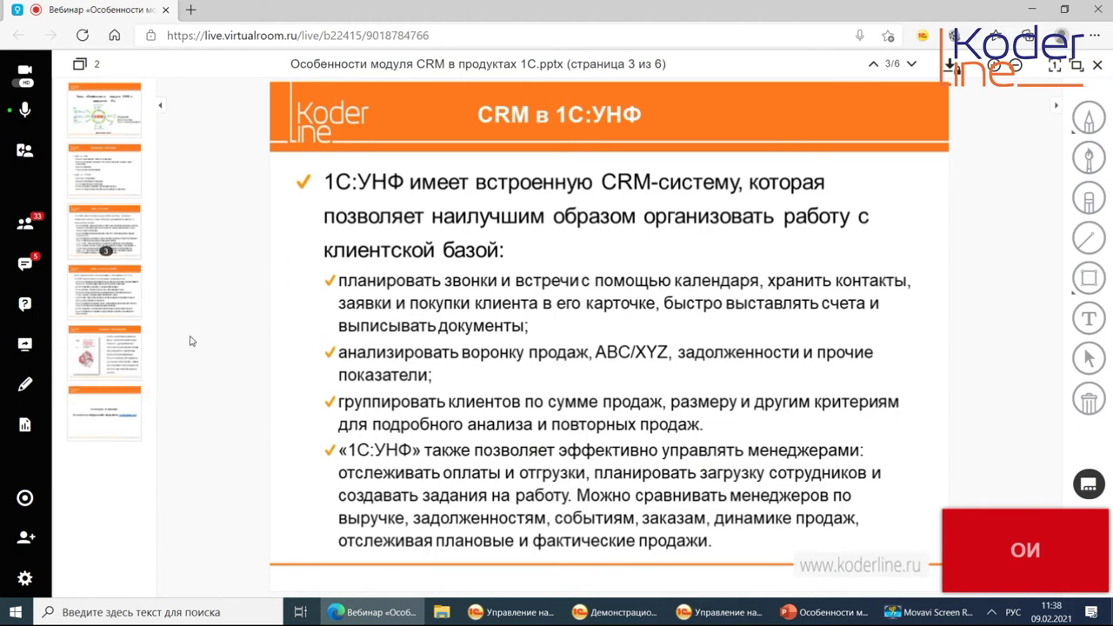
left_click(126, 309)
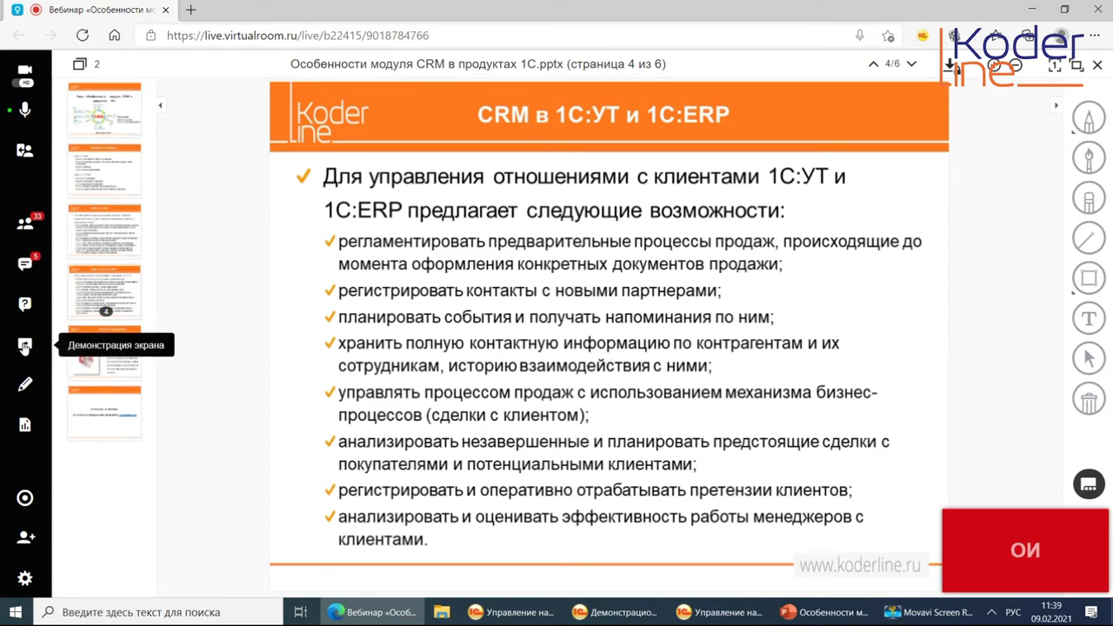
left_click(24, 347)
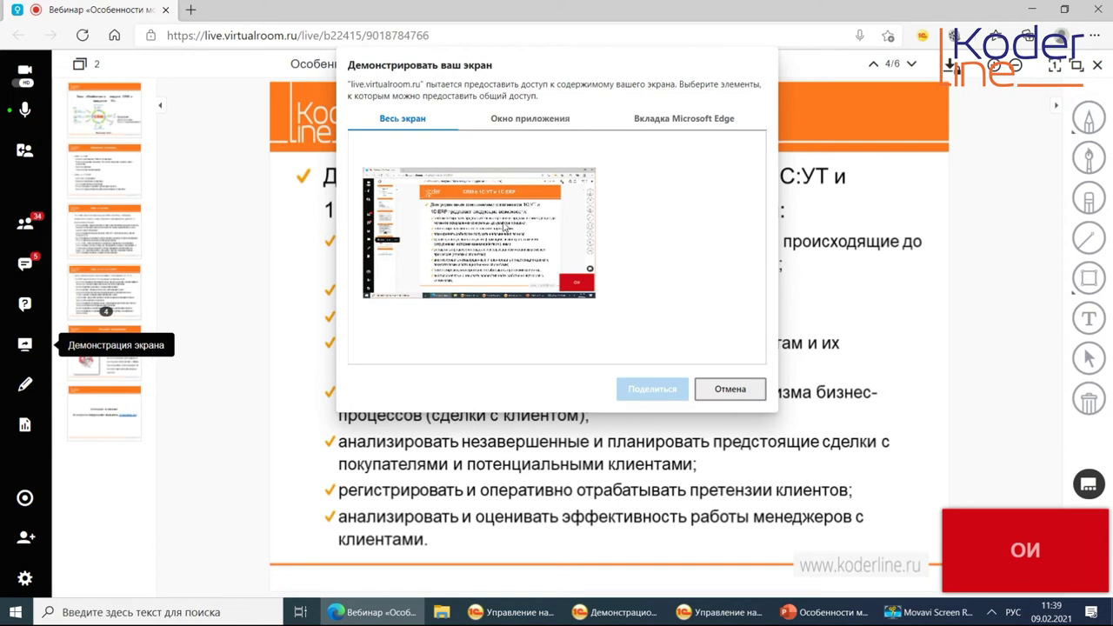
left_click(642, 391)
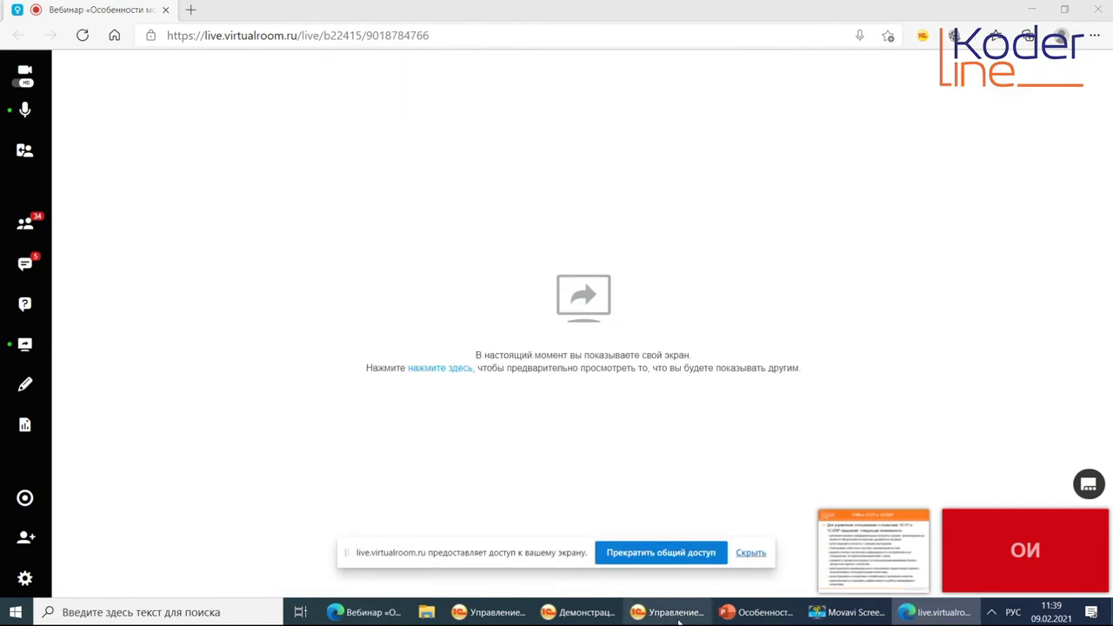
Switch to the Управление торговлей demo base and open its CRM и маркетинг section.
left_click(578, 611)
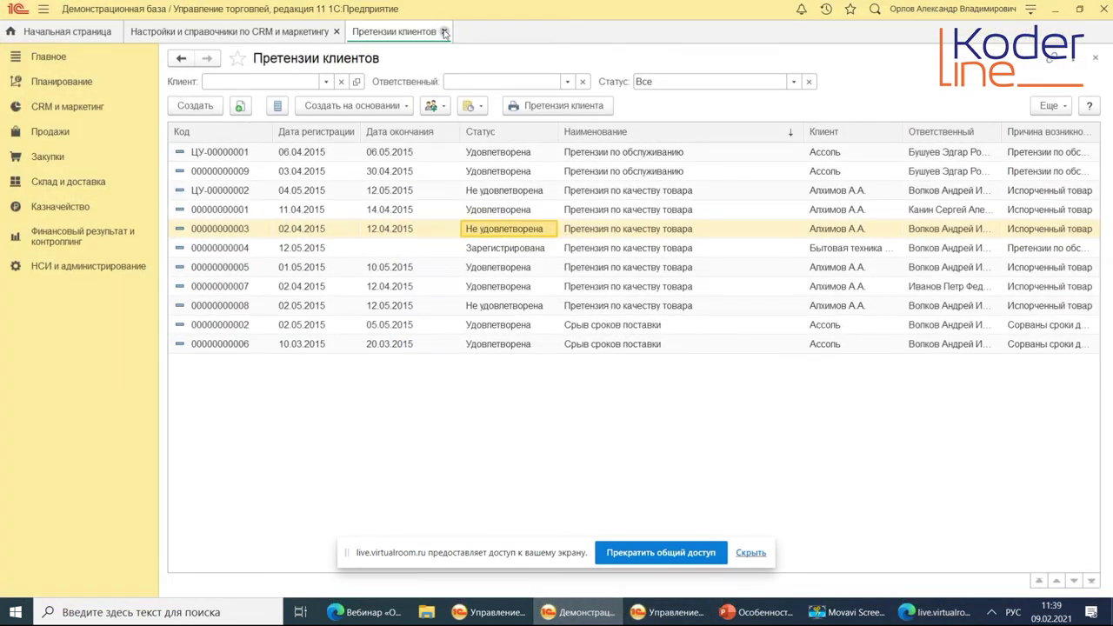
left_click(67, 111)
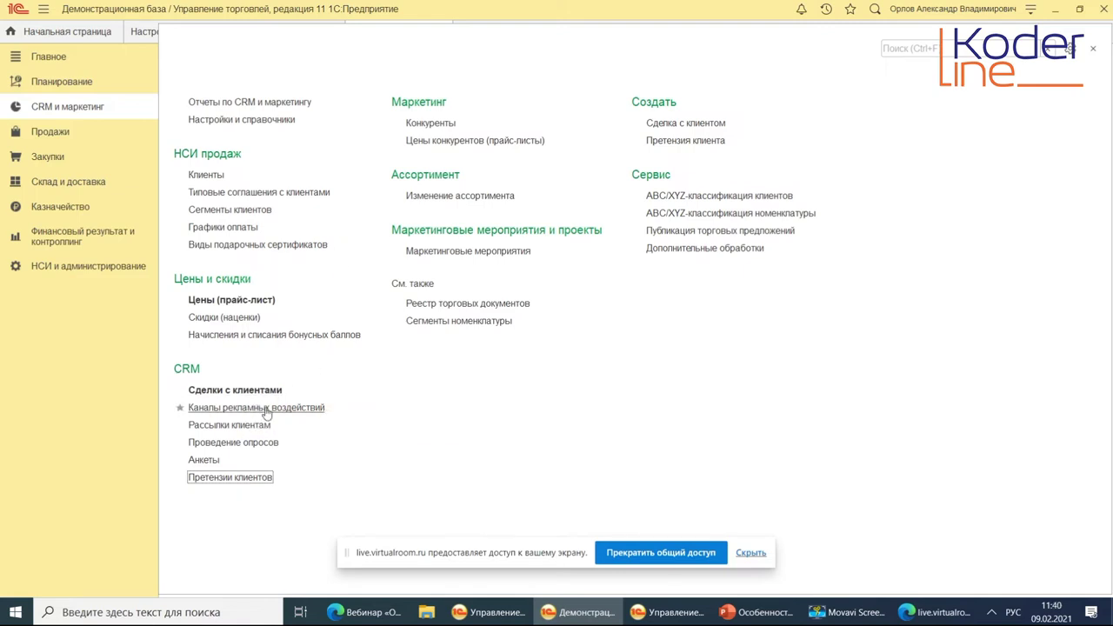
View the Каналы рекламных воздействий list and its Выставки channel, then close both.
left_click(302, 410)
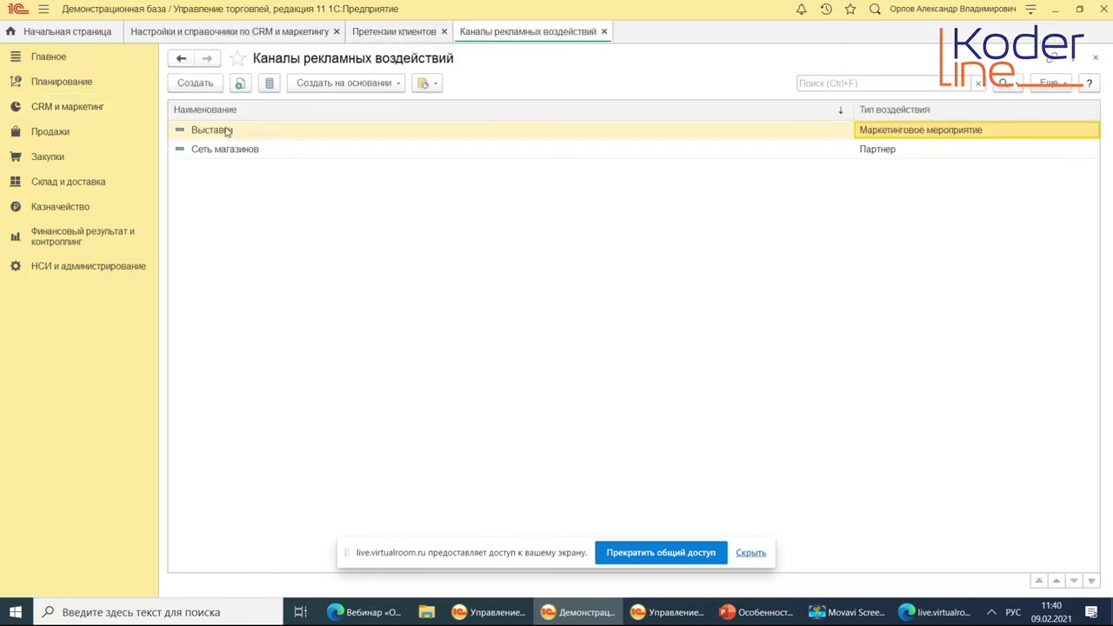
double_click(223, 129)
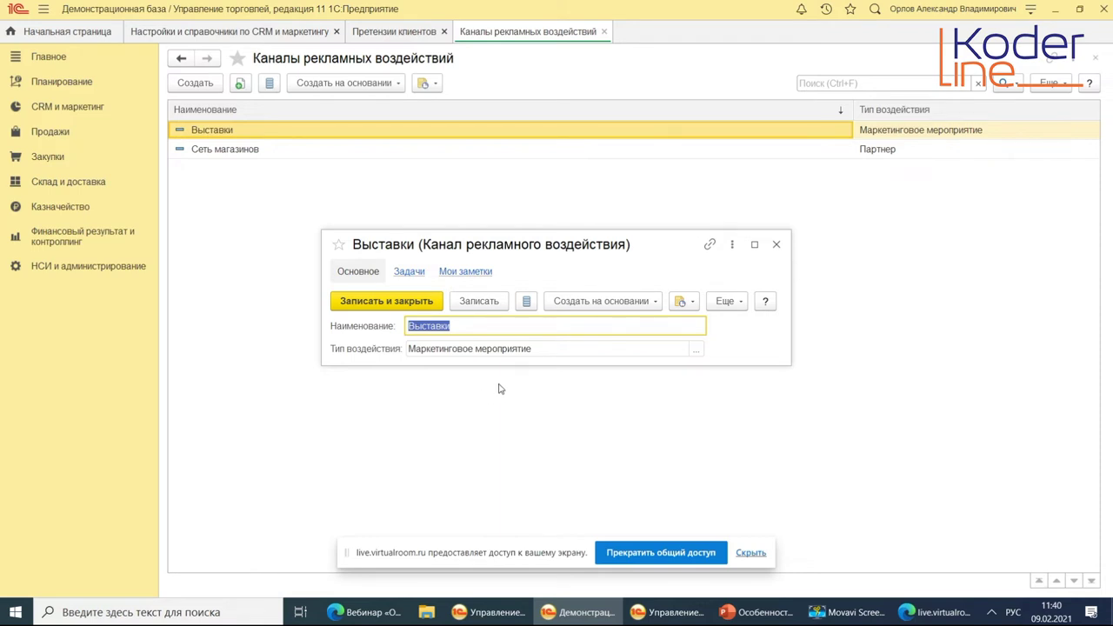
left_click(775, 246)
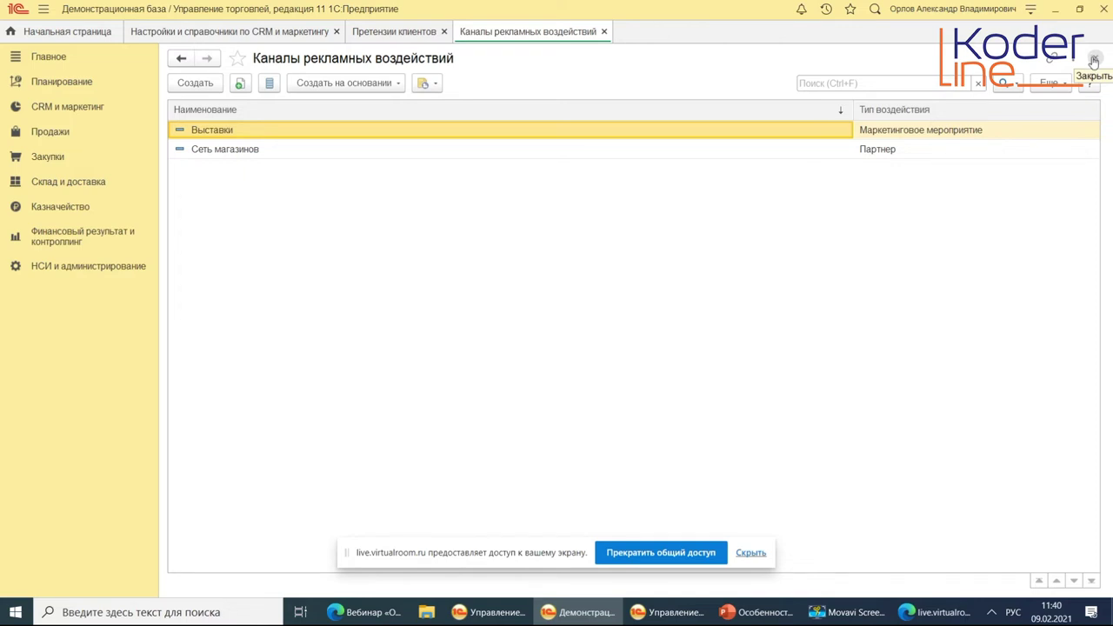
left_click(1093, 61)
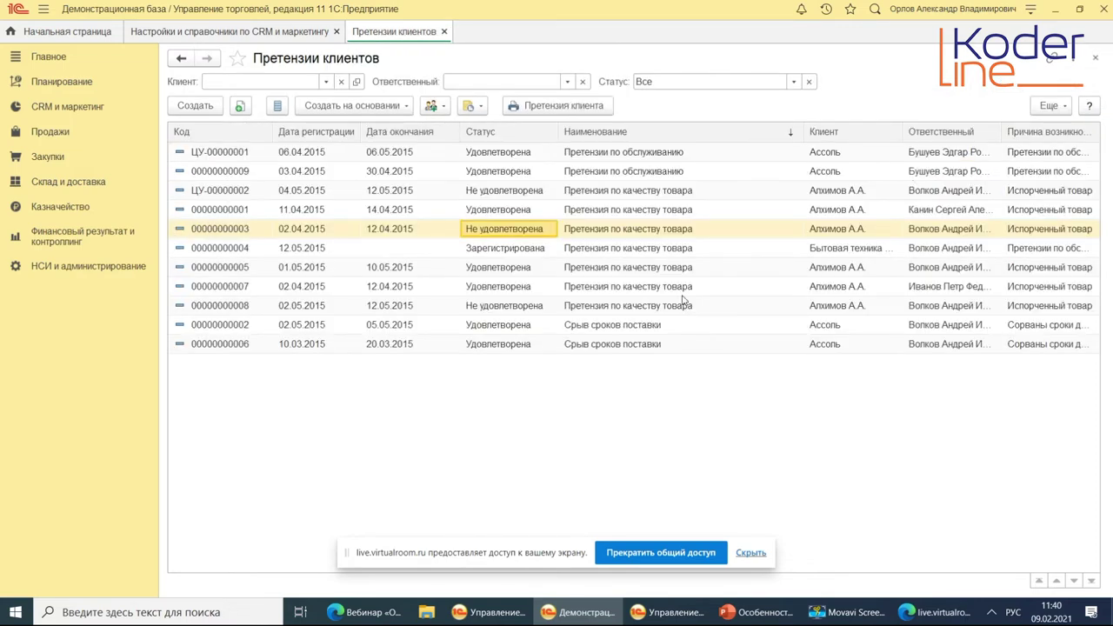
left_click(70, 107)
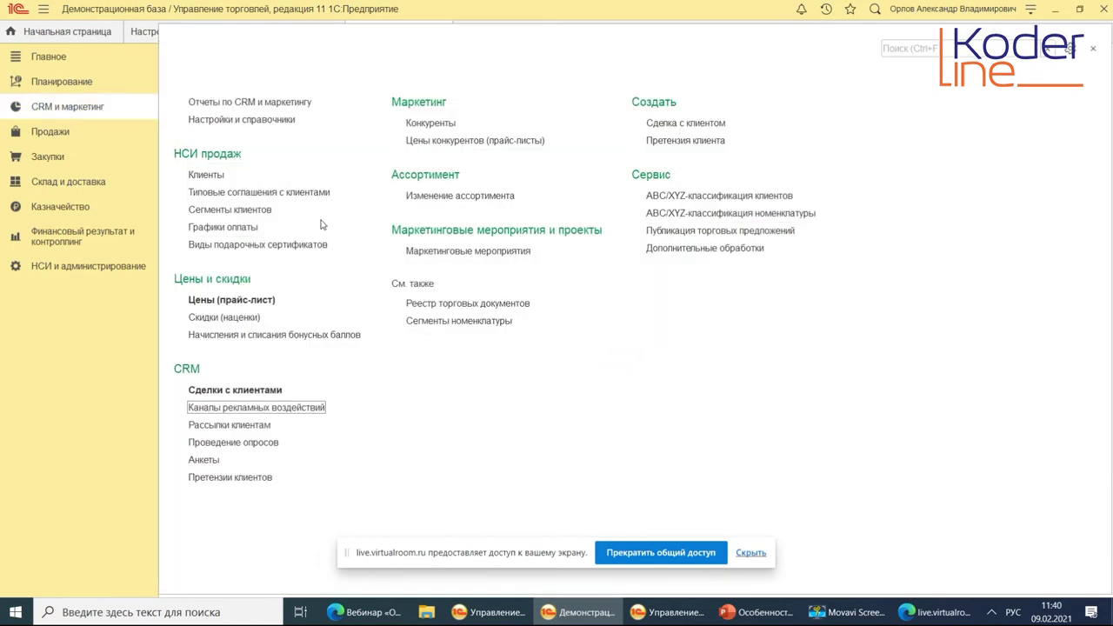
Open the event «Акция: Распродажа бытовой техники» and show all Сегменты клиентов for its Клиентов field.
left_click(481, 250)
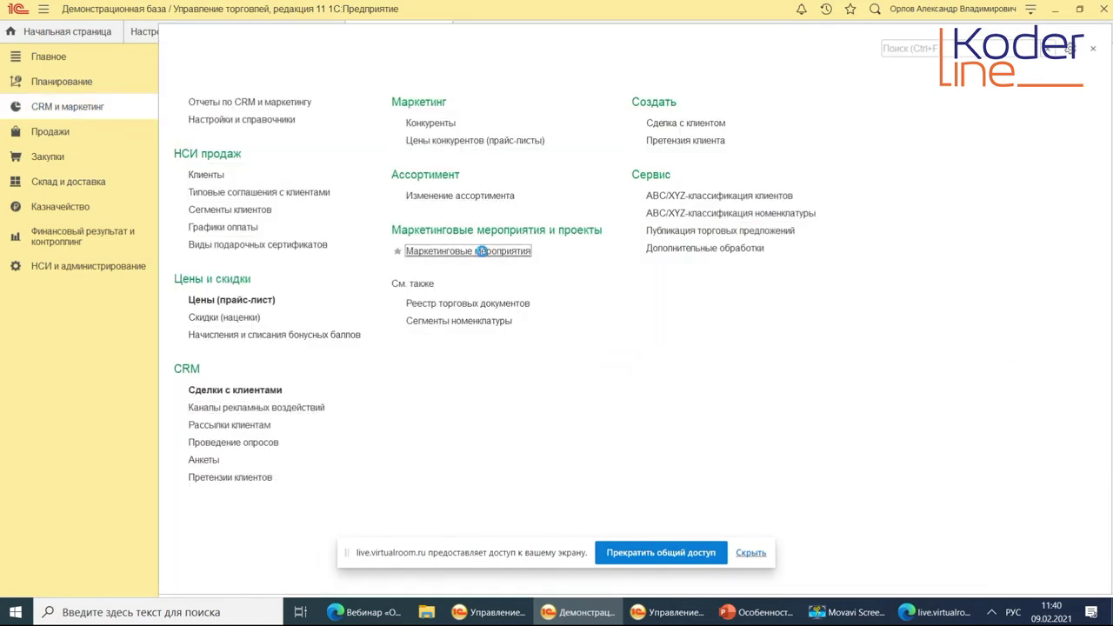
double_click(233, 130)
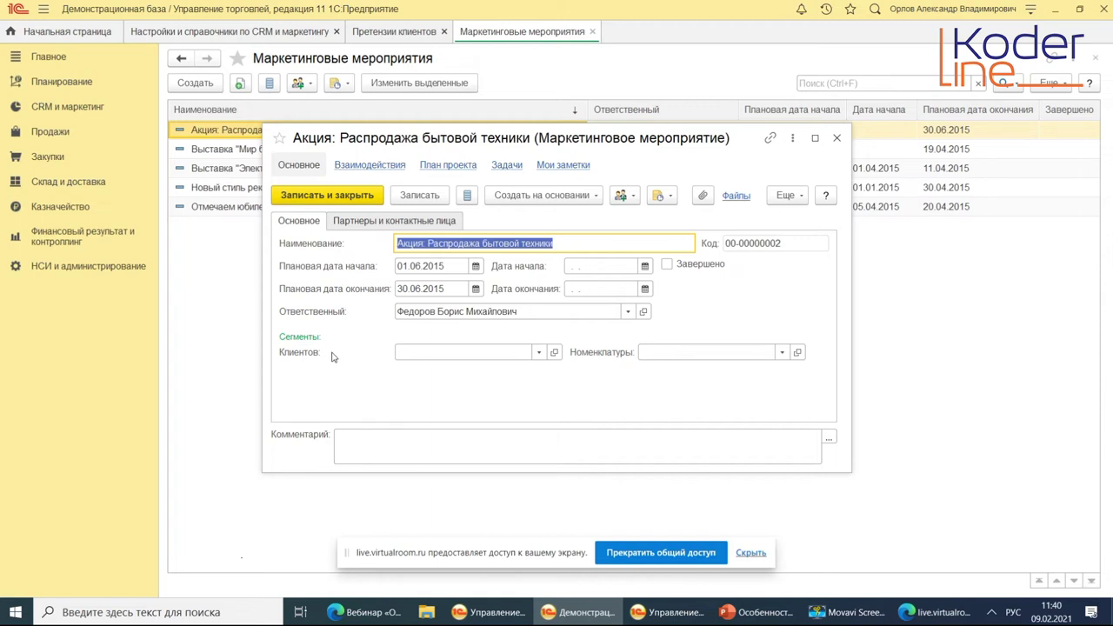
left_click(539, 353)
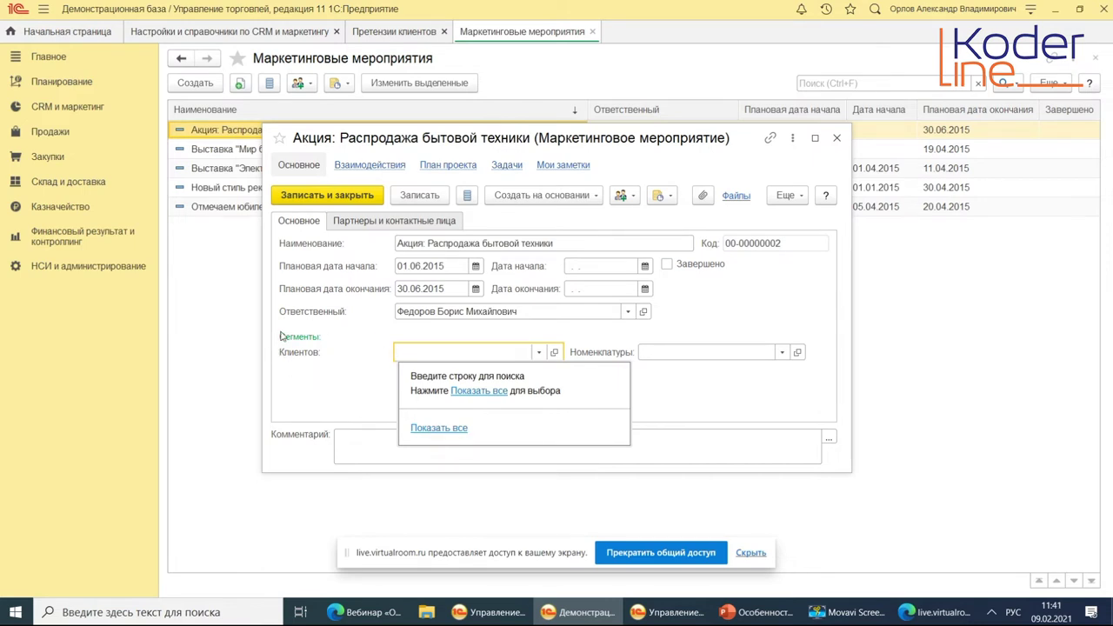
left_click(441, 428)
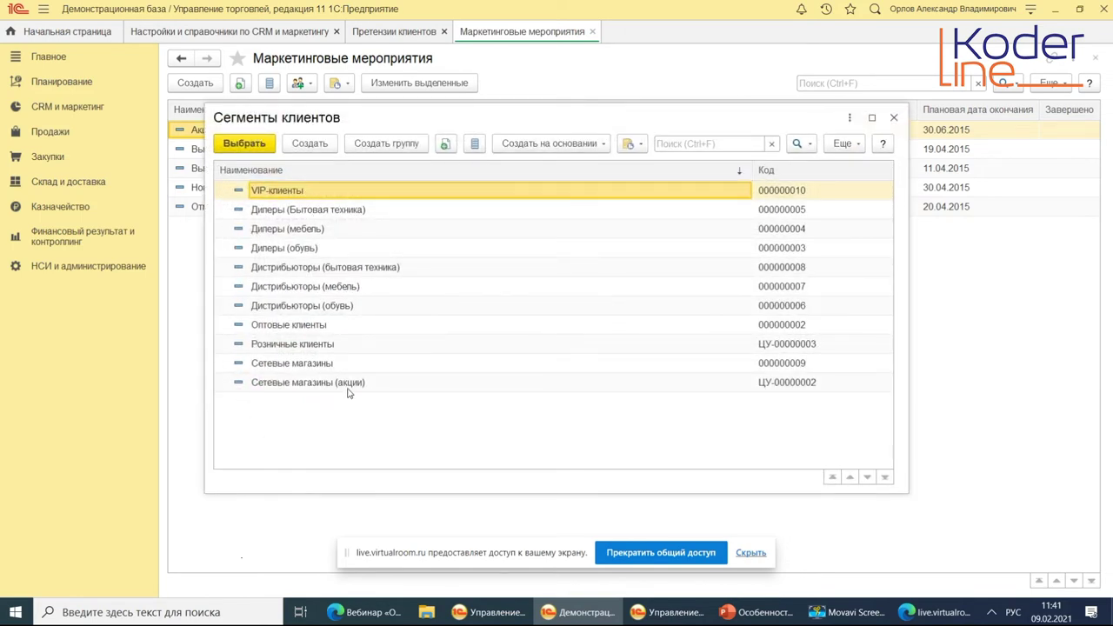
Open the Розничные клиенты segment for editing, unlock its fields and select the Партнер.Пометка удаления condition.
right_click(309, 345)
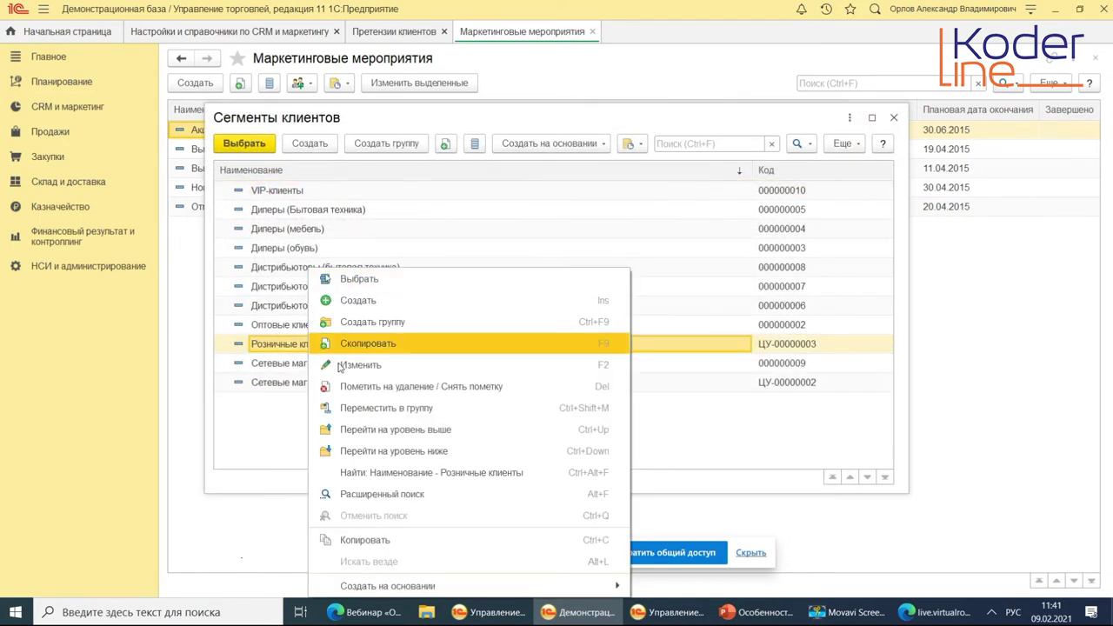
left_click(380, 365)
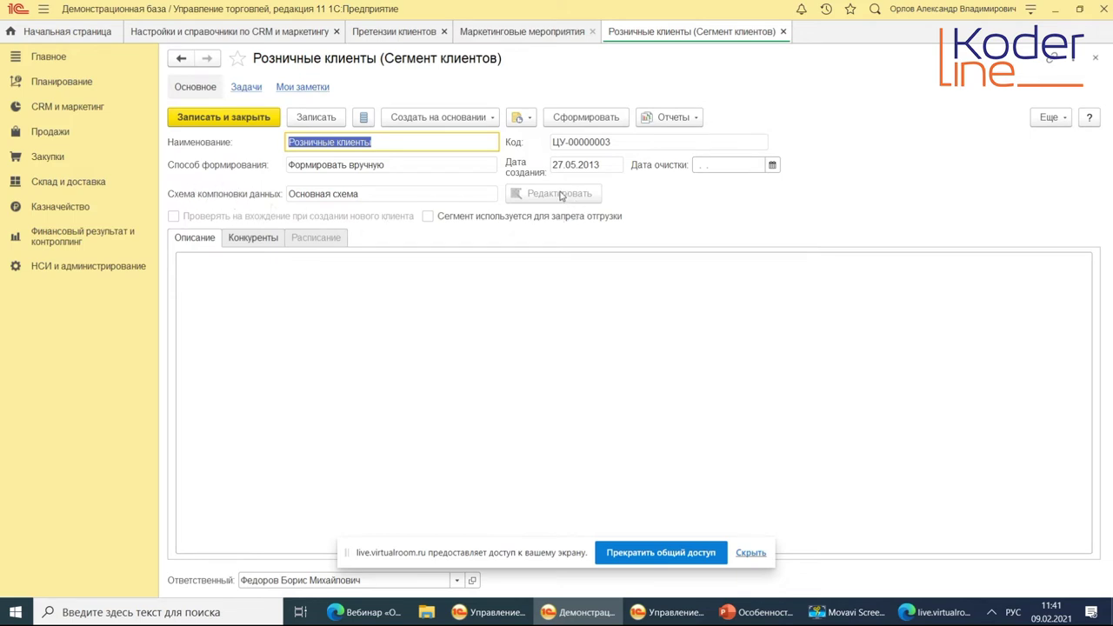
left_click(1048, 116)
left_click(952, 375)
left_click(451, 254)
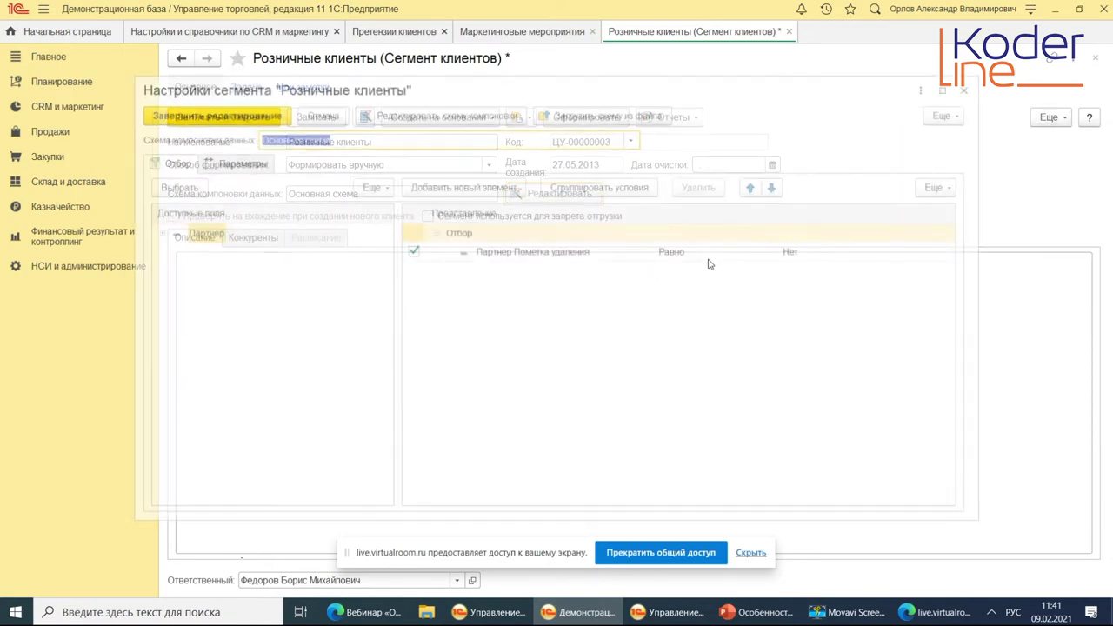
left_click(511, 250)
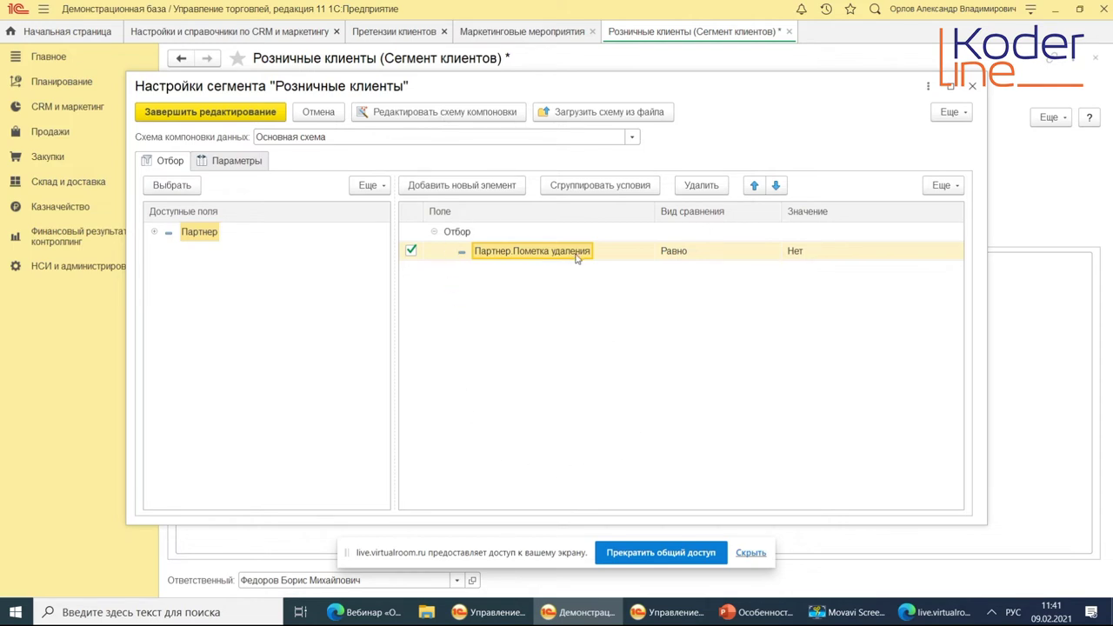
Try editing the composition schema, then close the segment and list without saving changes.
left_click(433, 113)
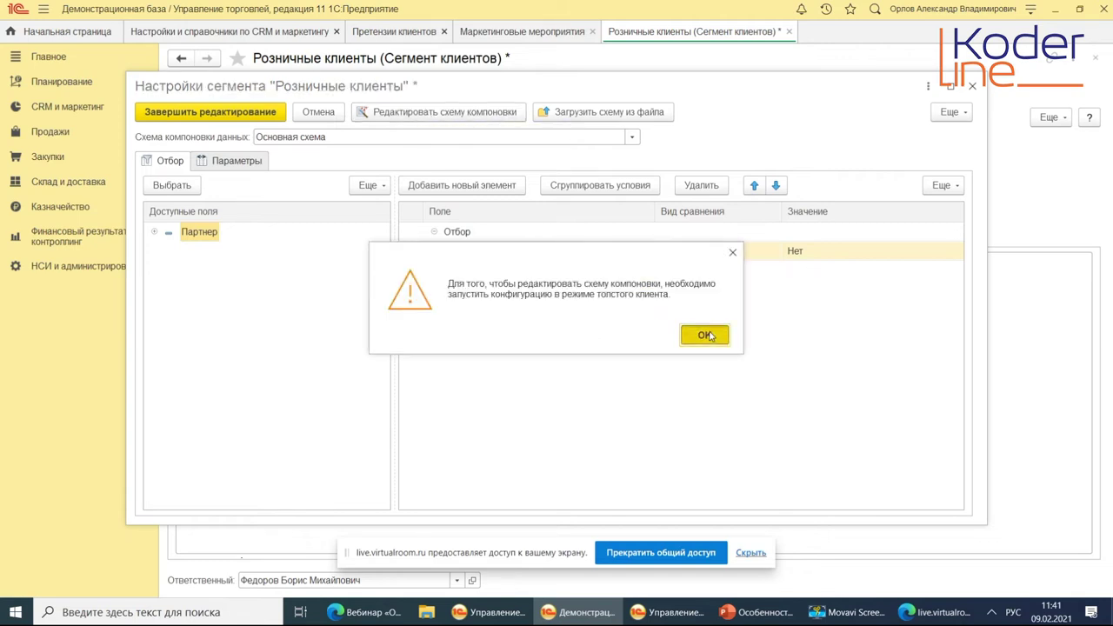
left_click(706, 335)
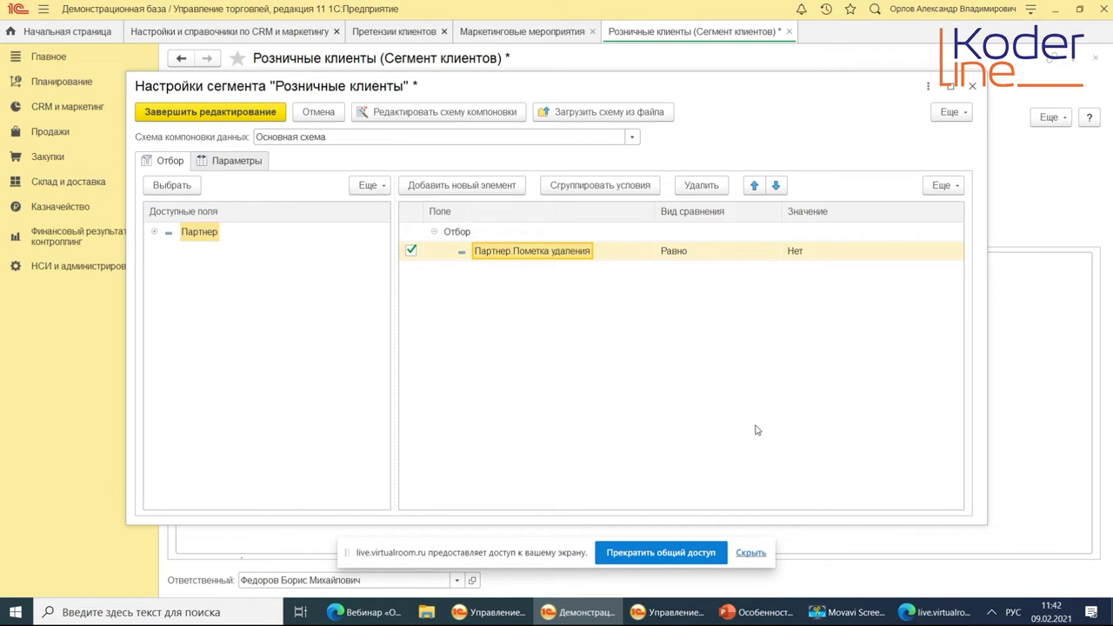
left_click(974, 86)
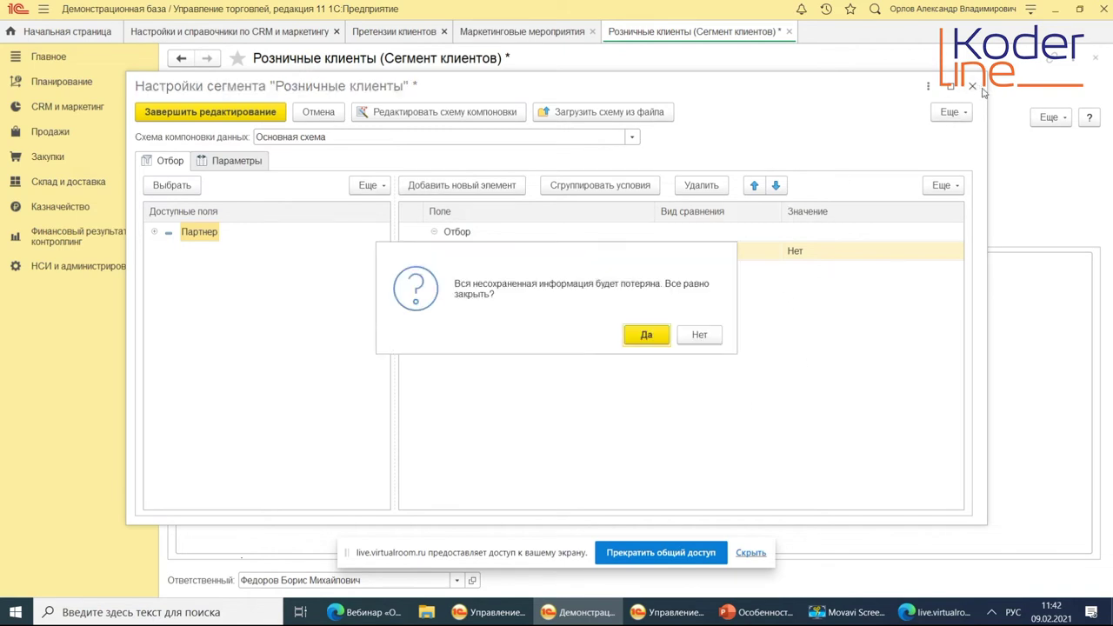
key("Return")
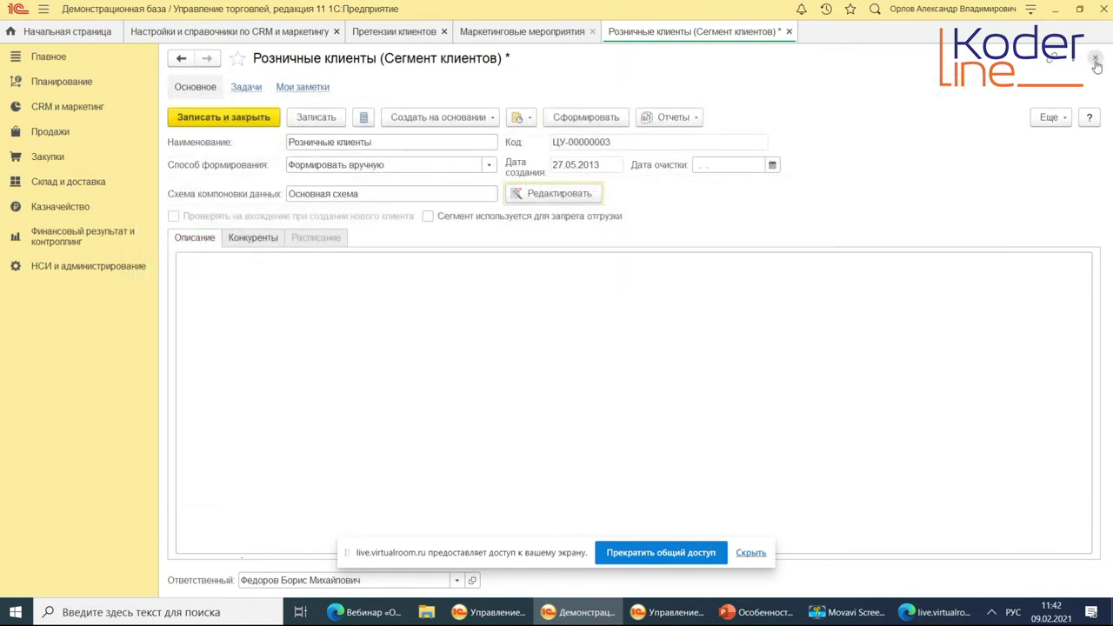
left_click(1095, 60)
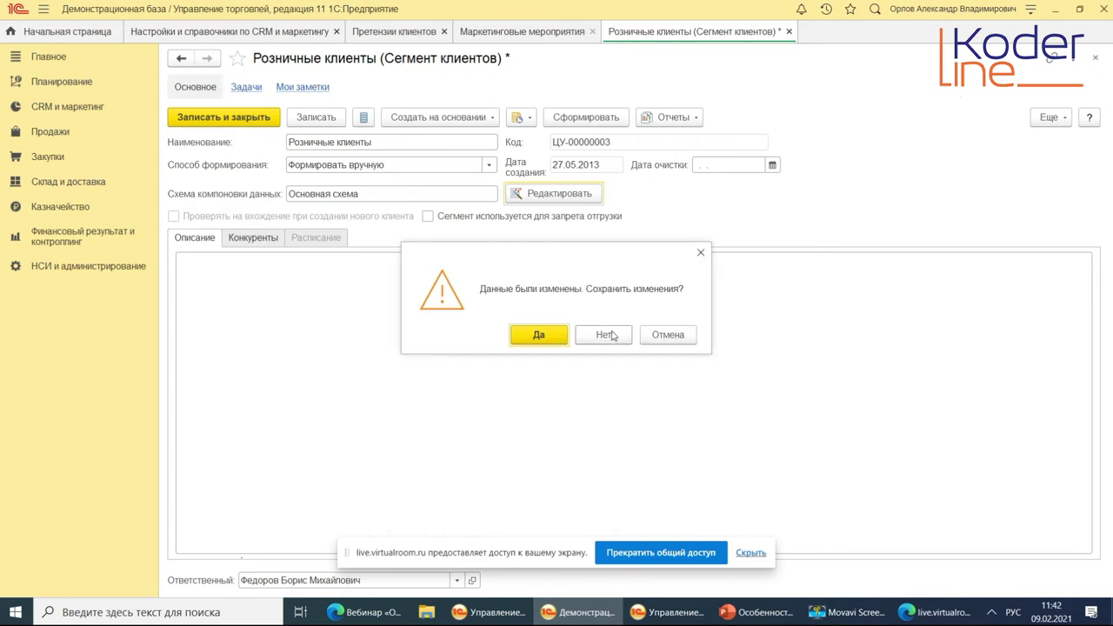
left_click(608, 335)
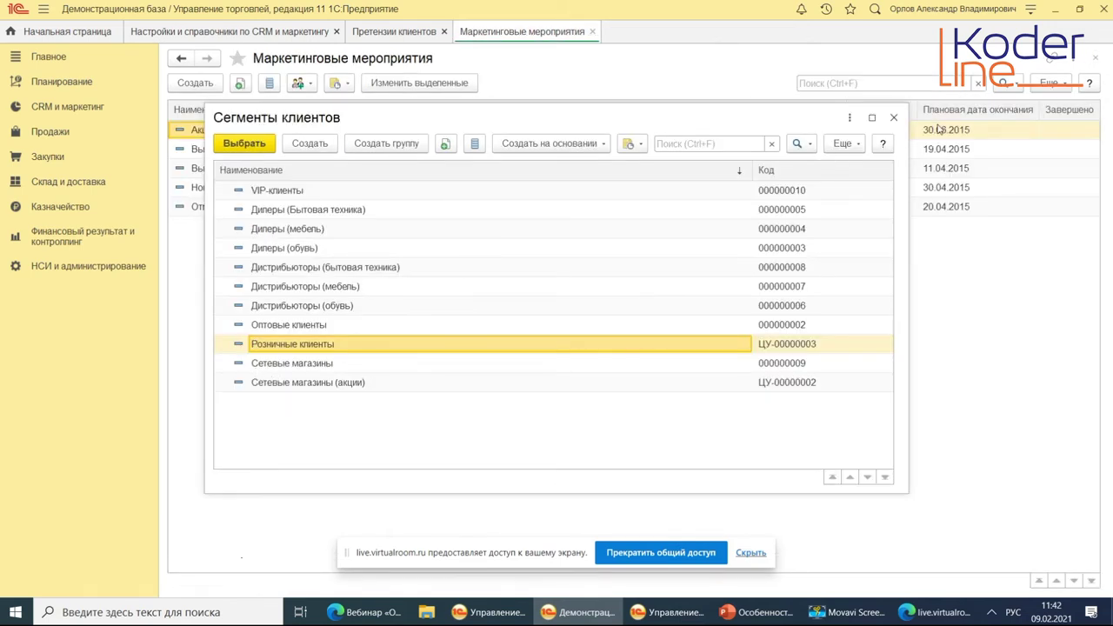
left_click(893, 117)
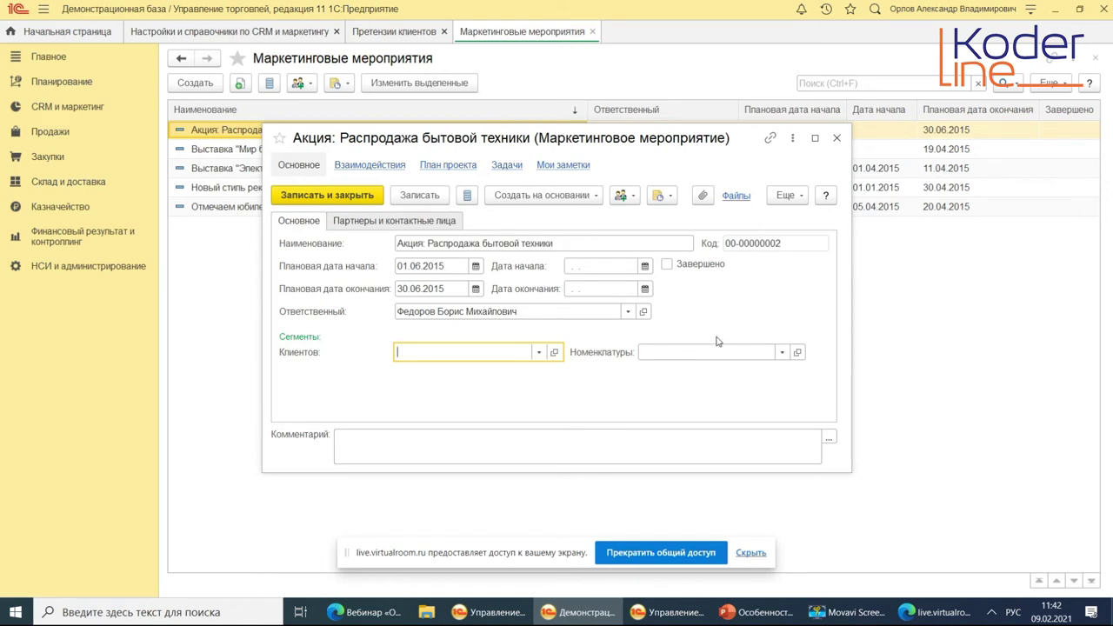
Browse the event's Партнеры и контактные лица tab, then list creatable interaction types under Взаимодействия.
left_click(423, 223)
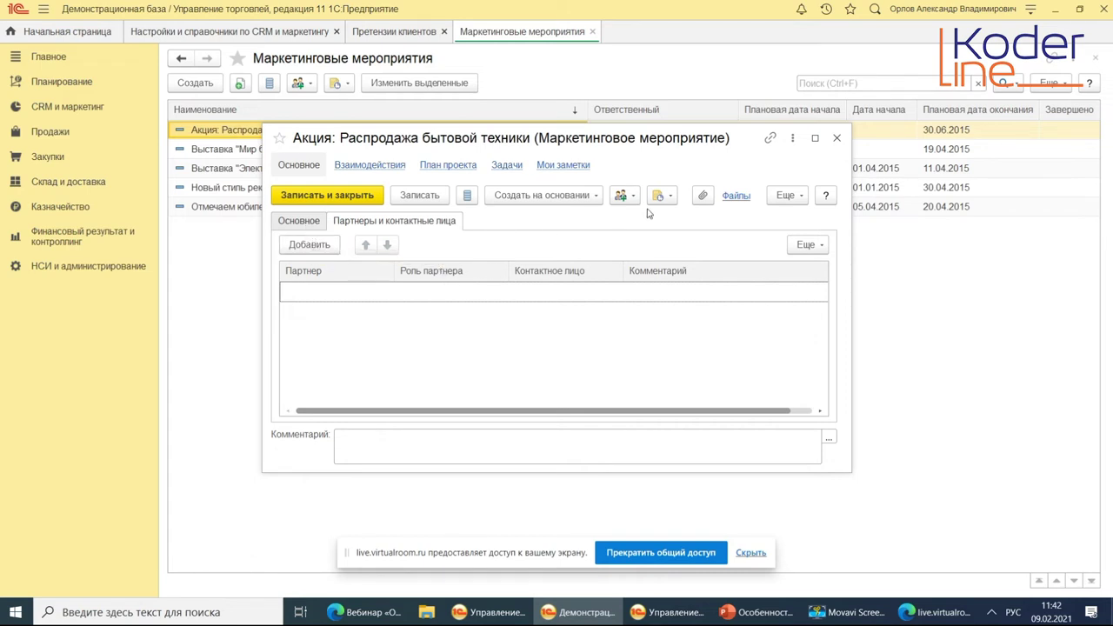
left_click(301, 222)
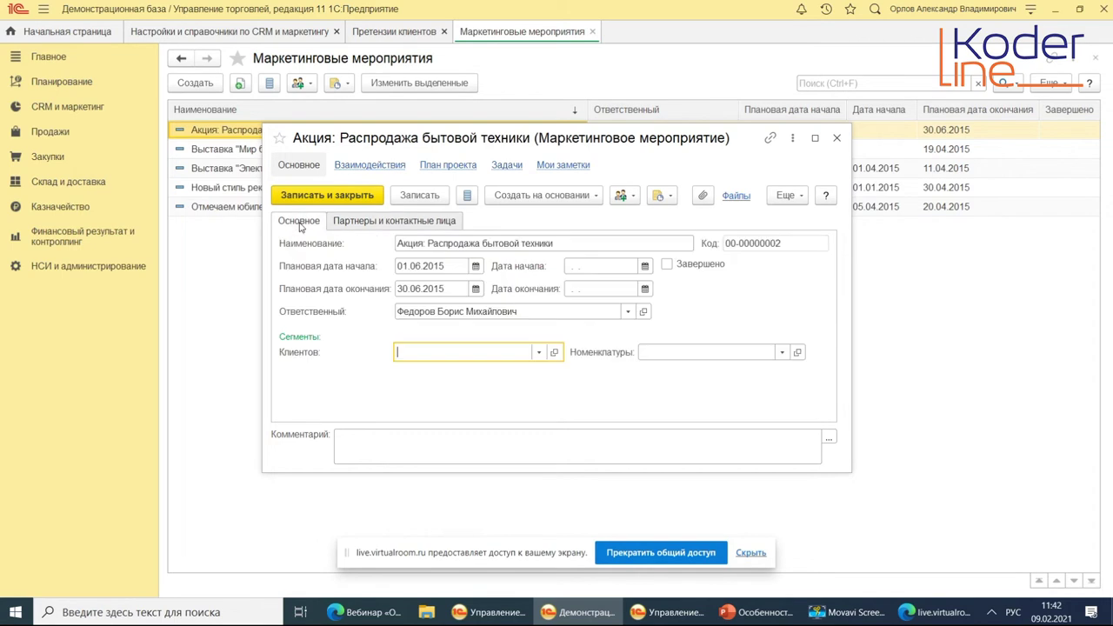
left_click(366, 167)
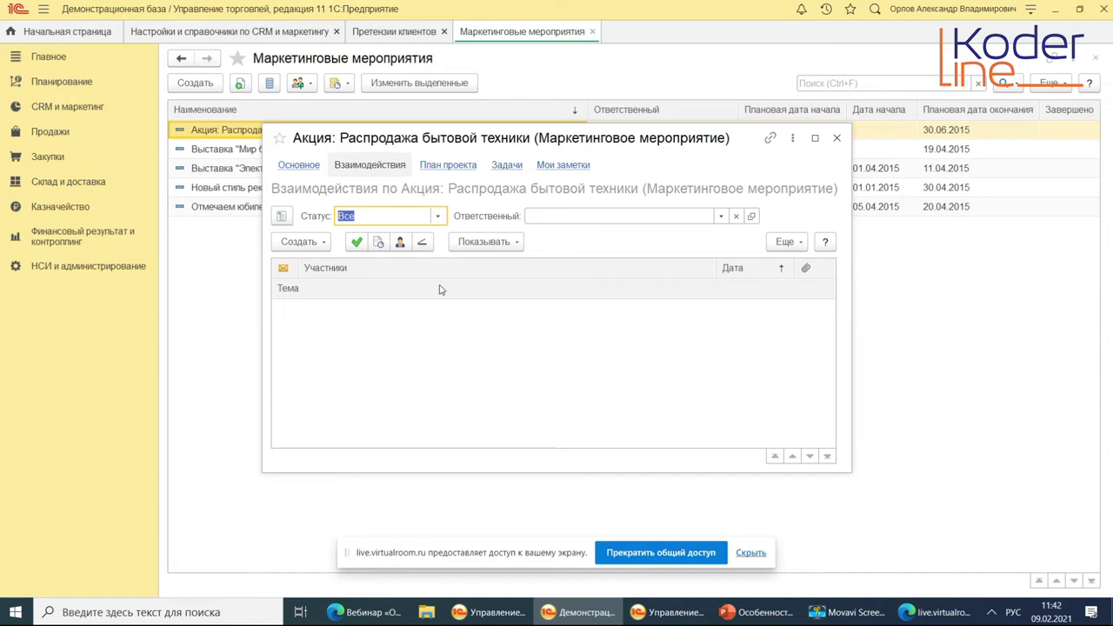
left_click(306, 245)
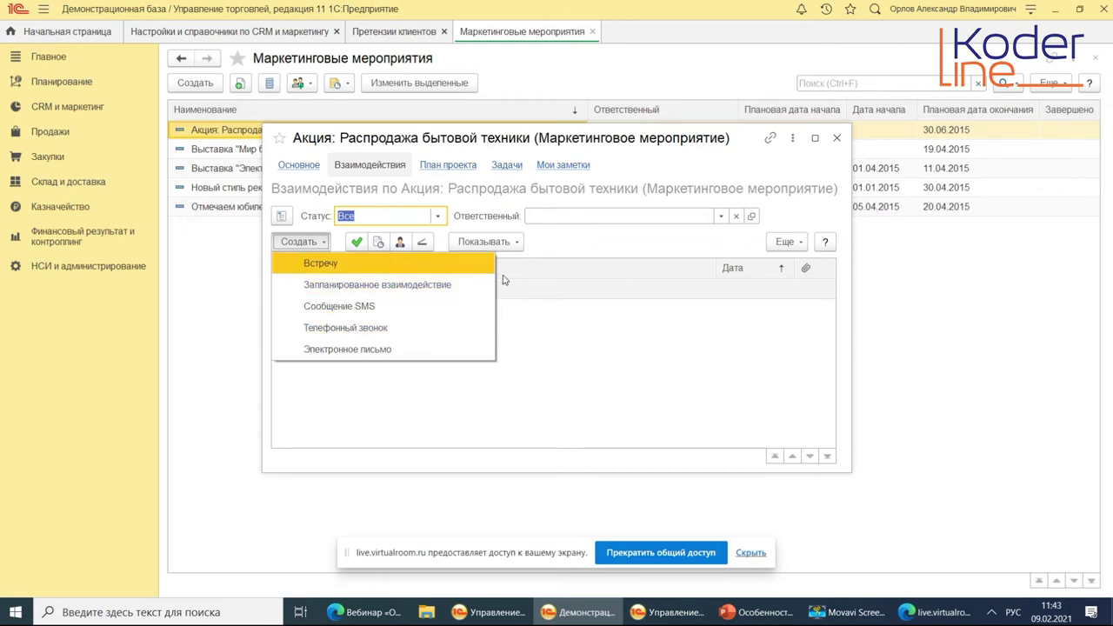
left_click(357, 273)
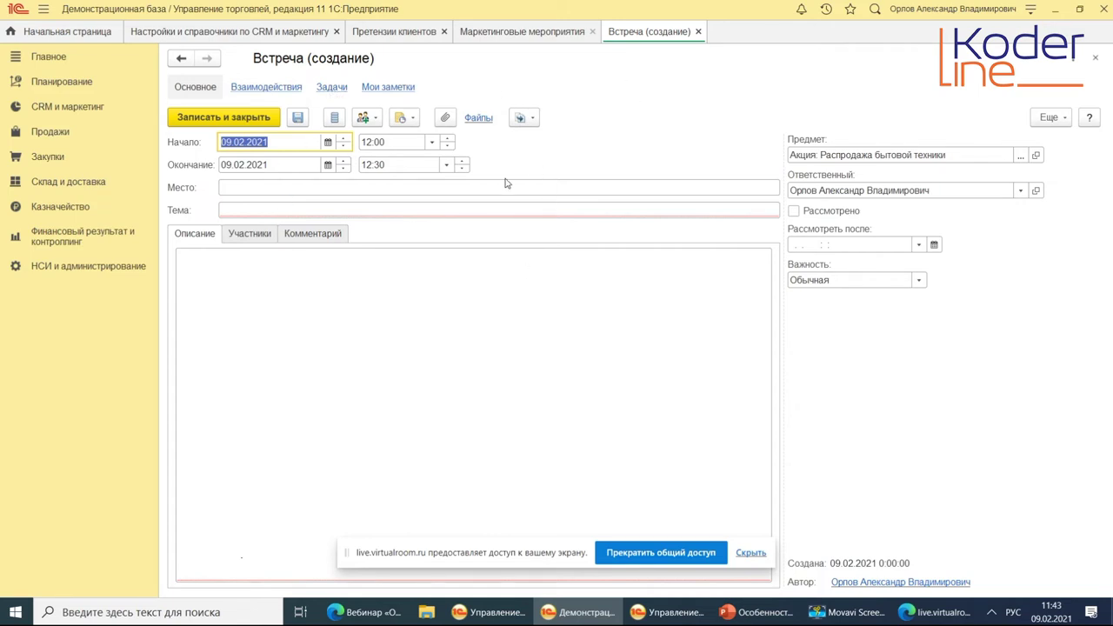
left_click(246, 235)
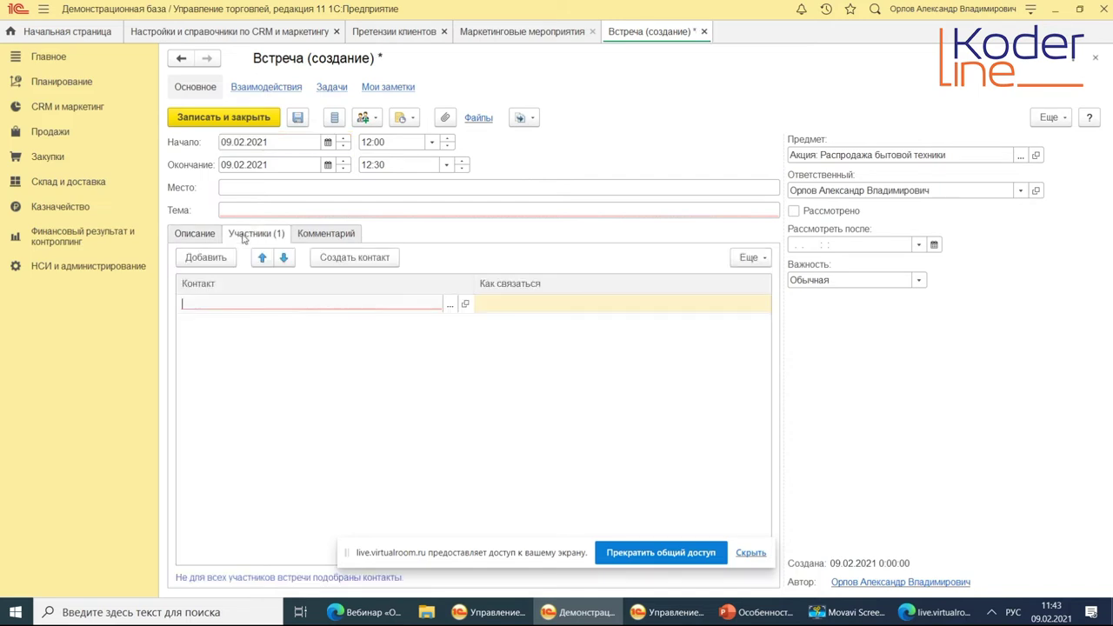
left_click(190, 236)
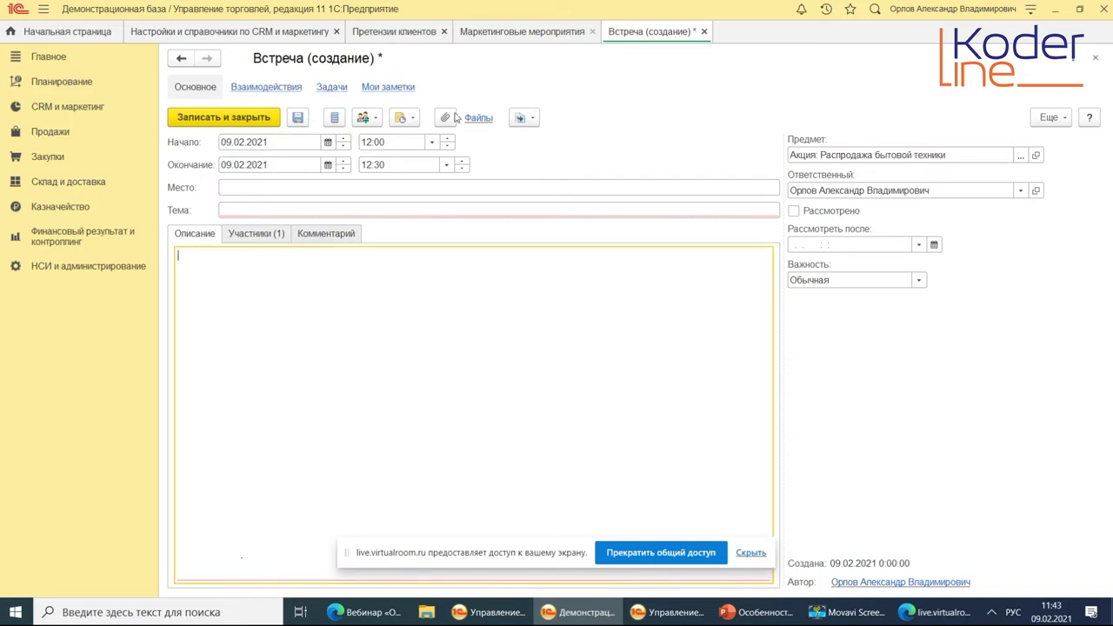
left_click(369, 118)
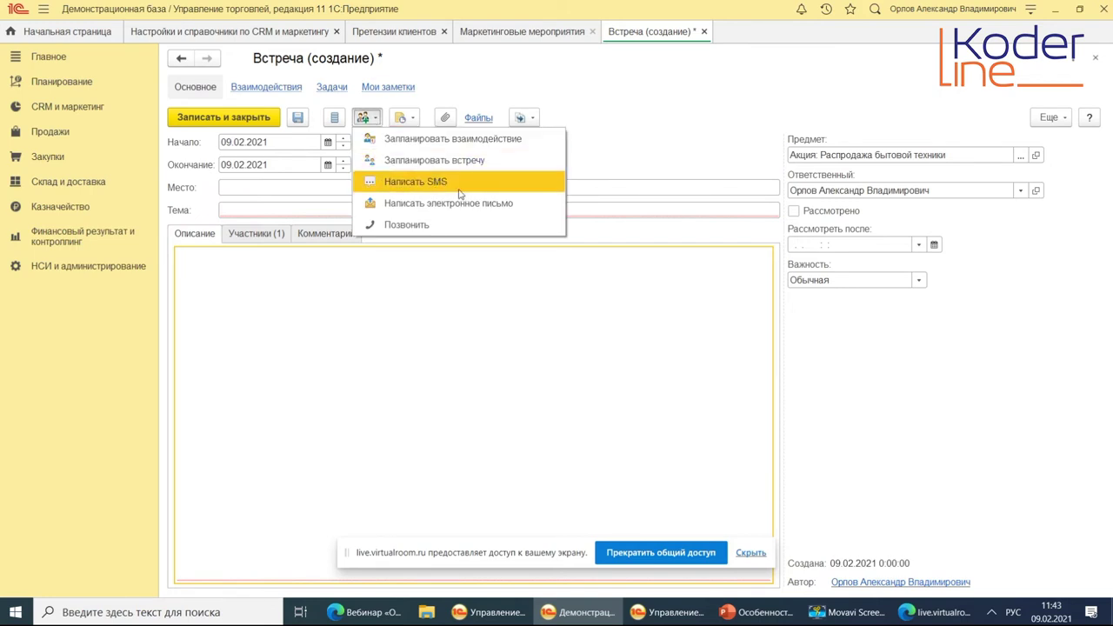
left_click(454, 225)
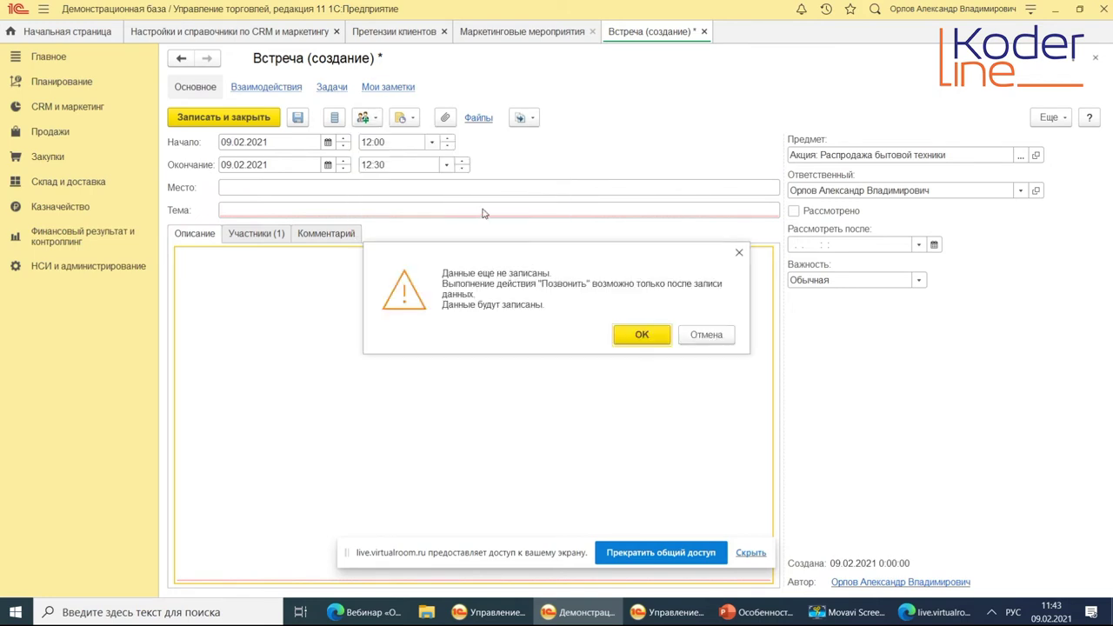
left_click(647, 335)
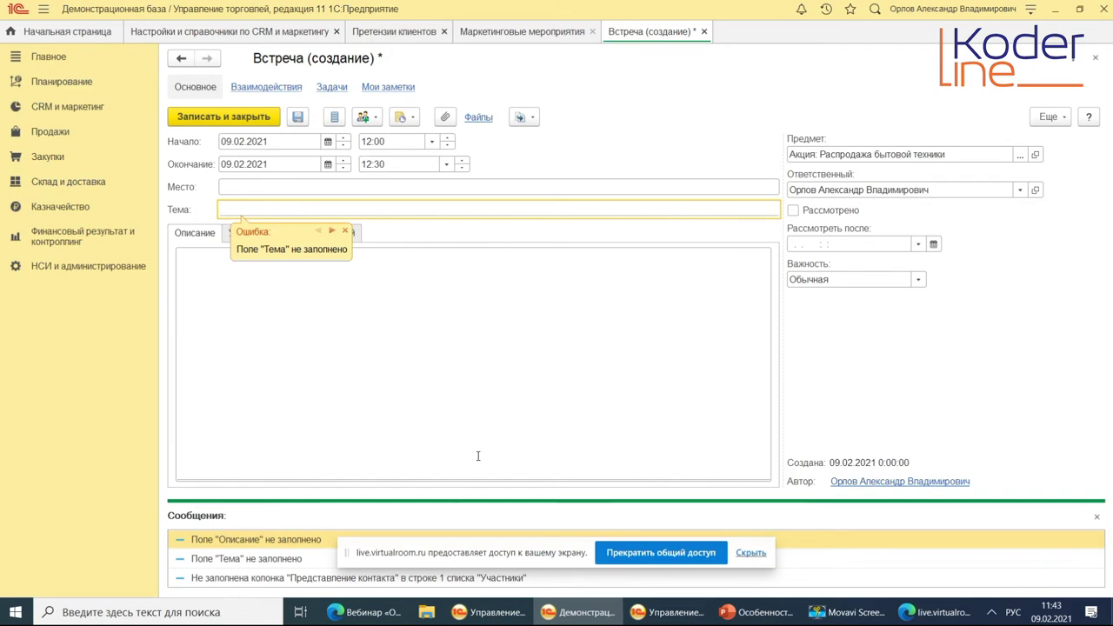
left_click(1096, 516)
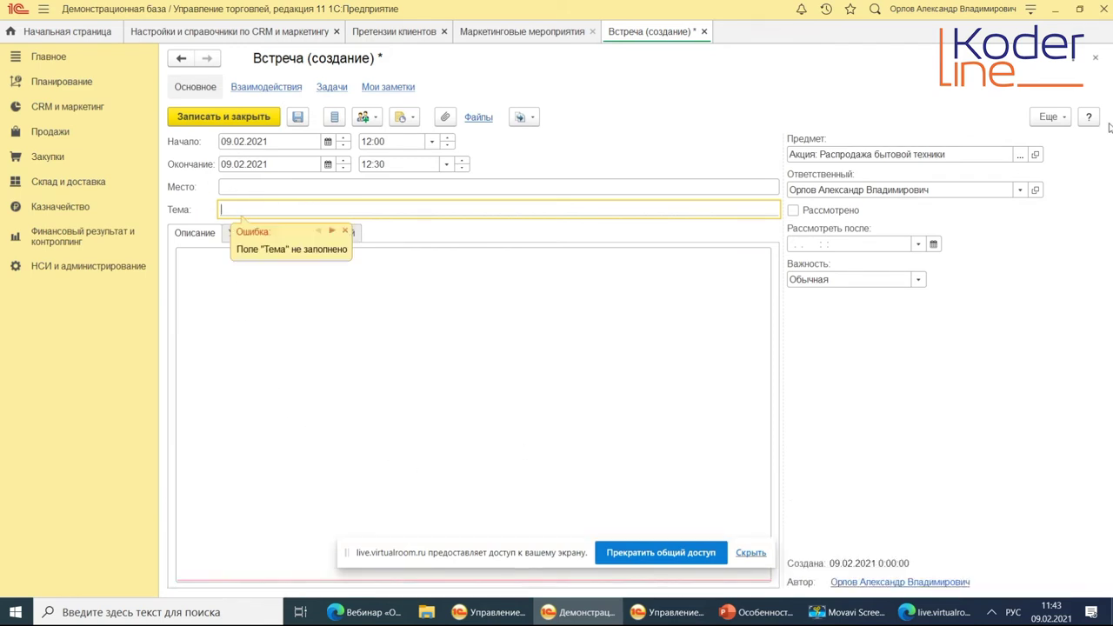
left_click(1095, 57)
left_click(619, 340)
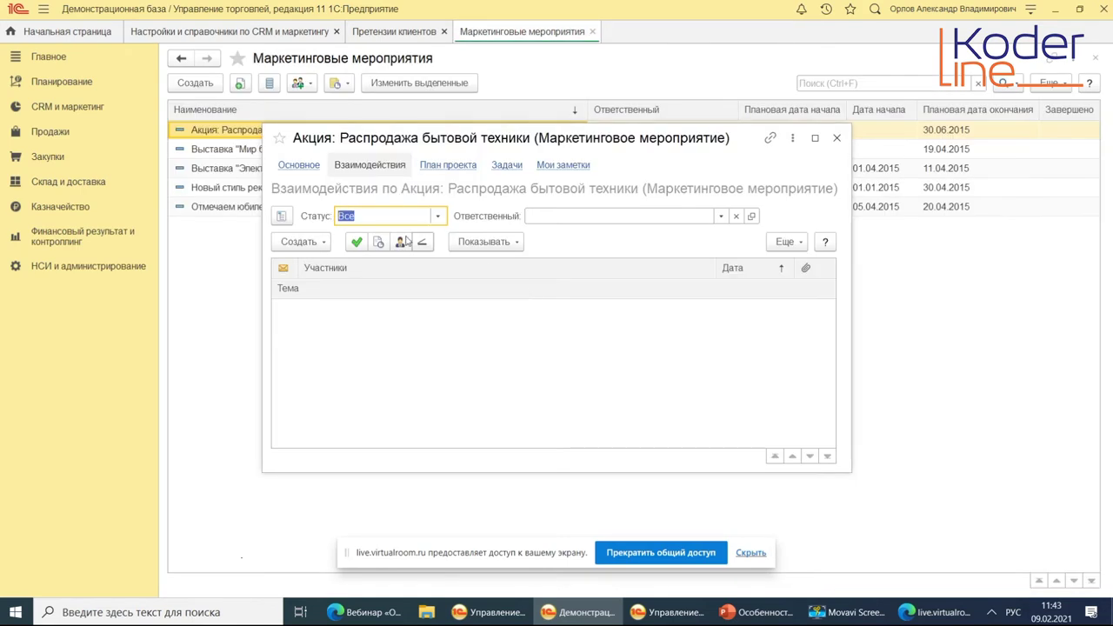
Start an outgoing phone call for the promotion, discard it, and show the empty План проекта.
left_click(318, 243)
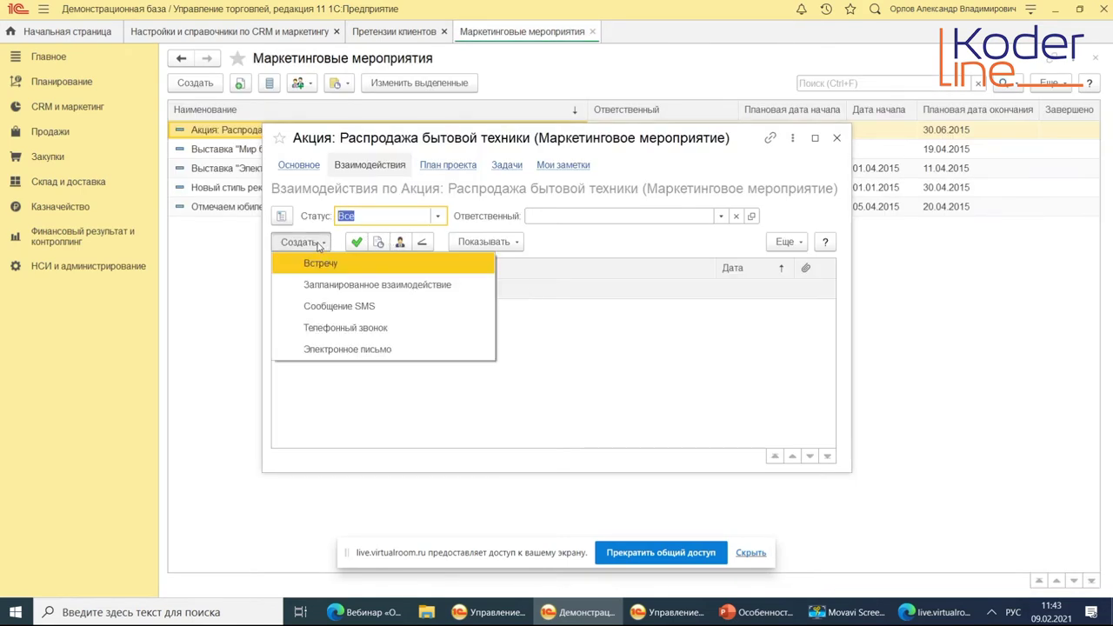
left_click(343, 331)
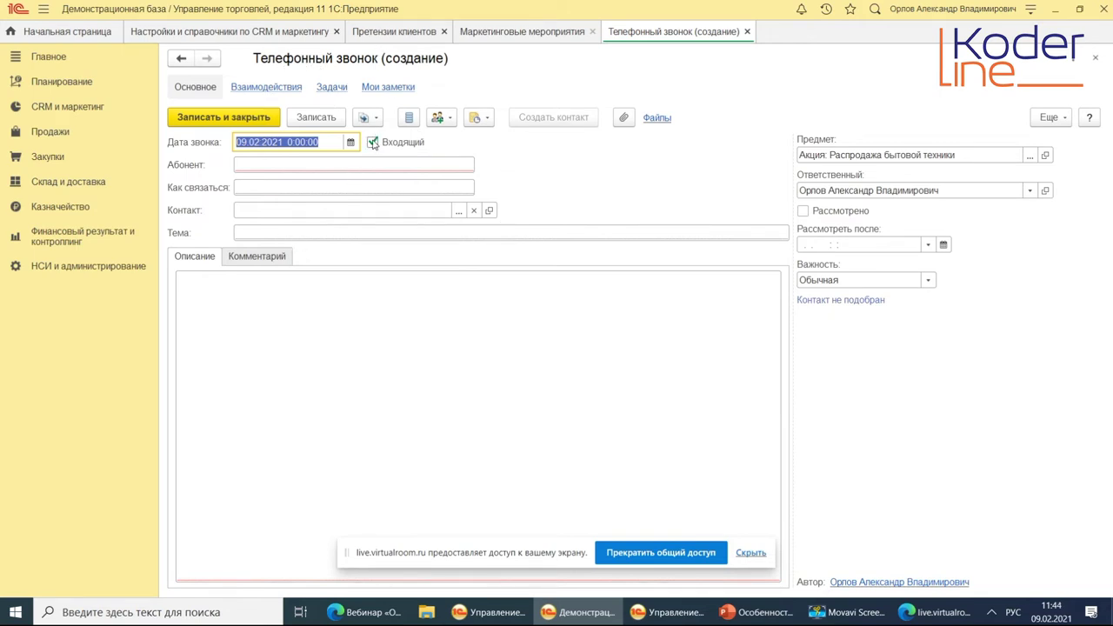
left_click(373, 142)
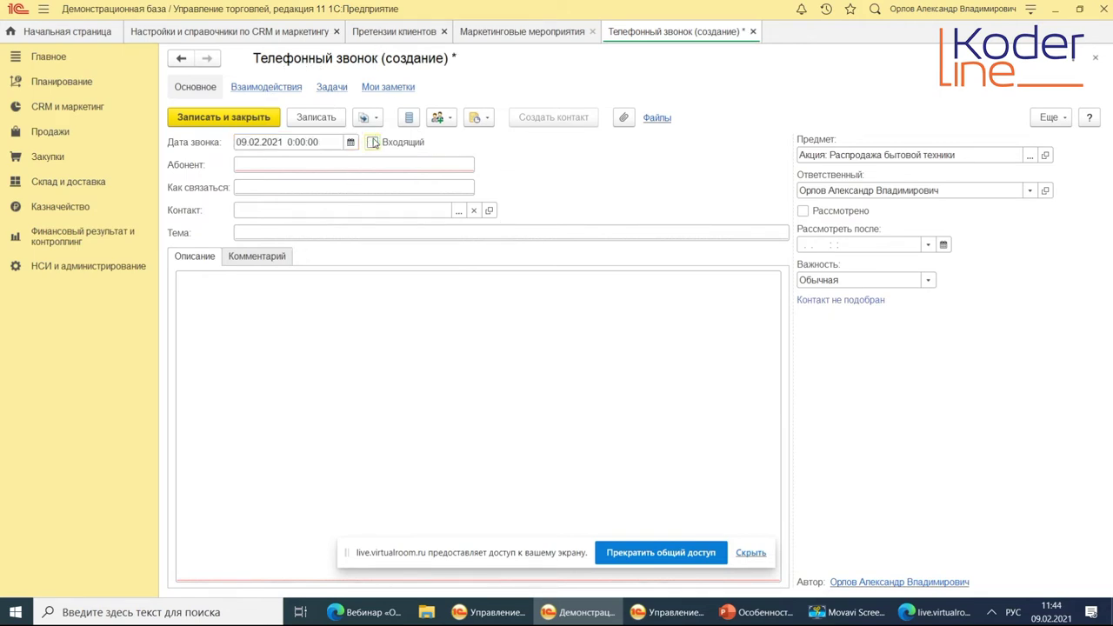
left_click(753, 32)
left_click(620, 337)
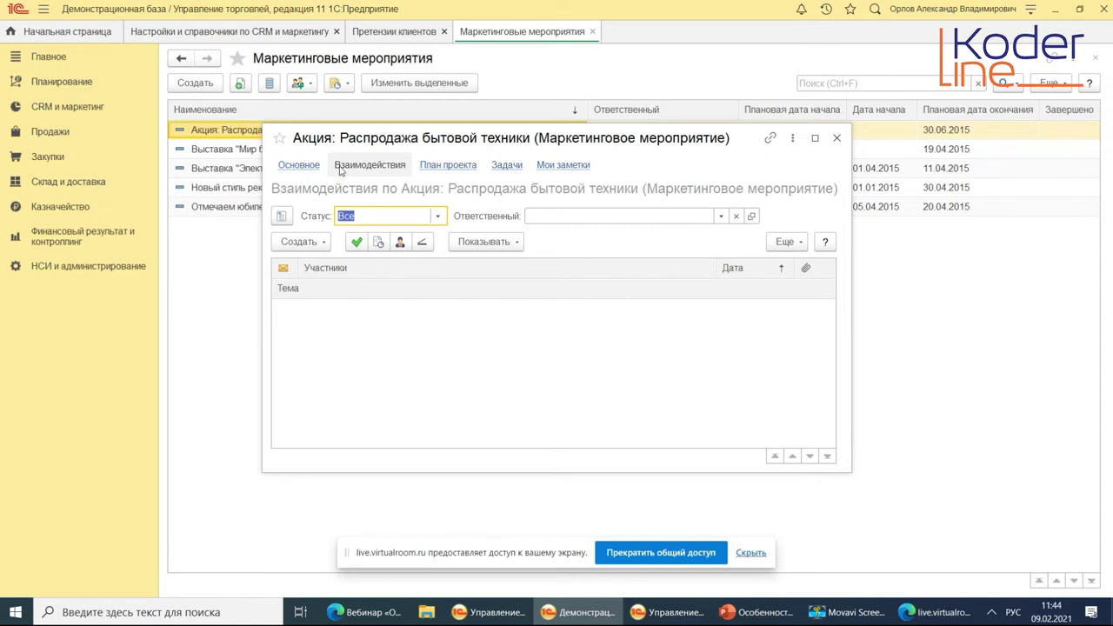
left_click(444, 167)
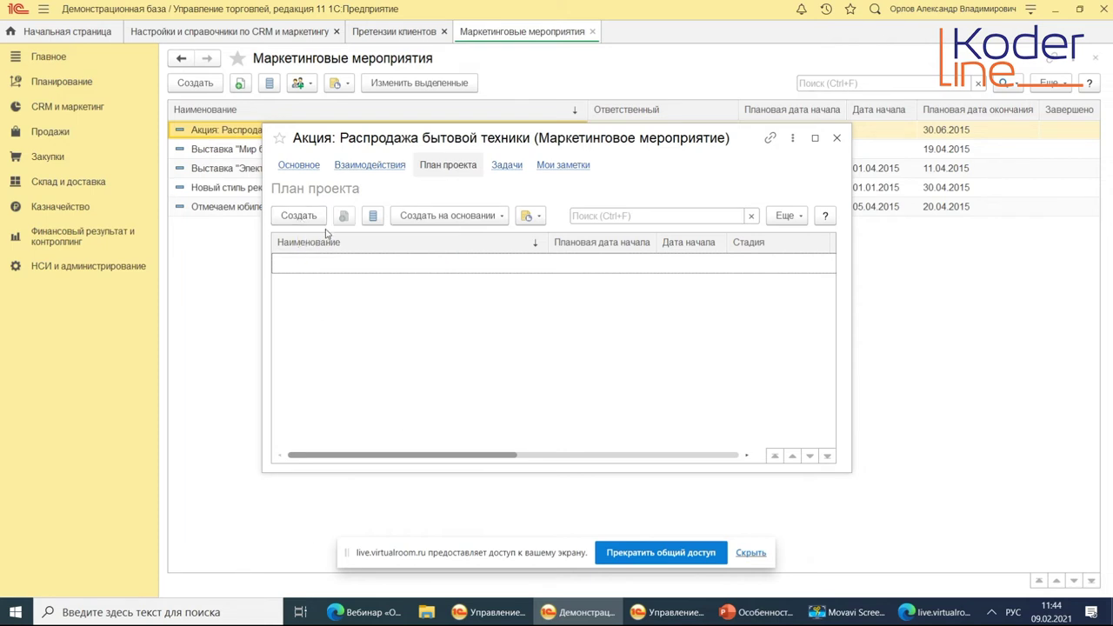
left_click(298, 215)
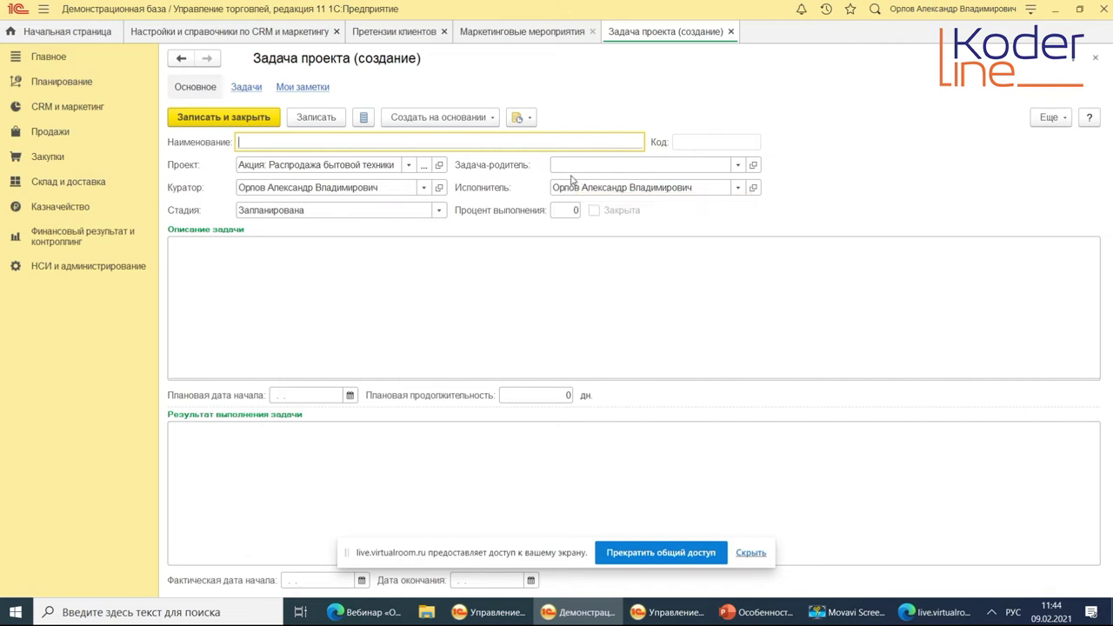
left_click(731, 31)
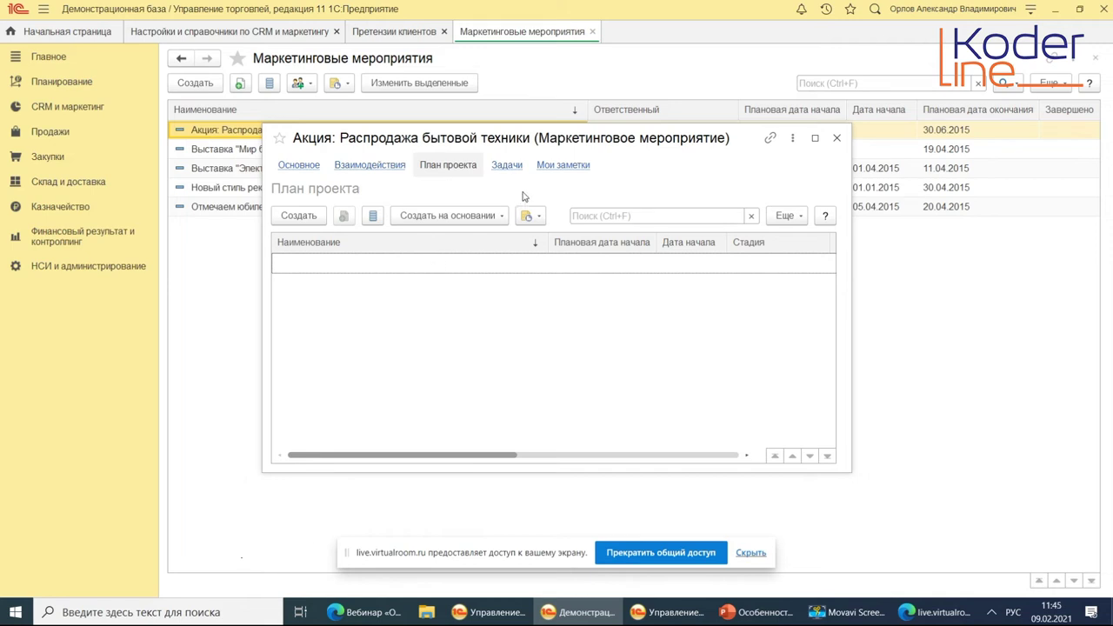
Look through the event's Задачи and Мои заметки tabs, return to Основное, and close the form.
left_click(509, 165)
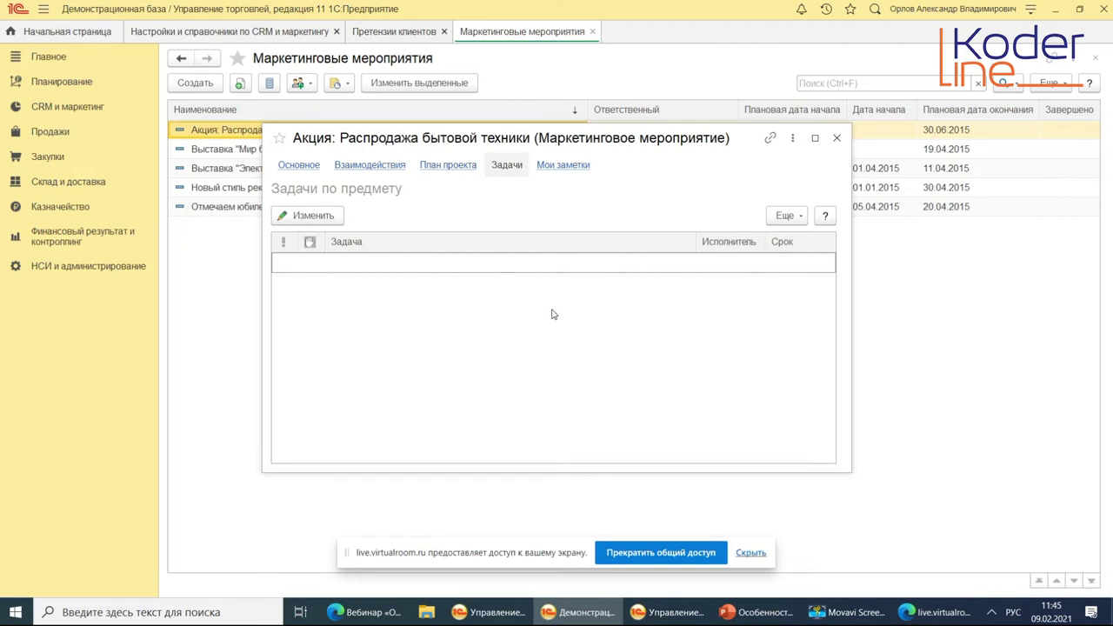
left_click(564, 166)
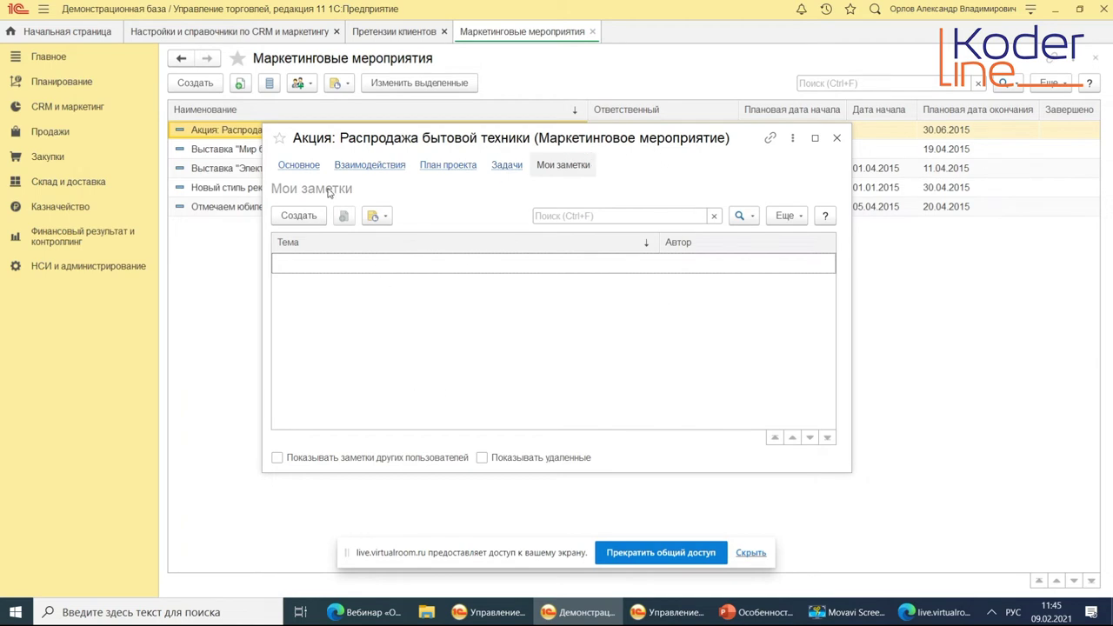
left_click(300, 167)
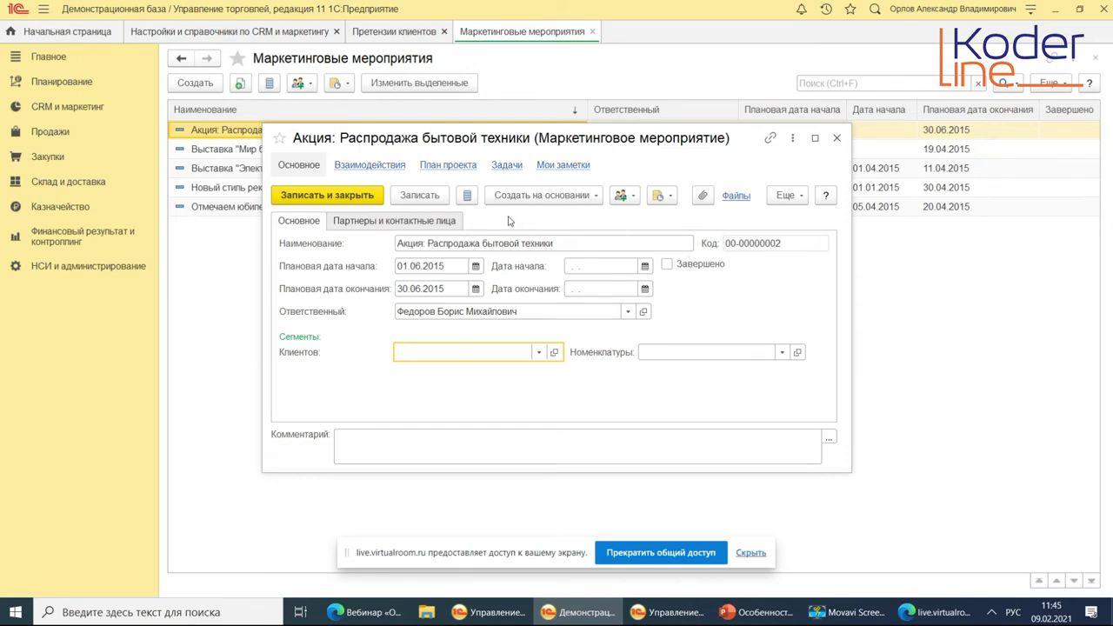
left_click(837, 140)
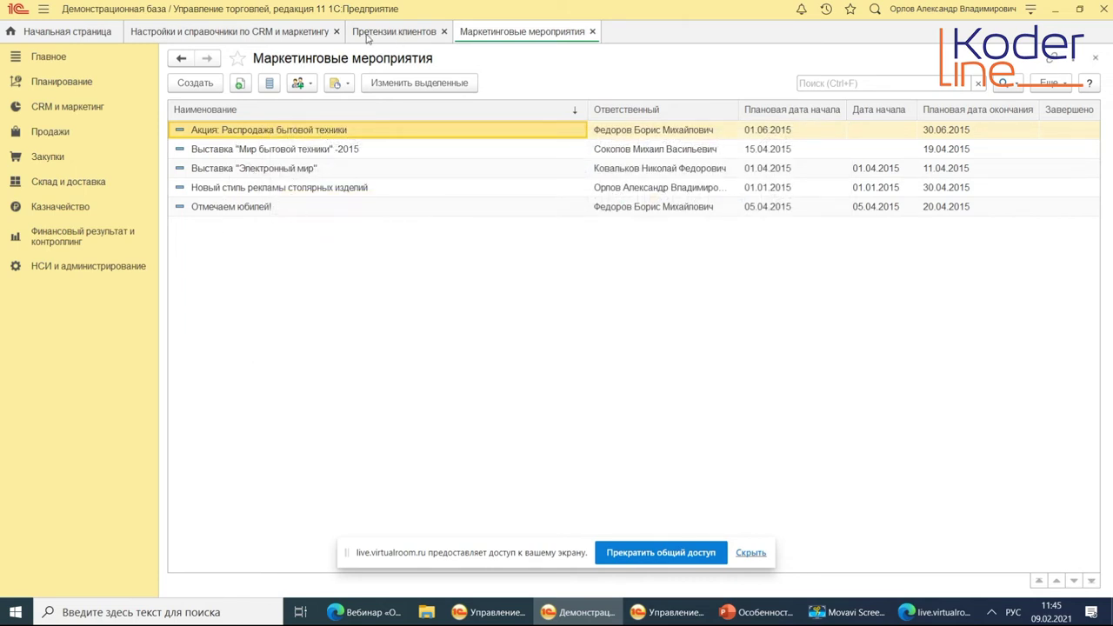
Open Сделки с клиентами under CRM и маркетинг and open the deal Покупка кондиционеров.
left_click(68, 106)
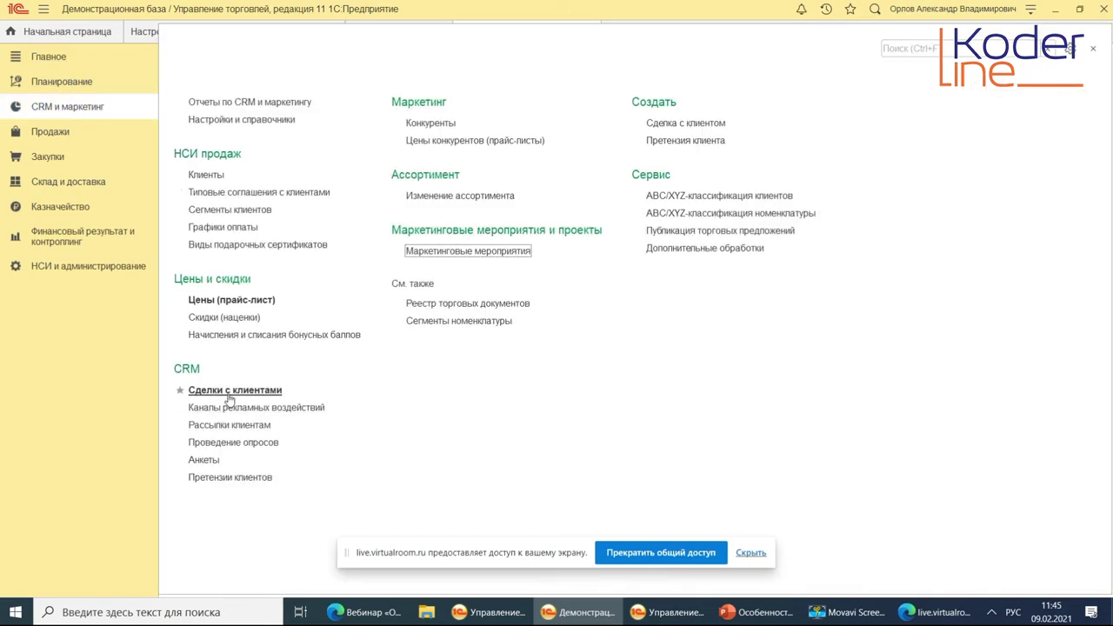
left_click(230, 395)
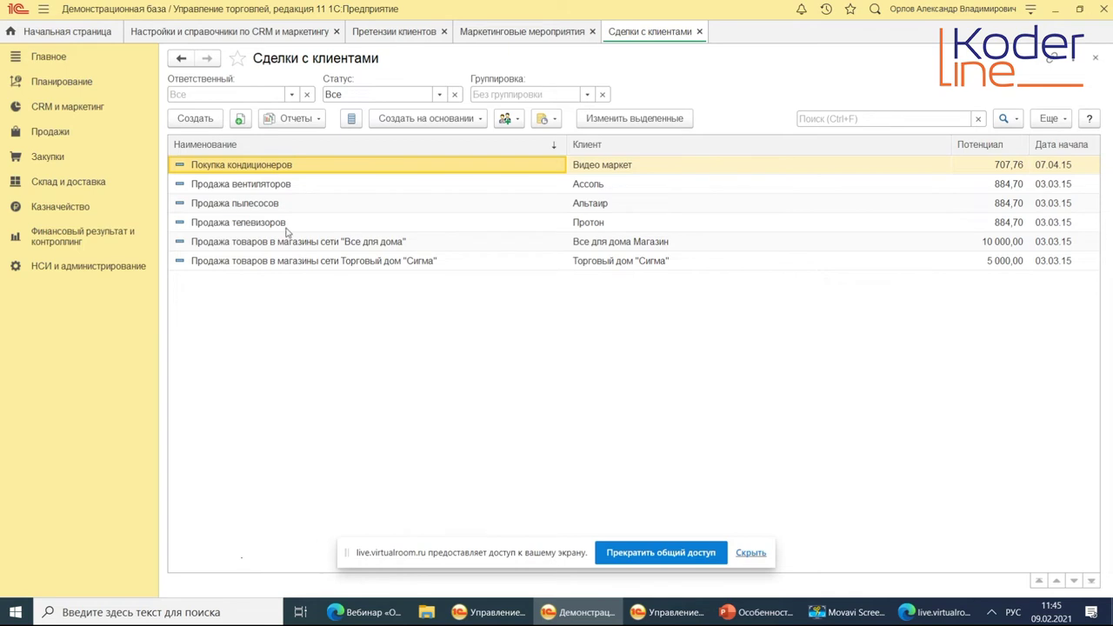
double_click(236, 161)
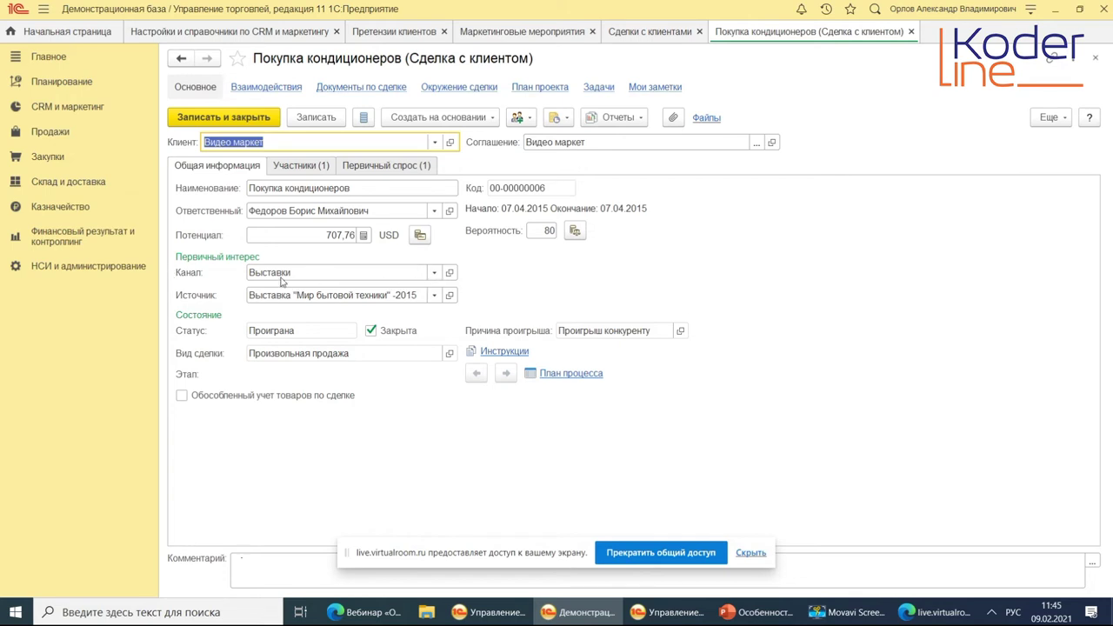
left_click(435, 294)
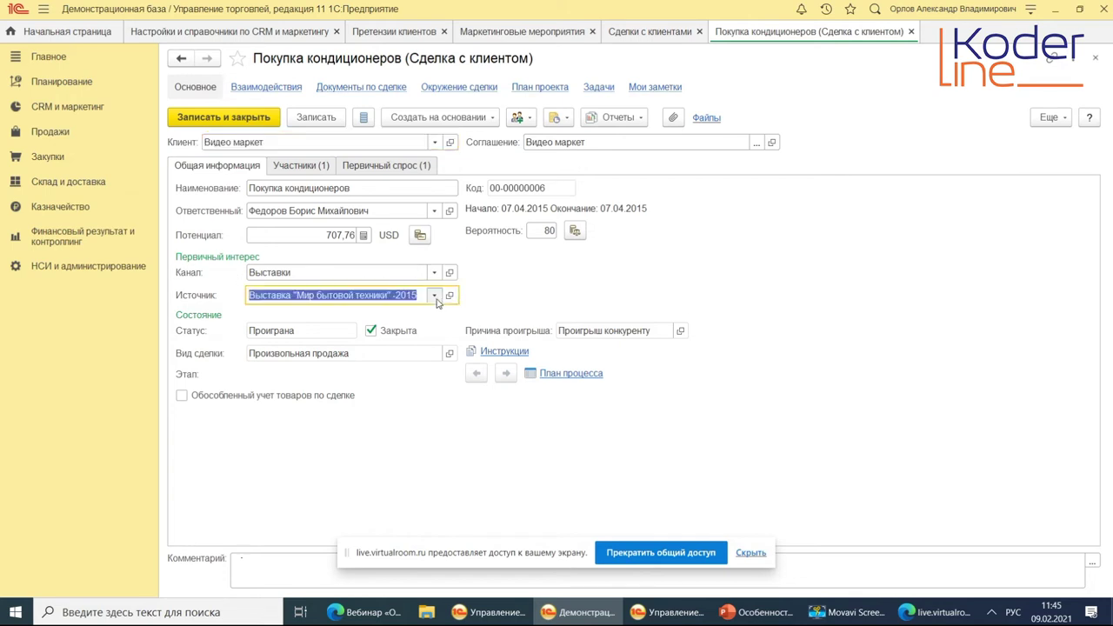
left_click(290, 387)
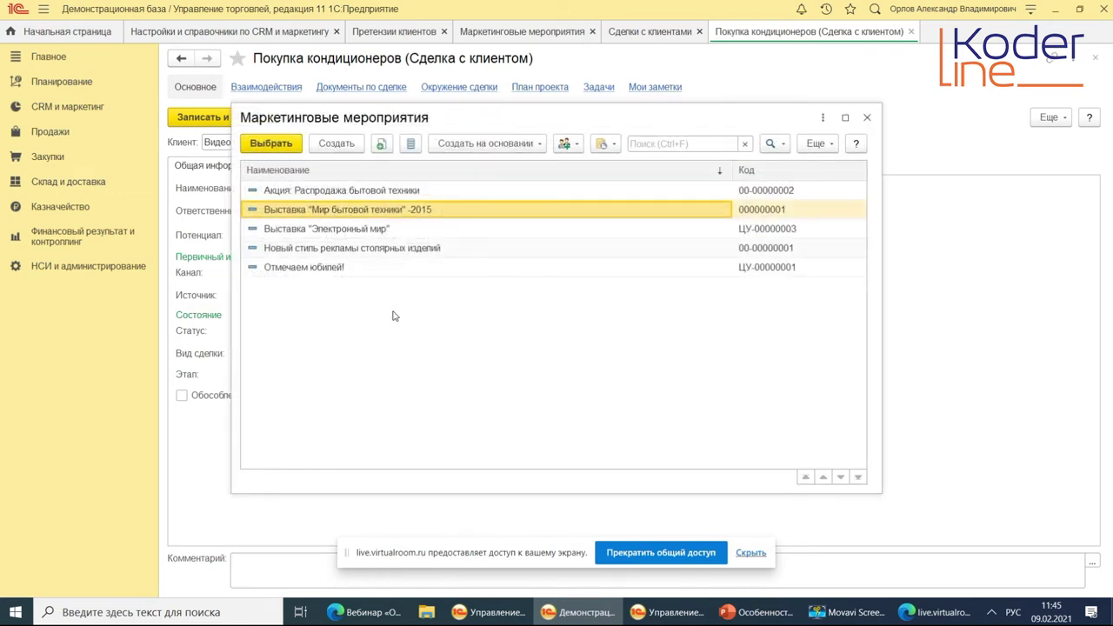
left_click(866, 117)
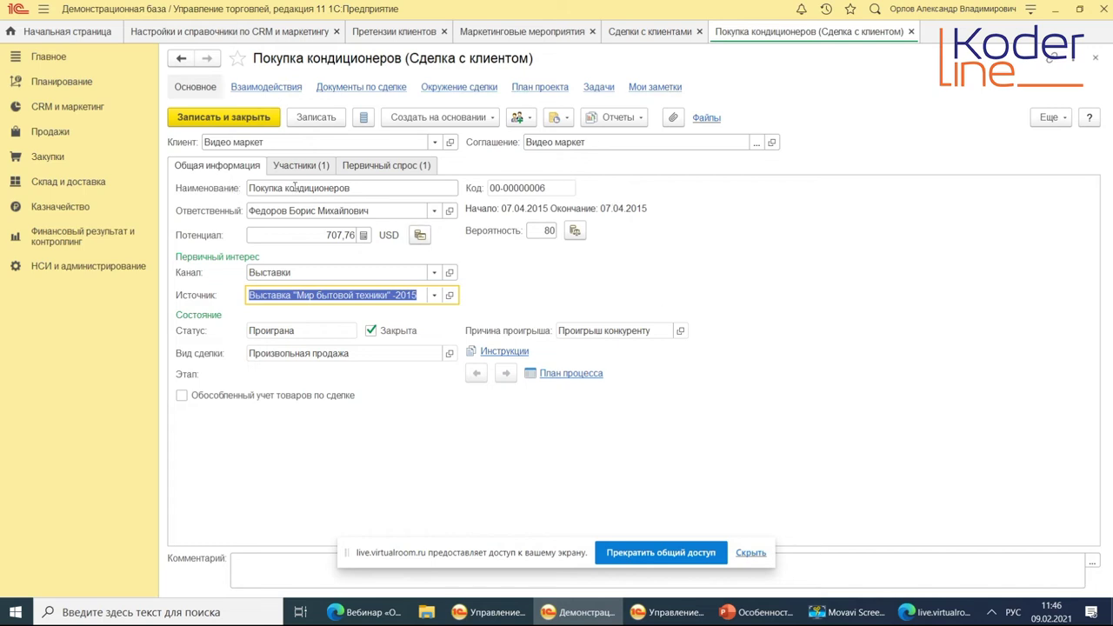
left_click(294, 187)
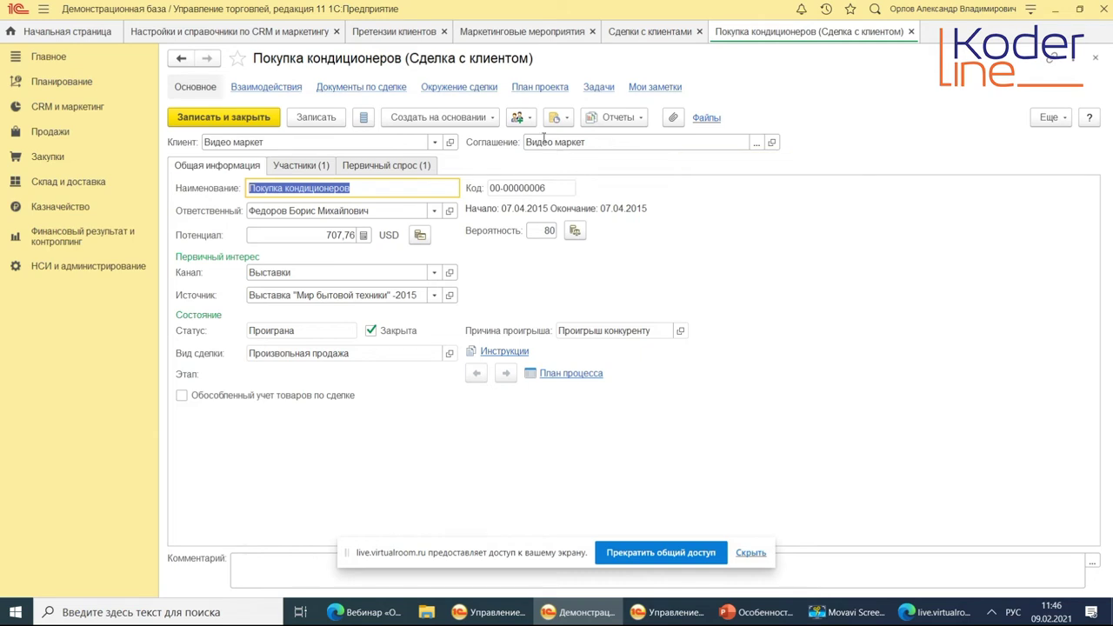
left_click(755, 147)
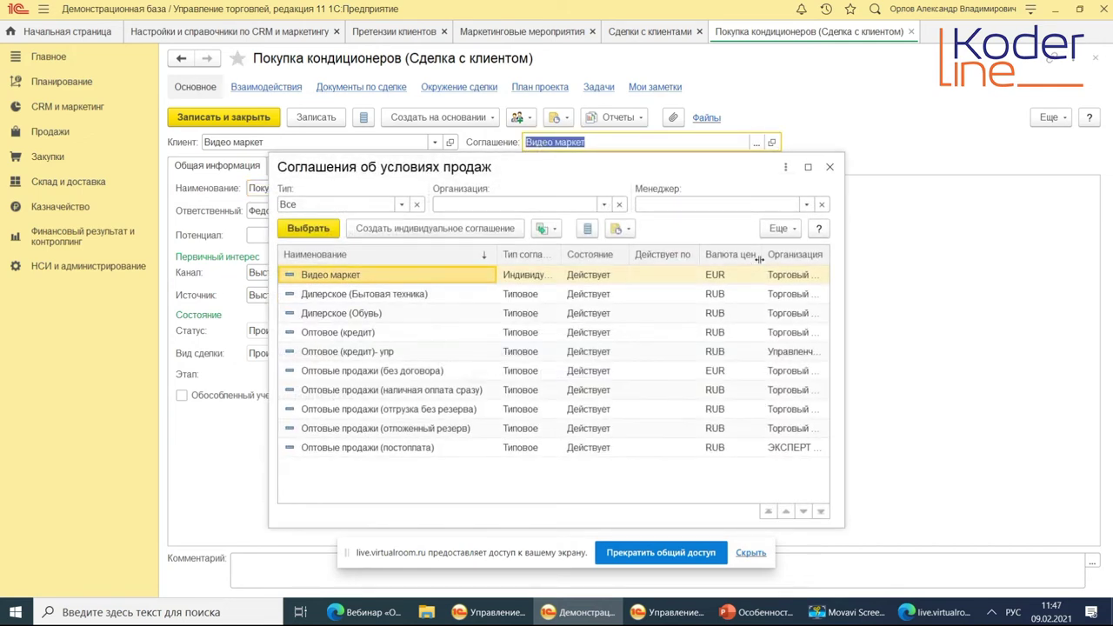
Inspect the agreements list, widening Тип соглашения, then open the deal's Видео маркет agreement ВМ-90.
right_click(357, 276)
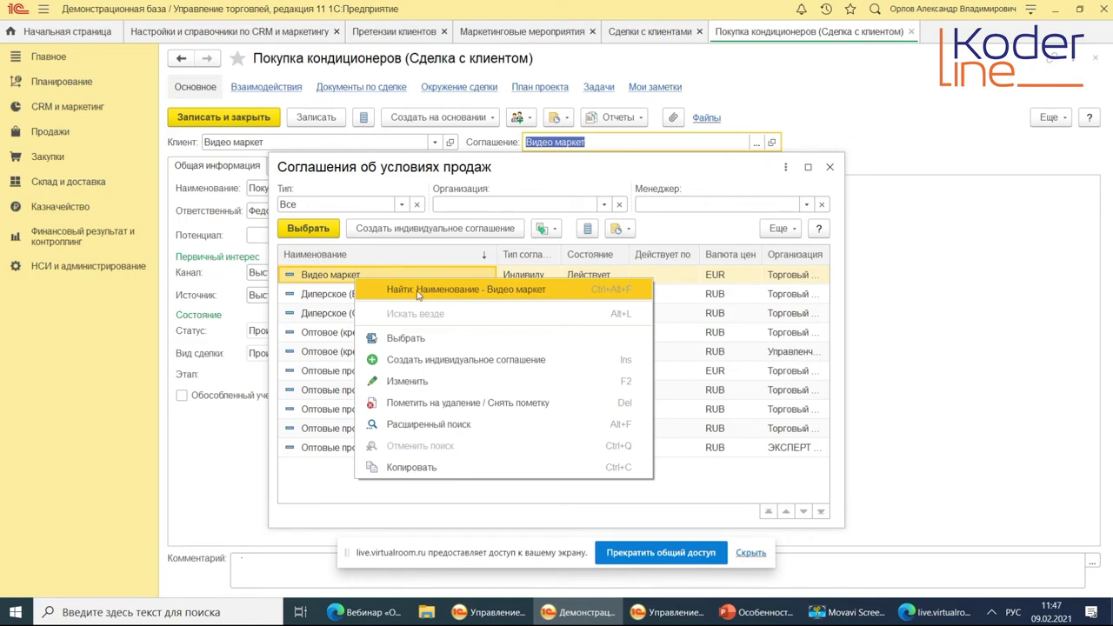
key("Escape")
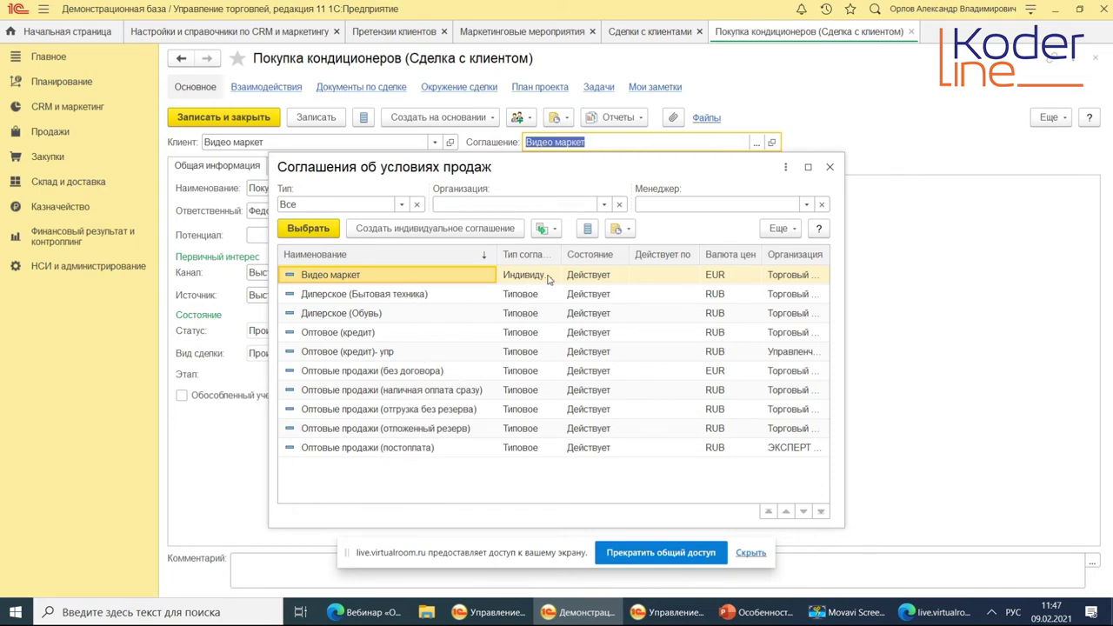
left_click_drag(559, 259, 607, 259)
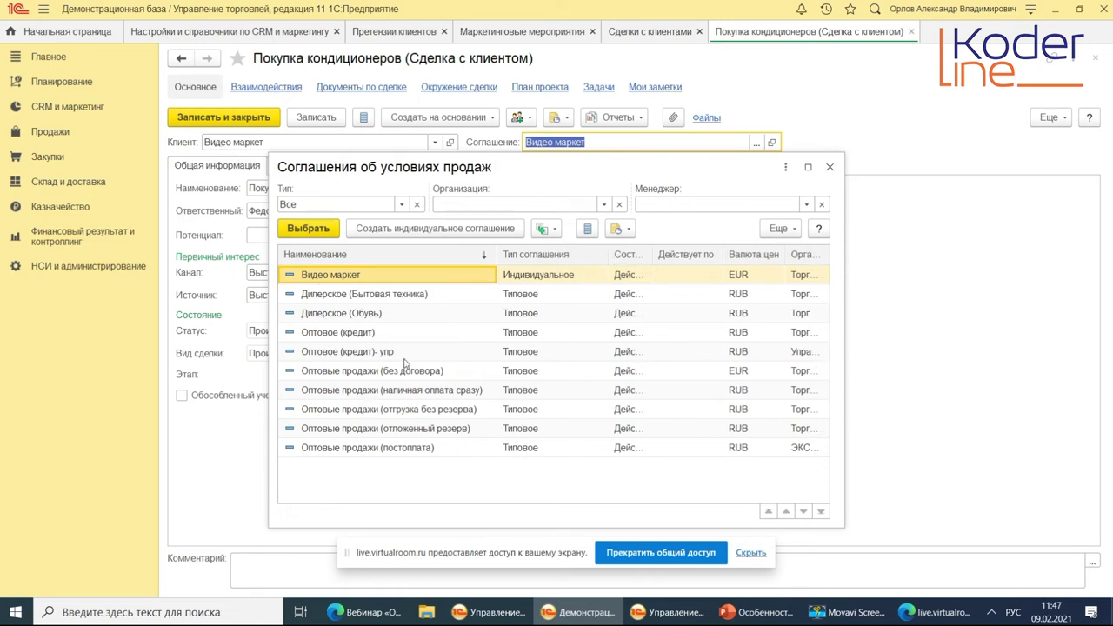
left_click(829, 166)
left_click(772, 145)
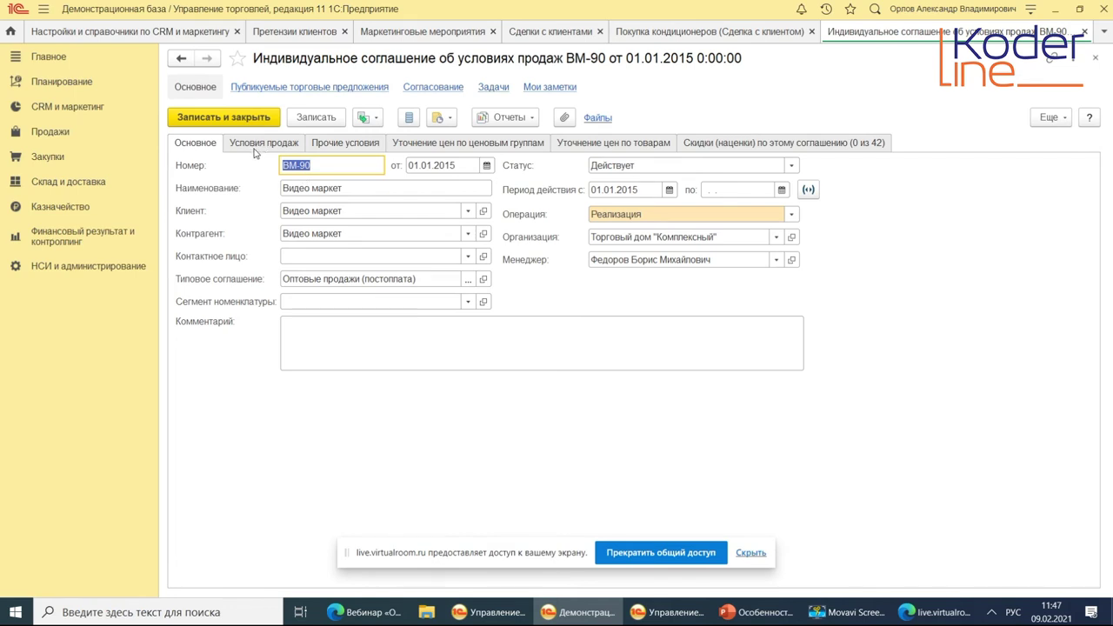
Review agreement ВМ-90's sales conditions, price refinements and discounts tabs, then close it.
left_click(257, 146)
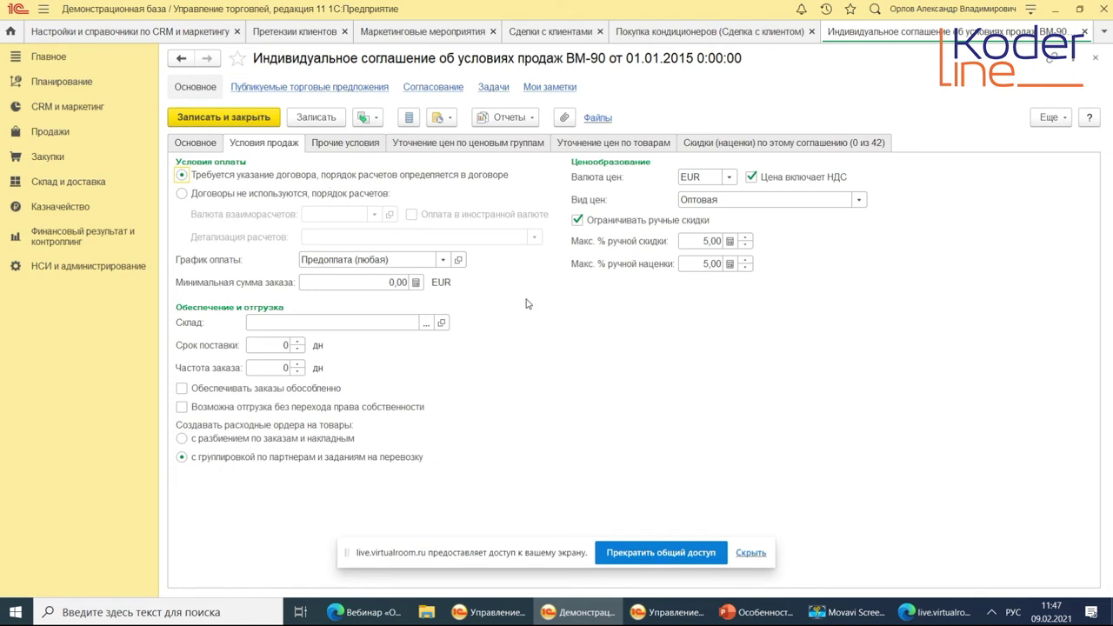
left_click(444, 145)
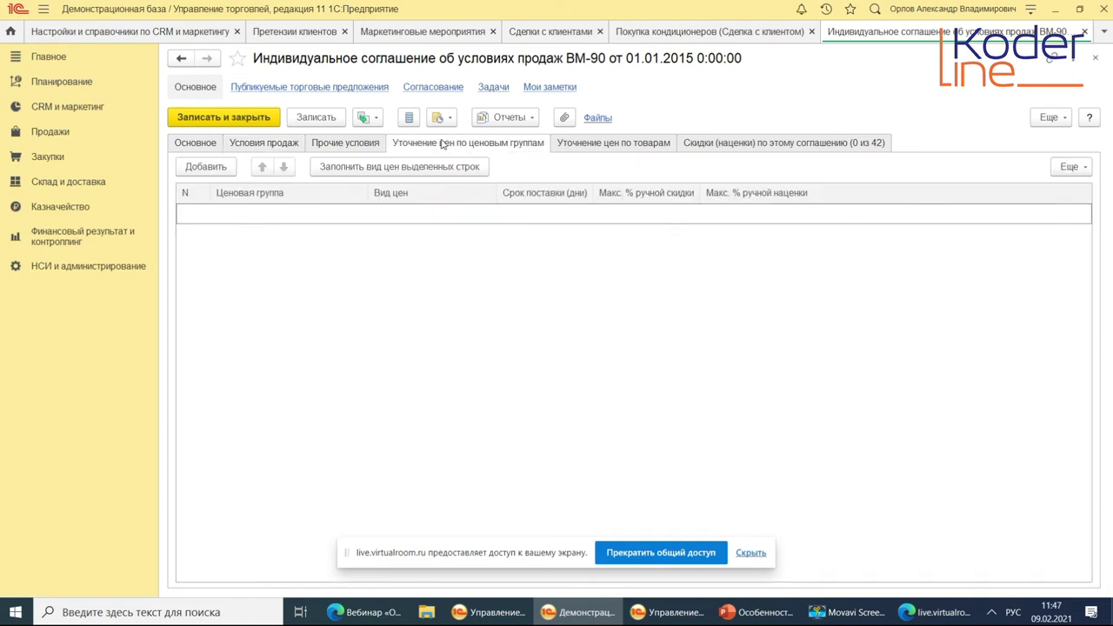
left_click(614, 146)
left_click(746, 149)
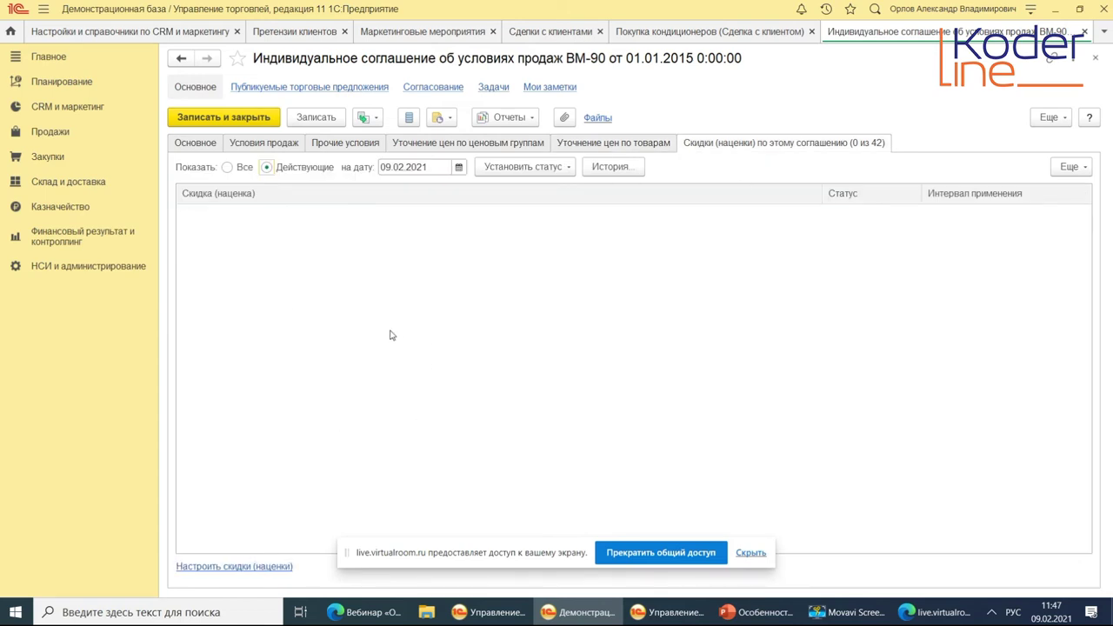
left_click(199, 143)
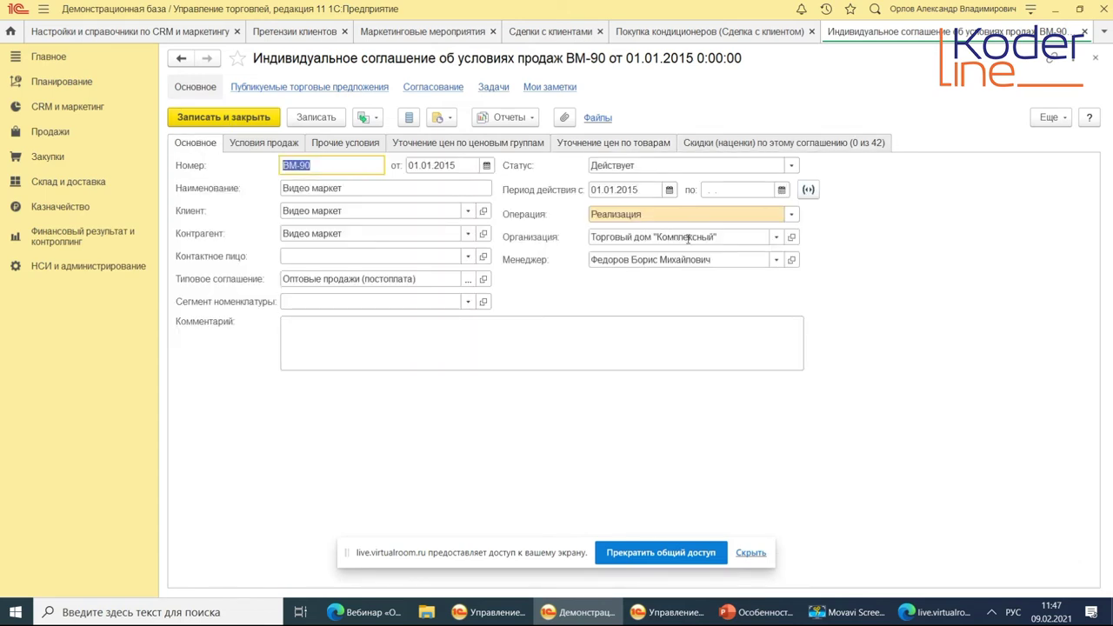
left_click(1095, 57)
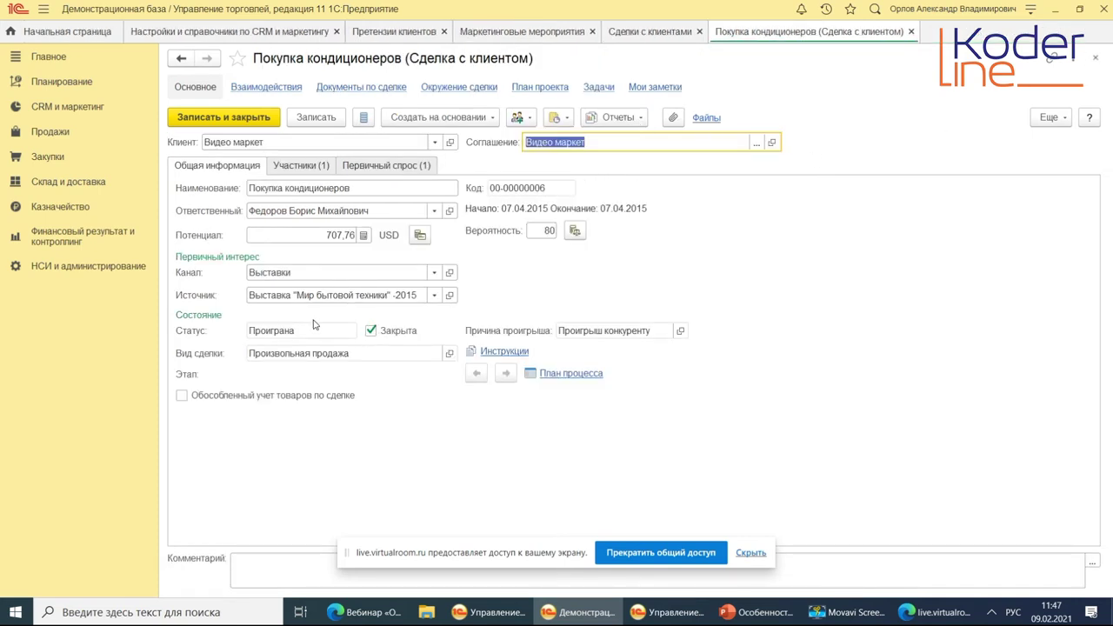
left_click(327, 234)
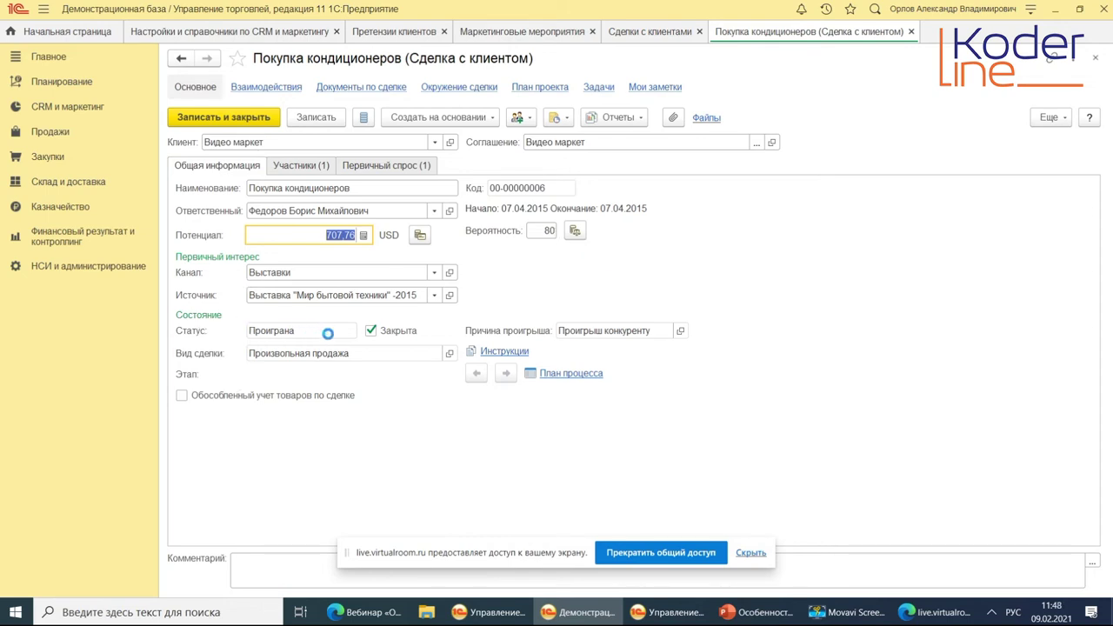
Leave the deal status at Проиграна and open its Произвольная продажа deal type.
double_click(325, 330)
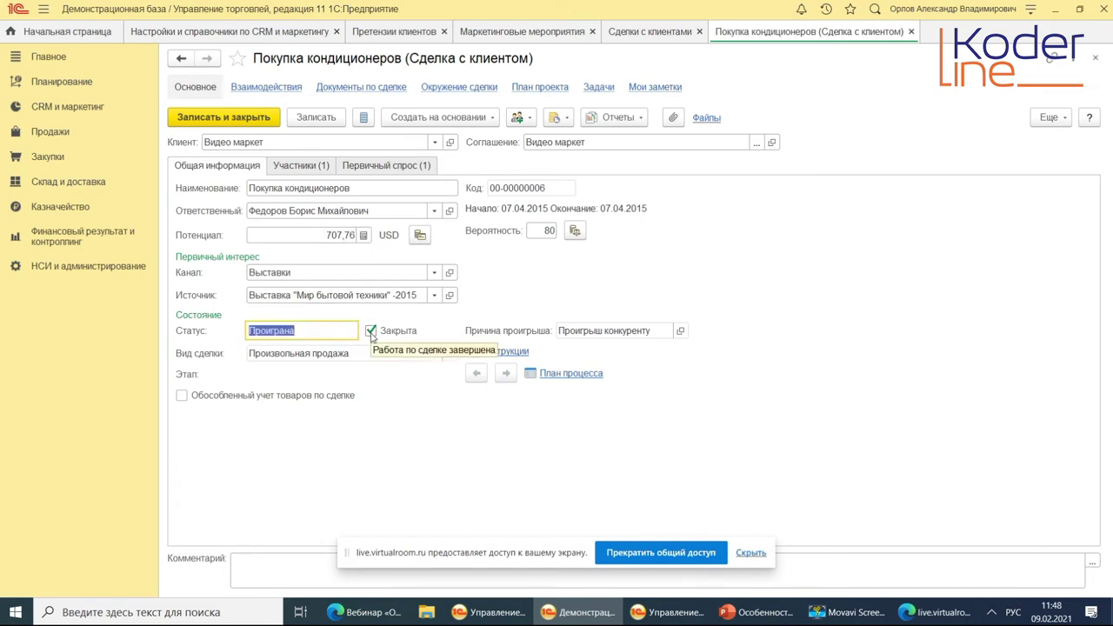
left_click(371, 333)
left_click(349, 330)
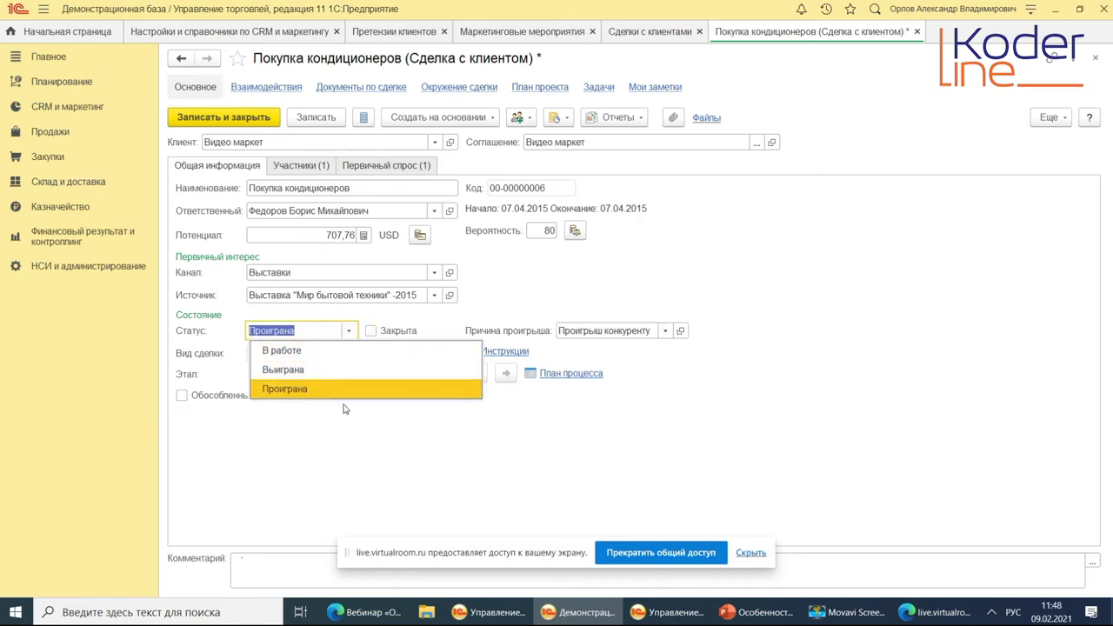
left_click(561, 275)
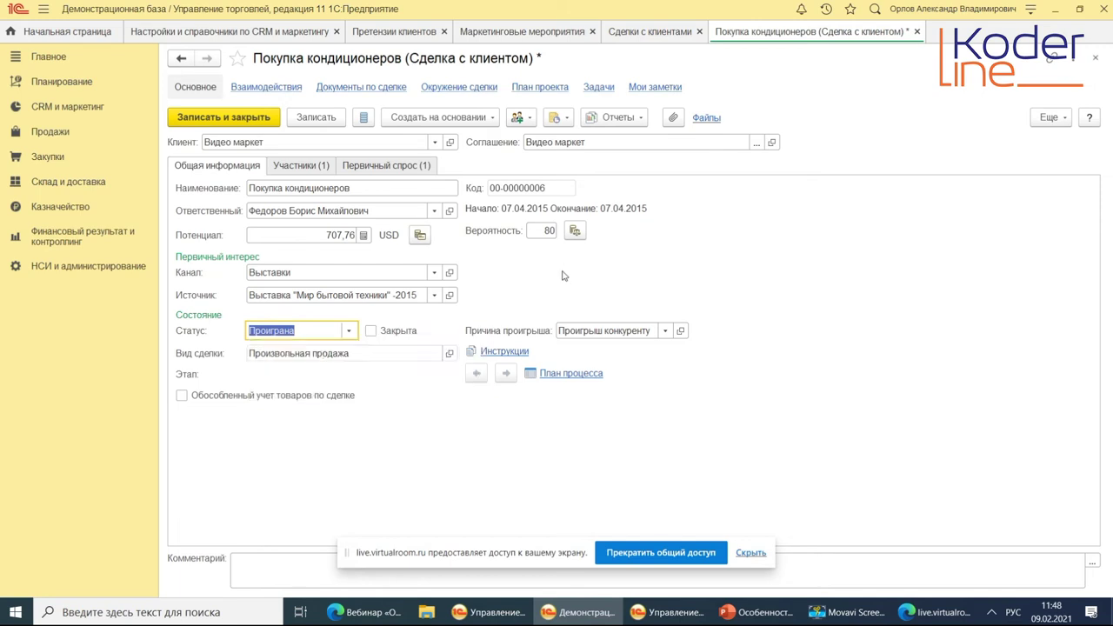
left_click(349, 331)
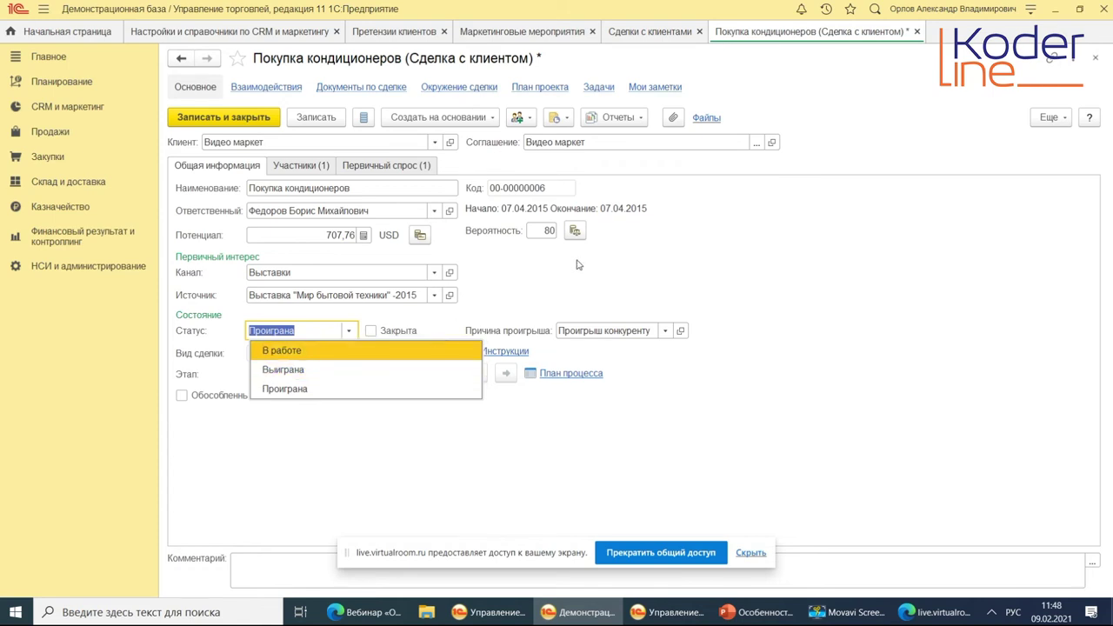
left_click(775, 259)
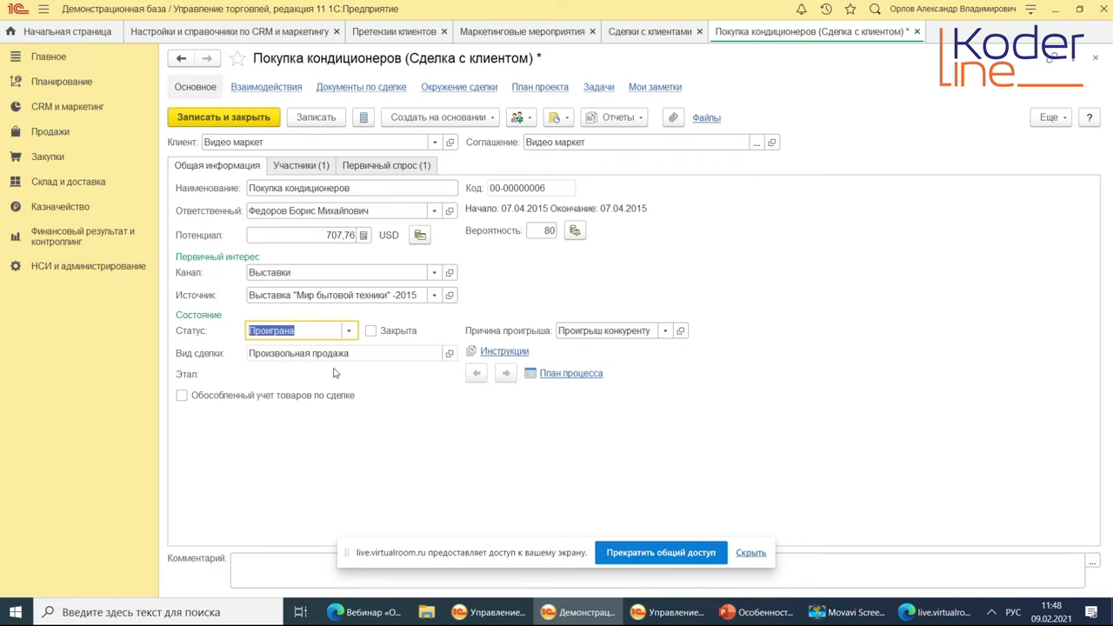
left_click(450, 353)
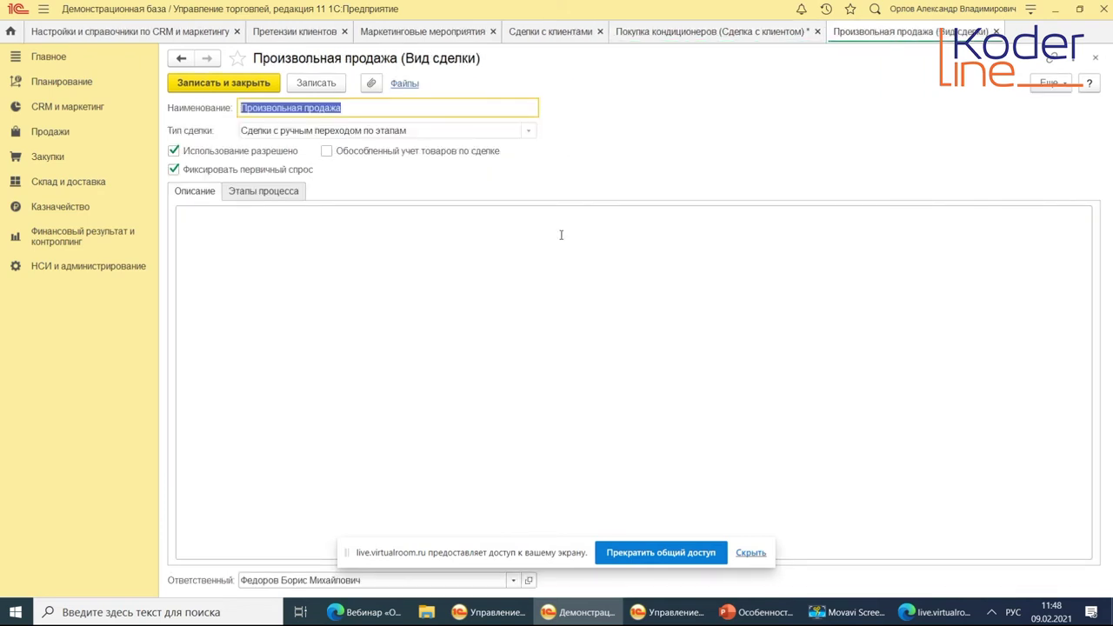
Show Произвольная продажа's four process stages and point out its Тип сделки field.
left_click(266, 192)
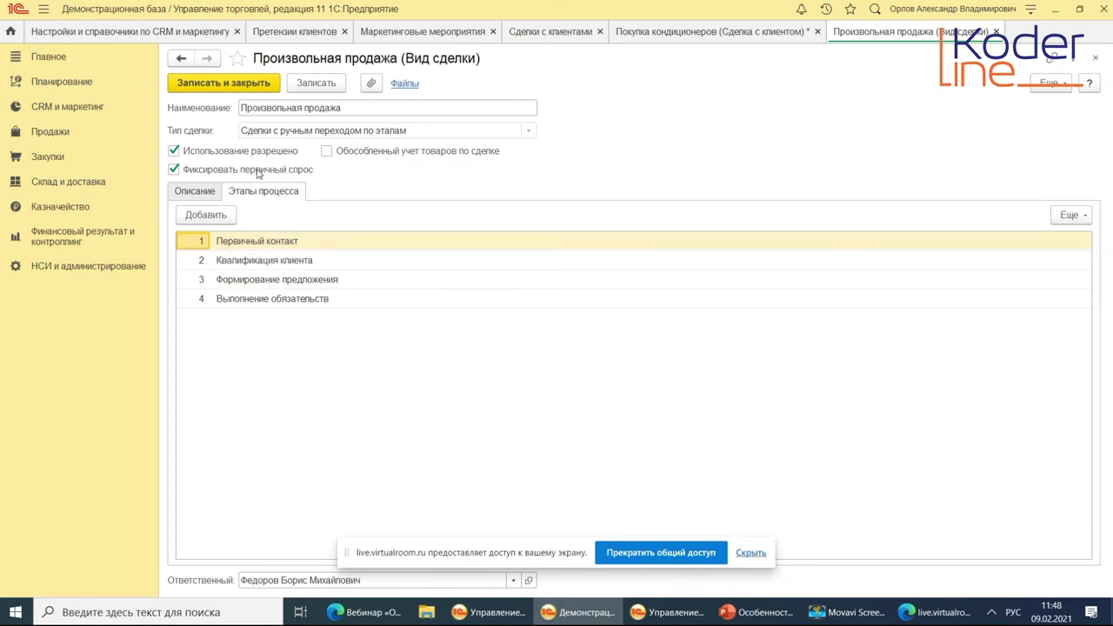
left_click(271, 130)
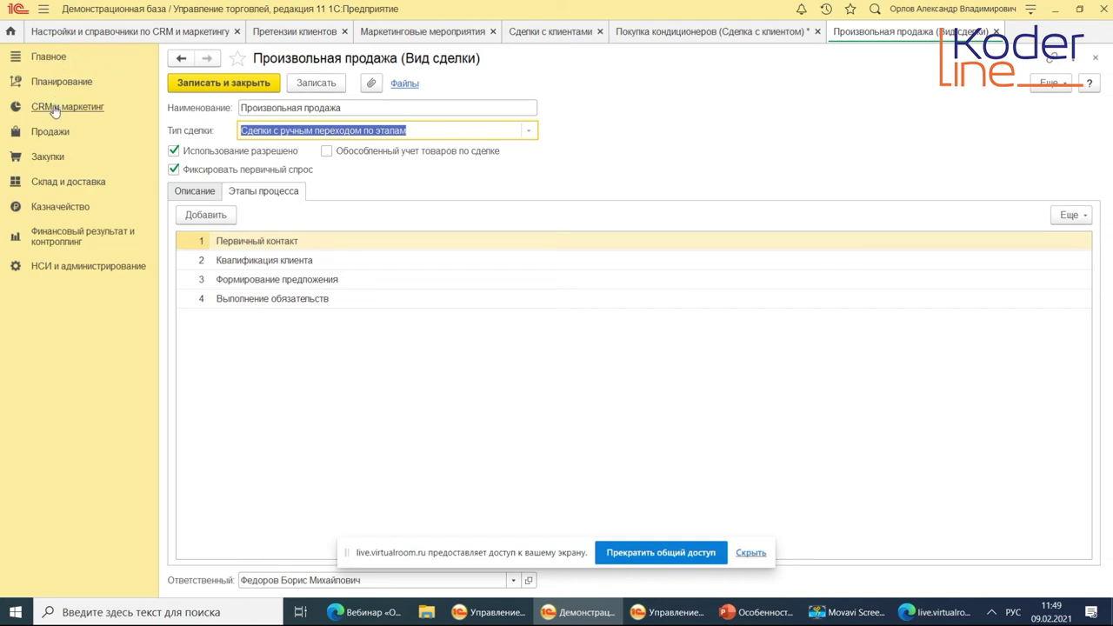
left_click(54, 109)
Open the Типовая продажа deal type from Виды сделок с клиентами and show its seven stages.
left_click(235, 122)
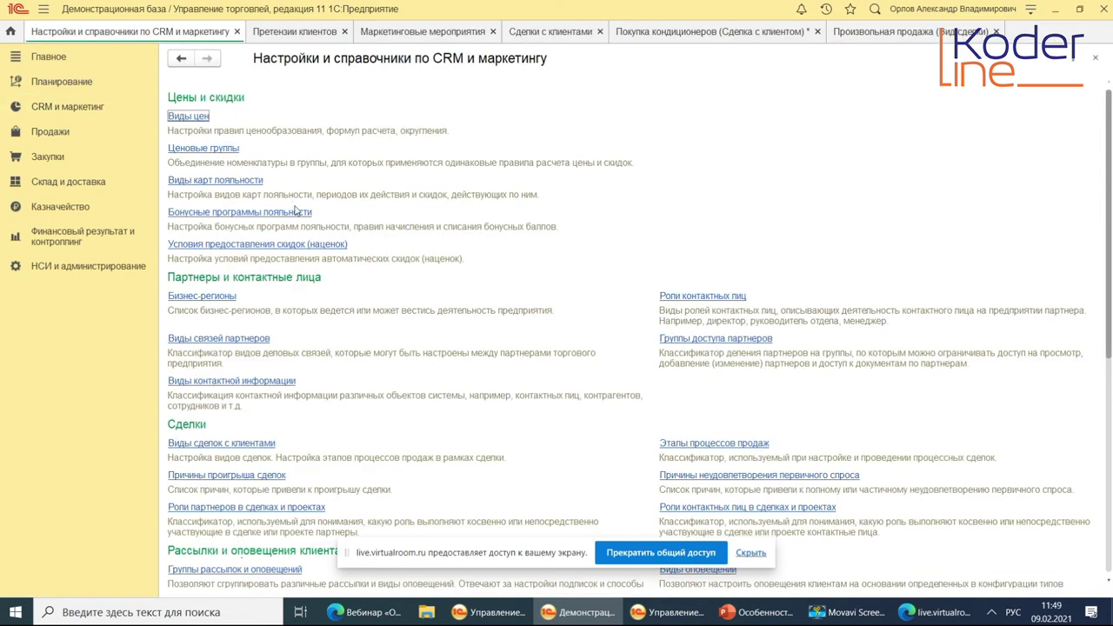
left_click(233, 446)
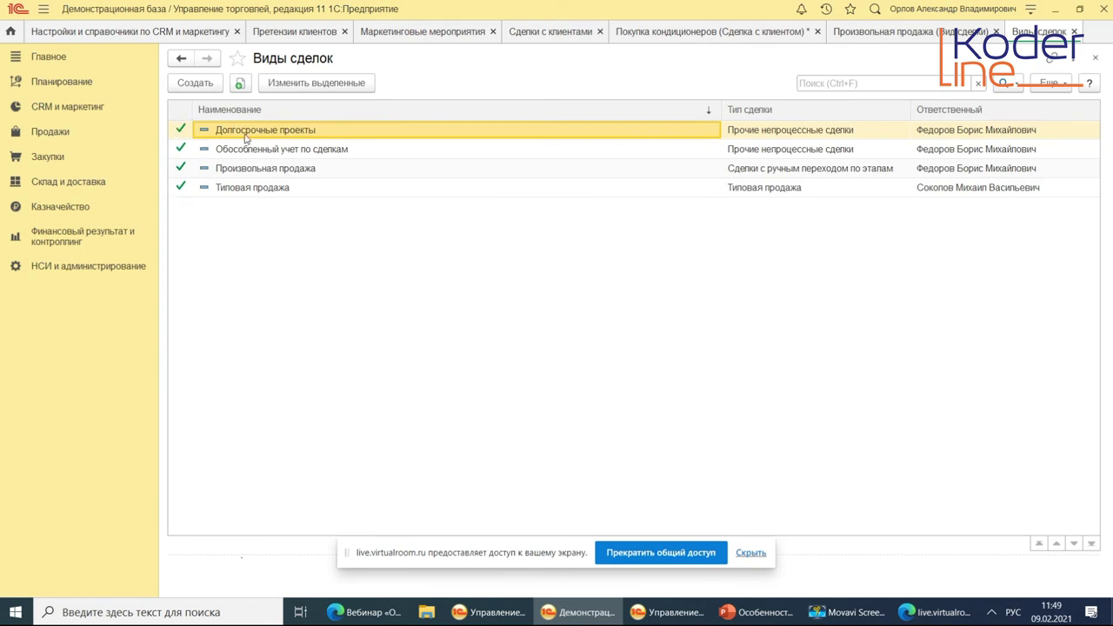
double_click(284, 189)
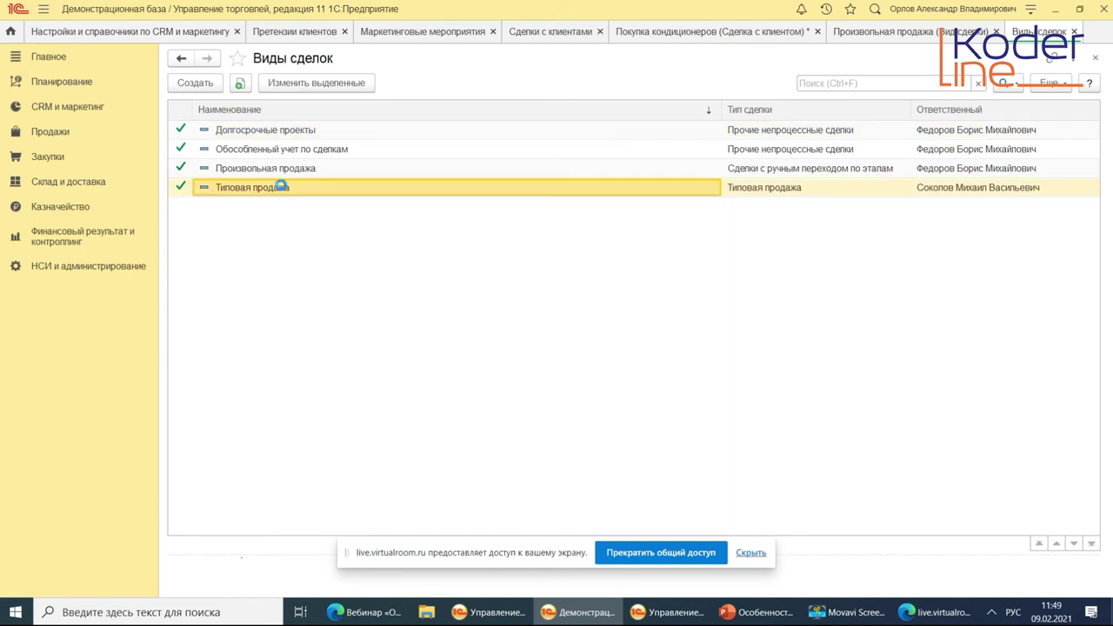
left_click(253, 189)
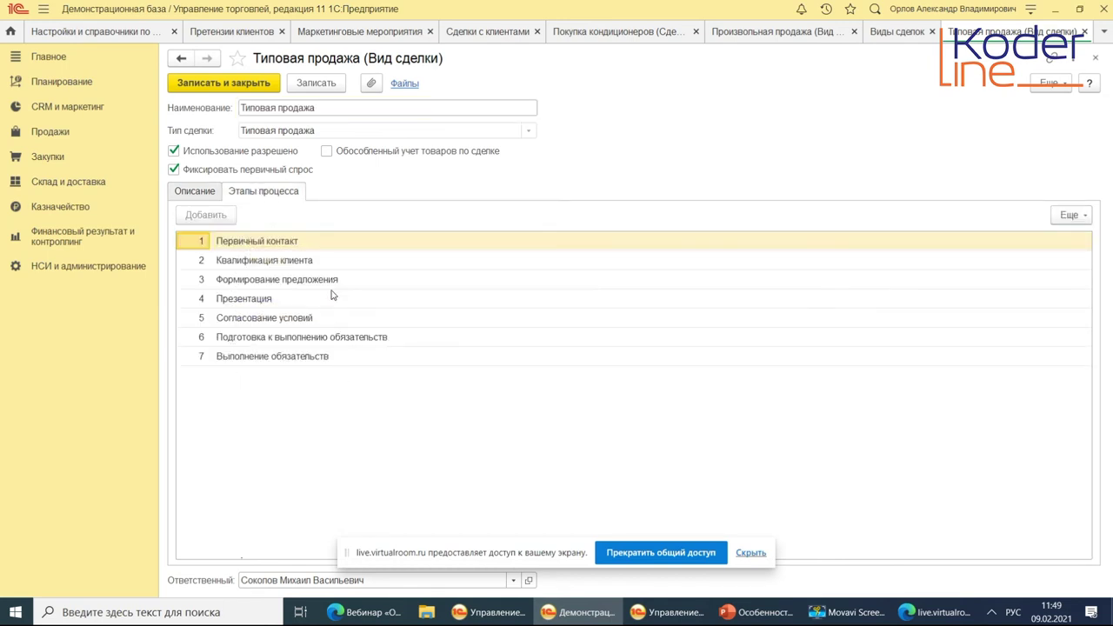
left_click(275, 246)
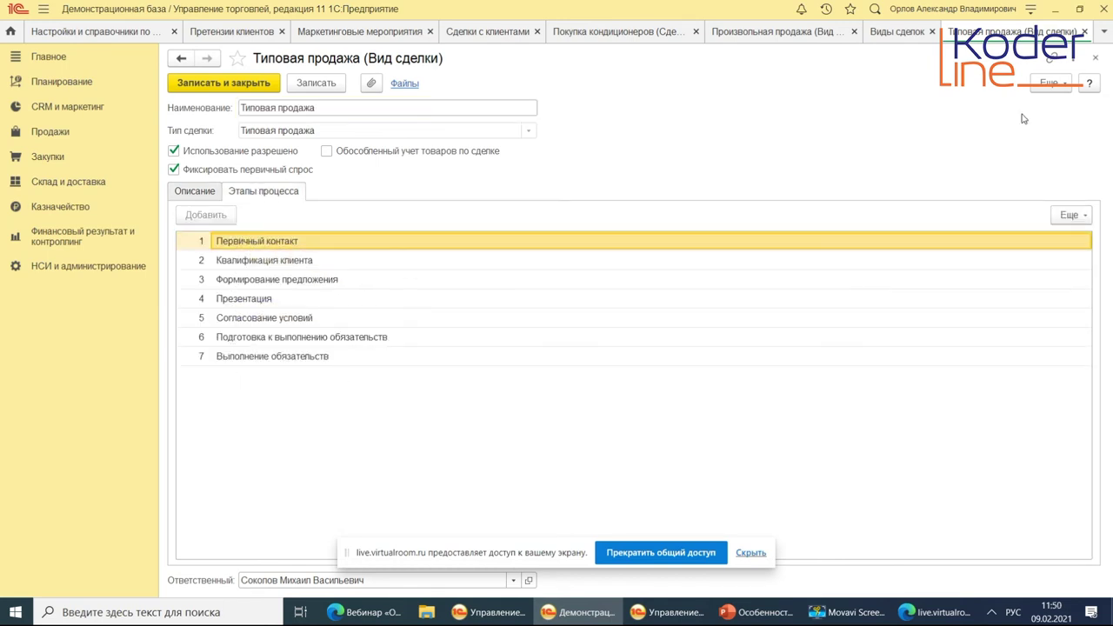
Unlock the Тип сделки field via Еще > Разрешить редактирование реквизитов.
left_click(1050, 83)
left_click(986, 243)
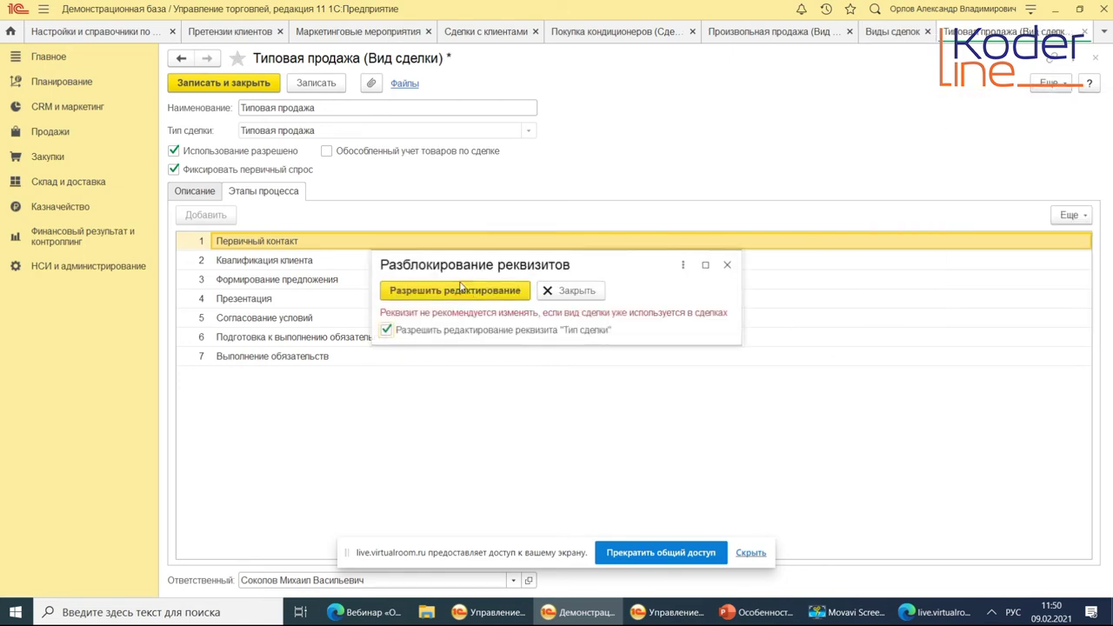
left_click(457, 292)
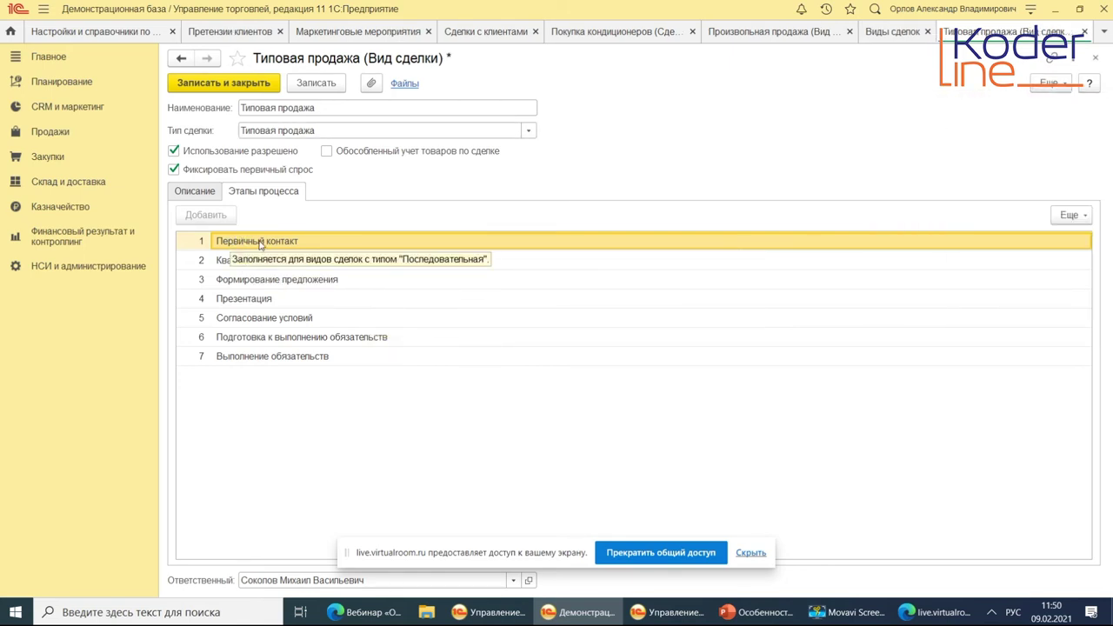
Step through stages Квалификация клиента to Подготовка к выполнению обязательств, then close without saving.
left_click(264, 259)
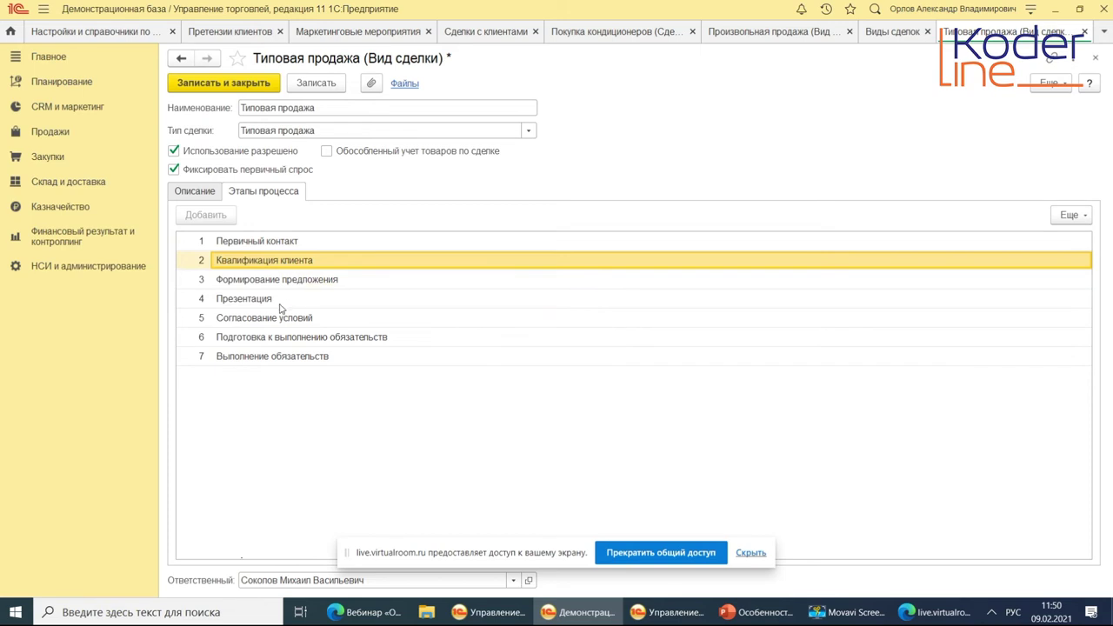
left_click(247, 246)
left_click(249, 259)
left_click(245, 300)
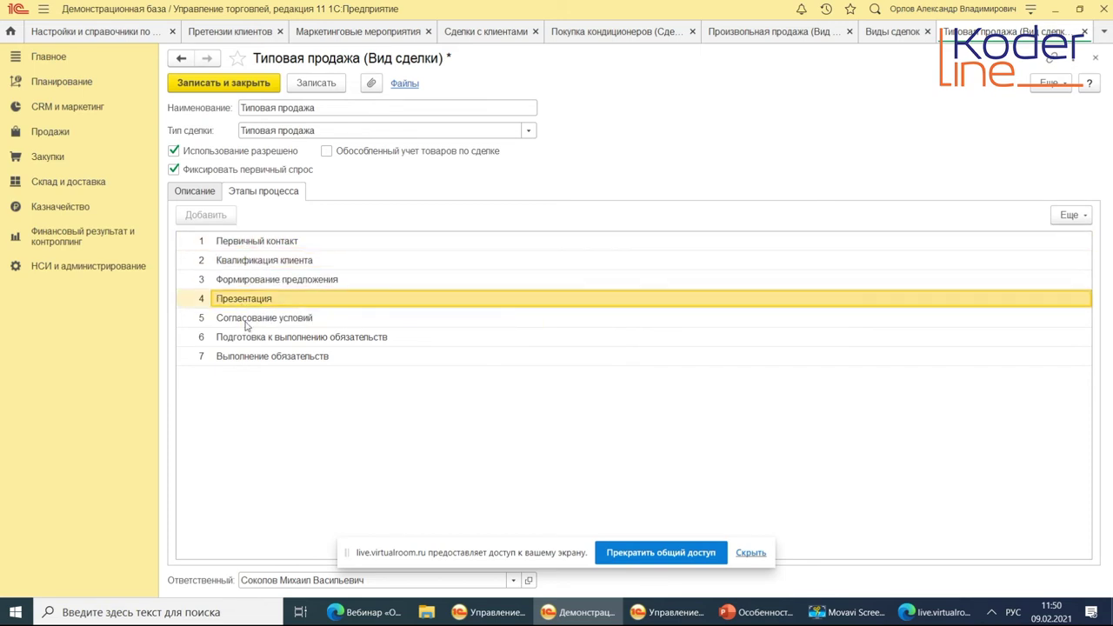
left_click(255, 339)
left_click(273, 241)
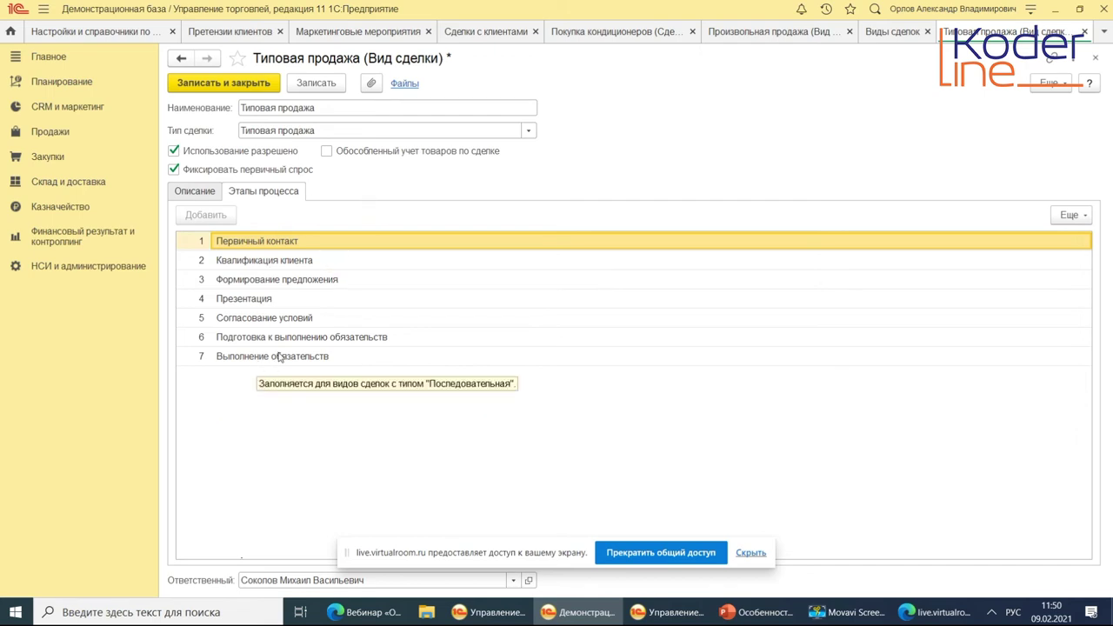
key("Escape")
left_click(598, 332)
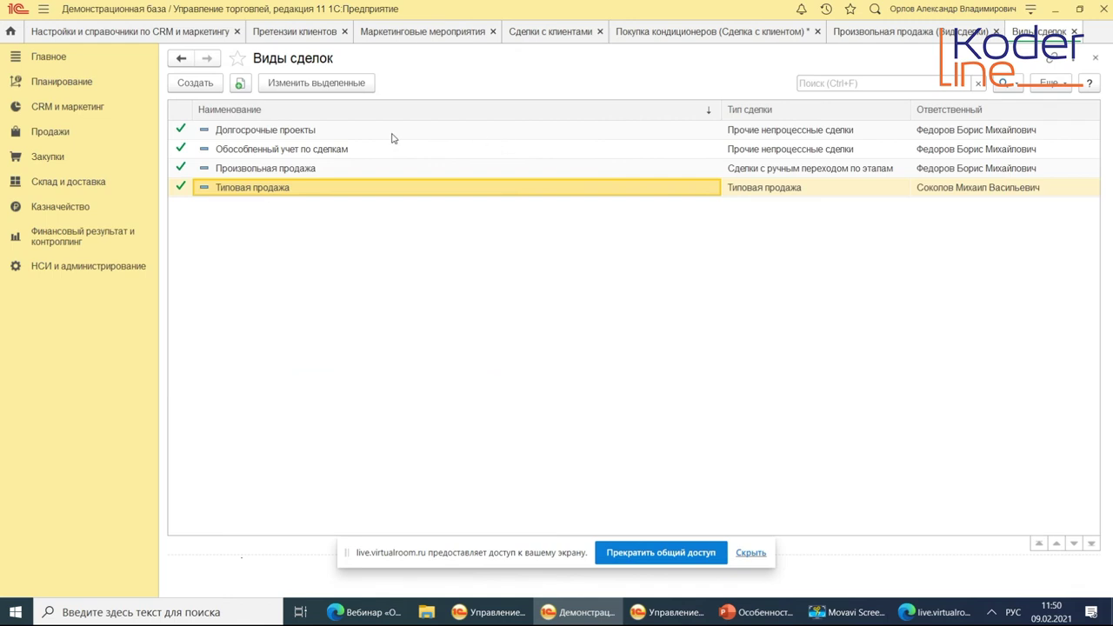
Open and close Произвольная продажа and Обособленный учет по сделкам, then close the Виды сделок list.
left_click(787, 172)
double_click(787, 173)
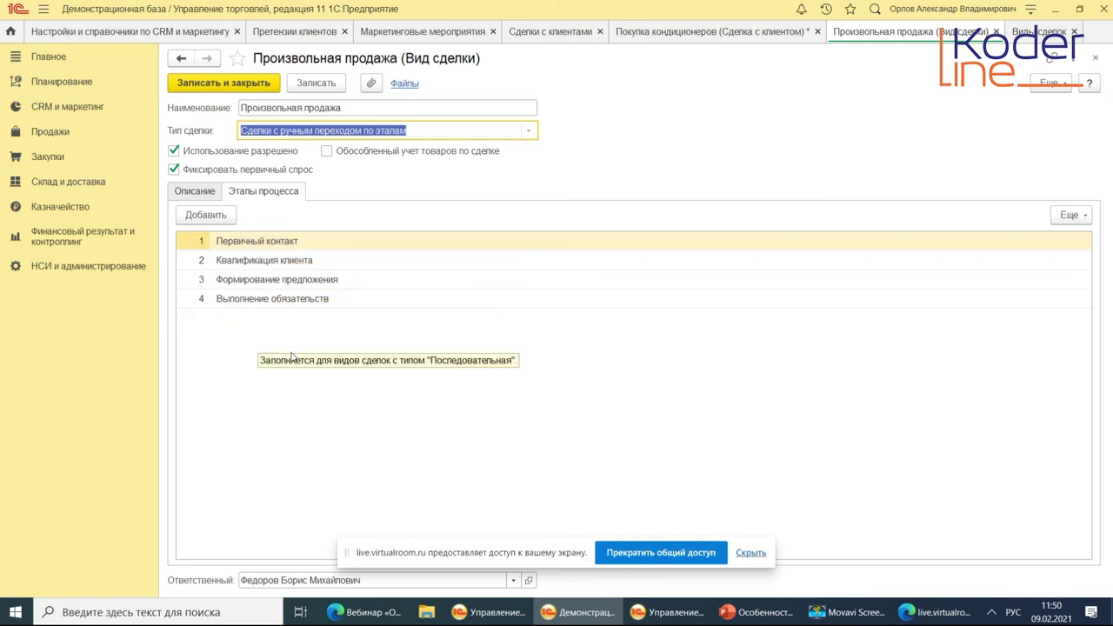
key("Escape")
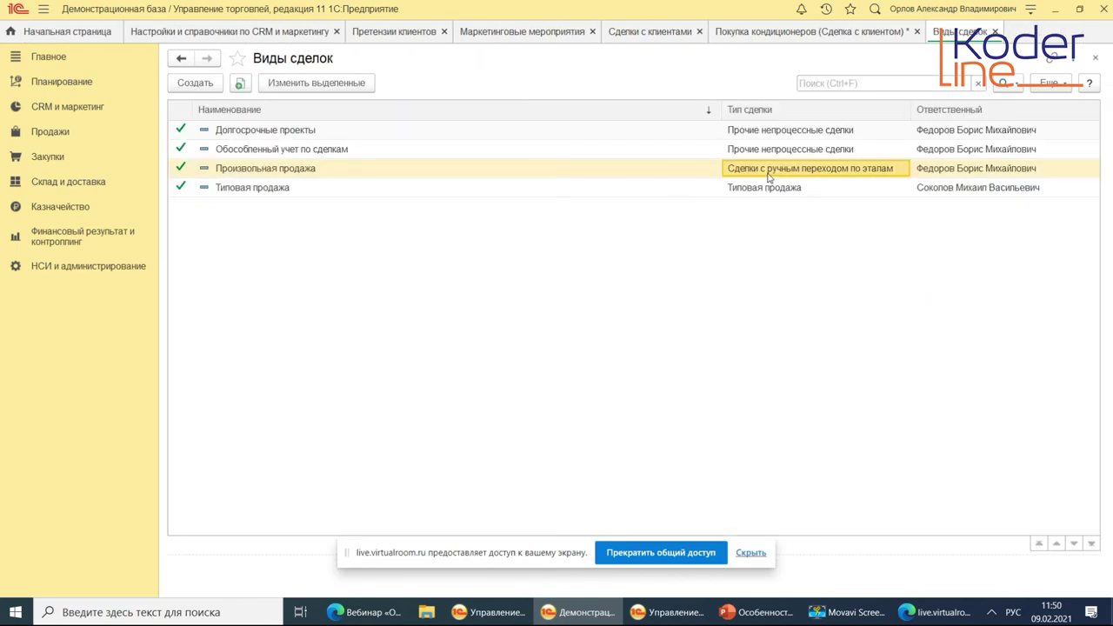
double_click(769, 152)
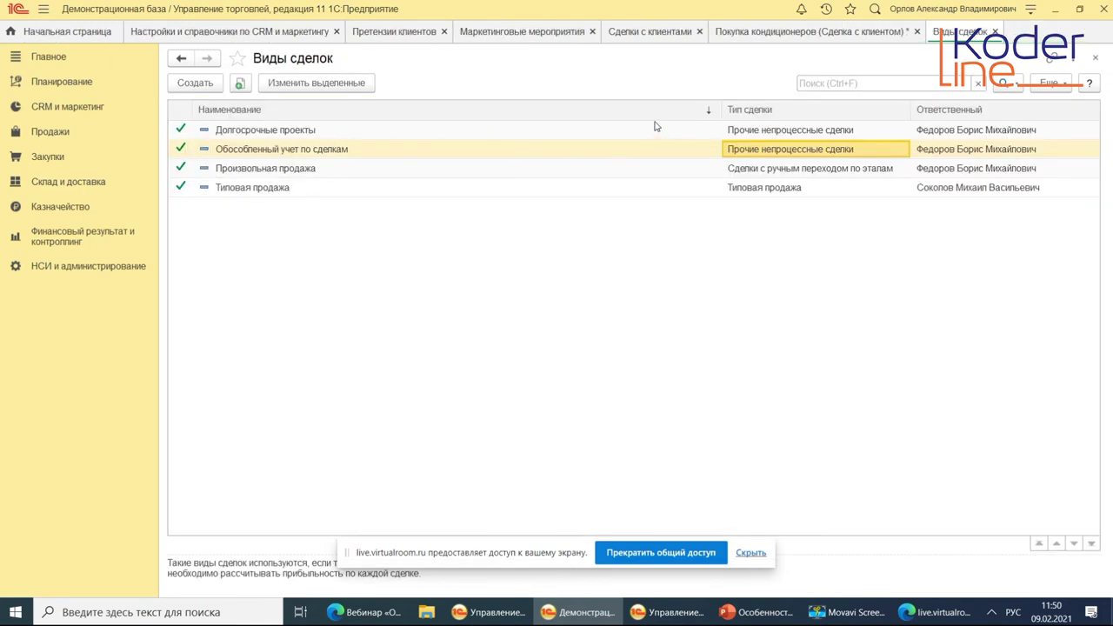
key("Escape")
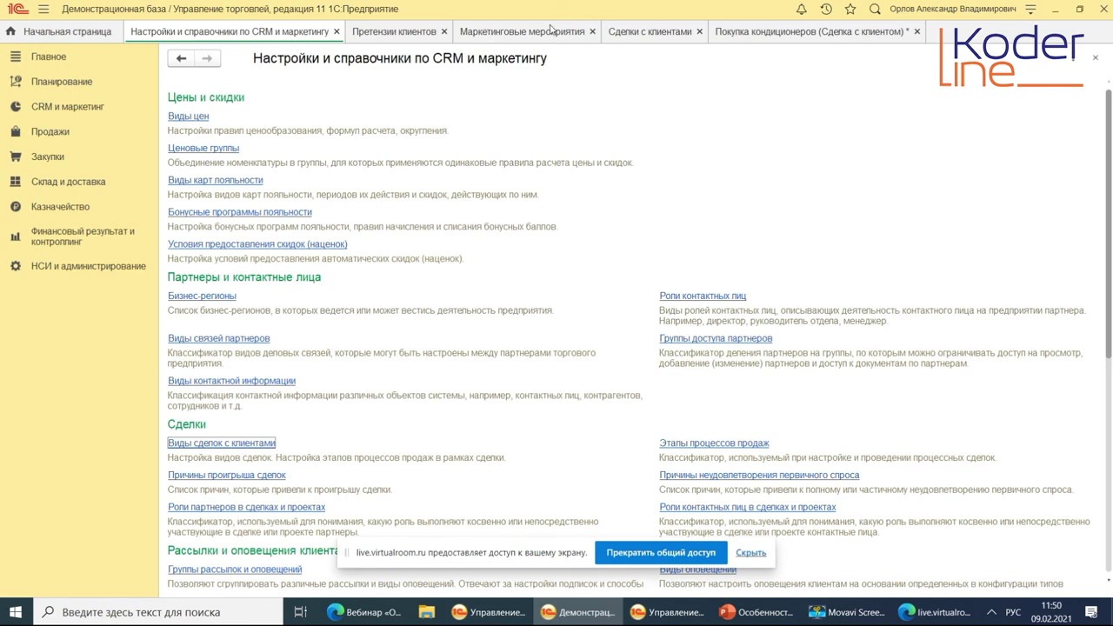
Reverse-sort the Сделки с клиентами list by Наименование.
left_click(620, 35)
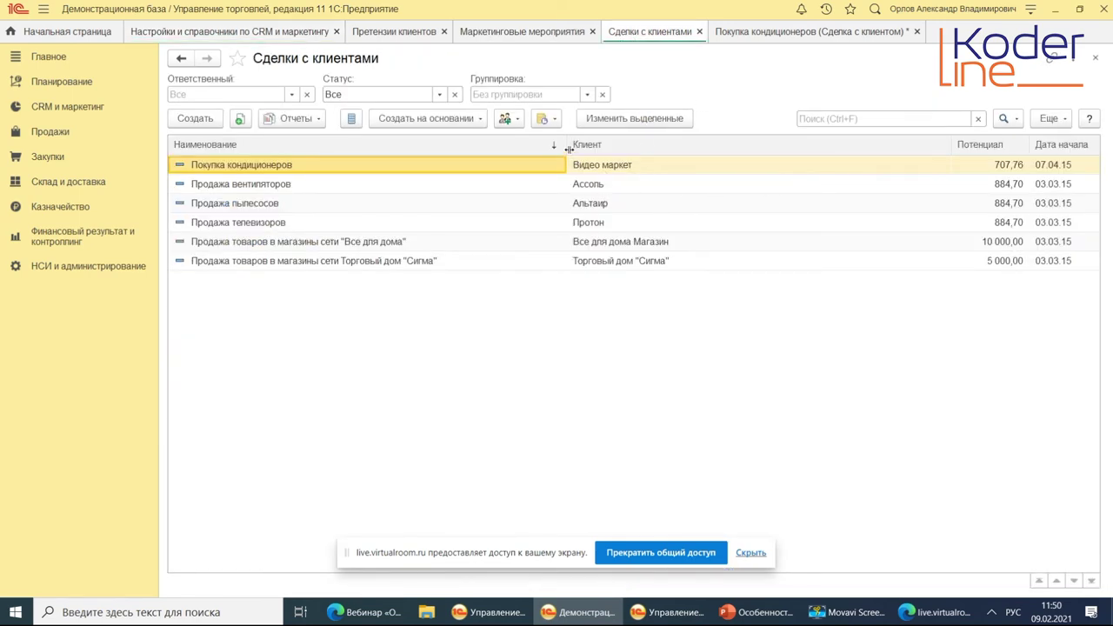
left_click(513, 146)
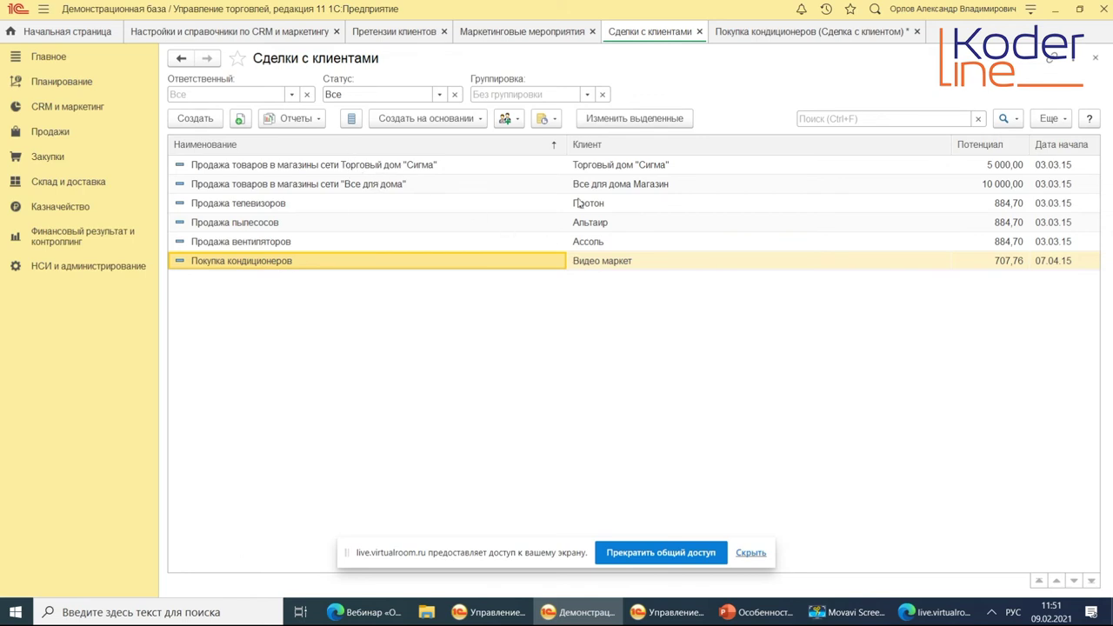
left_click(751, 32)
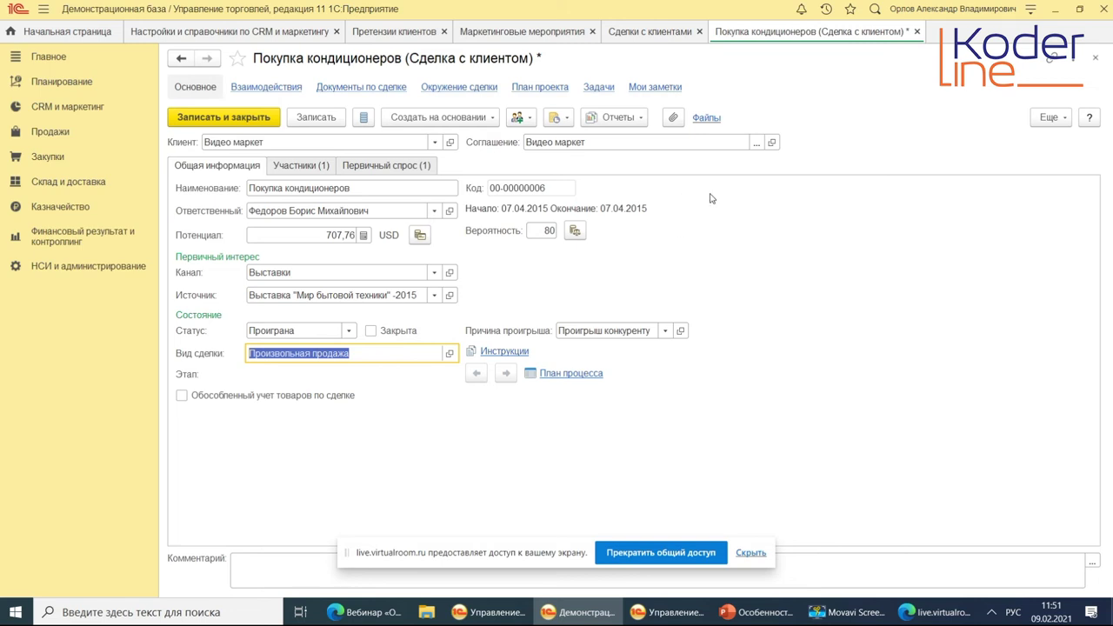
Save the deal via План процесса, then review its Участники and Первичный спрос tabs.
left_click(563, 375)
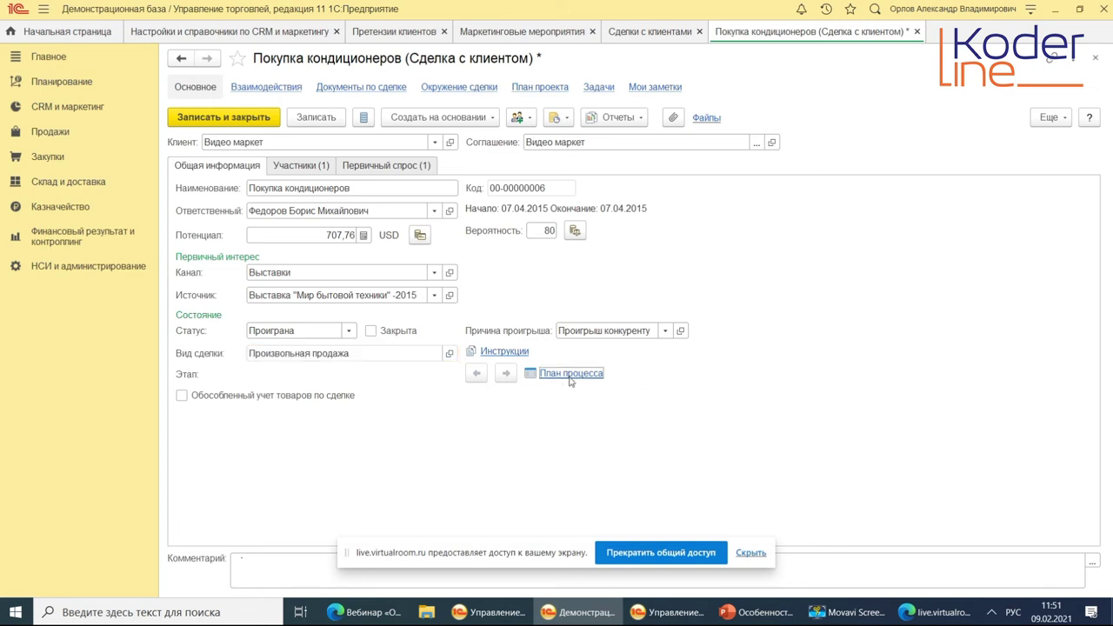
left_click(612, 336)
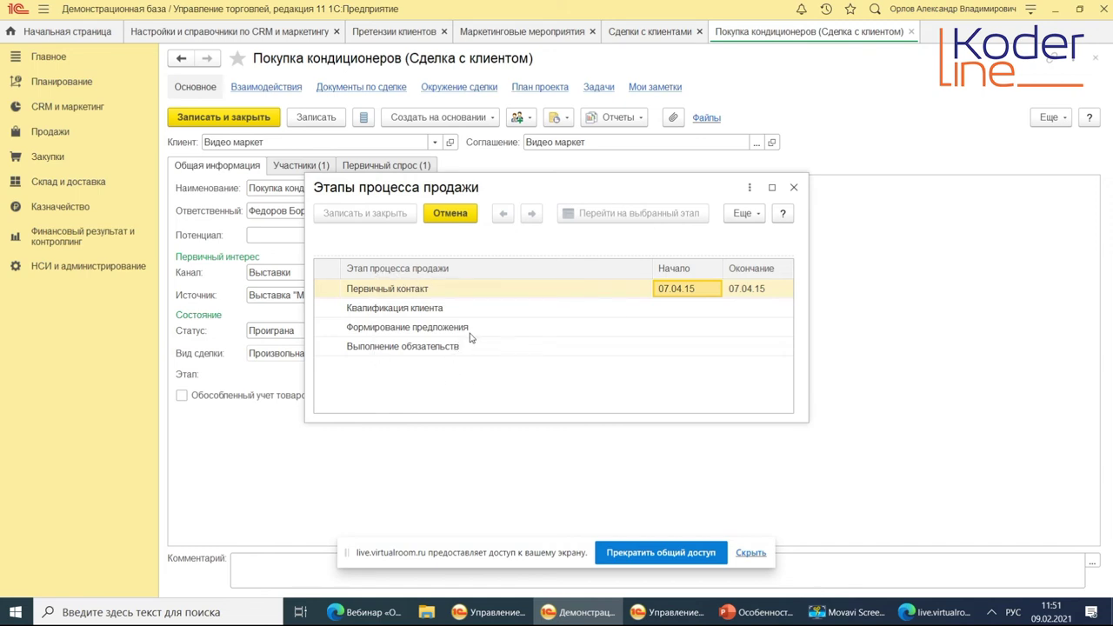
left_click(793, 187)
left_click(306, 167)
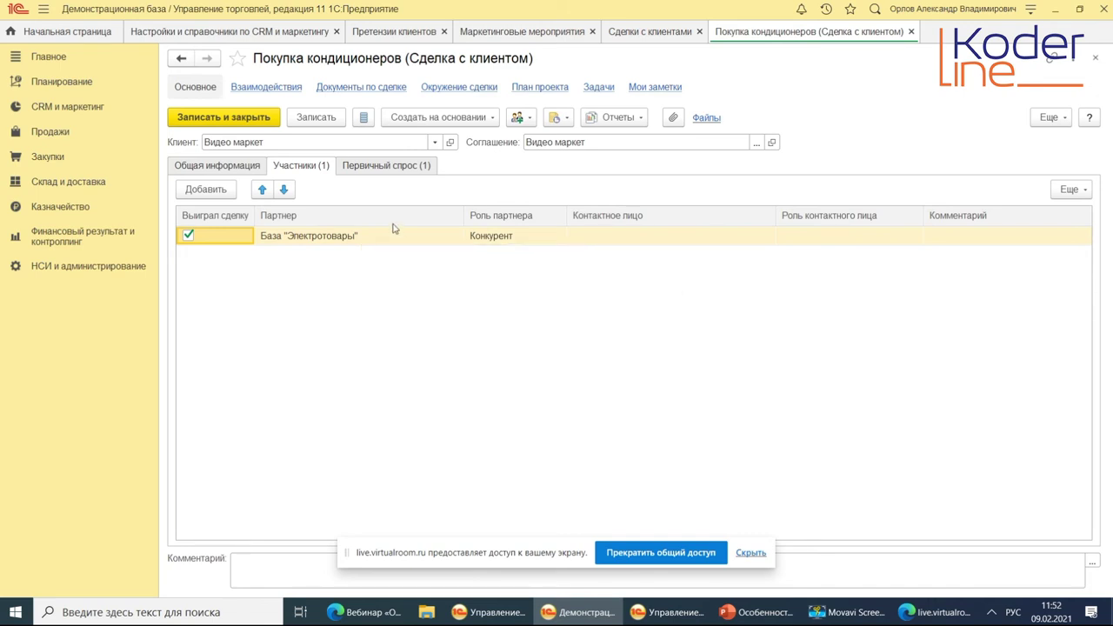
left_click(370, 168)
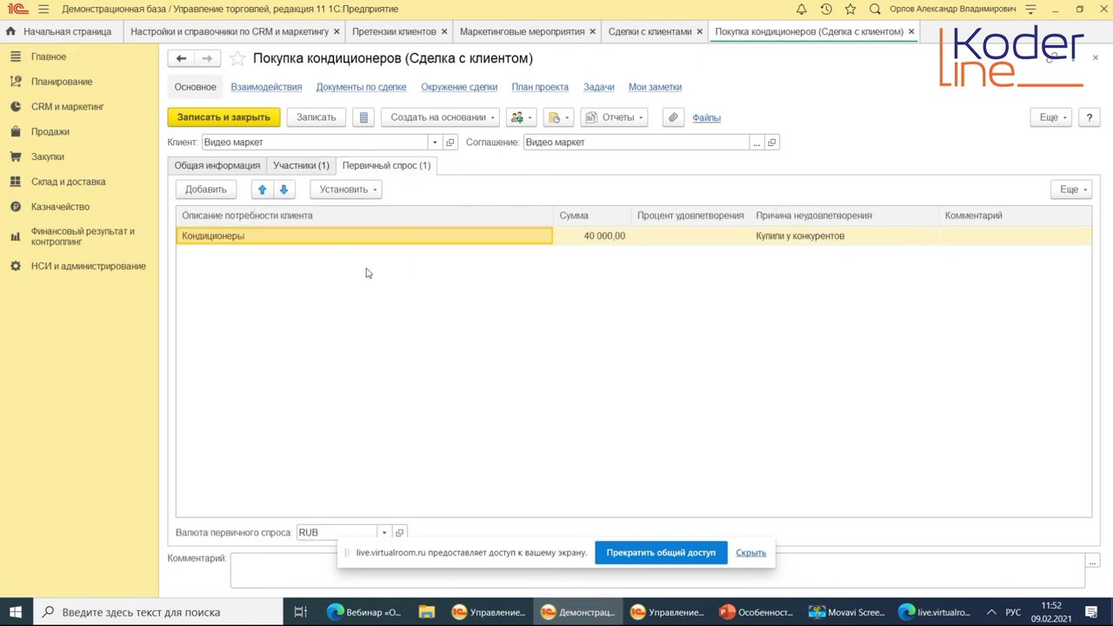
mouse_move(366, 273)
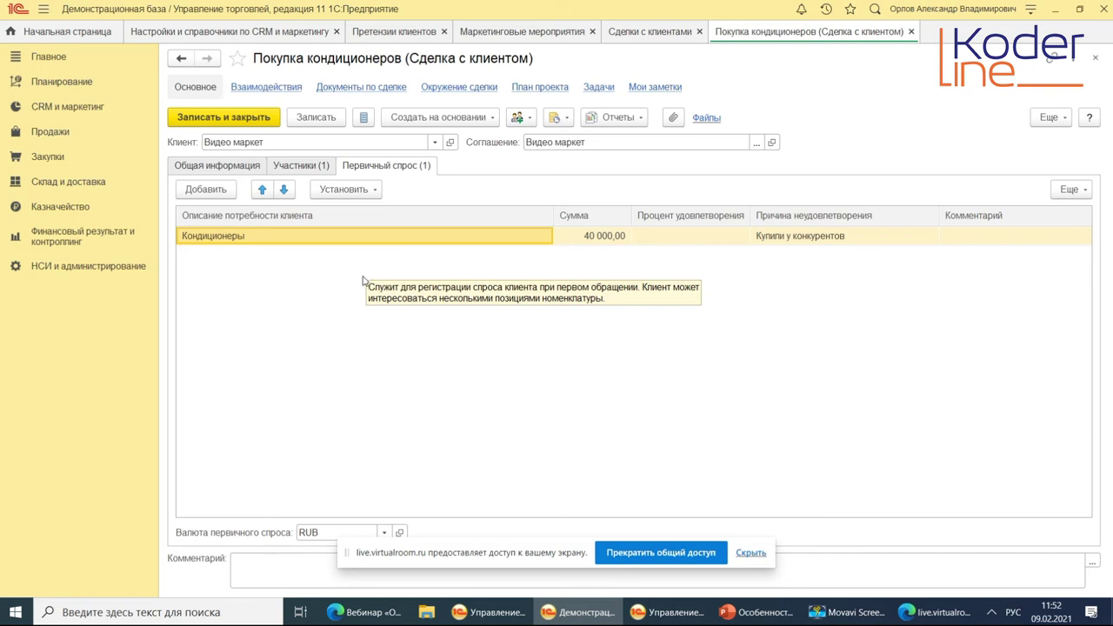
left_click(224, 169)
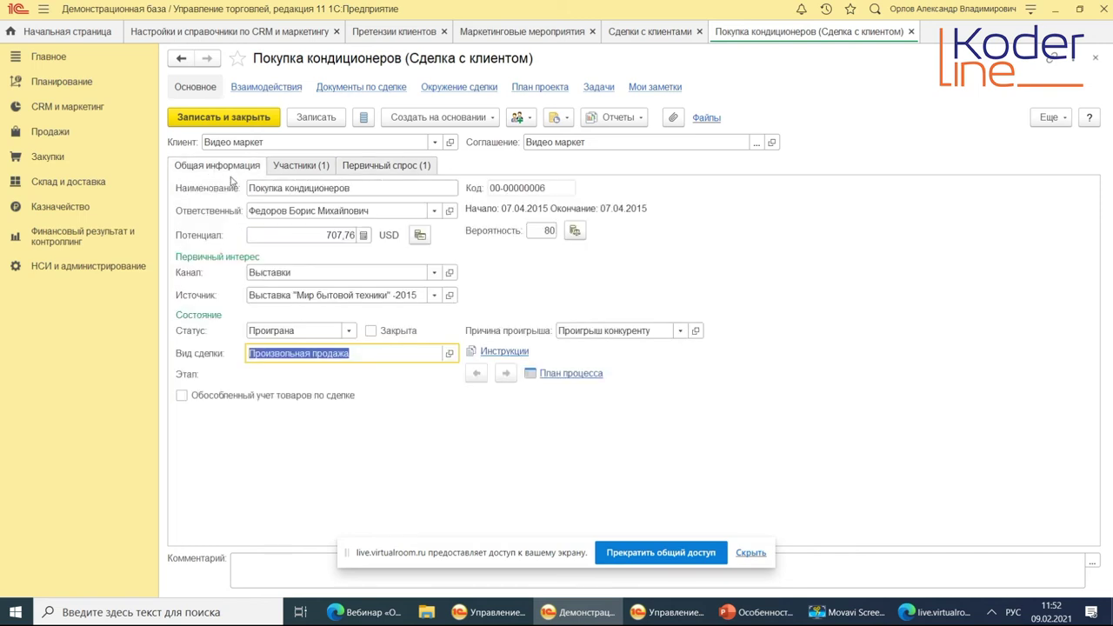
Open the Произвольная продажа deal type, glance at its stages, and close it.
left_click(449, 353)
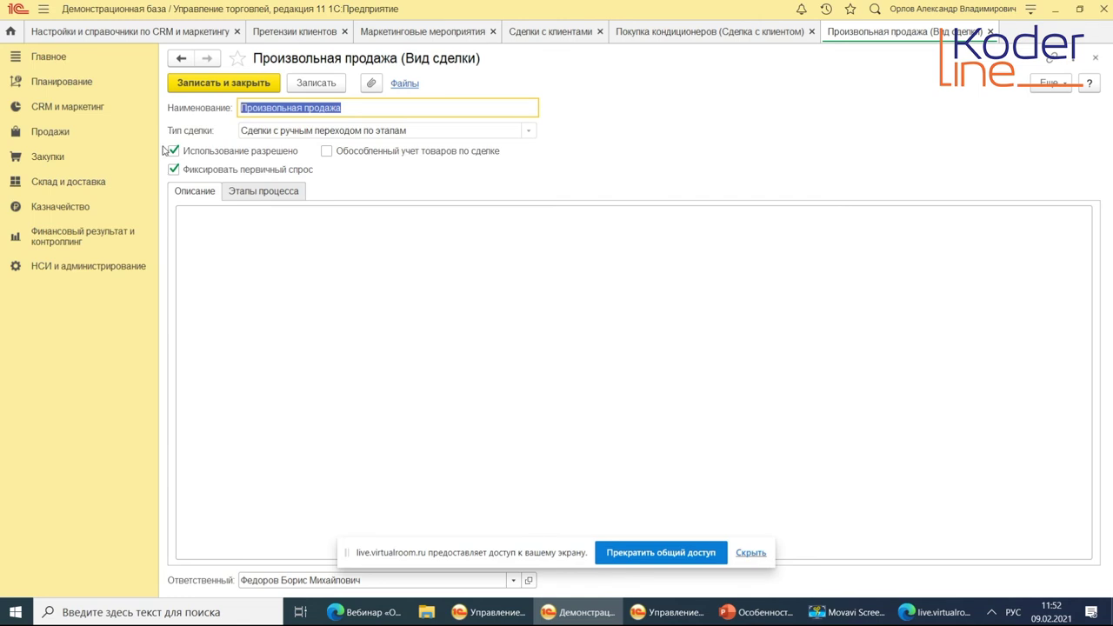
left_click(246, 193)
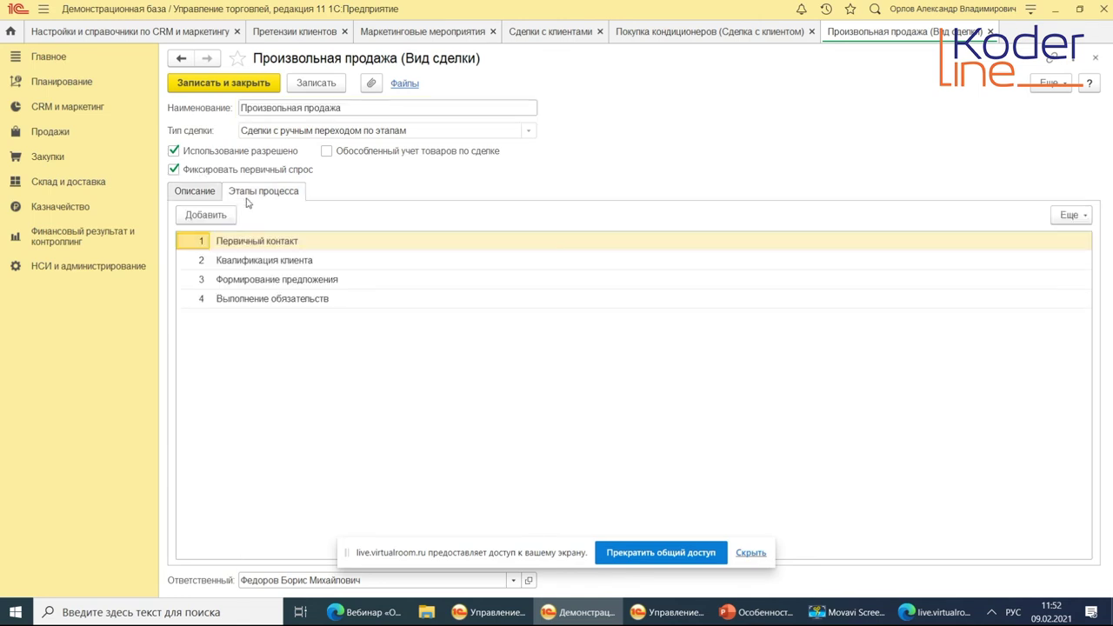
left_click(195, 191)
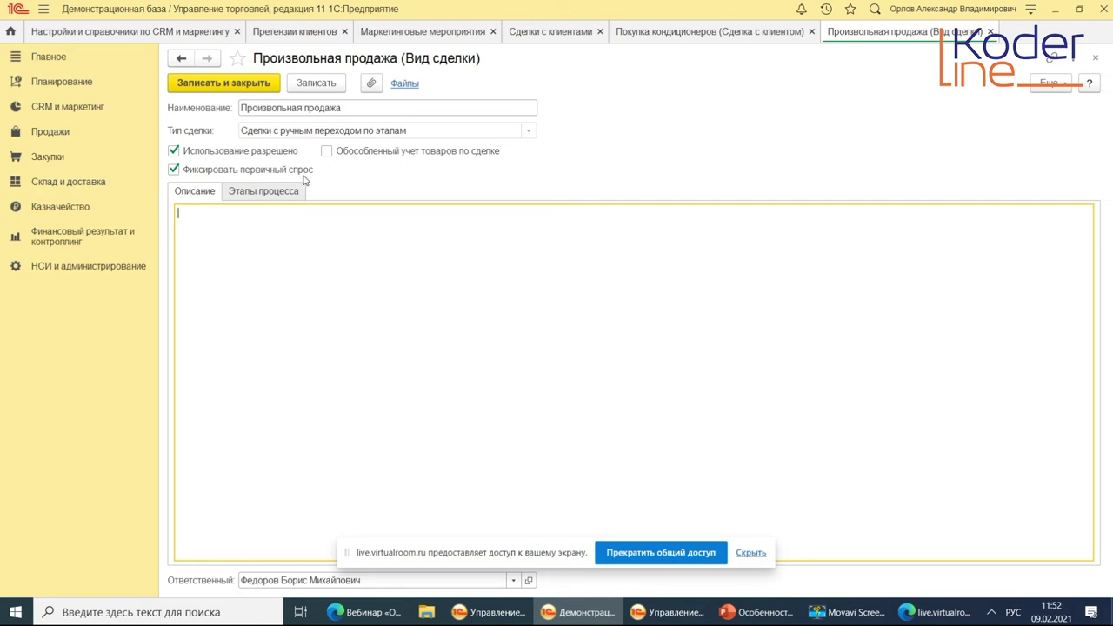
left_click(1096, 58)
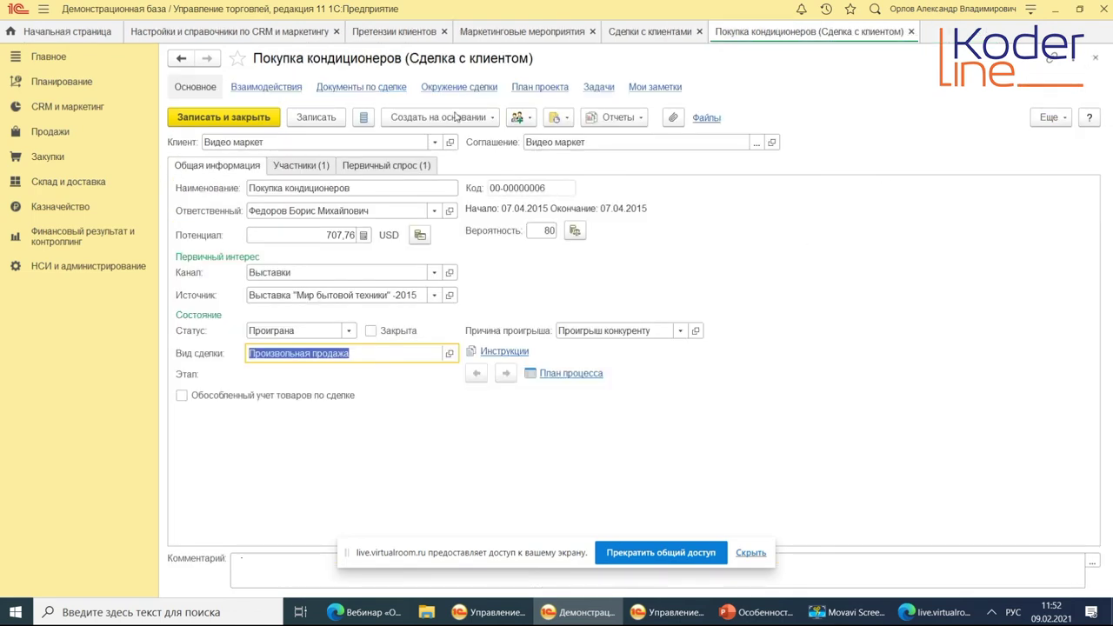
On Первичный спрос, select the Кондиционеры demand description without changing it.
left_click(385, 167)
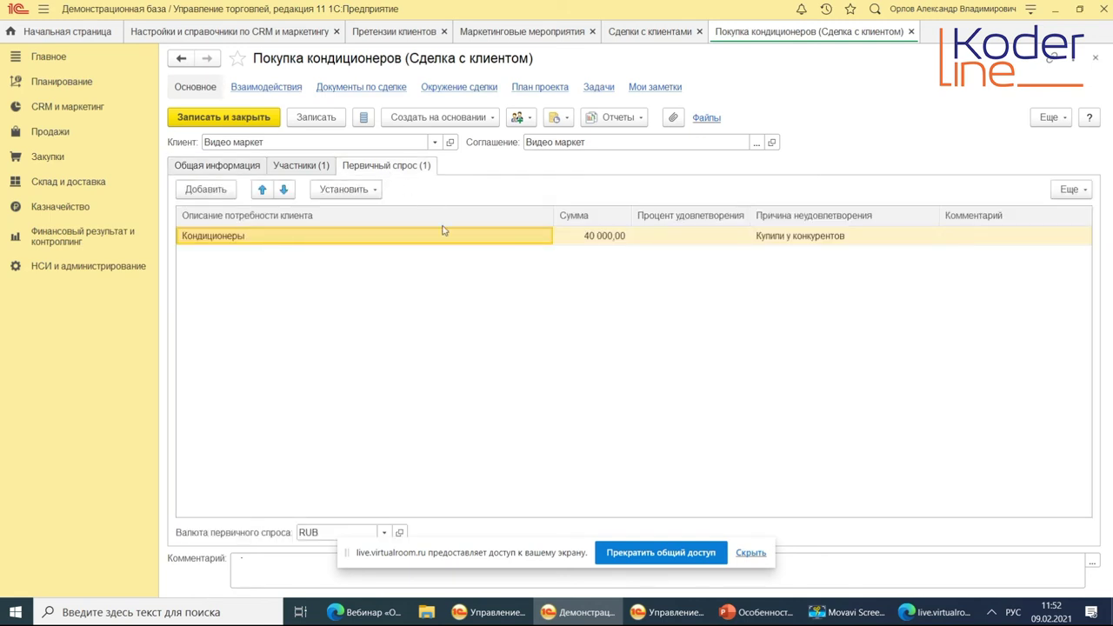
double_click(270, 239)
left_click(309, 236)
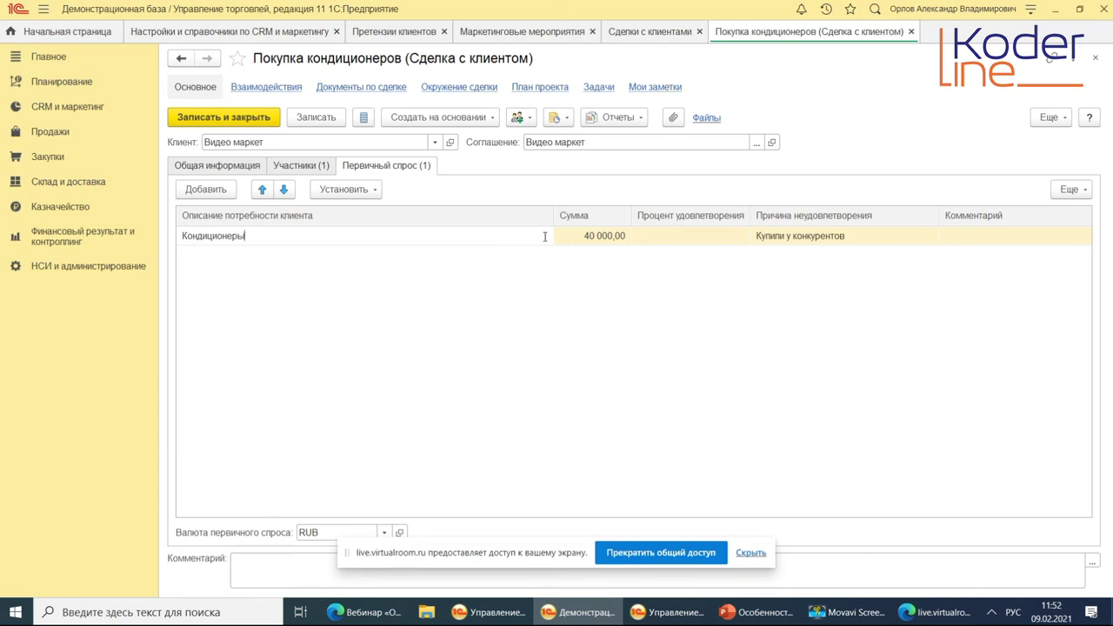
left_click_drag(263, 236, 176, 242)
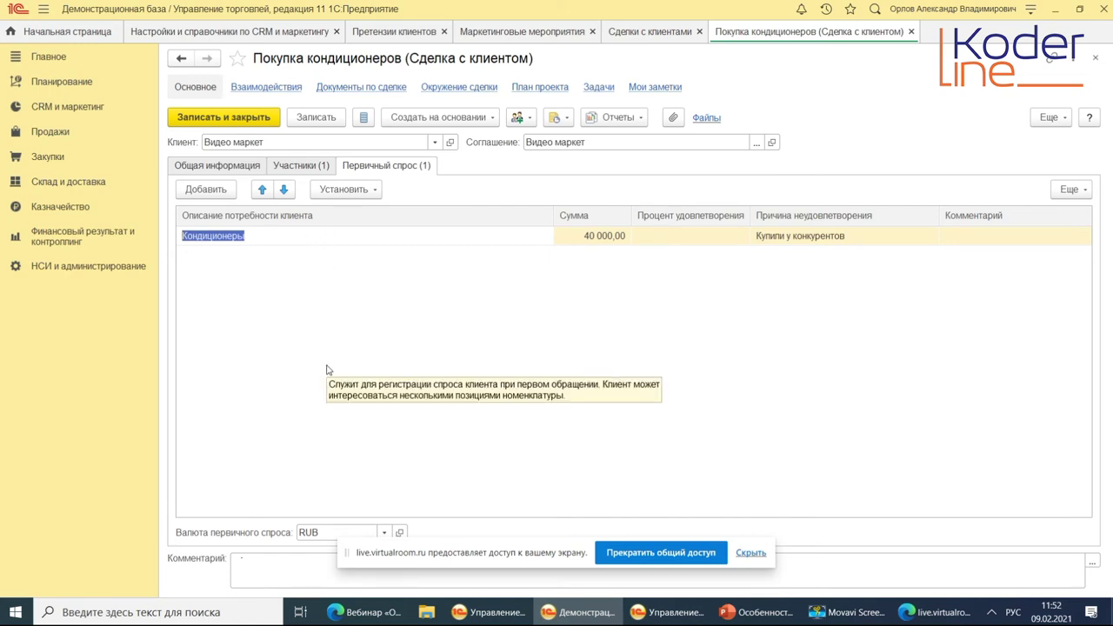
left_click(324, 294)
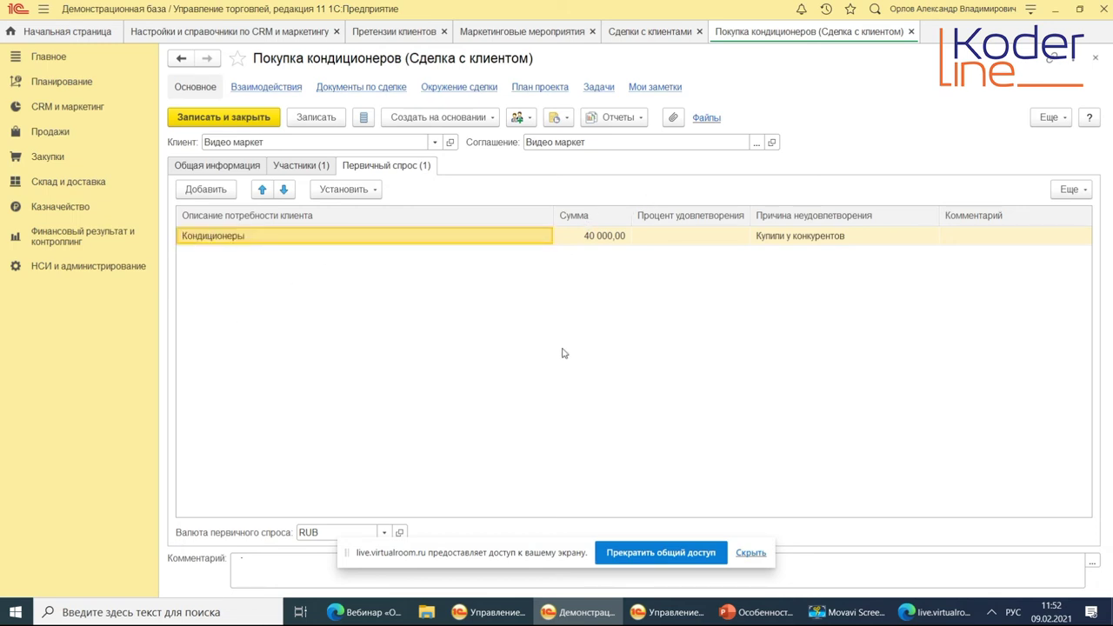
Set the Кондиционеры row's satisfaction to 20%, keeping reason Купили у конкурентов.
left_click(691, 239)
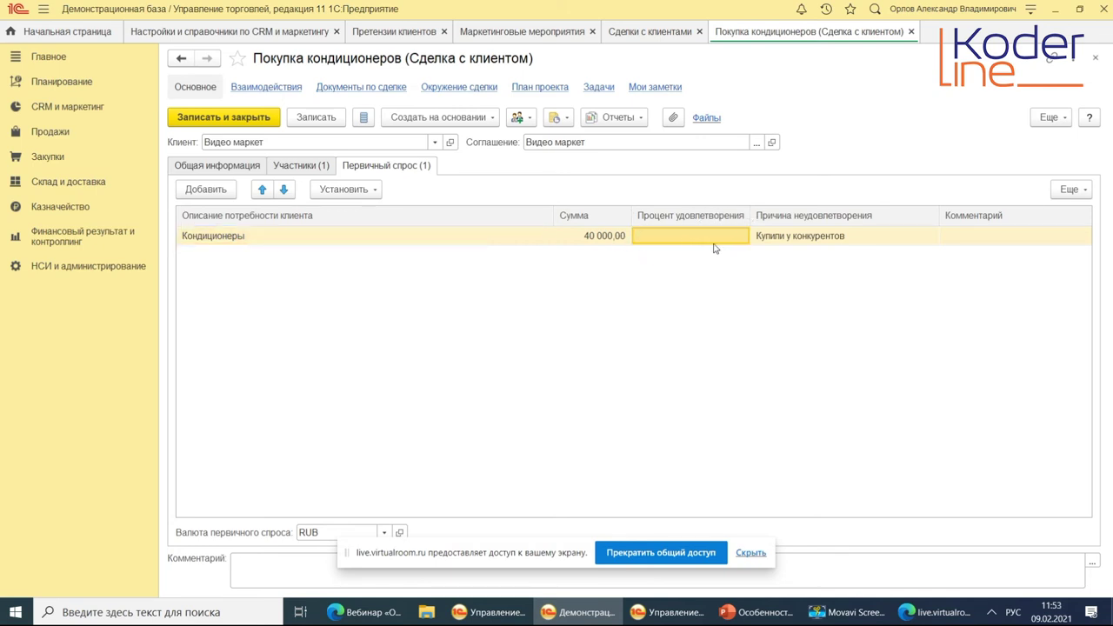
left_click(704, 240)
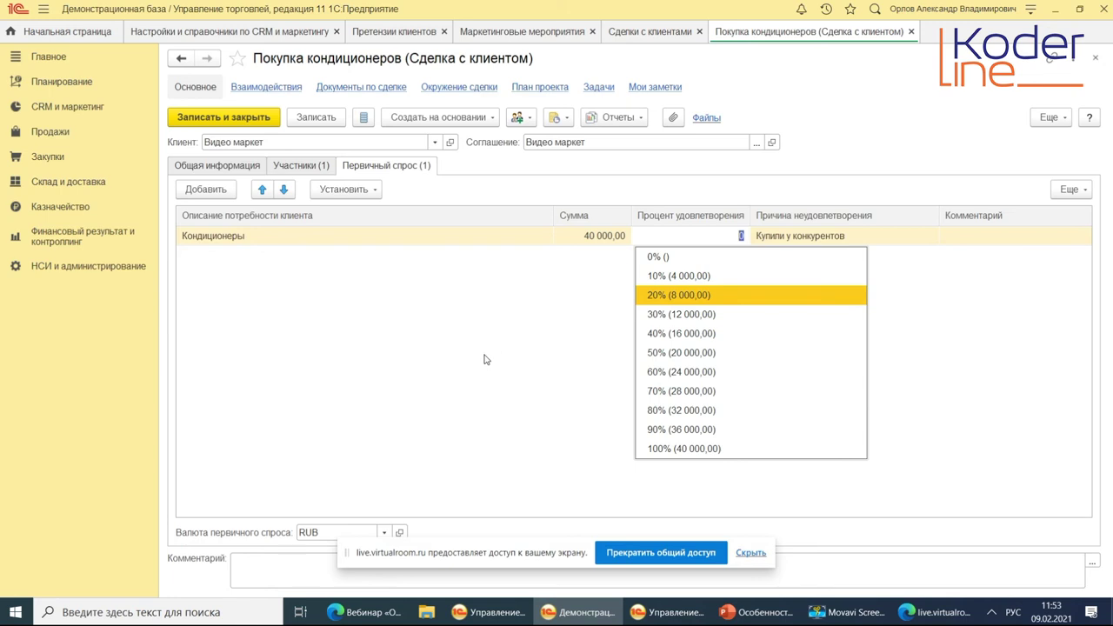
key("Escape")
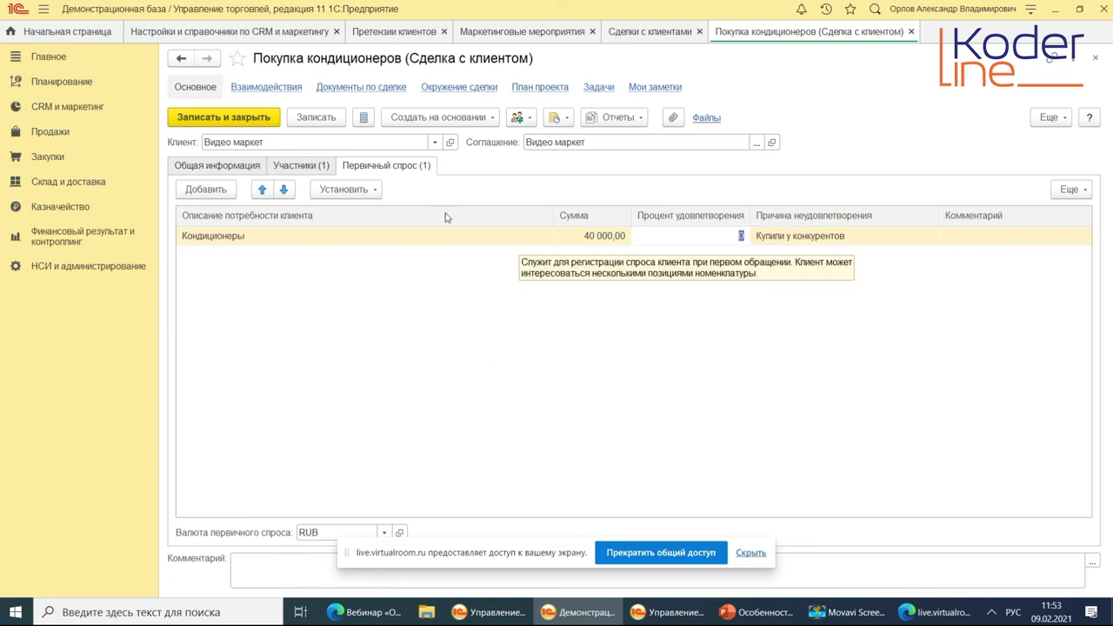
key("Escape")
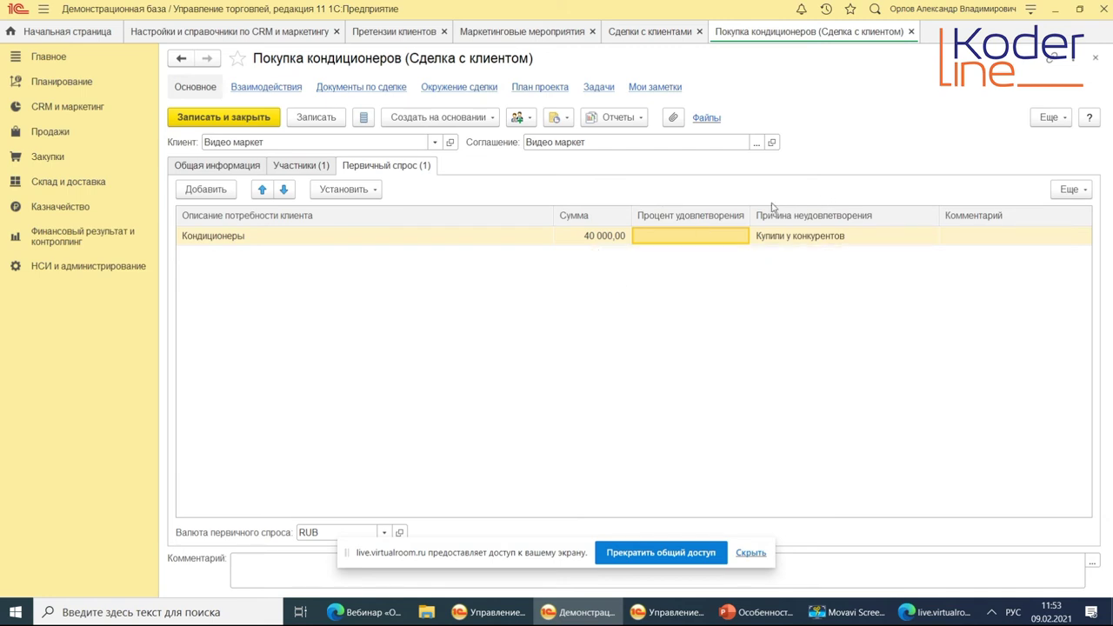
double_click(786, 236)
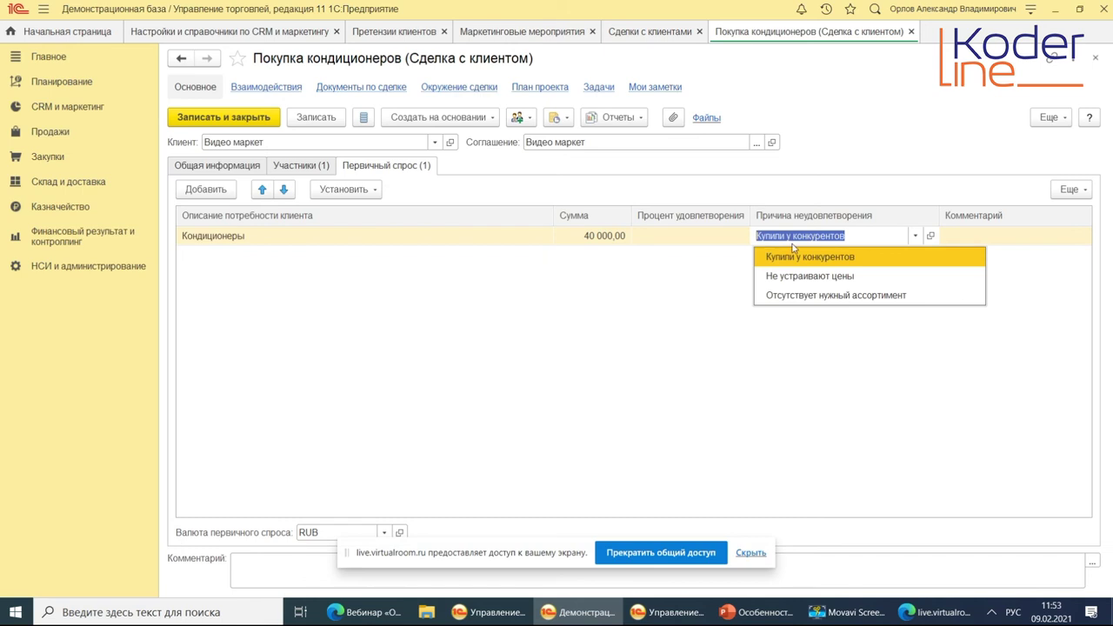
double_click(708, 236)
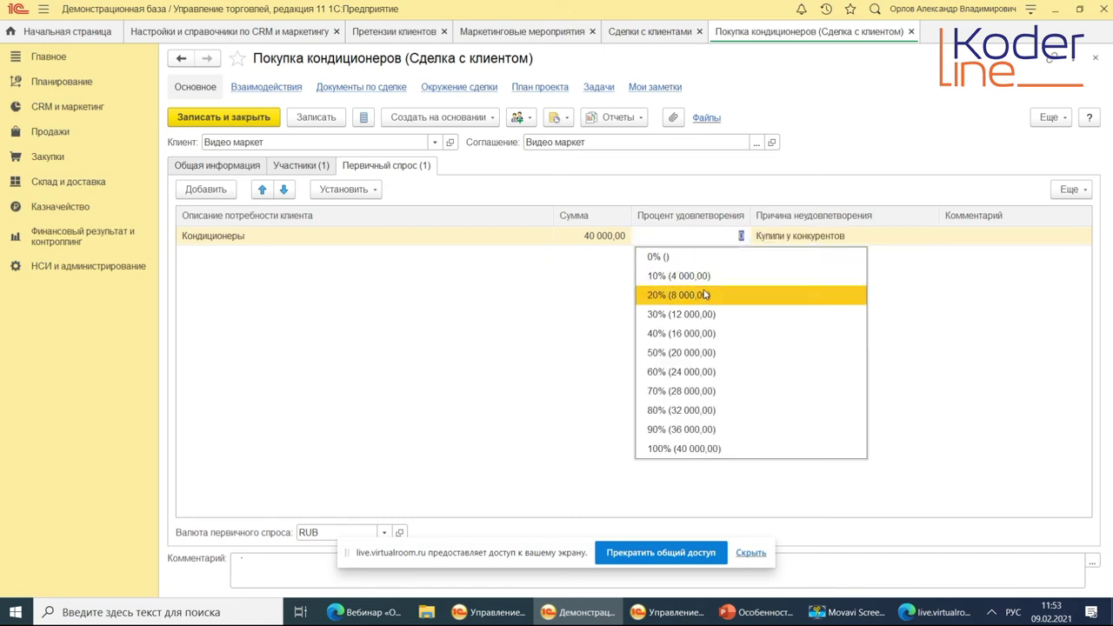
left_click(706, 296)
double_click(843, 236)
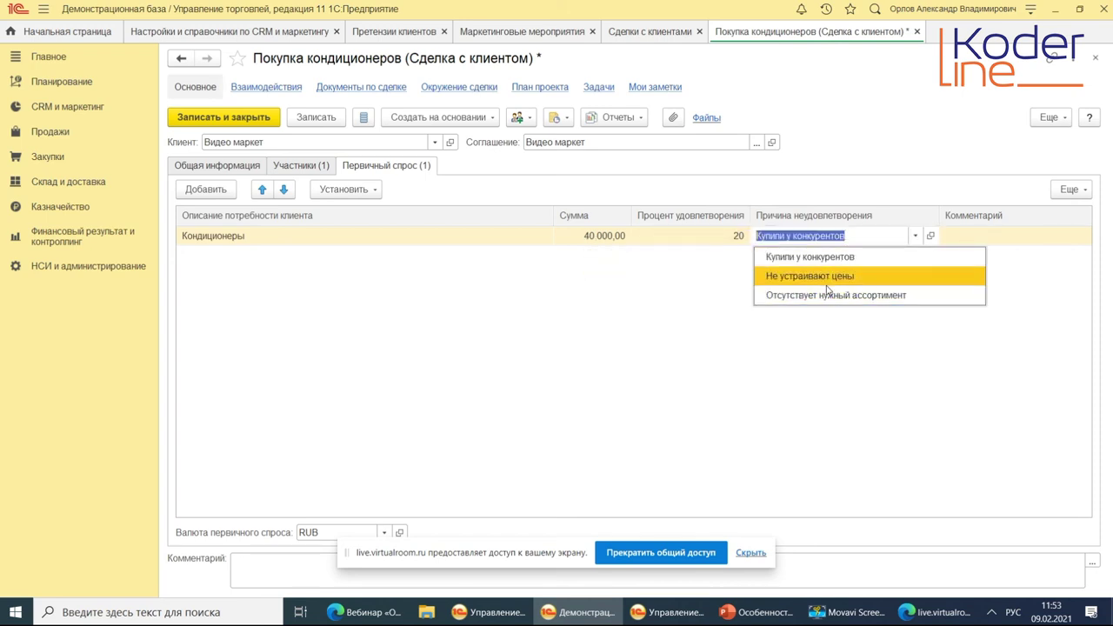
left_click(660, 334)
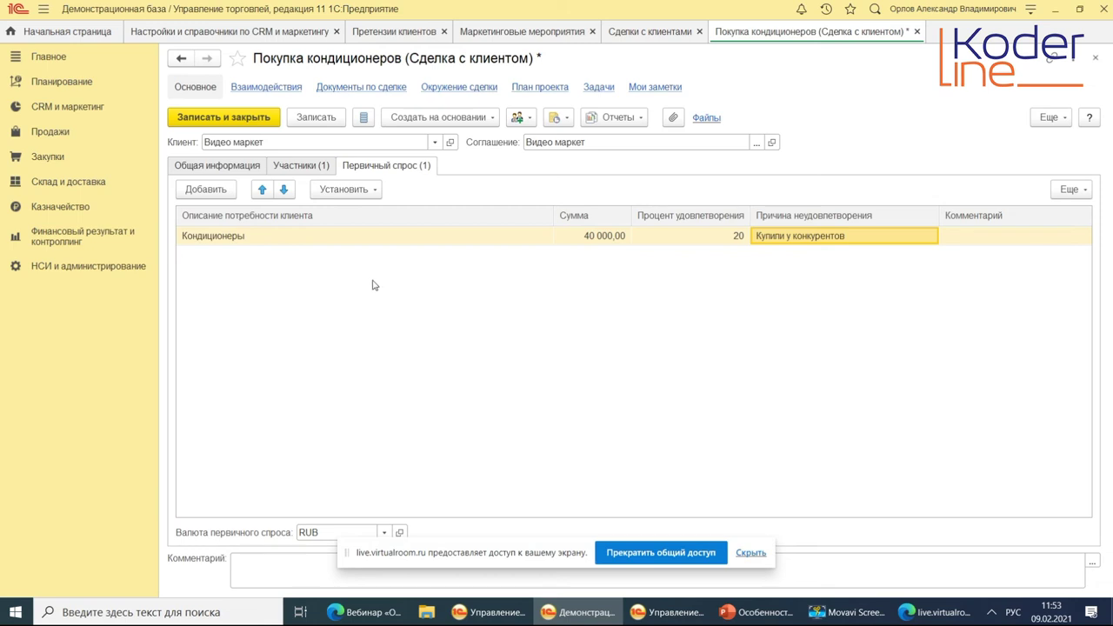
left_click(446, 122)
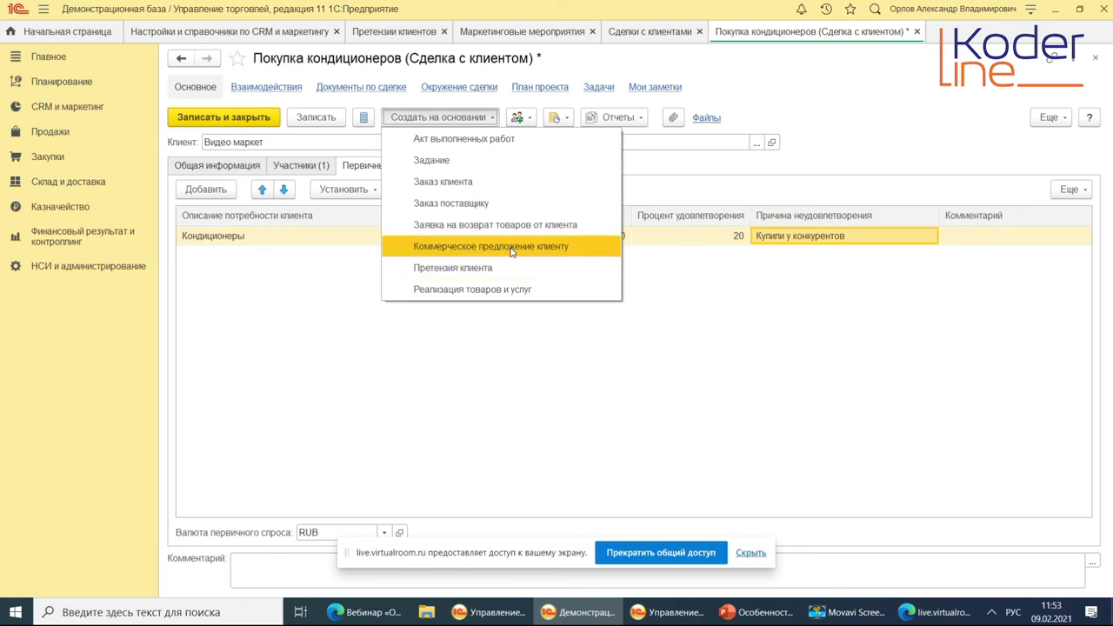
Open the deal's Документы по сделке list and clear its period dates.
left_click(693, 176)
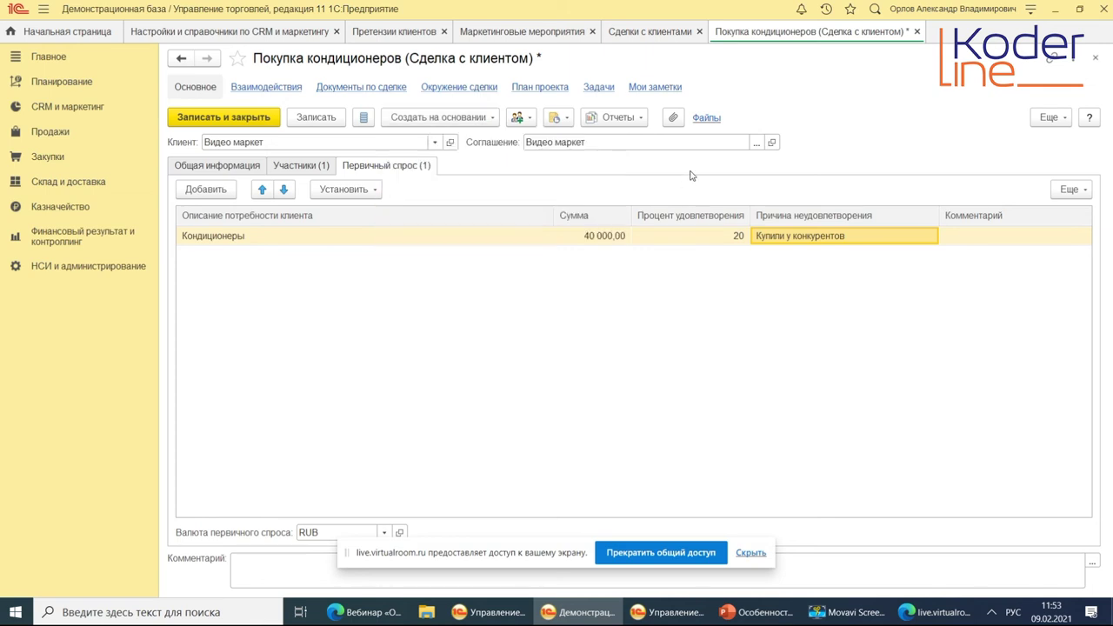
left_click(372, 93)
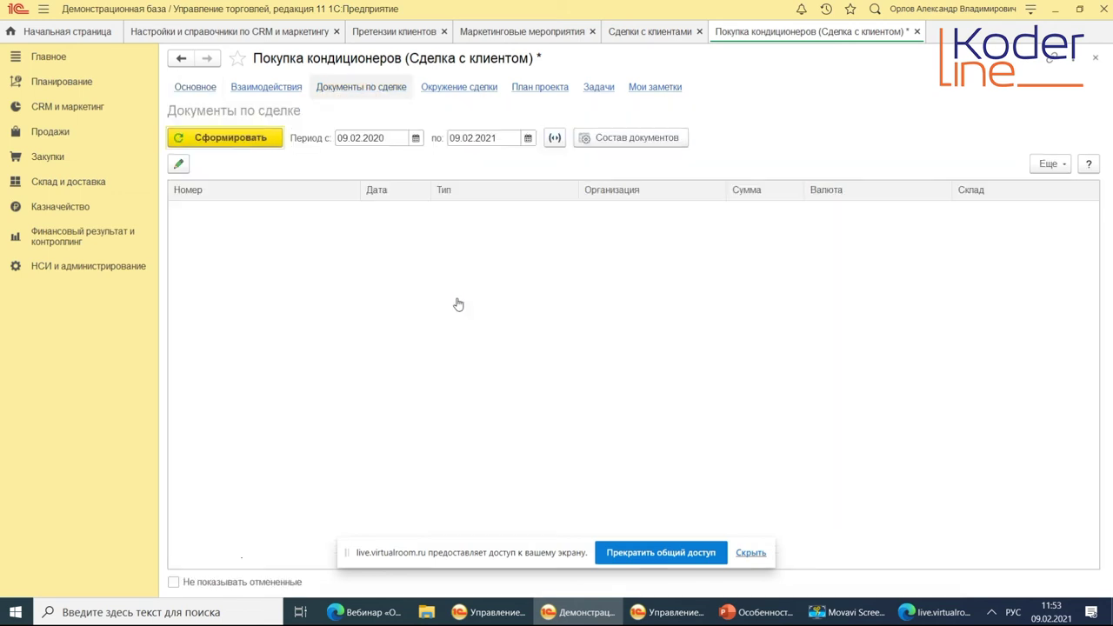
left_click(554, 139)
left_click(659, 192)
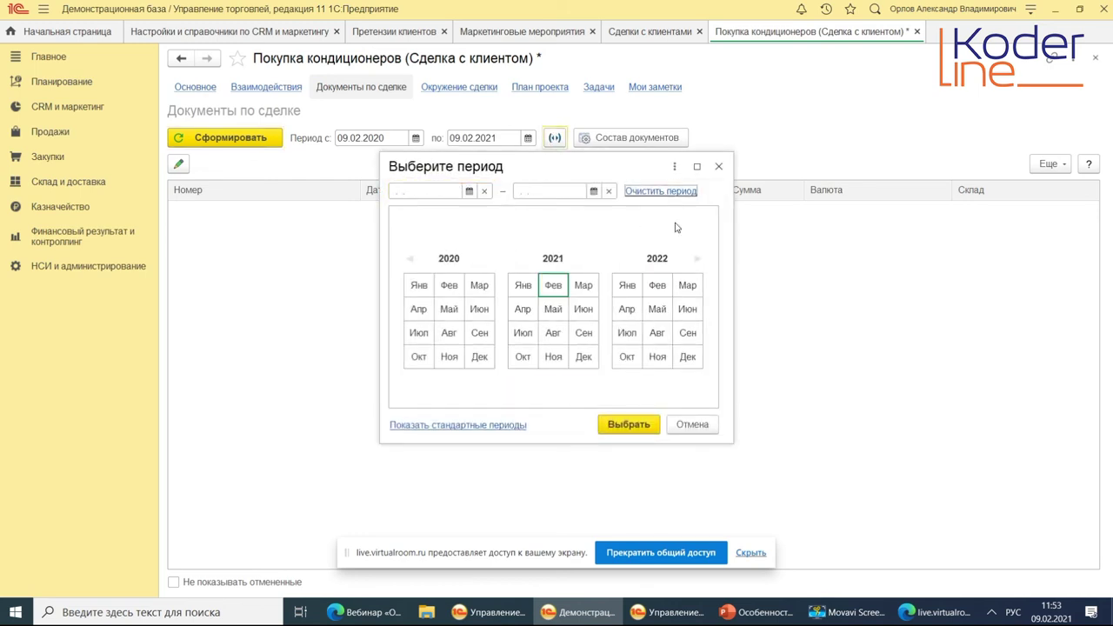
left_click(643, 423)
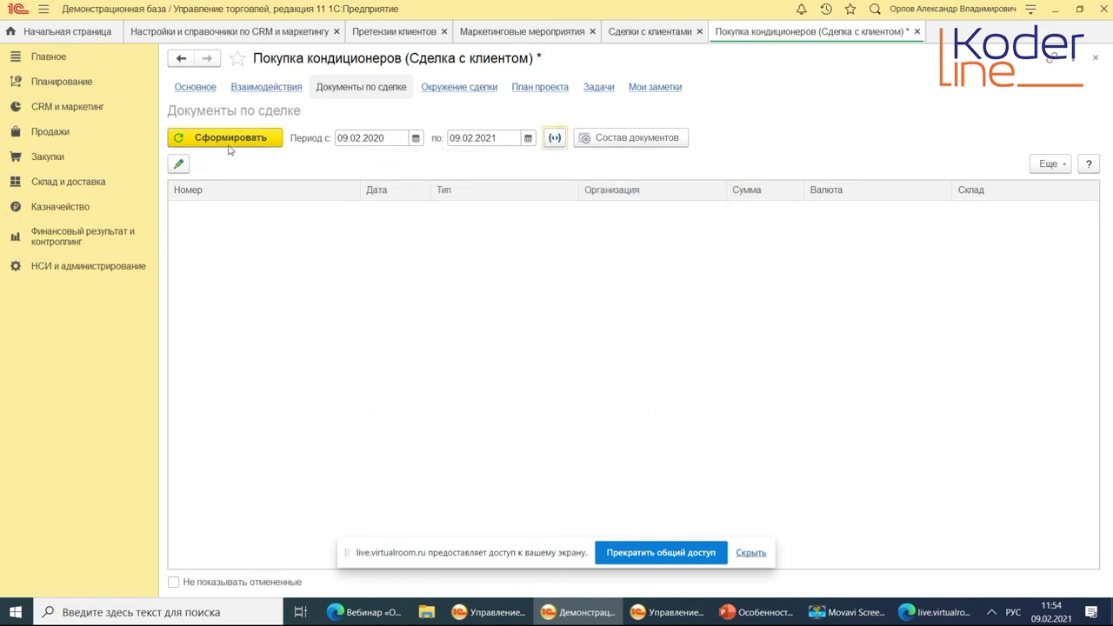
Set the period start to 01.02.2017, regenerate, and open the 565,65 EUR commercial proposal.
left_click(410, 139)
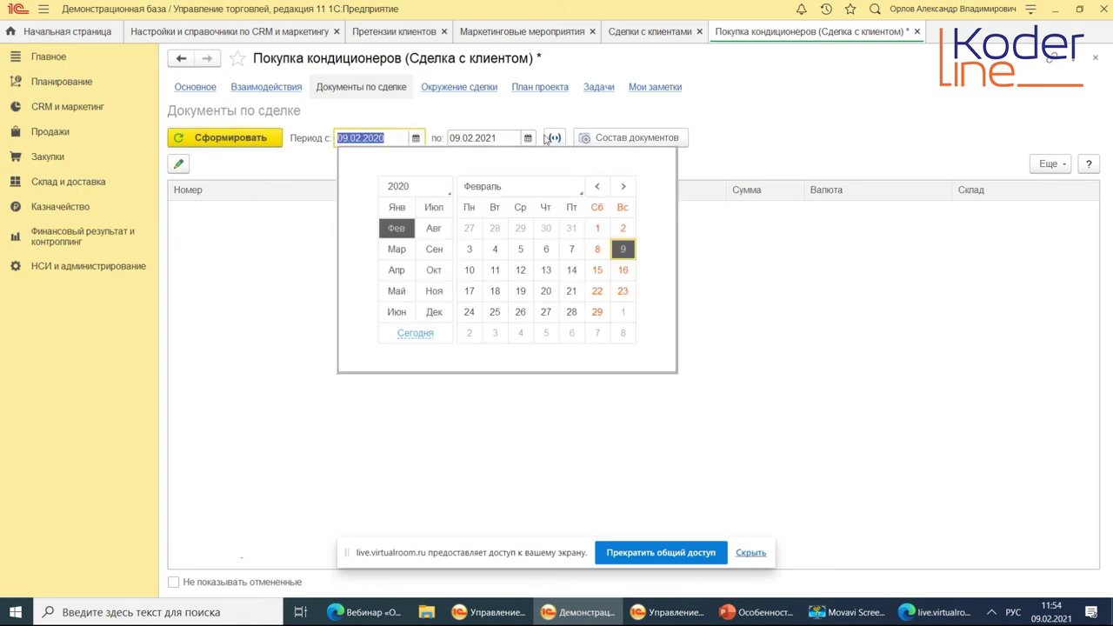
left_click(432, 188)
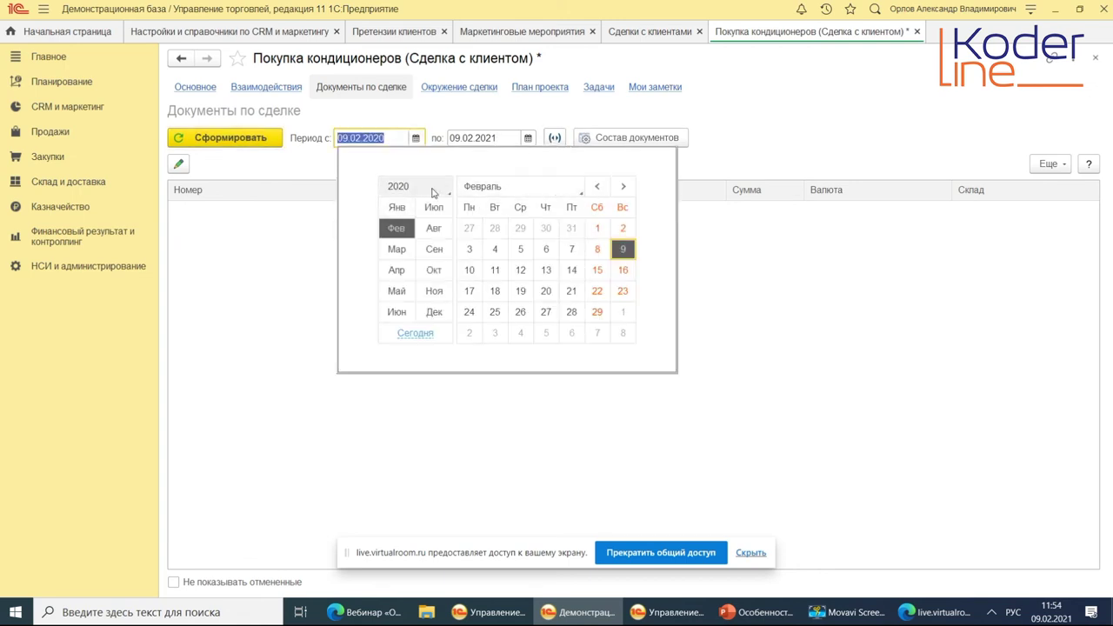
left_click(412, 122)
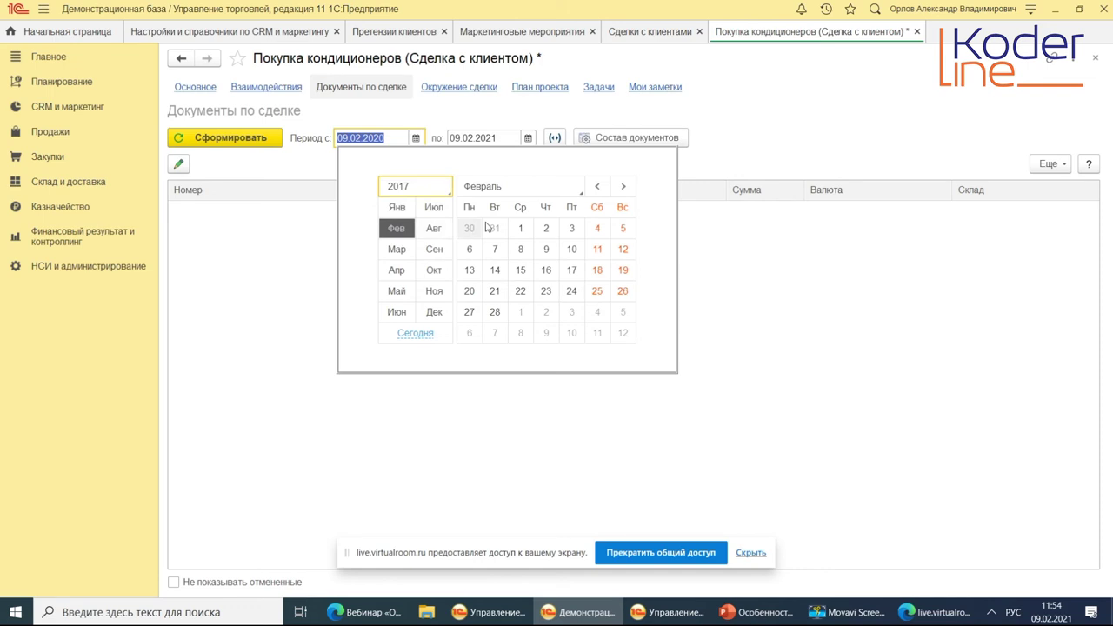
left_click(520, 228)
left_click(233, 139)
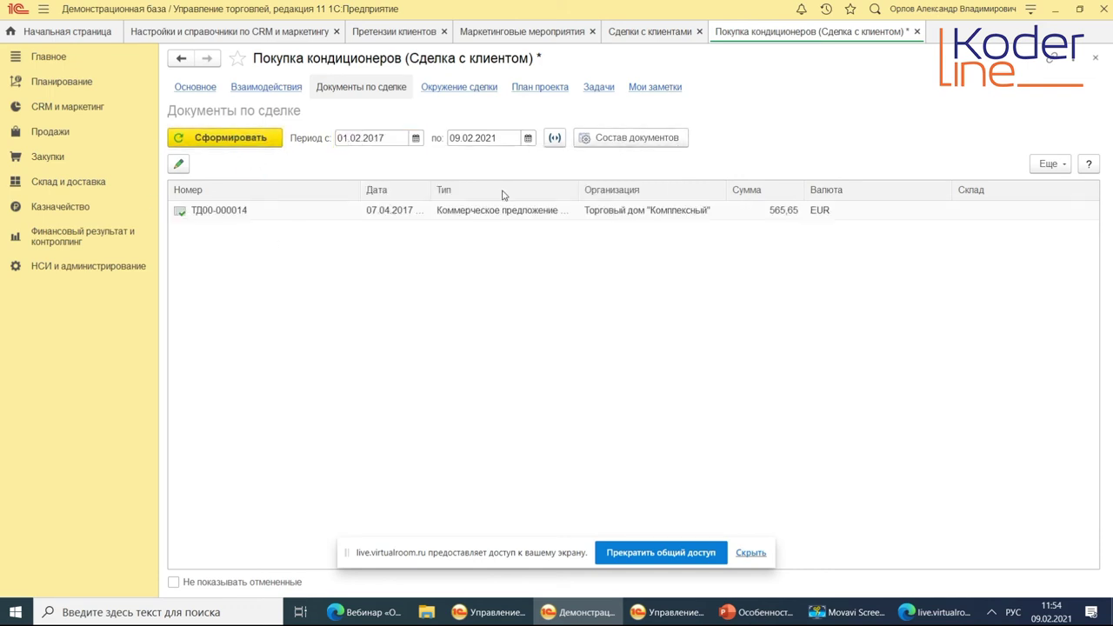
double_click(499, 213)
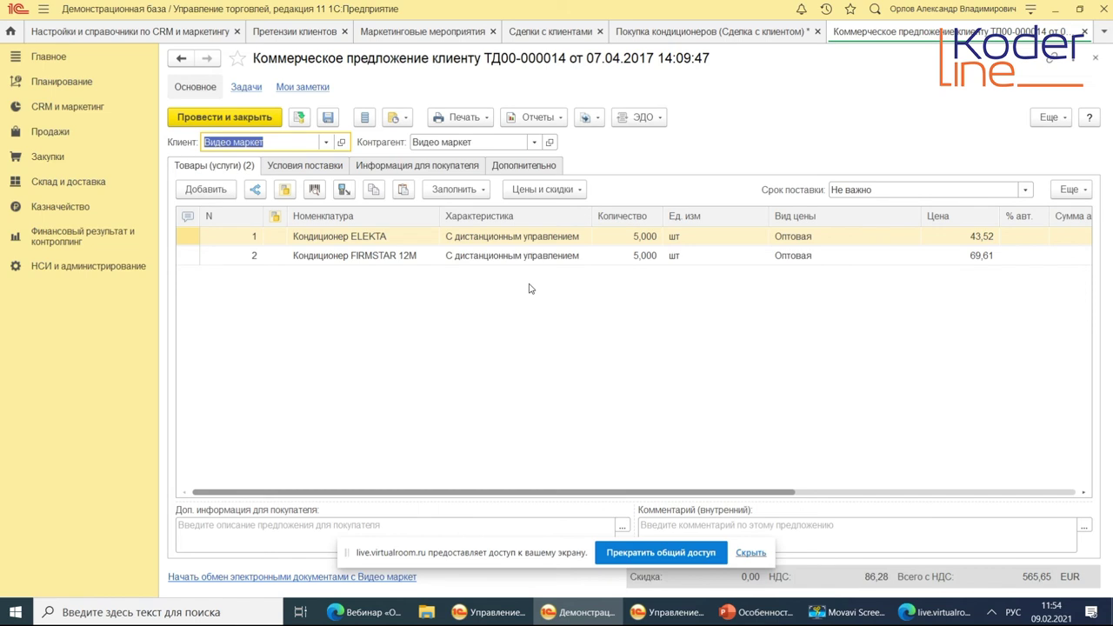
Browse the offer's delivery terms and buyer information, then its Дополнительно details with status Отменено.
left_click_drag(624, 492, 904, 489)
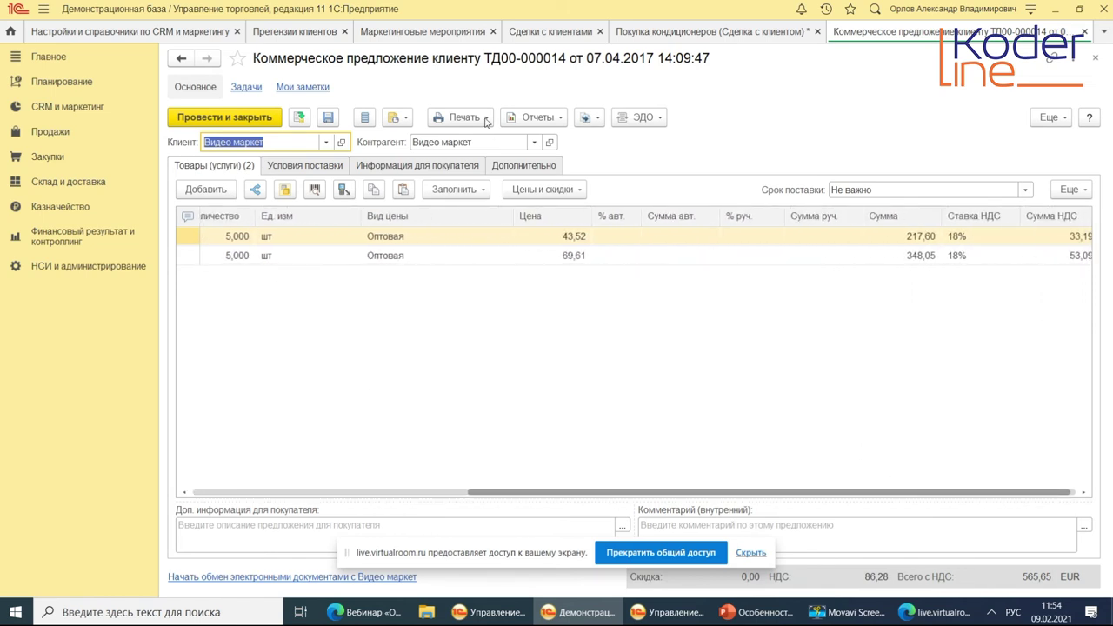
left_click(340, 166)
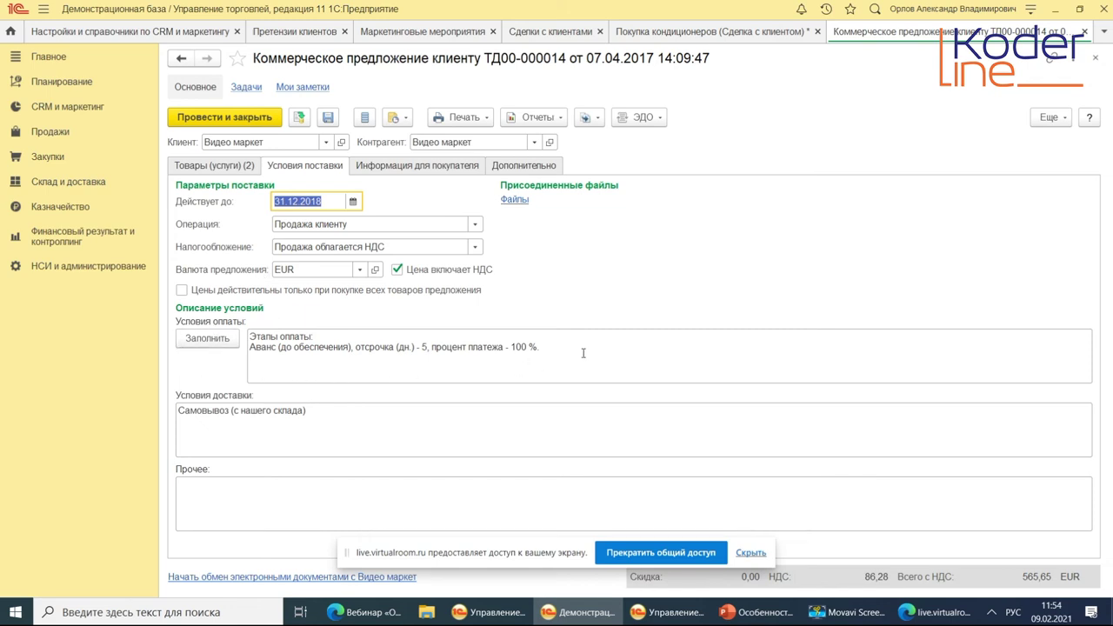
left_click(314, 413)
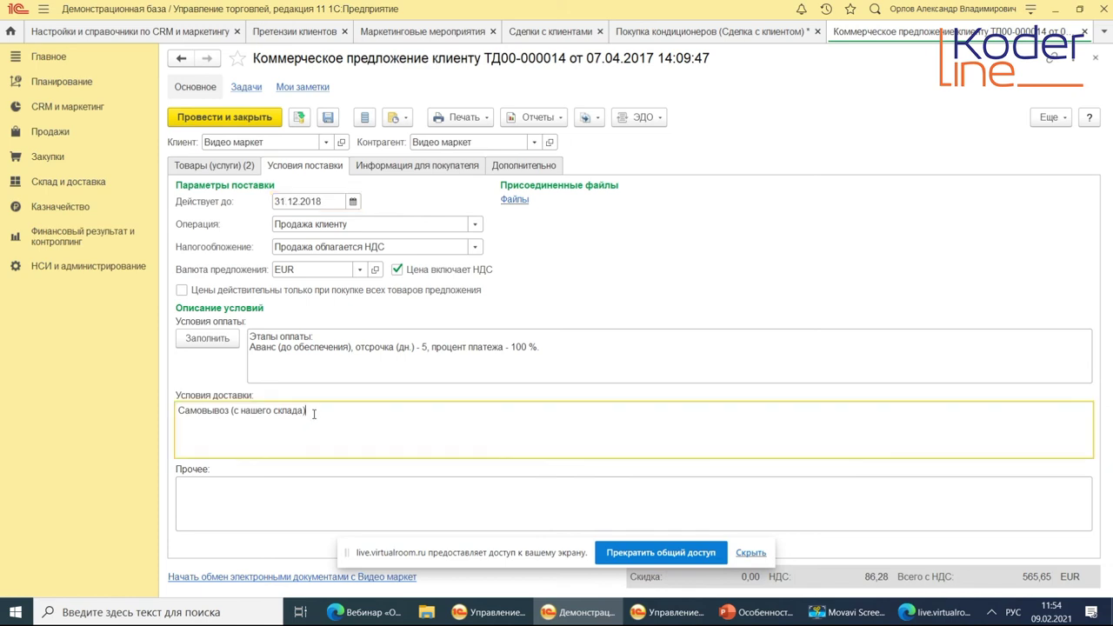
left_click(447, 165)
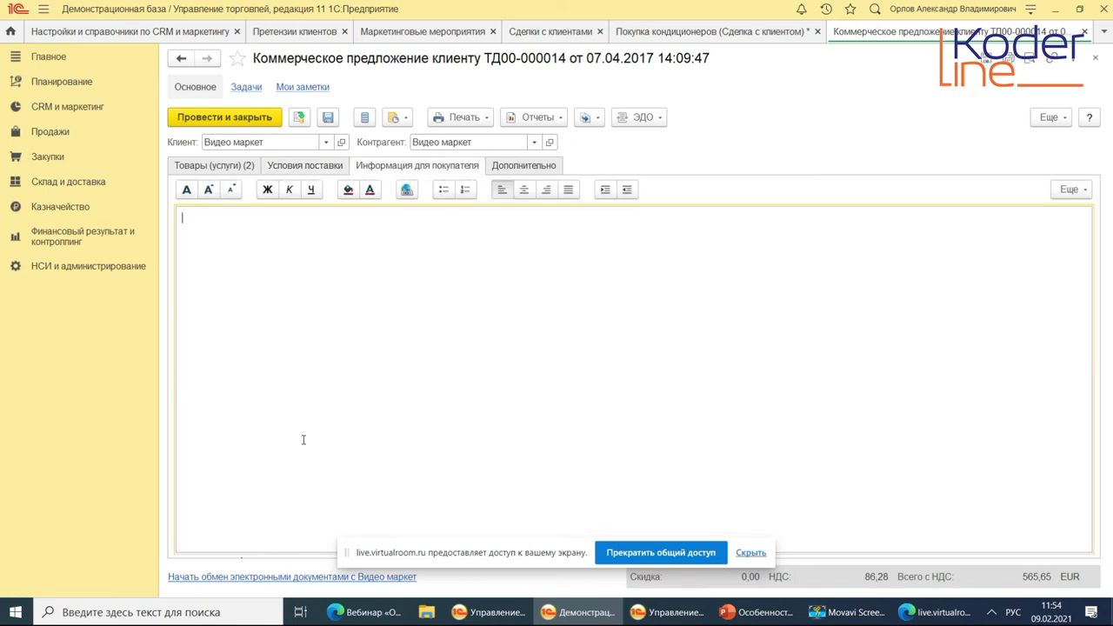
left_click(520, 166)
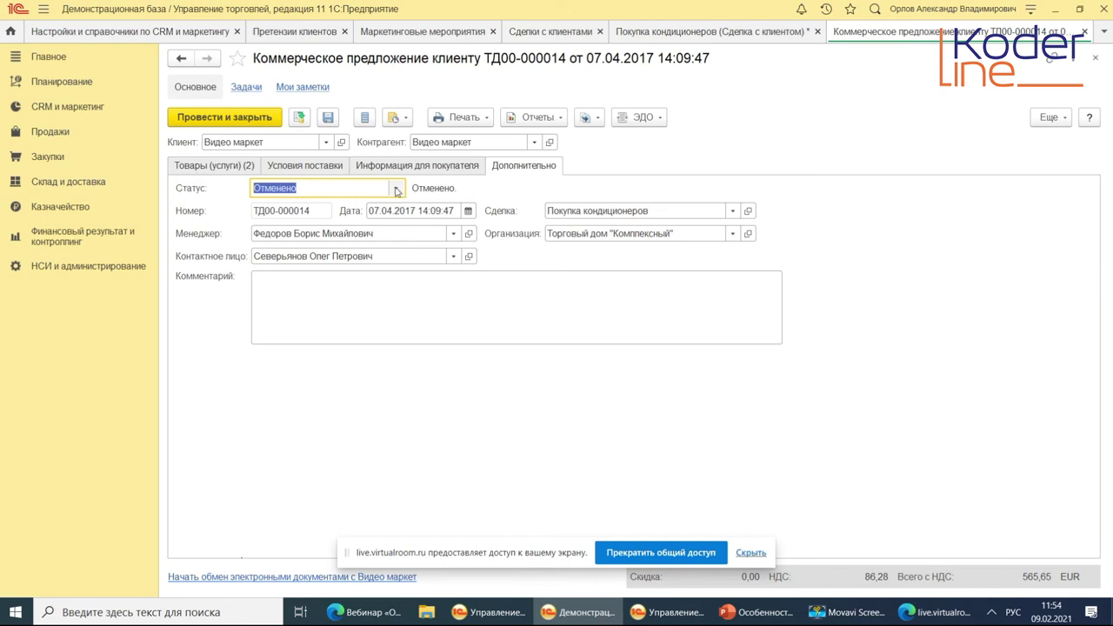
left_click(395, 188)
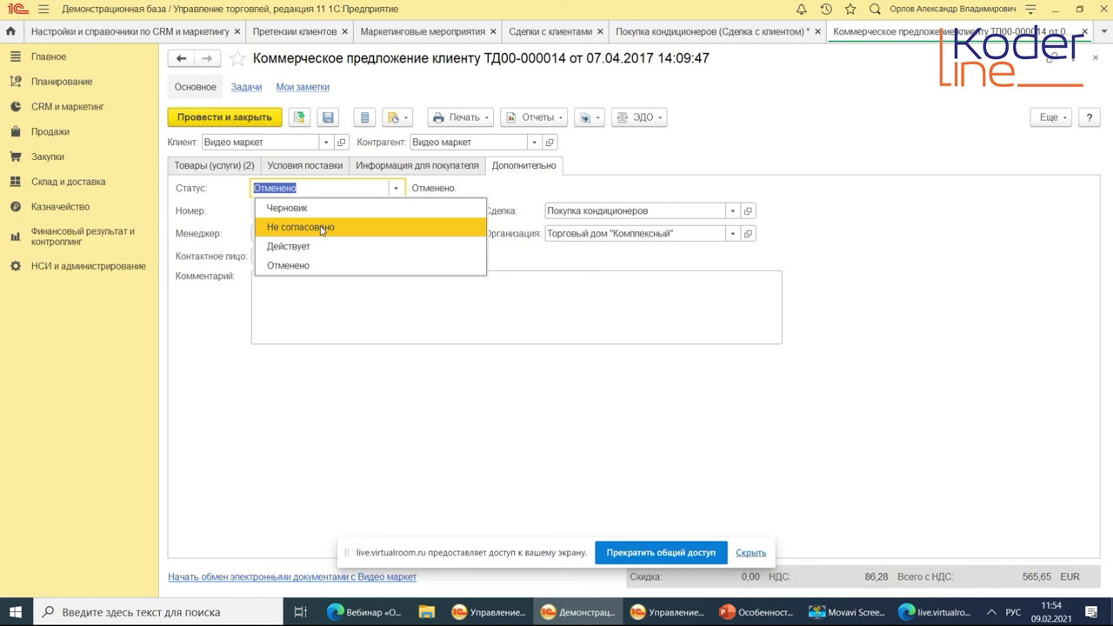
Leave the status unchanged, check buyer information and print forms, then view the offer's goods.
key("Escape")
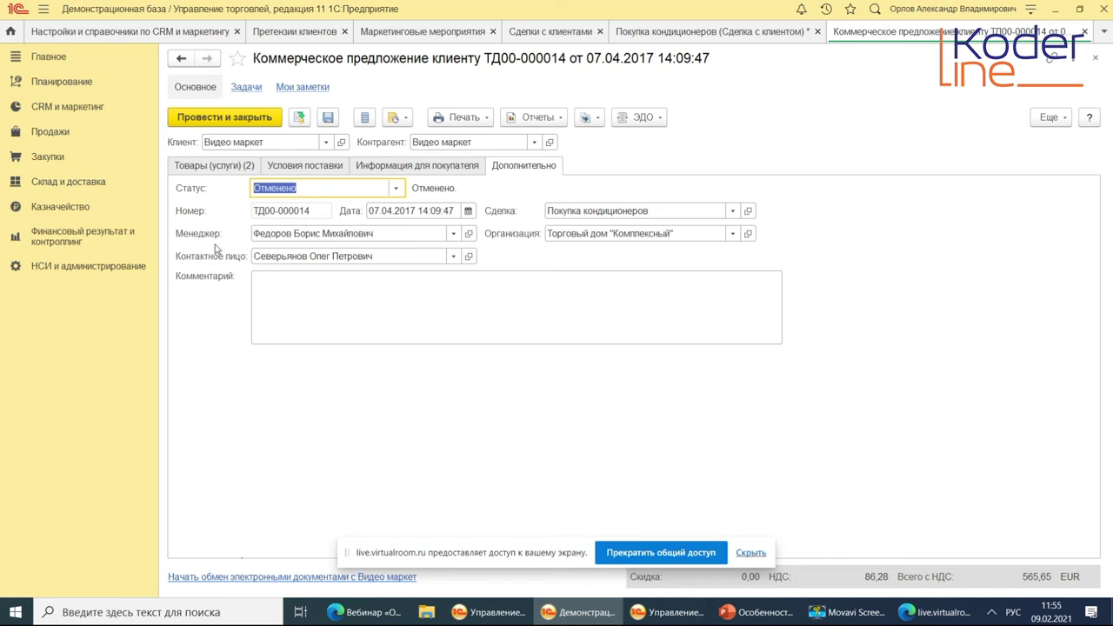
left_click(452, 167)
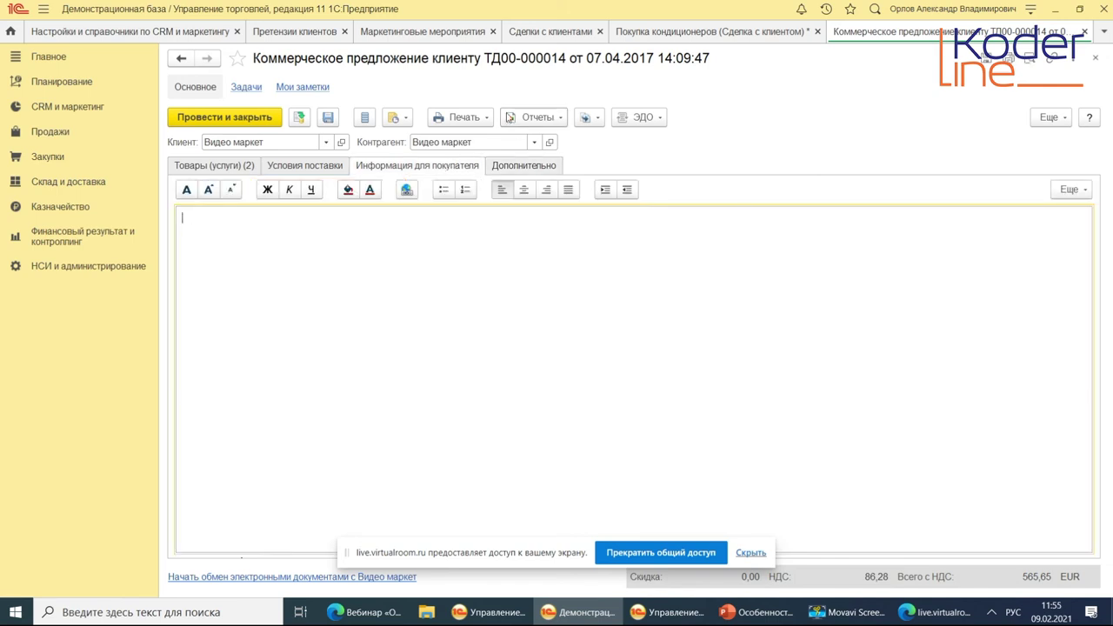
left_click(465, 121)
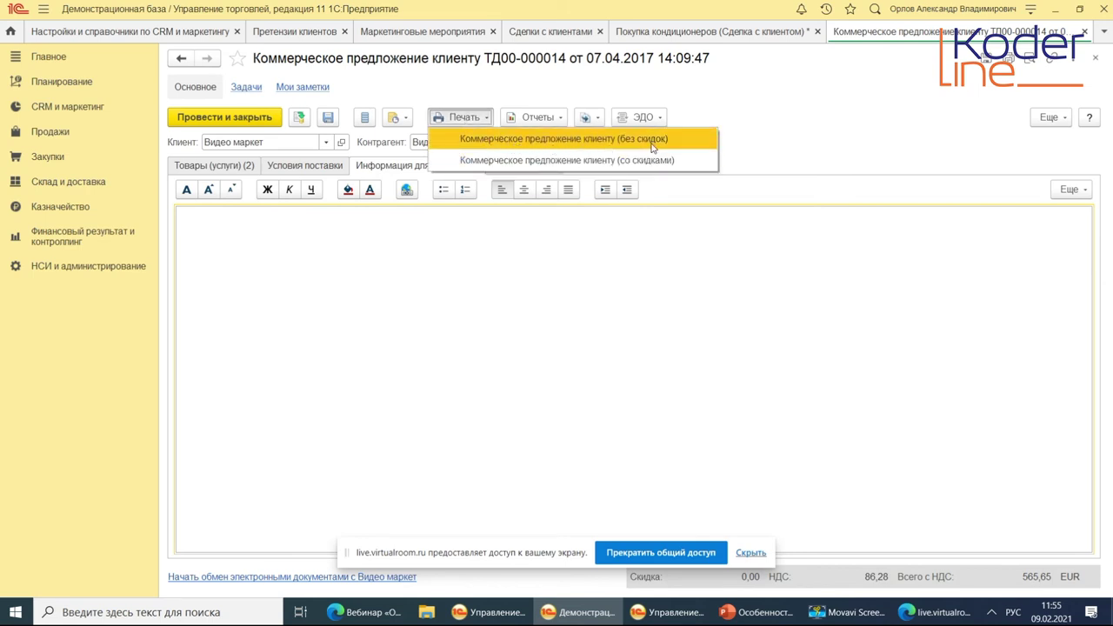
left_click(818, 141)
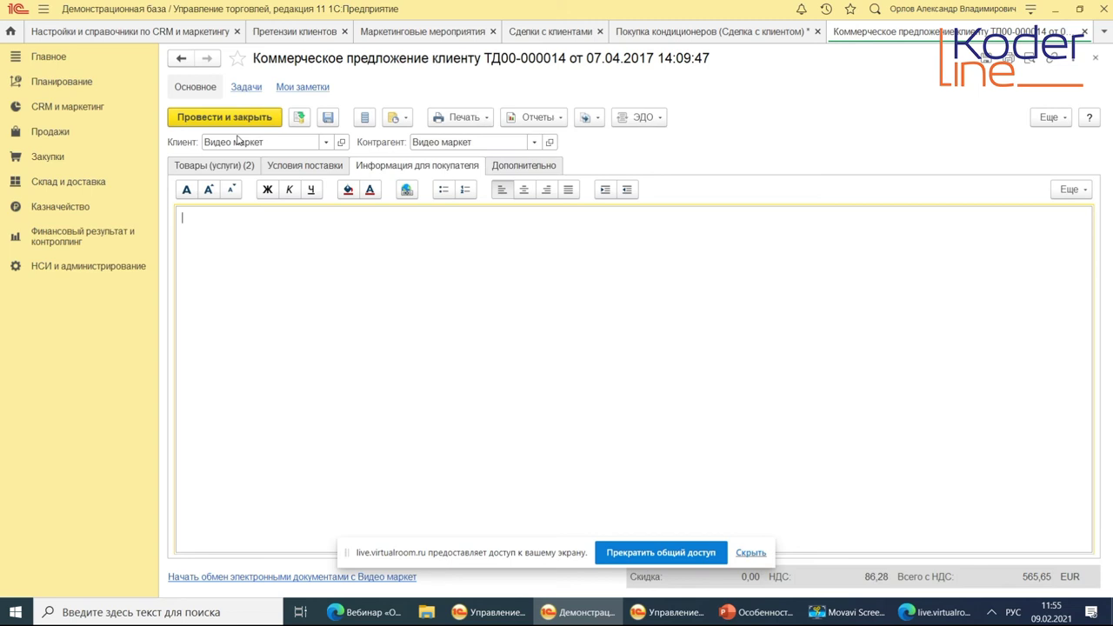
left_click(211, 167)
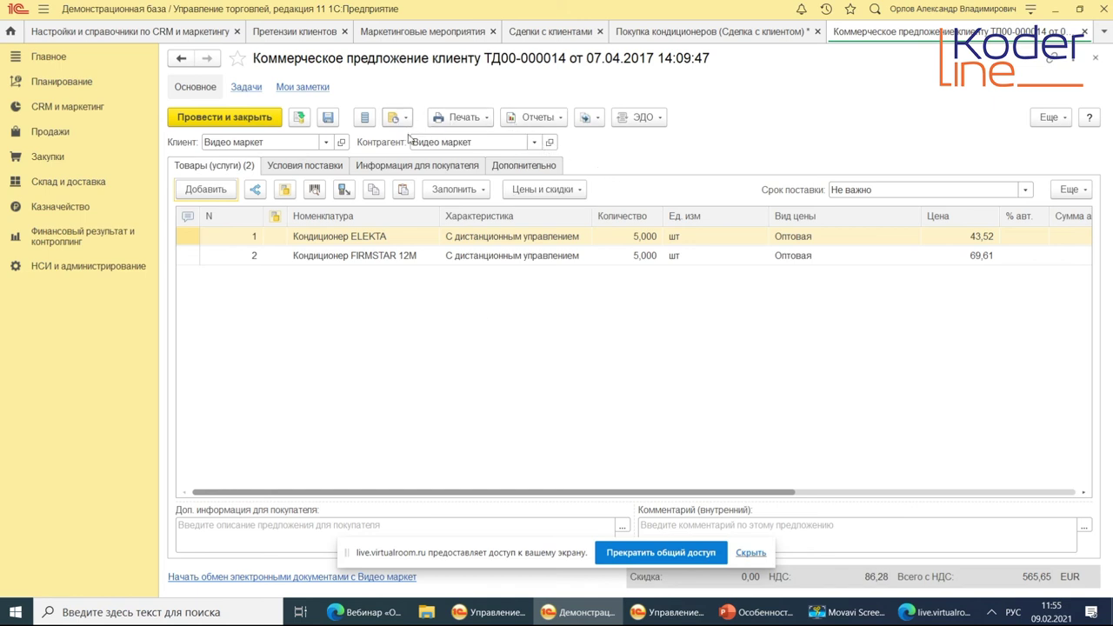
Look through the documents creatable from offer ТД00-000014 without creating any, then close the offer.
left_click(588, 118)
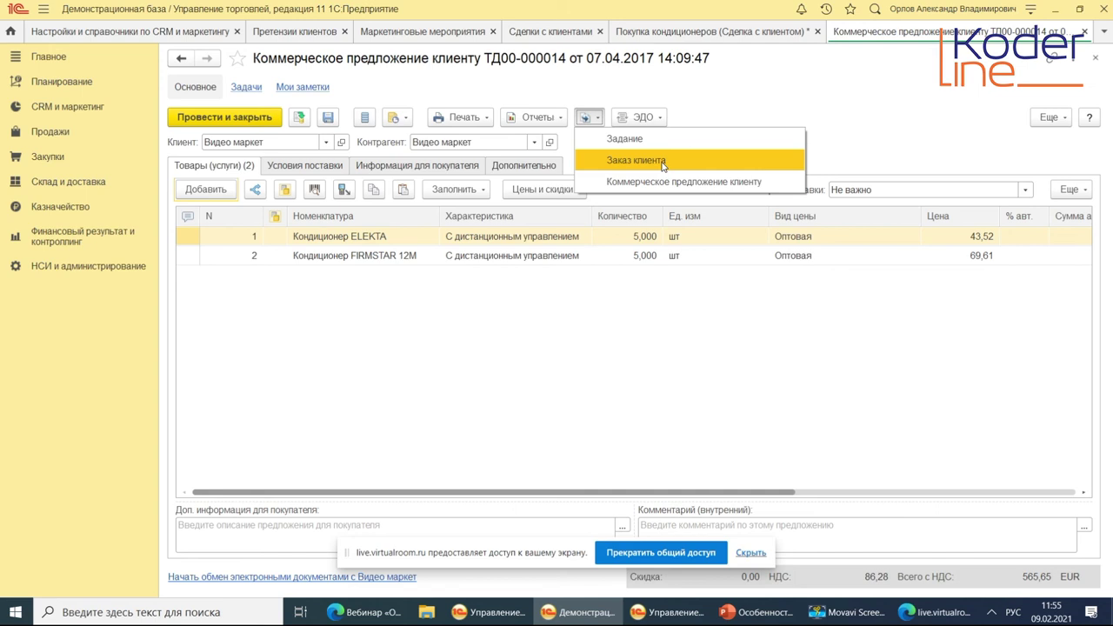
left_click(770, 95)
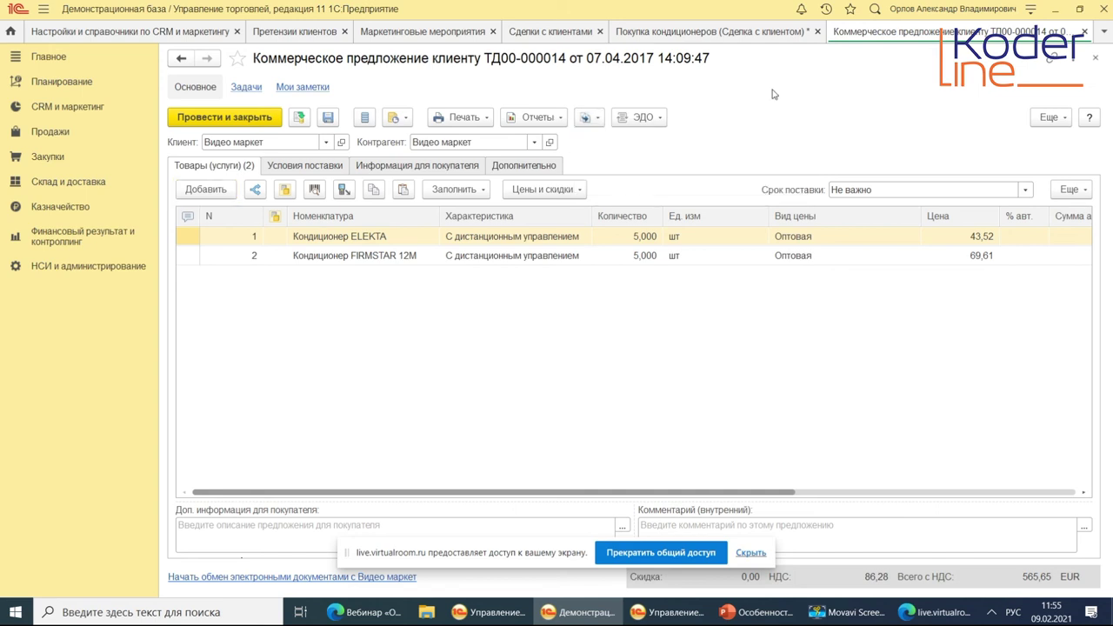
left_click(591, 122)
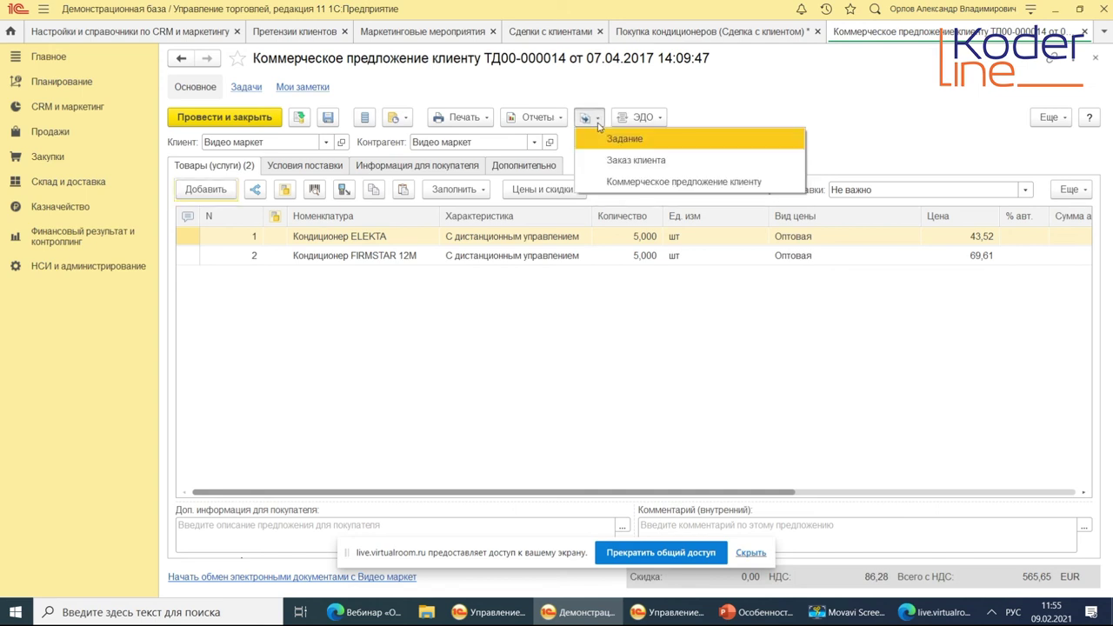
left_click(815, 96)
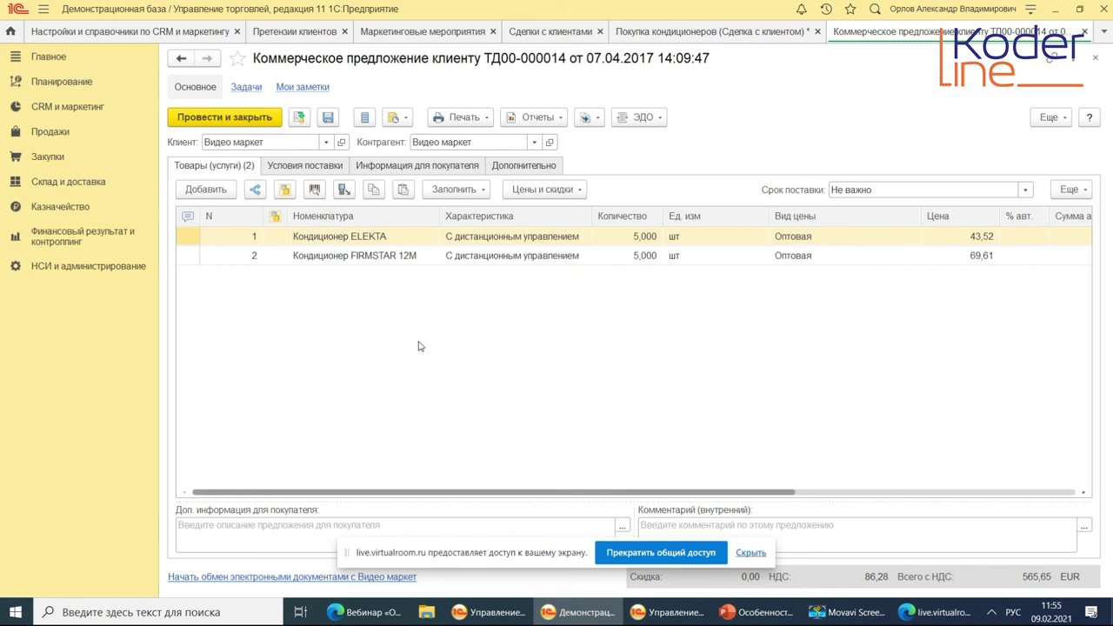
key("Escape")
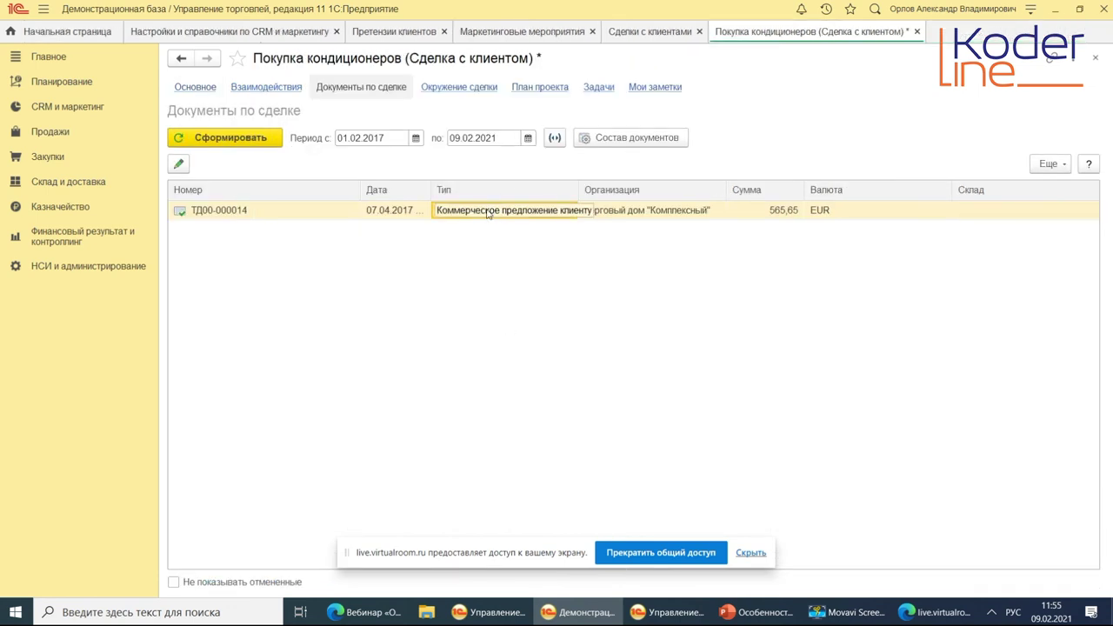
Show the Взаимодействия page of the Покупка кондиционеров deal.
left_click(249, 88)
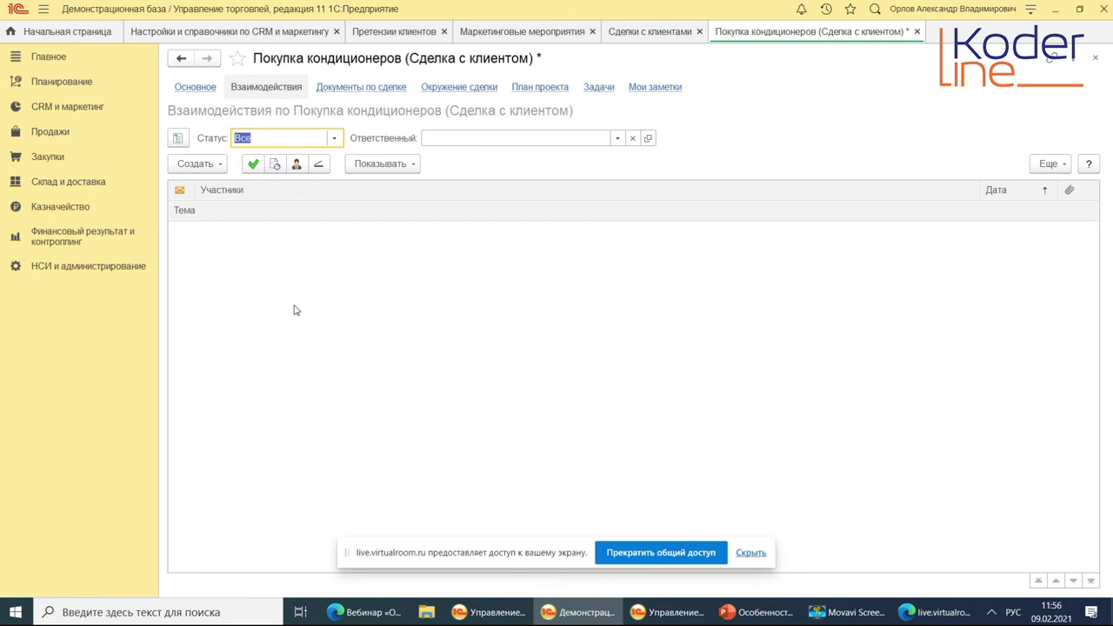
Create a new Запланированное взаимодействие for the deal and place the cursor in its Описание.
left_click(206, 171)
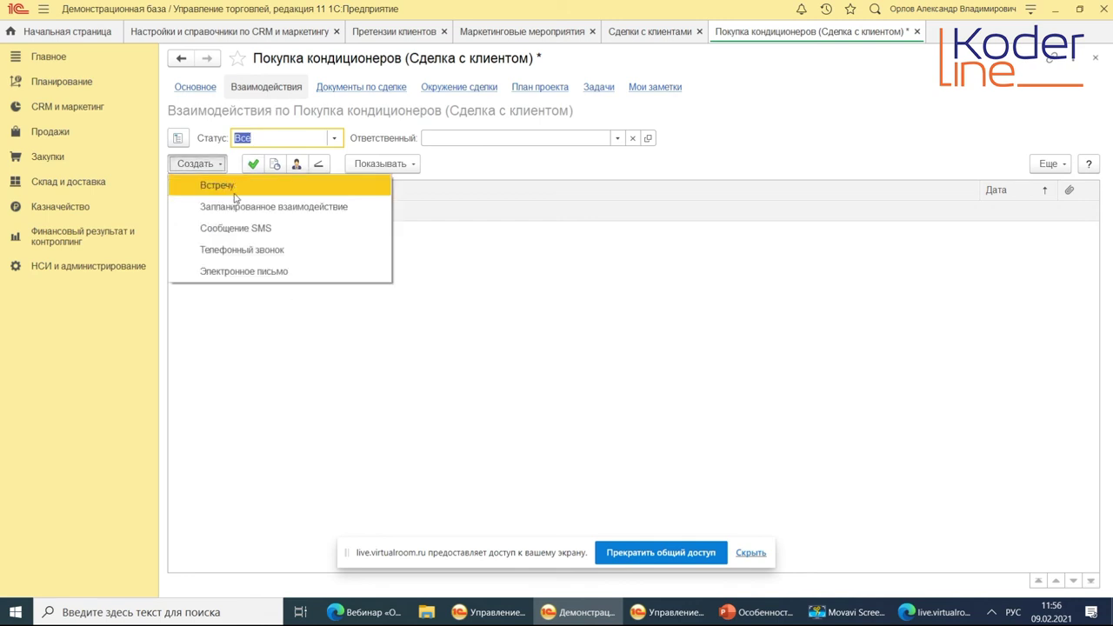
left_click(293, 211)
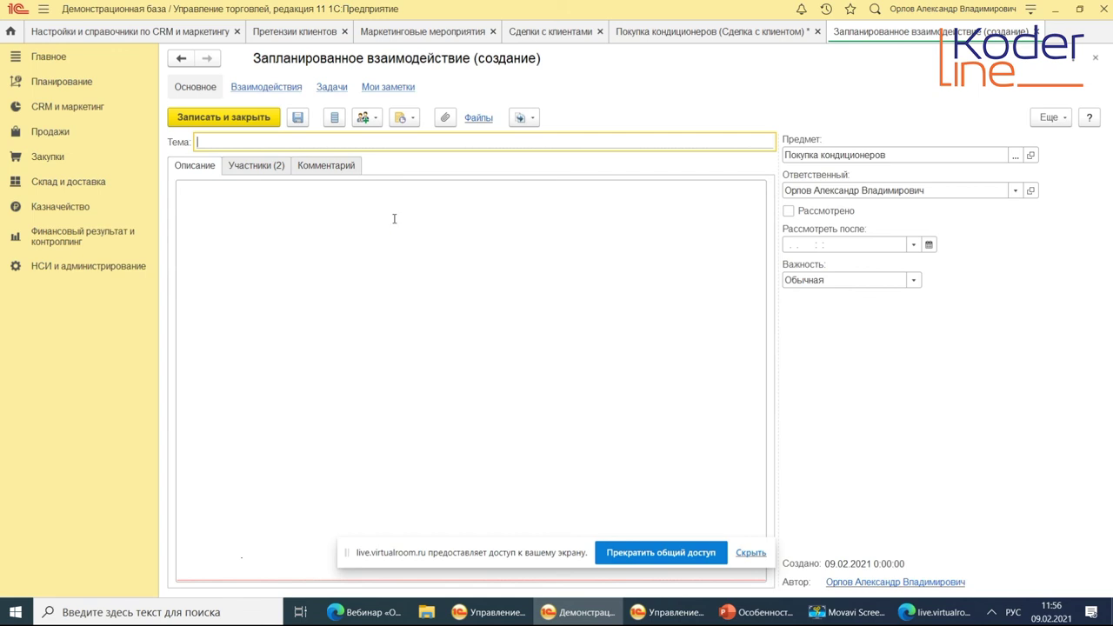
left_click(358, 259)
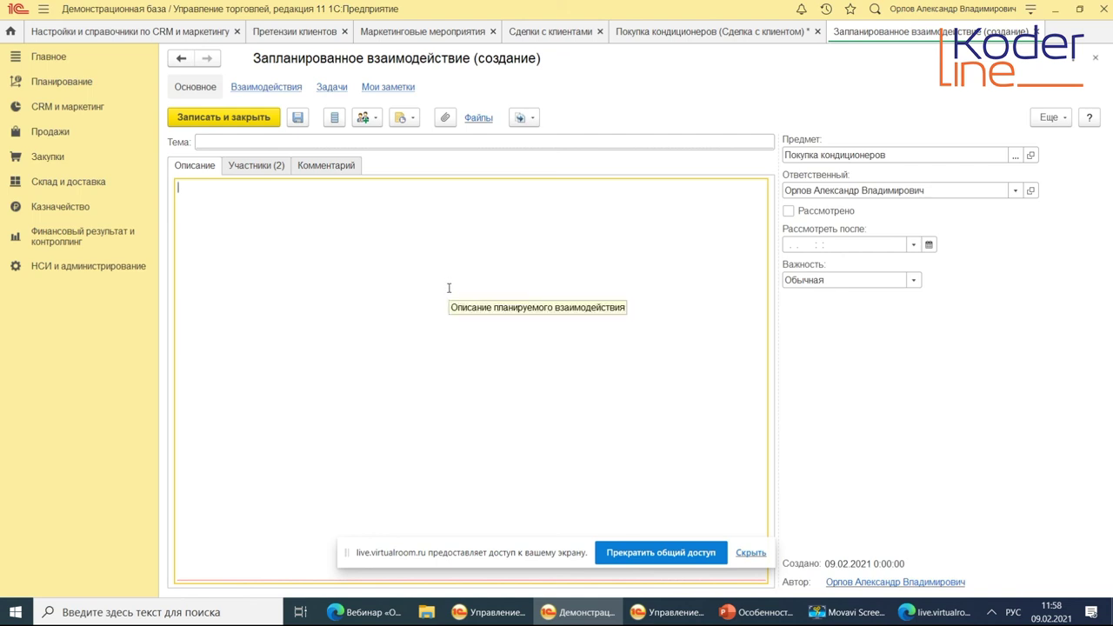
Generate the Воронка продаж report from CRM и маркетинг > Отчеты по CRM и маркетингу.
left_click(77, 113)
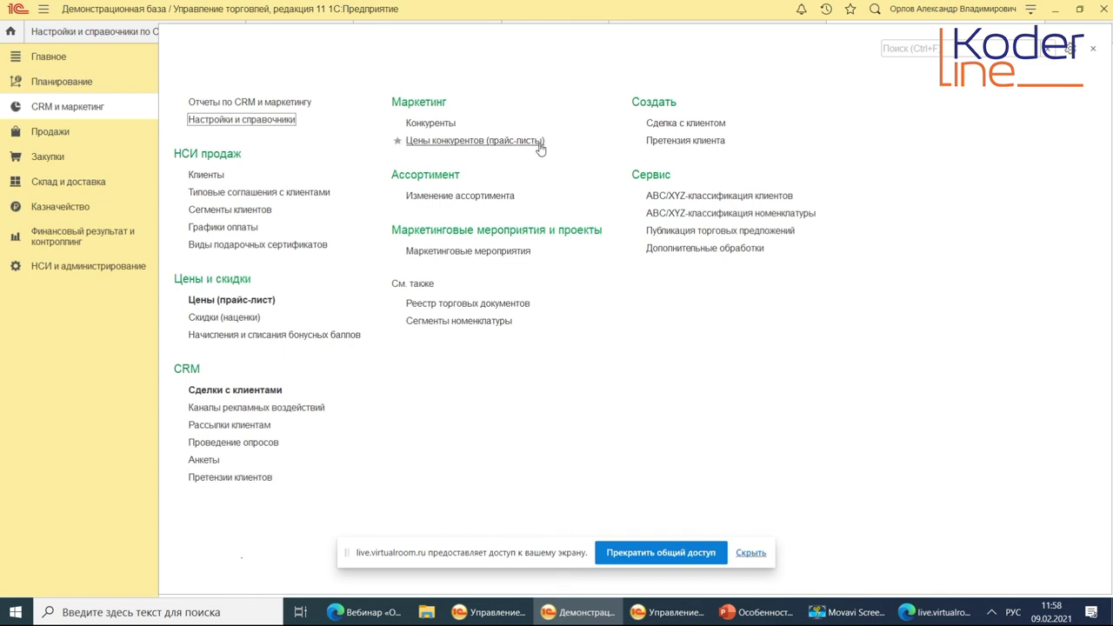
left_click(246, 101)
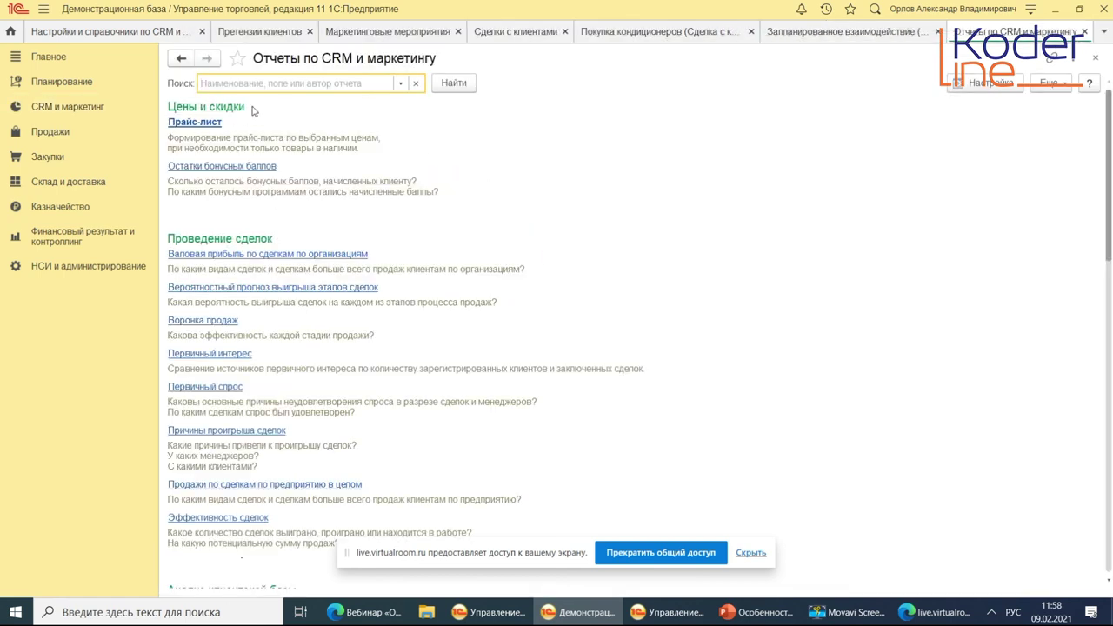
left_click(405, 322)
left_click(193, 108)
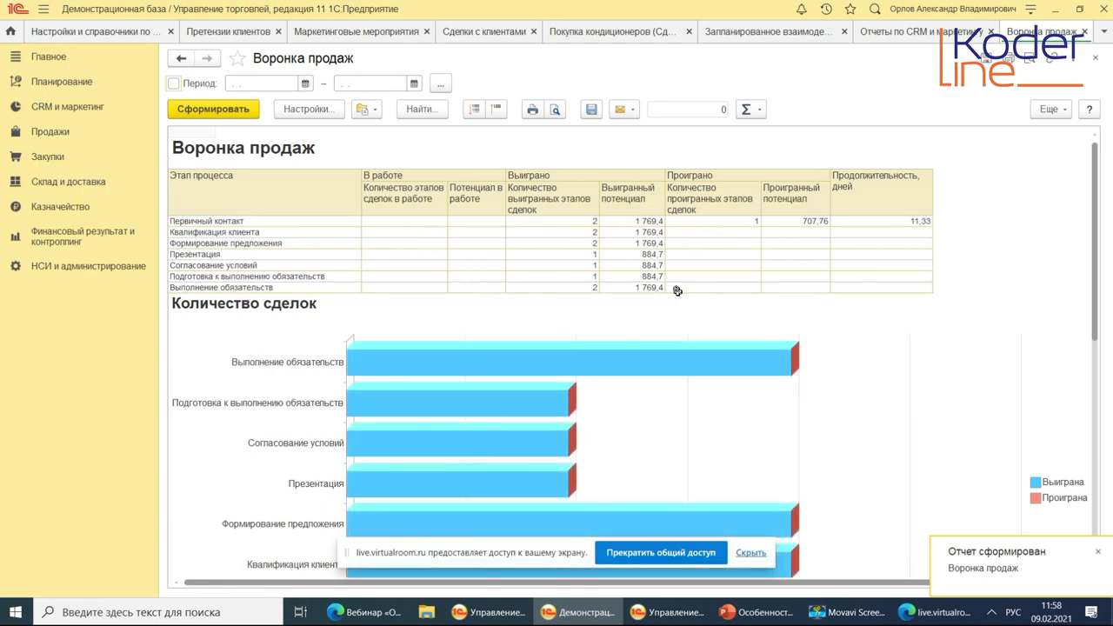
Review and total the funnel table figures, return to the CRM reports list, then switch to the VirtualRoom webinar.
scroll(670, 296, "down", 3)
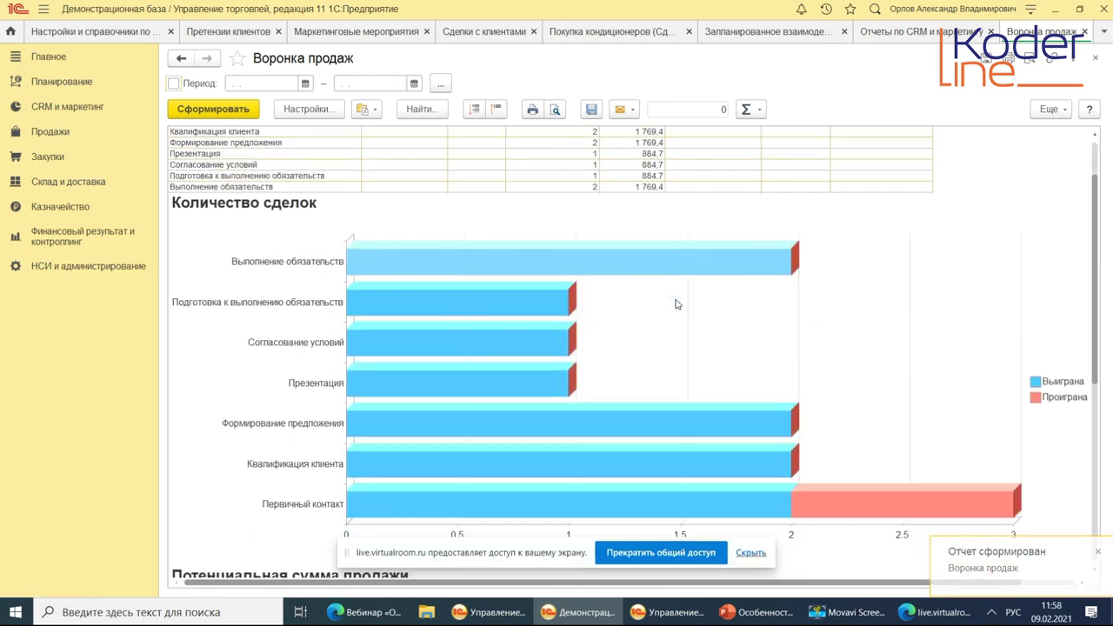
scroll(677, 304, "down", 6)
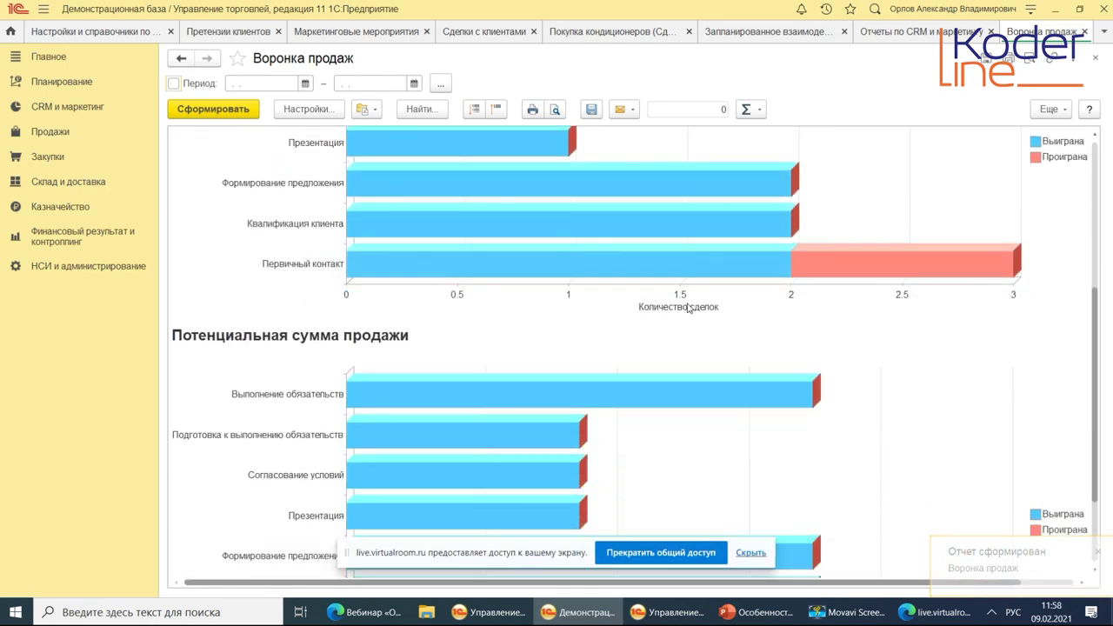
scroll(690, 305, "down", 6)
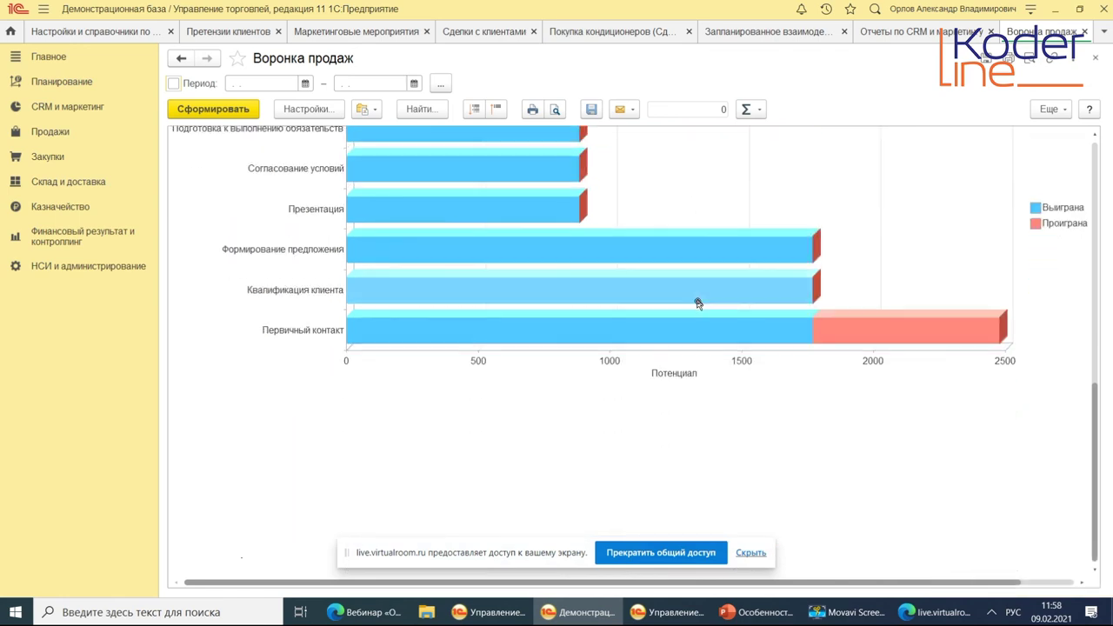
scroll(705, 291, "up", 6)
scroll(712, 274, "up", 10)
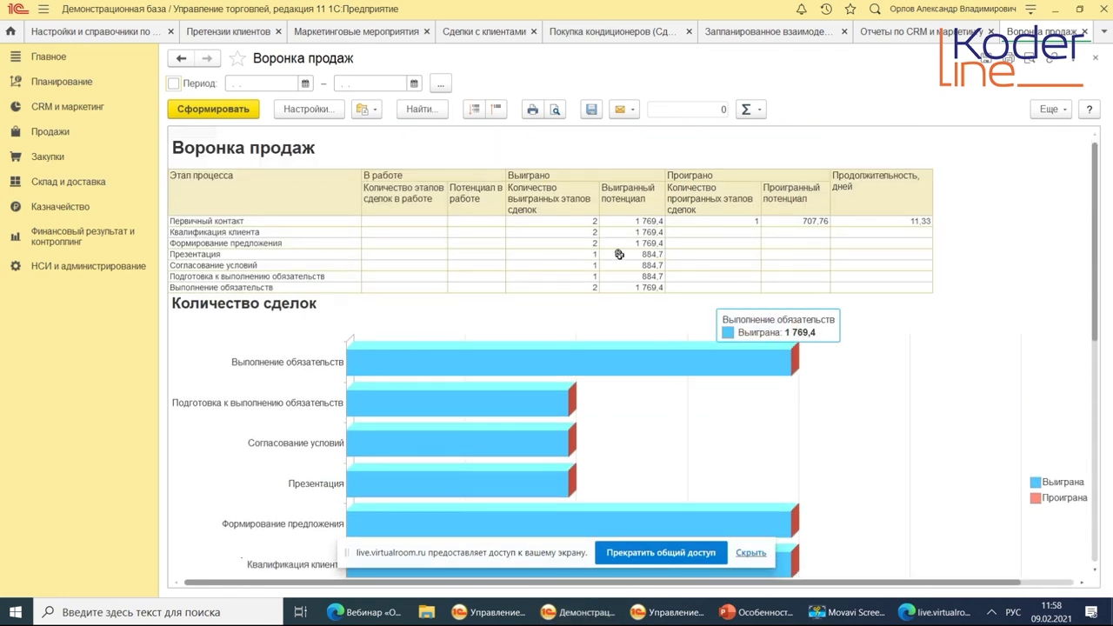
left_click_drag(412, 225, 898, 288)
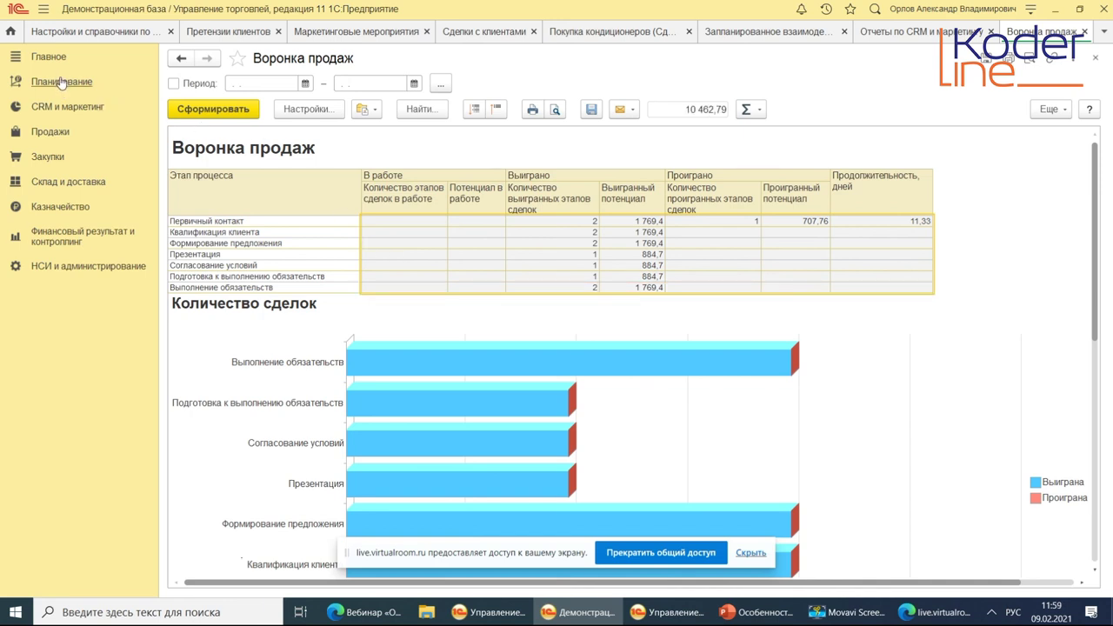
left_click(882, 37)
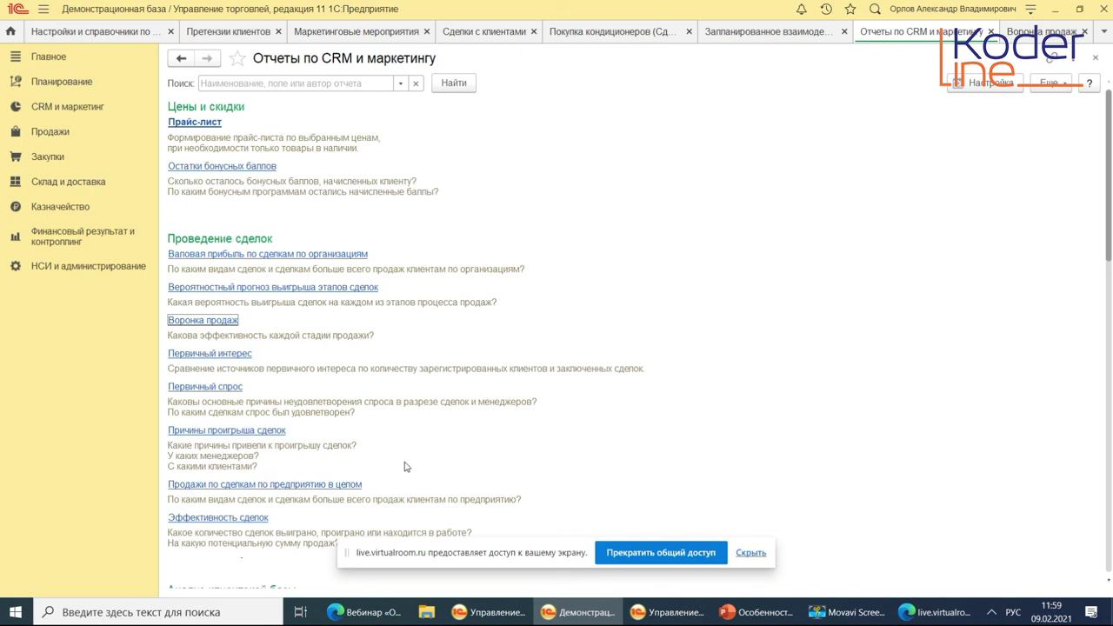
left_click(365, 612)
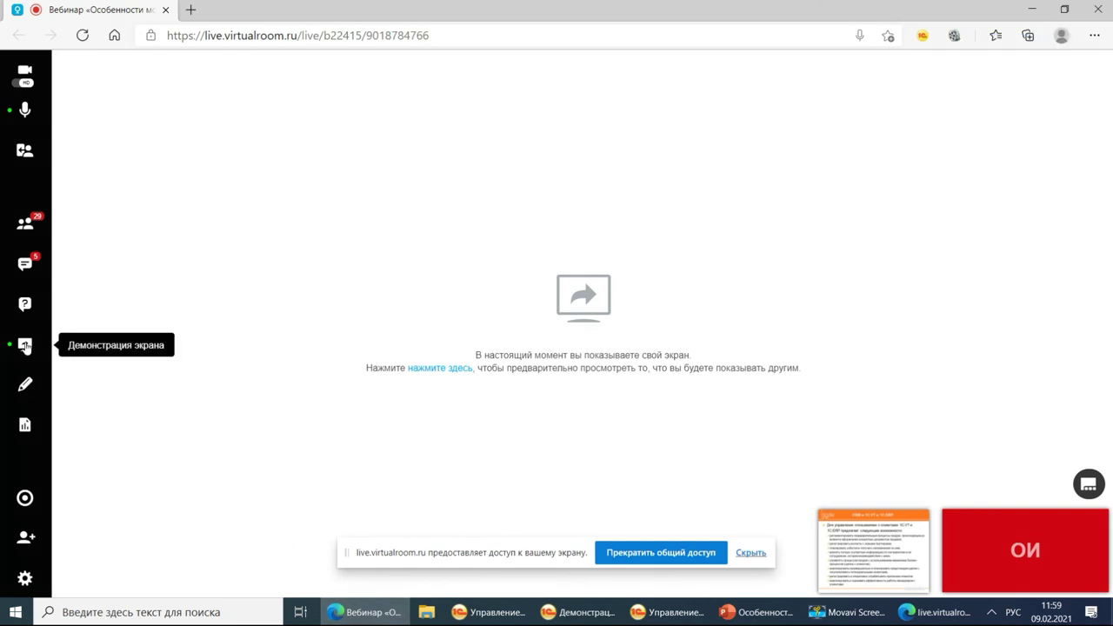